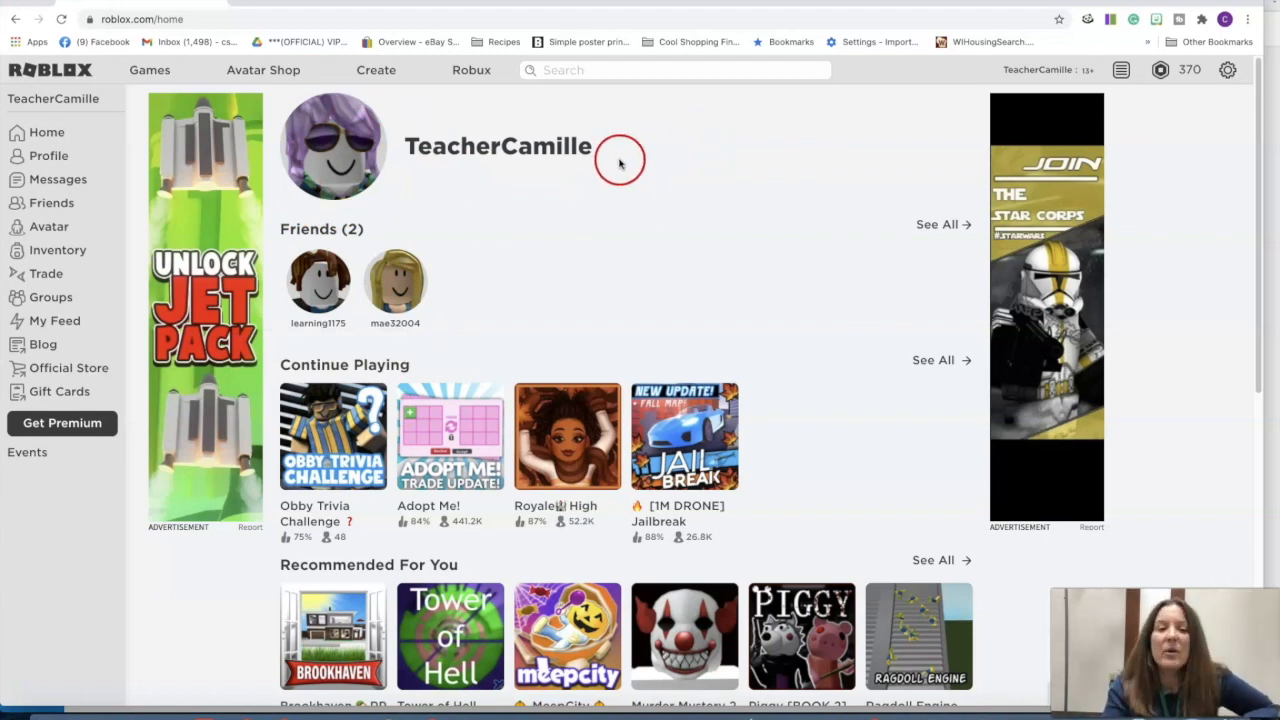
Step: Launch Roblox Studio from the Create page of the Roblox website
left_click(376, 76)
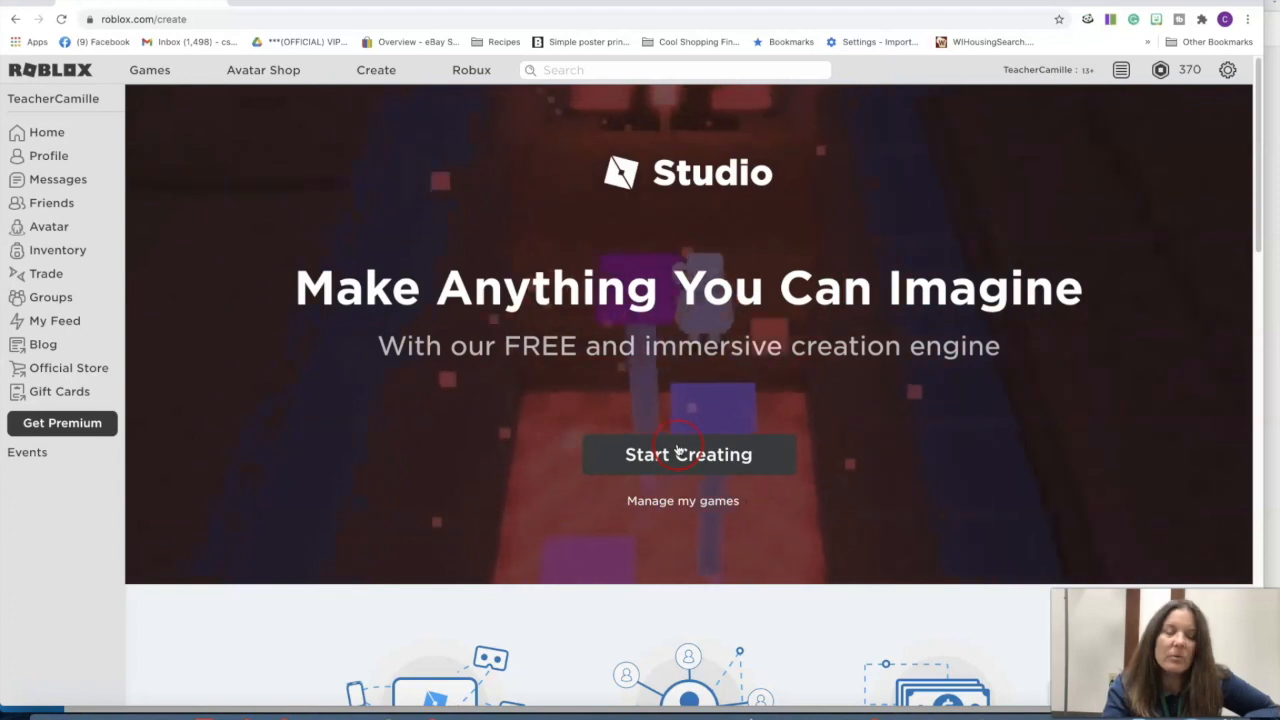
left_click(678, 452)
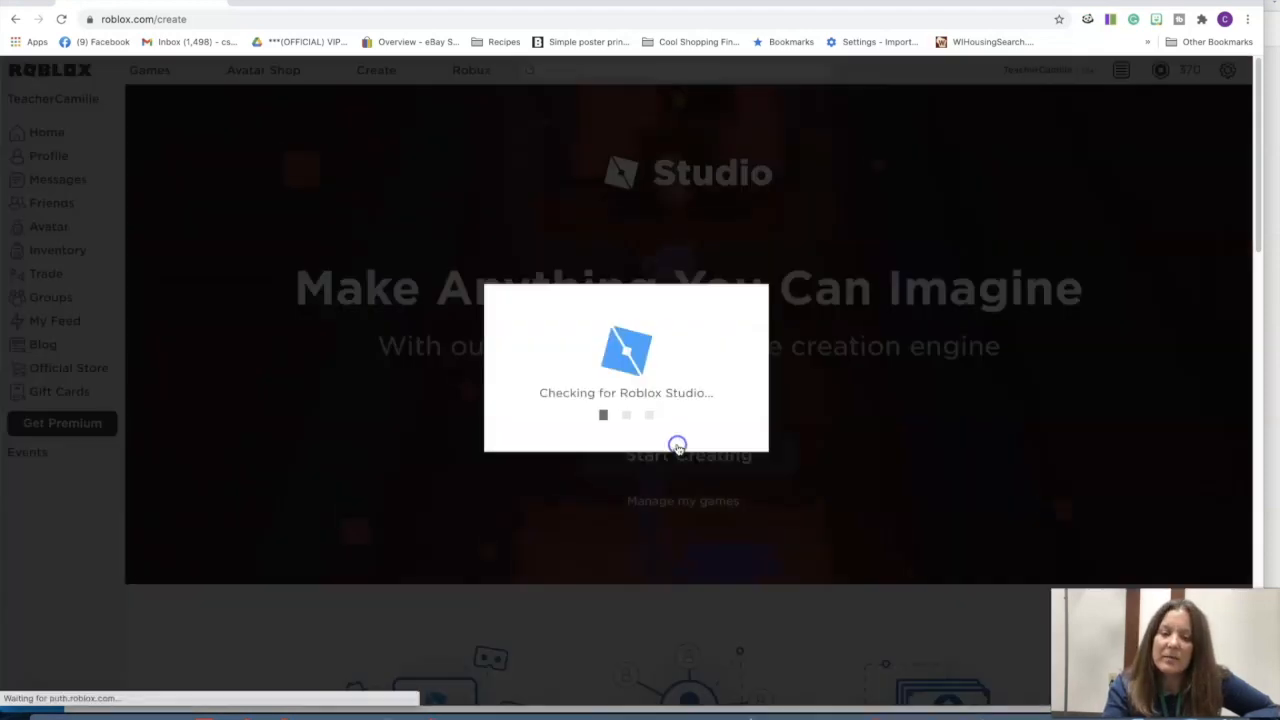
left_click(783, 267)
left_click(762, 141)
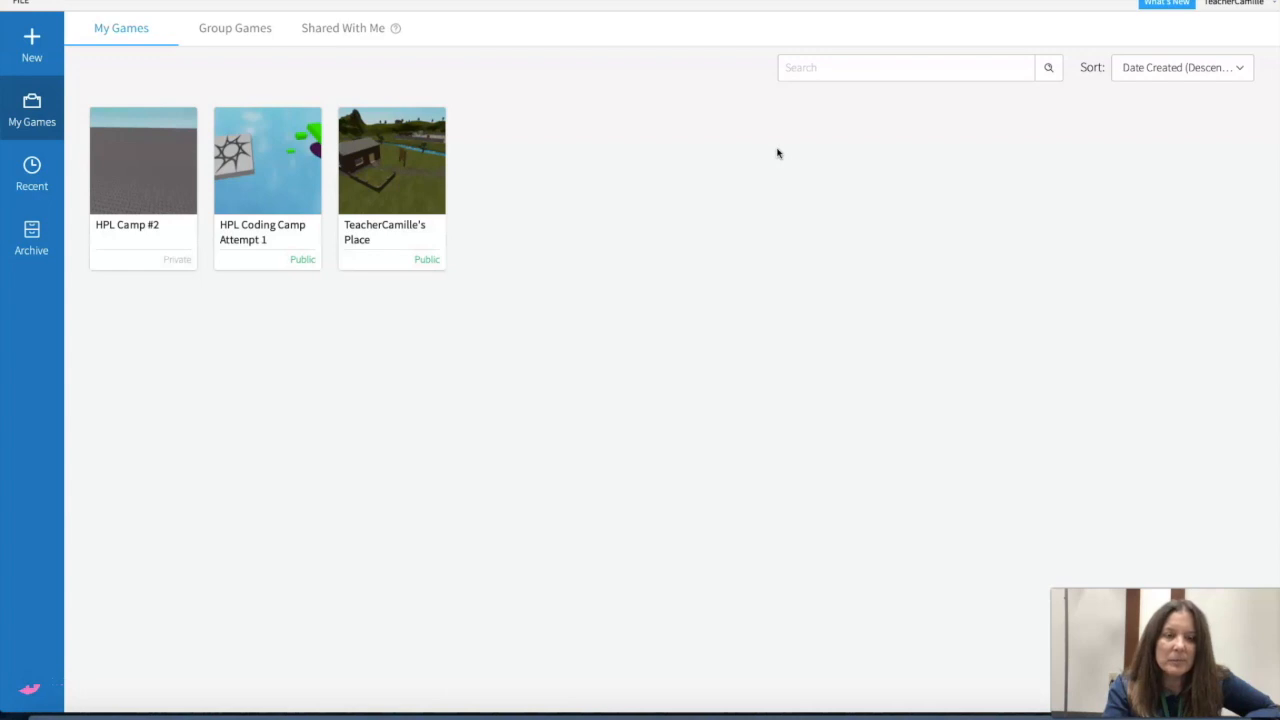
left_click(665, 254)
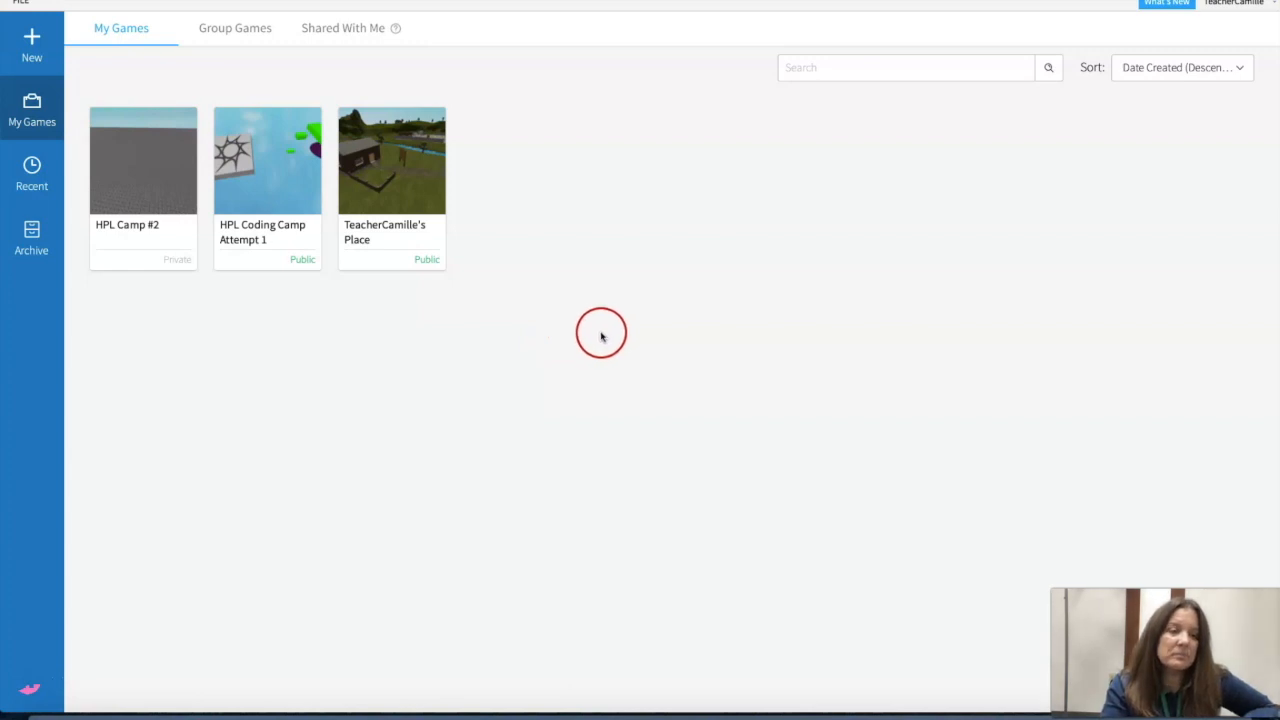
Step: Create a new game from the Pirate Island template
left_click(45, 38)
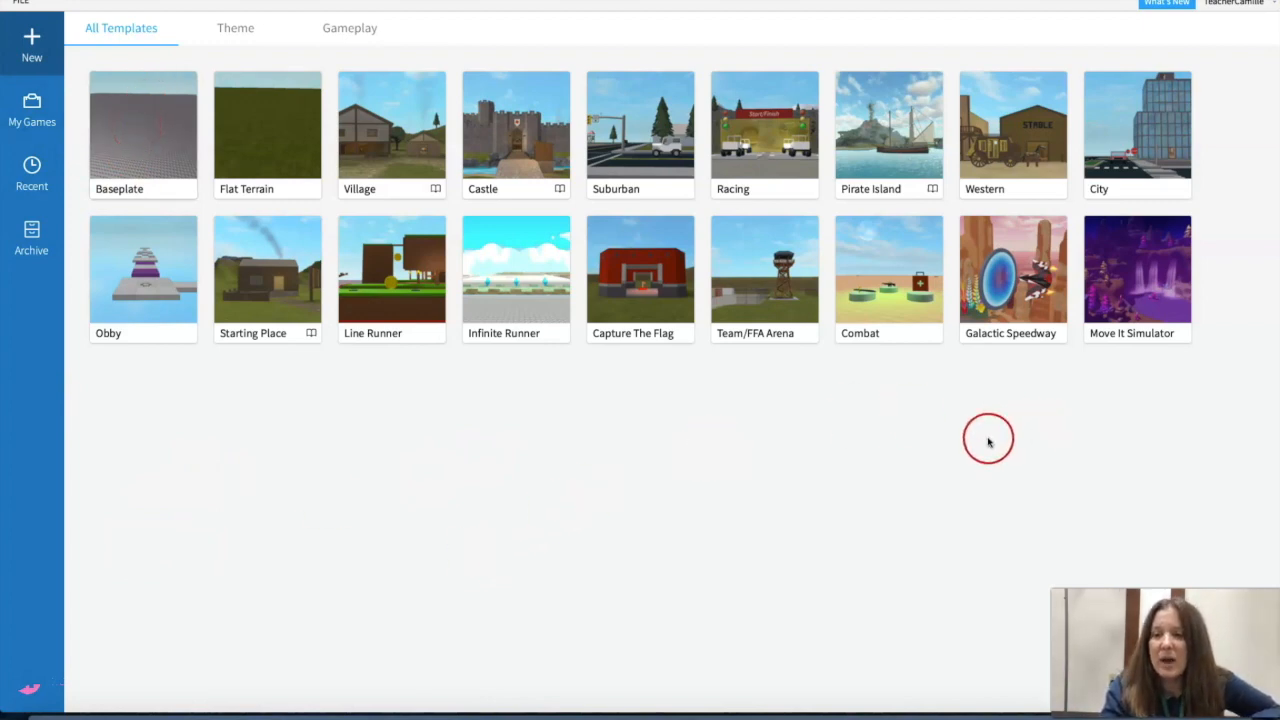
left_click(885, 131)
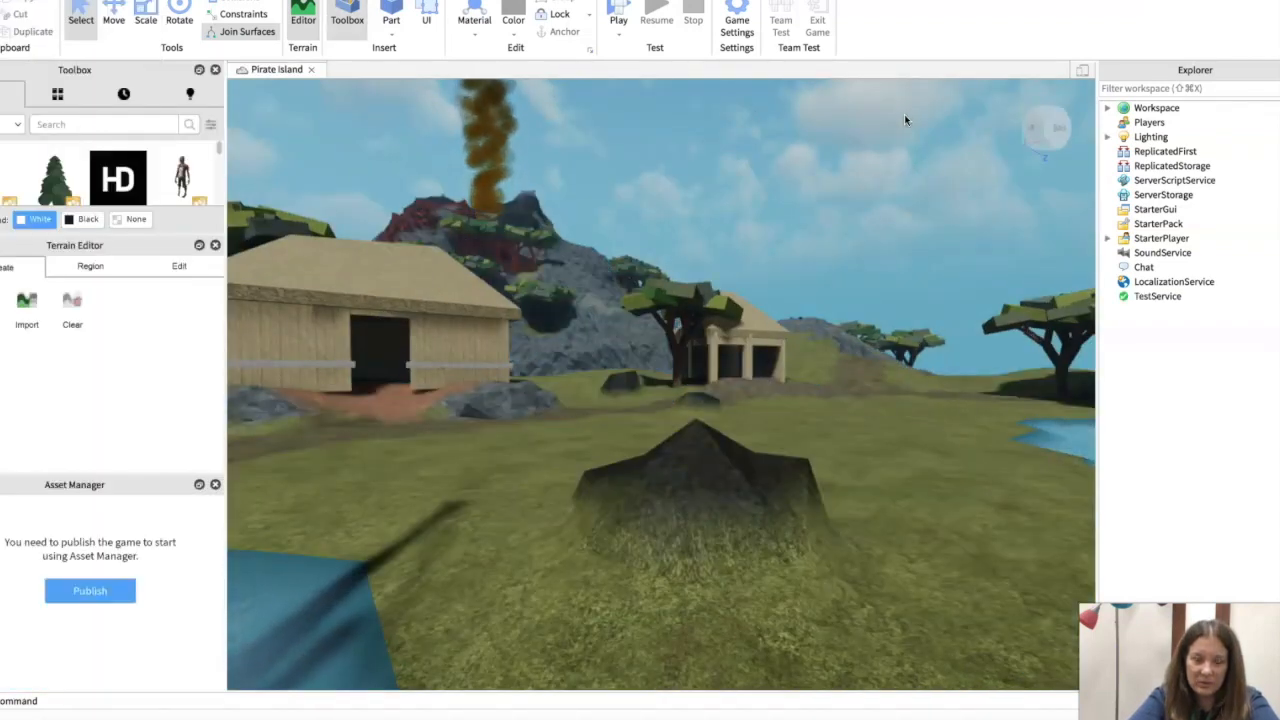
left_click(830, 200)
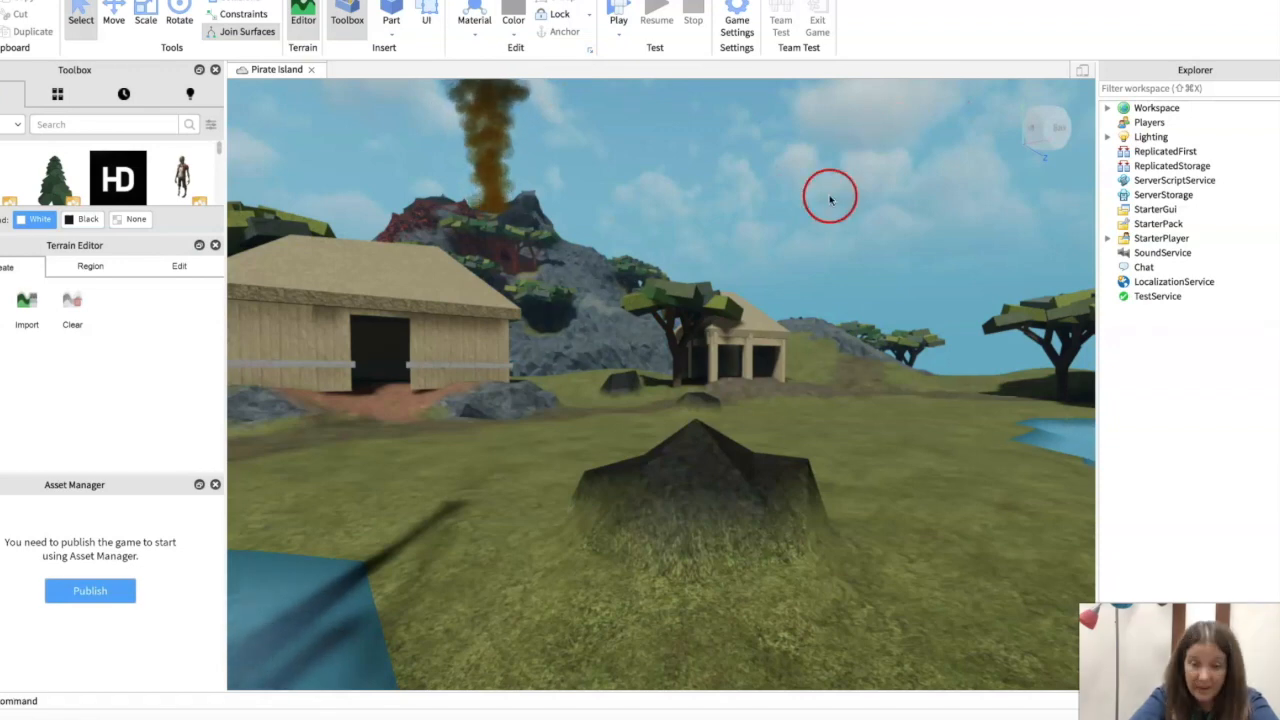
Step: Start a playtest of Pirate Island and walk the avatar forward and backward on the grass
left_click(620, 10)
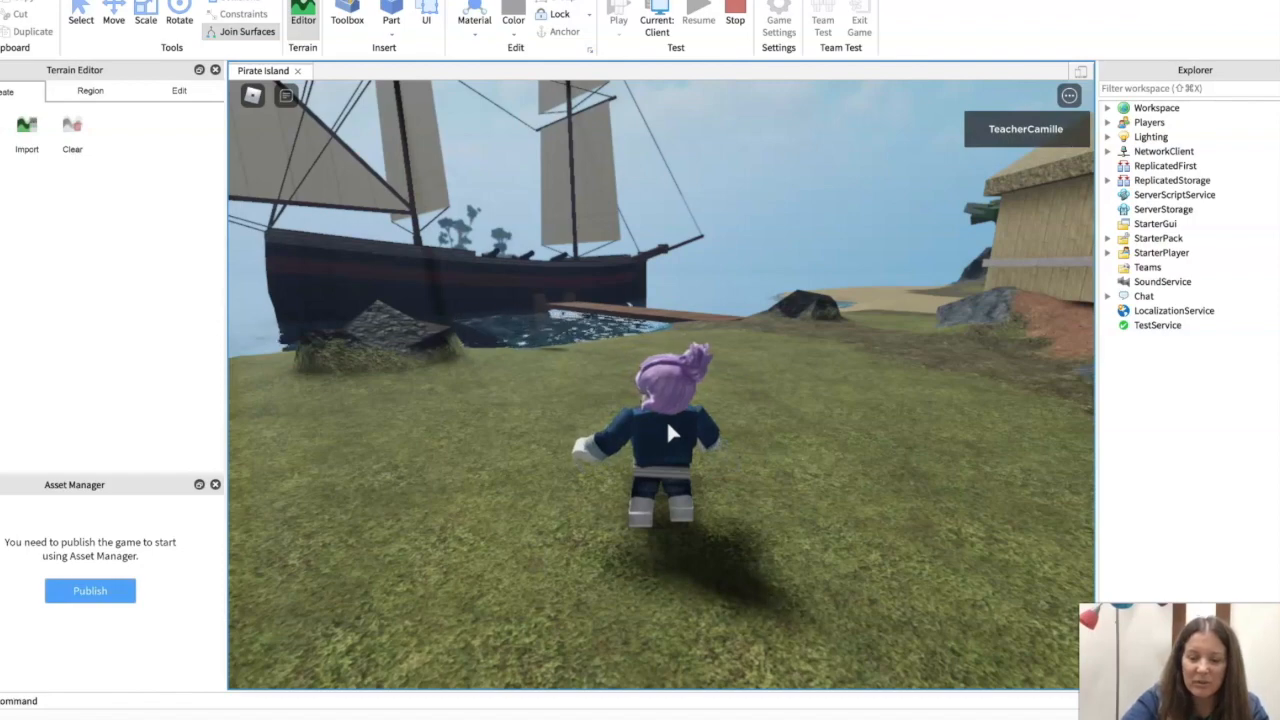
key("w")
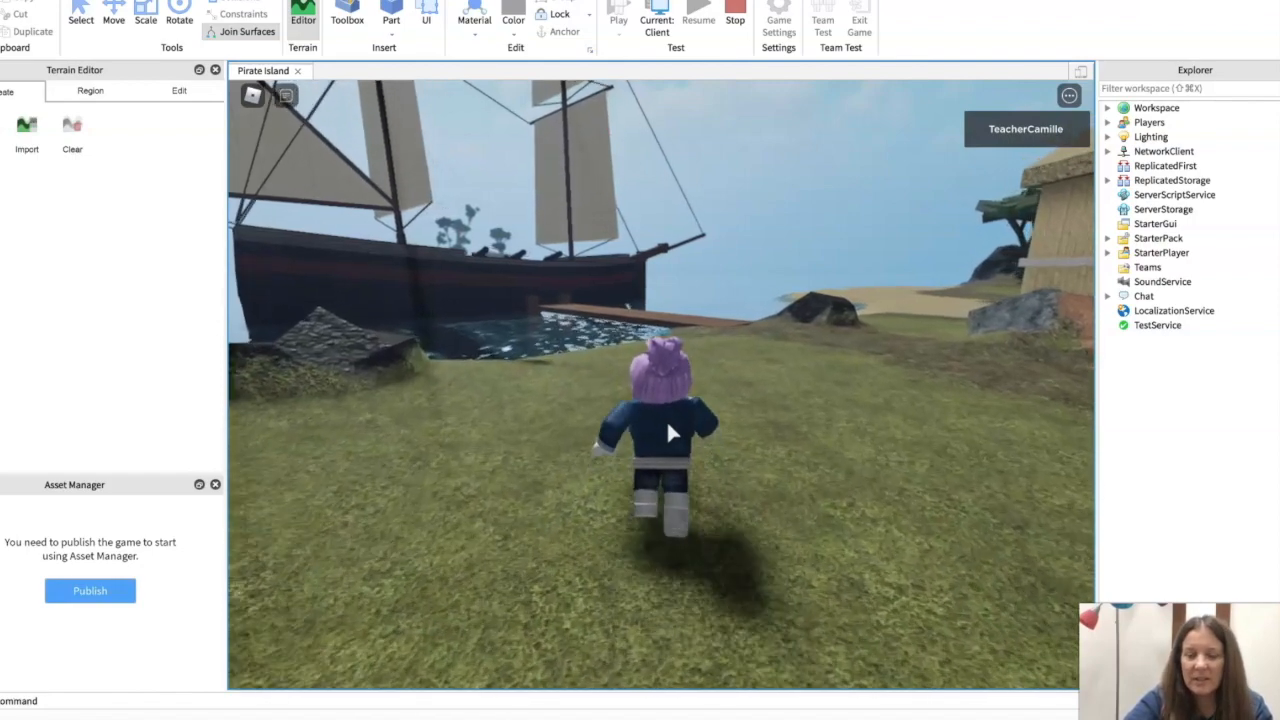
key("s")
key("w")
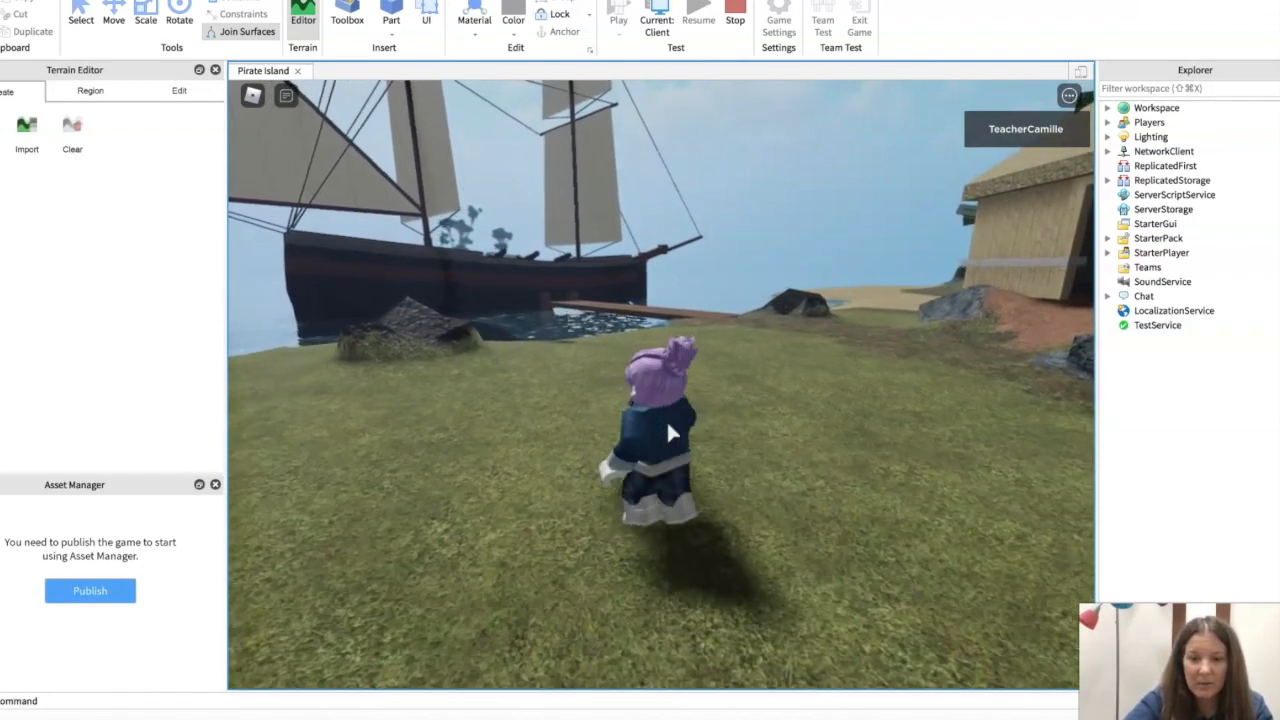
key("s")
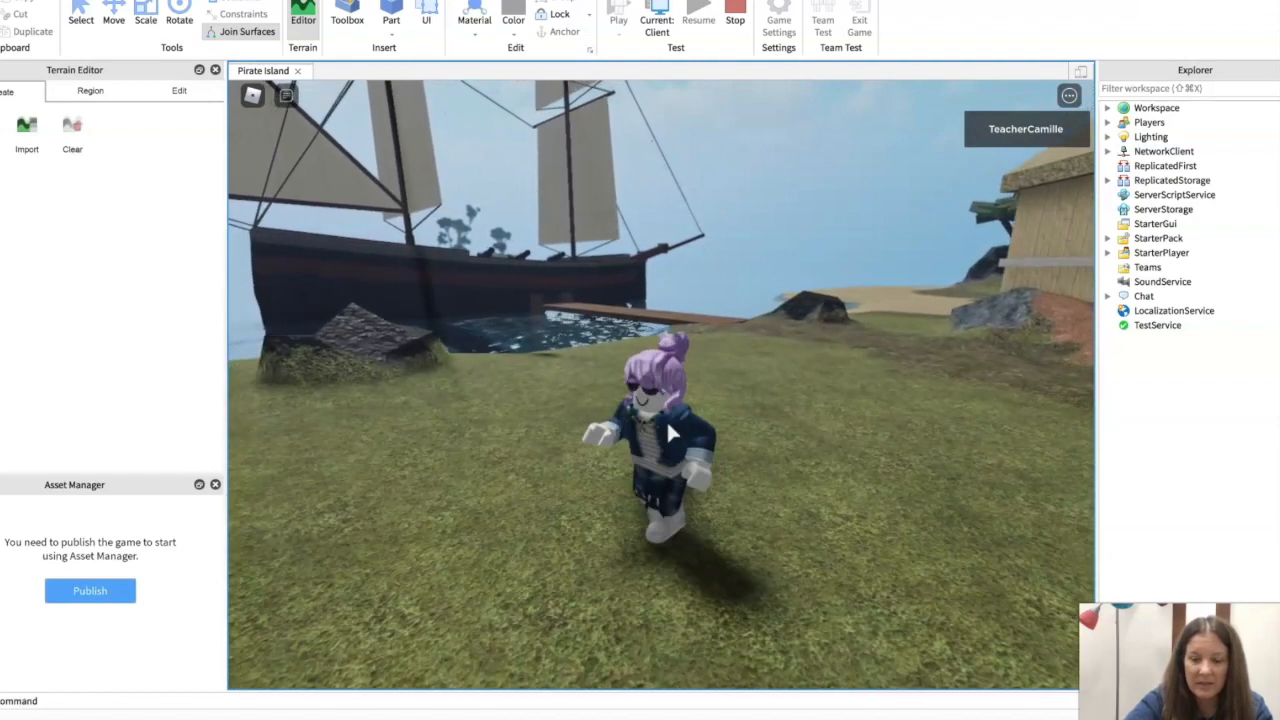
Step: Swing the playtest view both ways around the avatar and walk it toward the ship and back
key("Left")
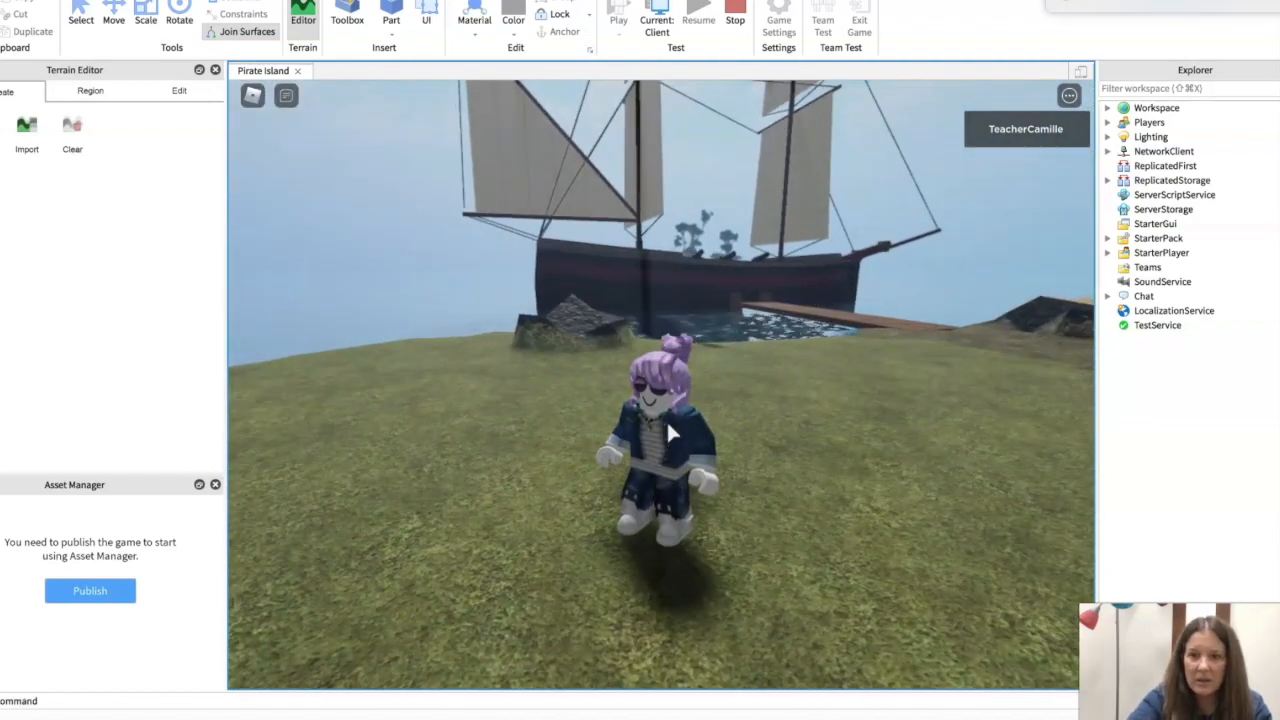
key("Left")
key("Right")
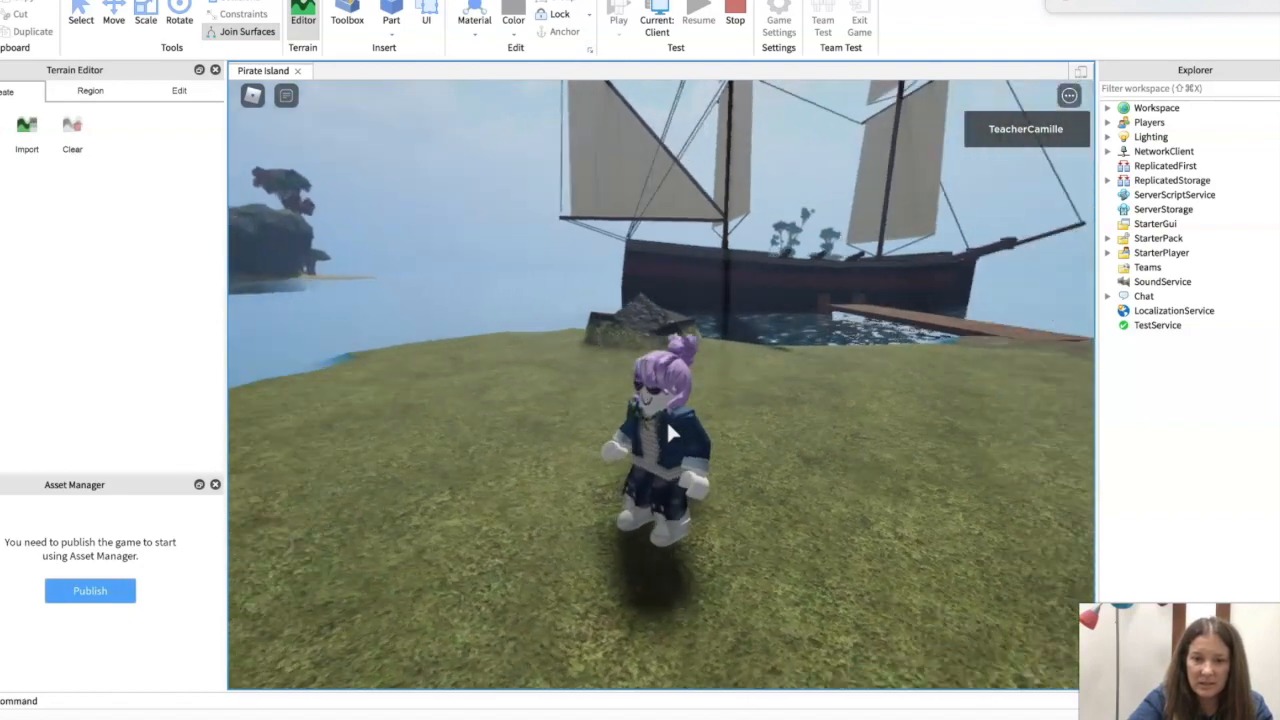
key("Right")
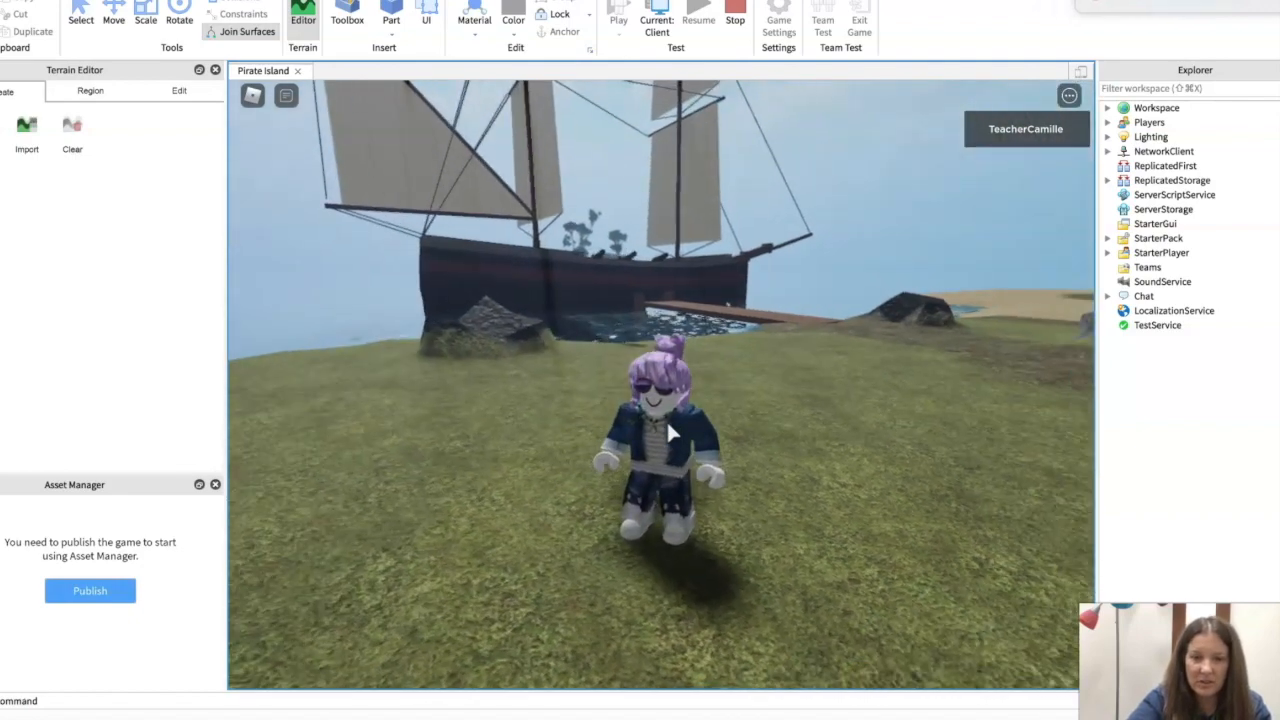
key("Left")
key("Up")
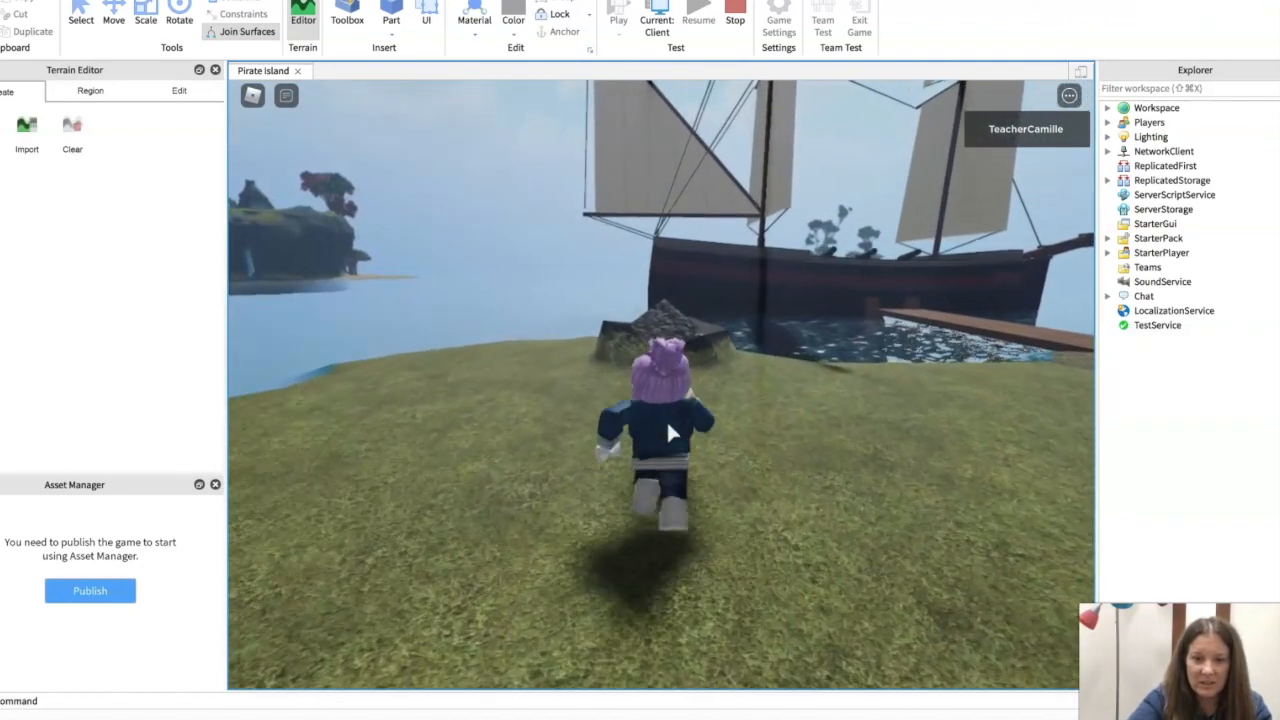
key("Down")
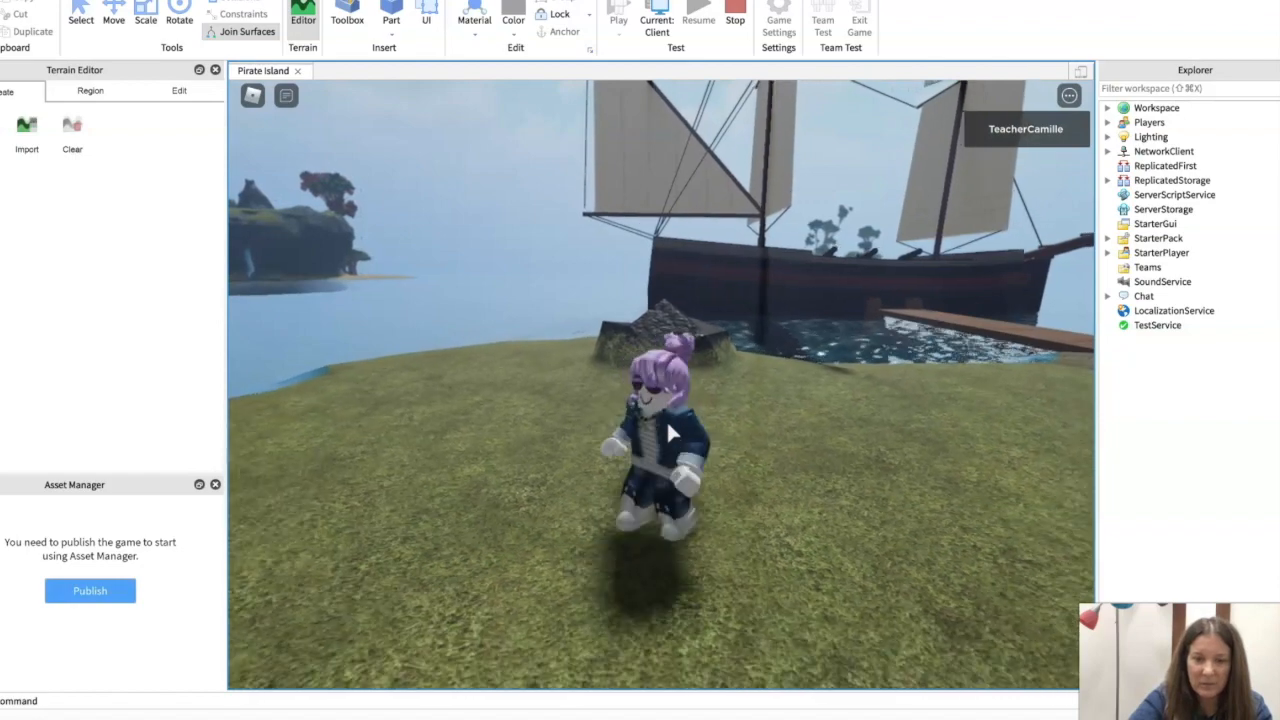
key("Right")
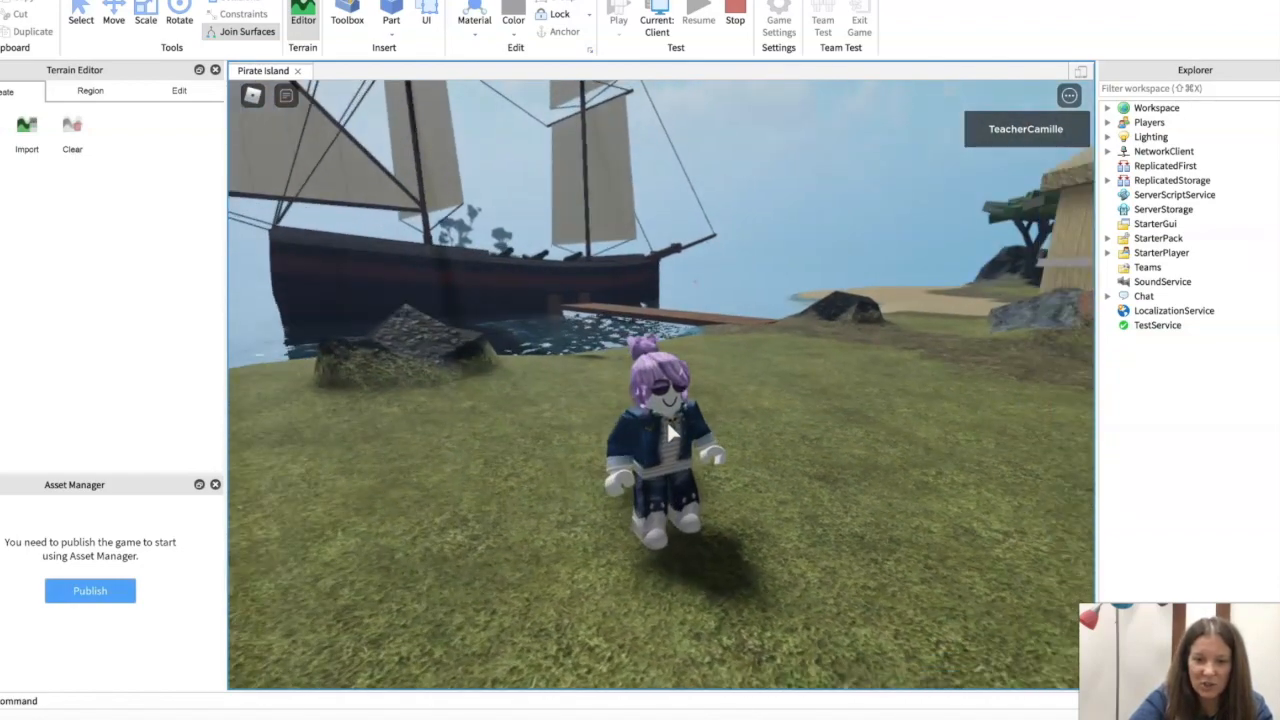
Step: Steer the avatar alternately toward the thatched hut and the ship's gangplank, and run it back across the grass
key("Right")
key("Up")
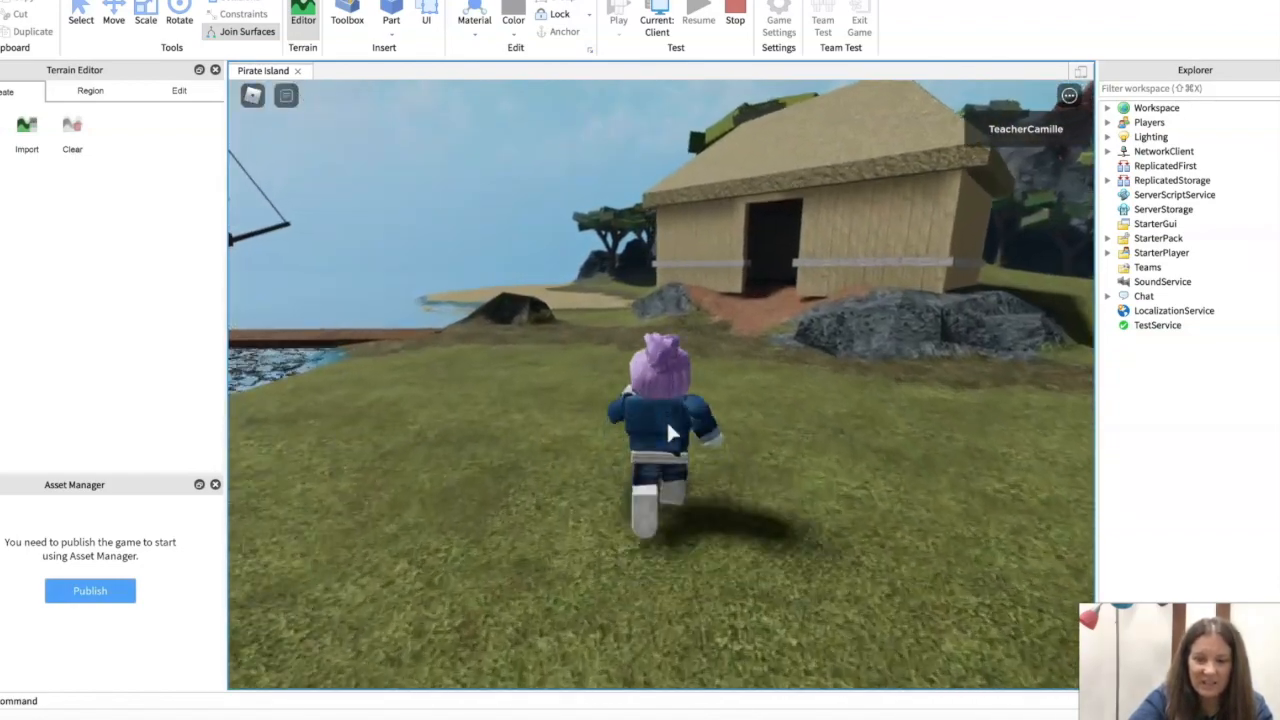
key("Left")
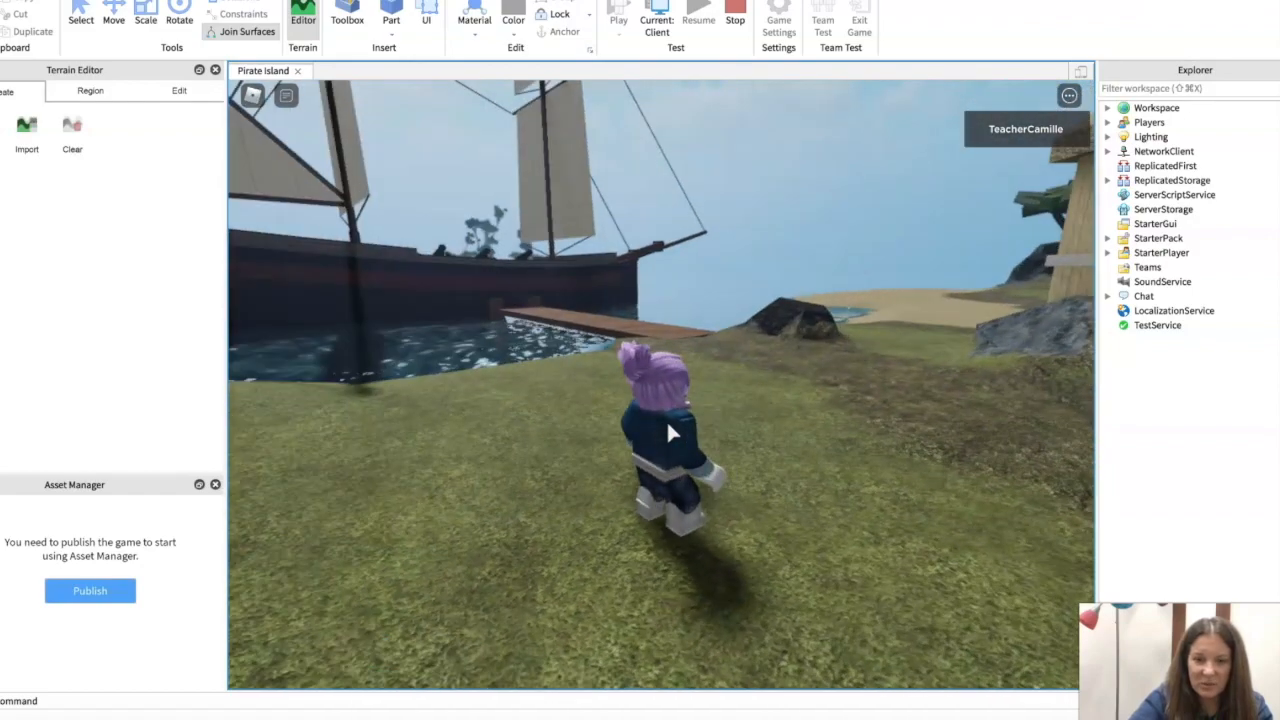
key("Left")
key("Up")
key("Right")
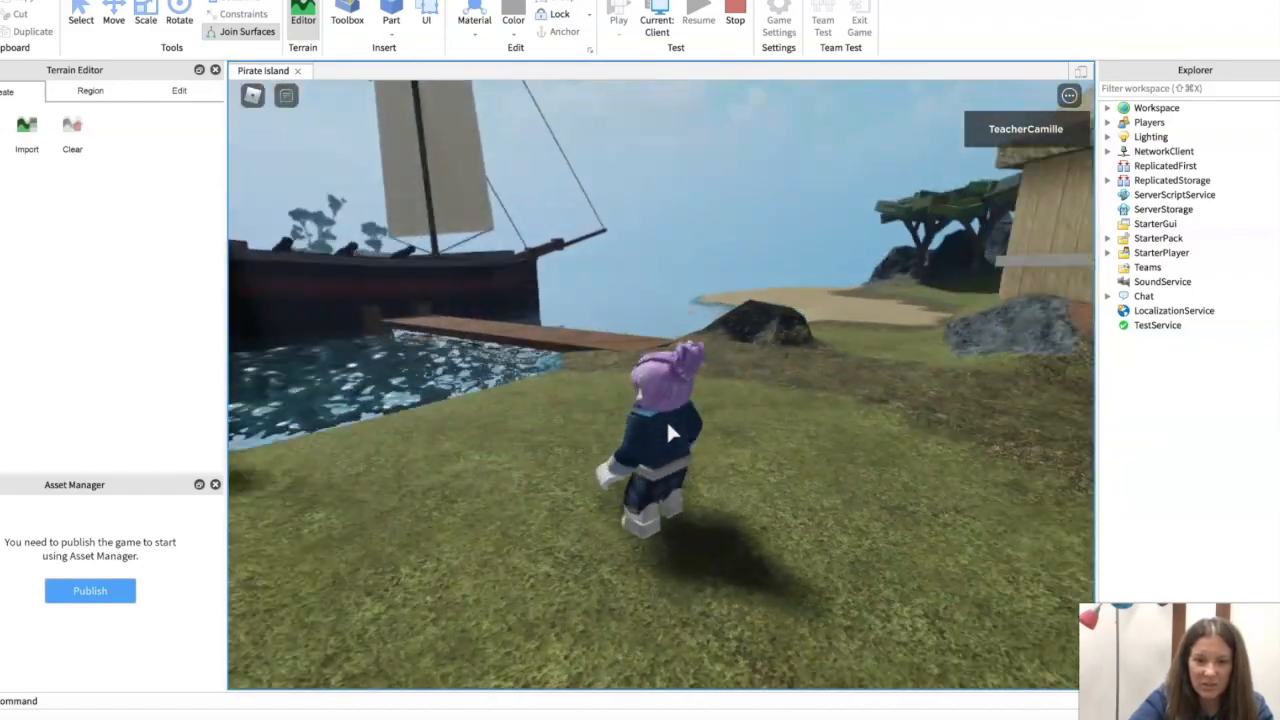
key("Right")
key("Up")
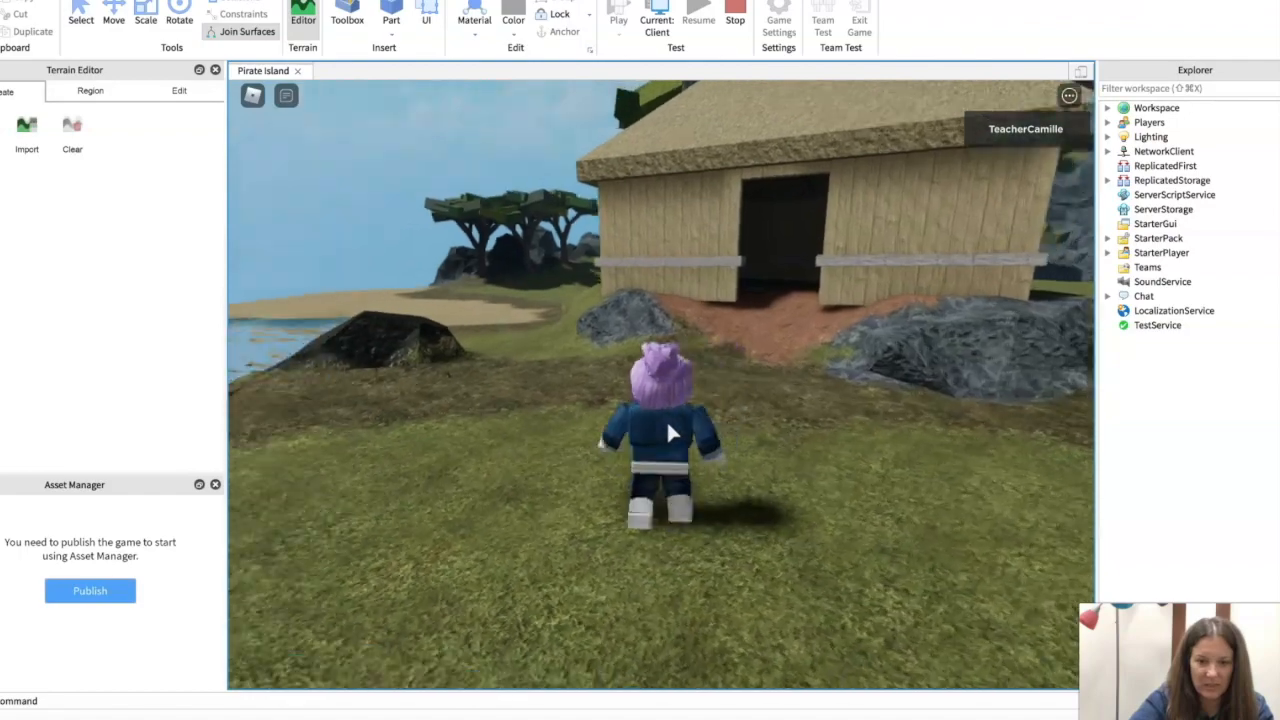
key("Left")
key("Up")
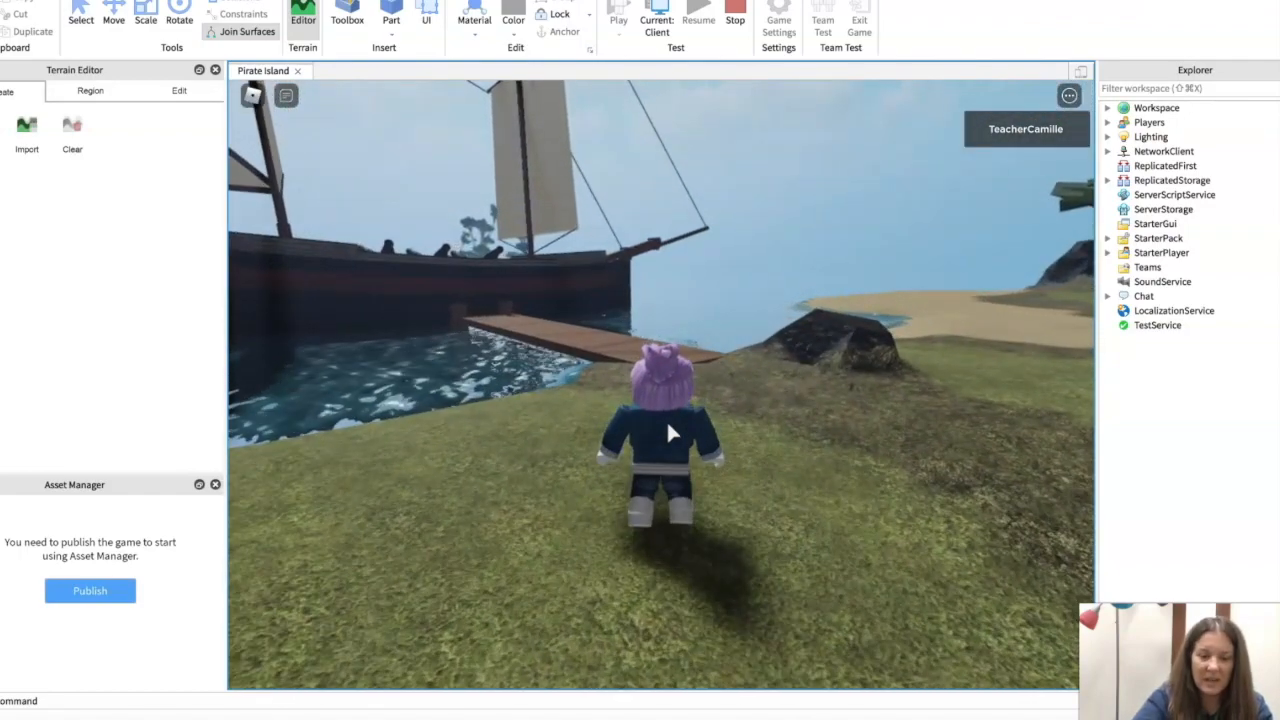
key("Down")
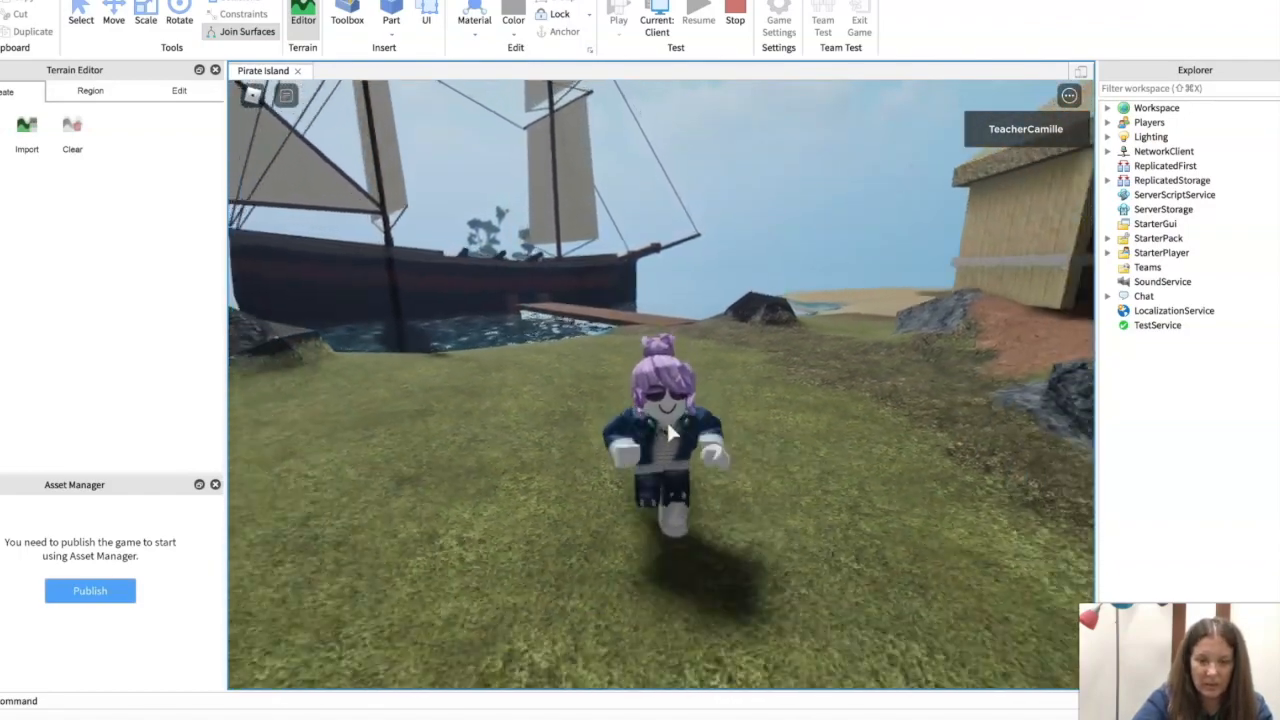
key("Up")
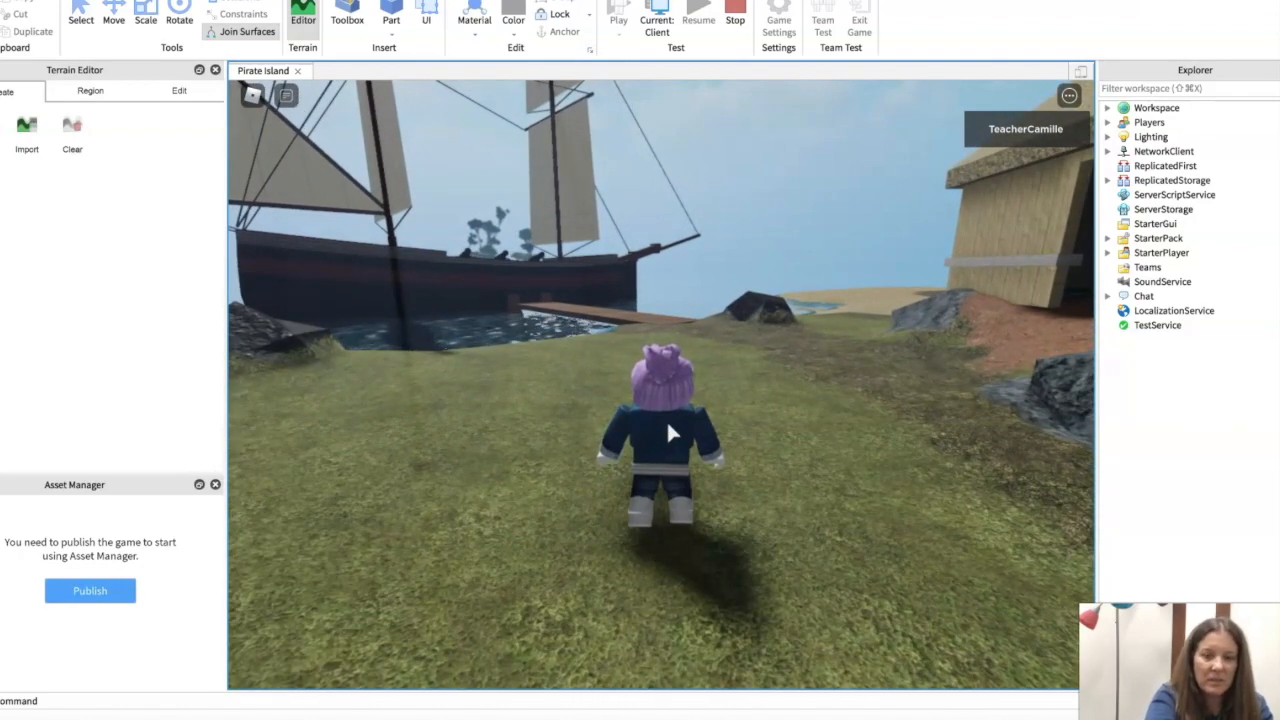
key("Up")
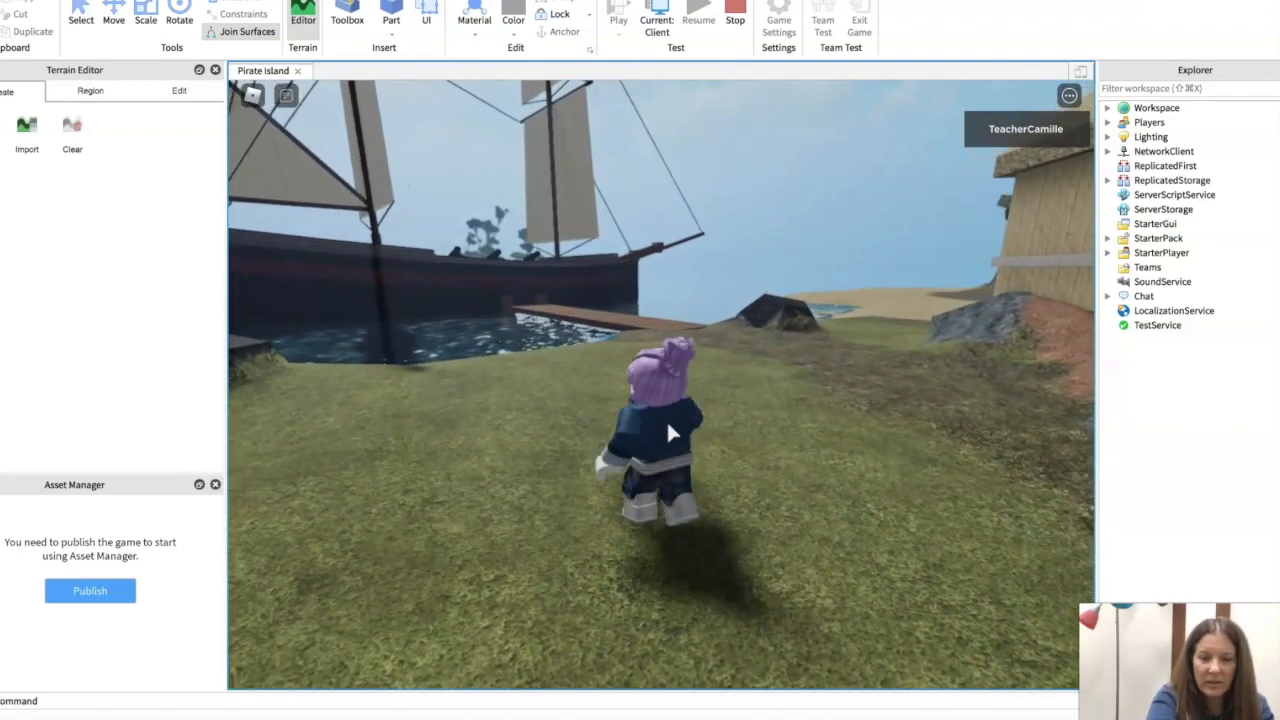
Step: Test the avatar's movement in all four directions by walking it in small loops on the grass facing the ship
key("a")
key("w")
key("d")
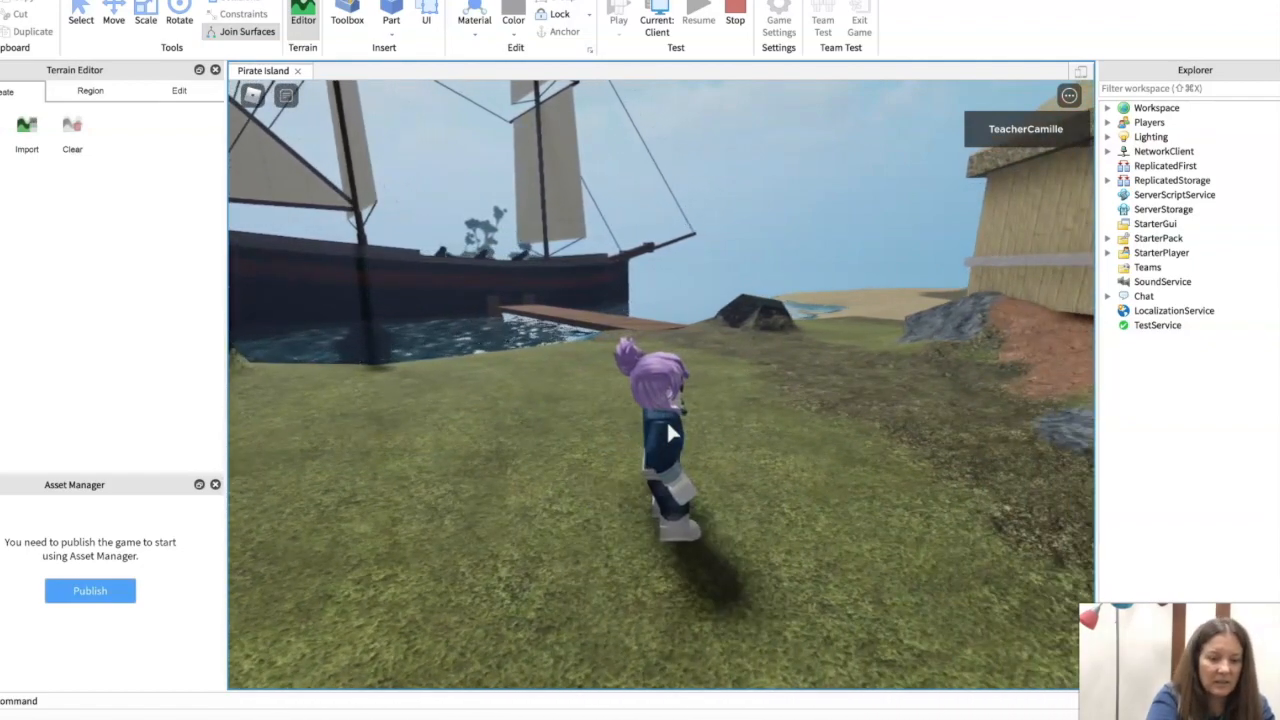
key("s")
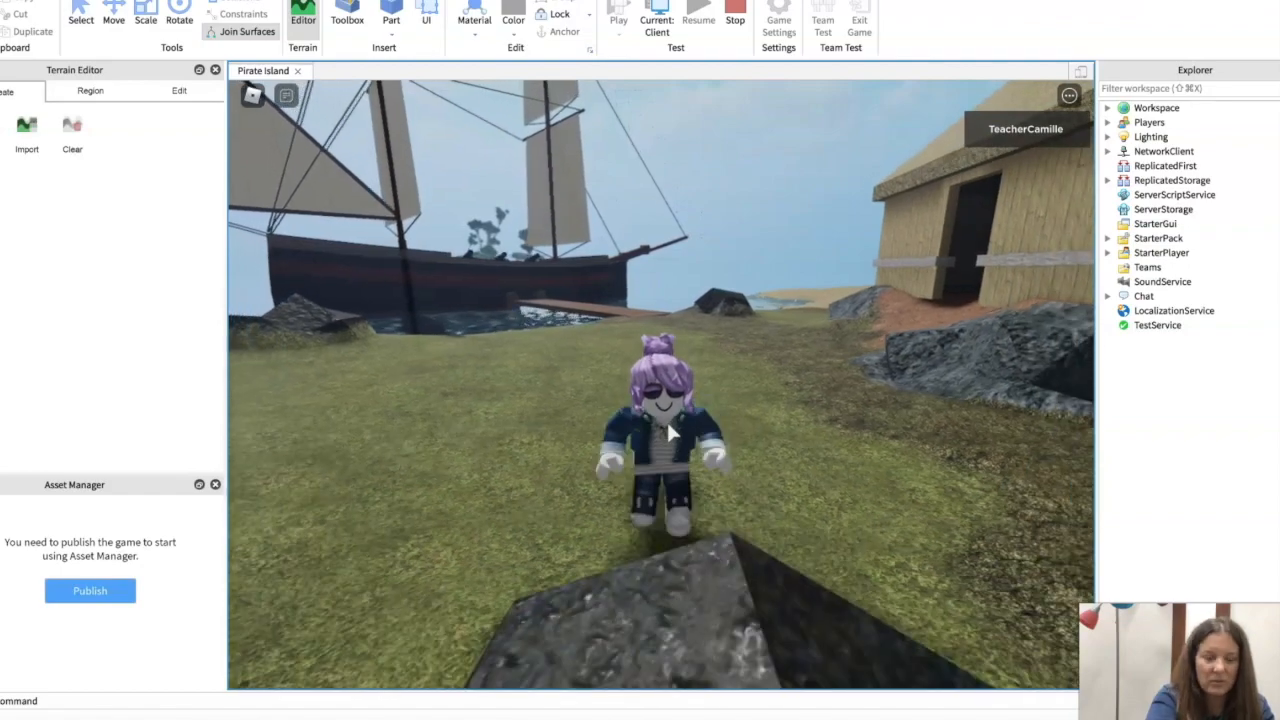
key("a")
key("w")
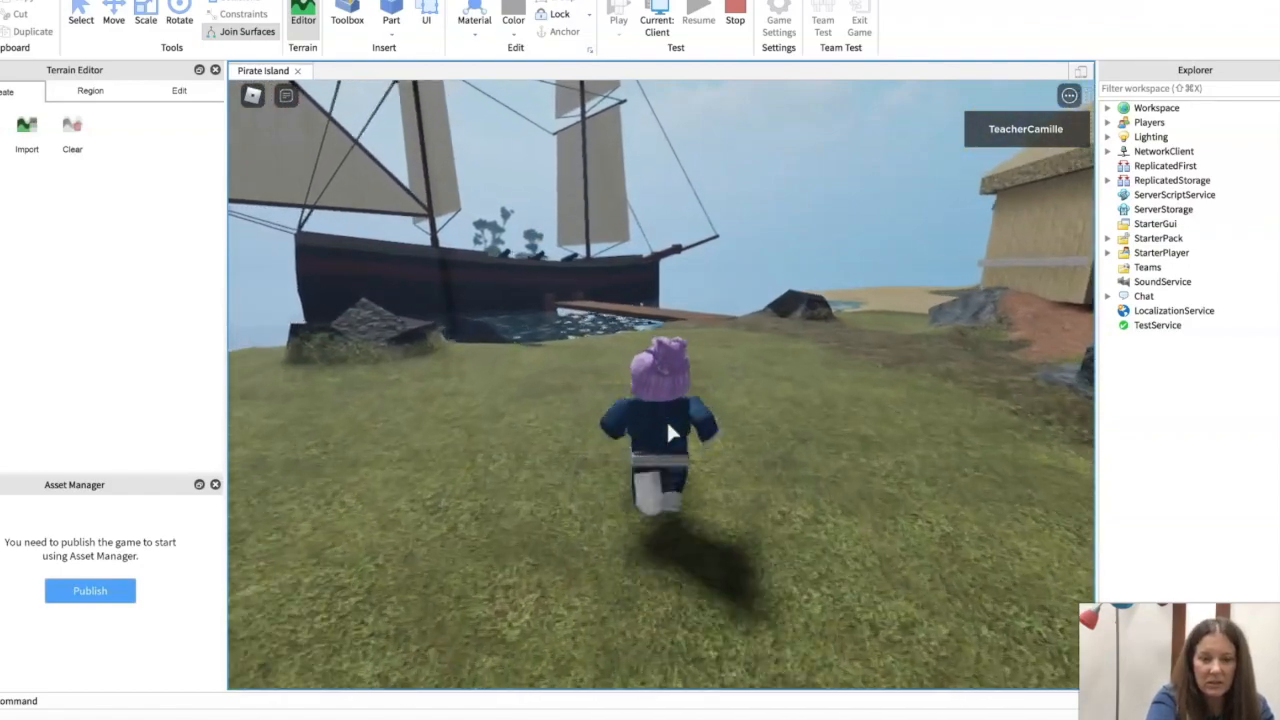
key("d")
key("a")
key("s")
key("d")
key("w")
key("a")
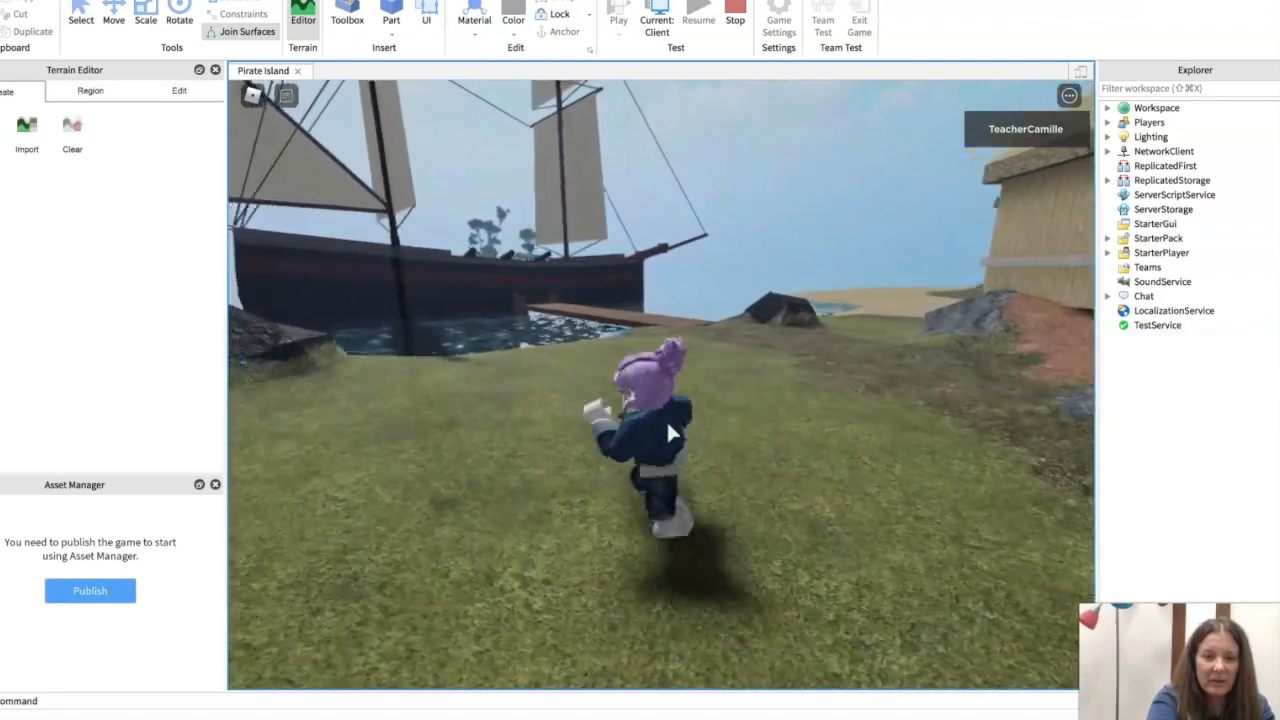
key("s")
key("d")
key("w")
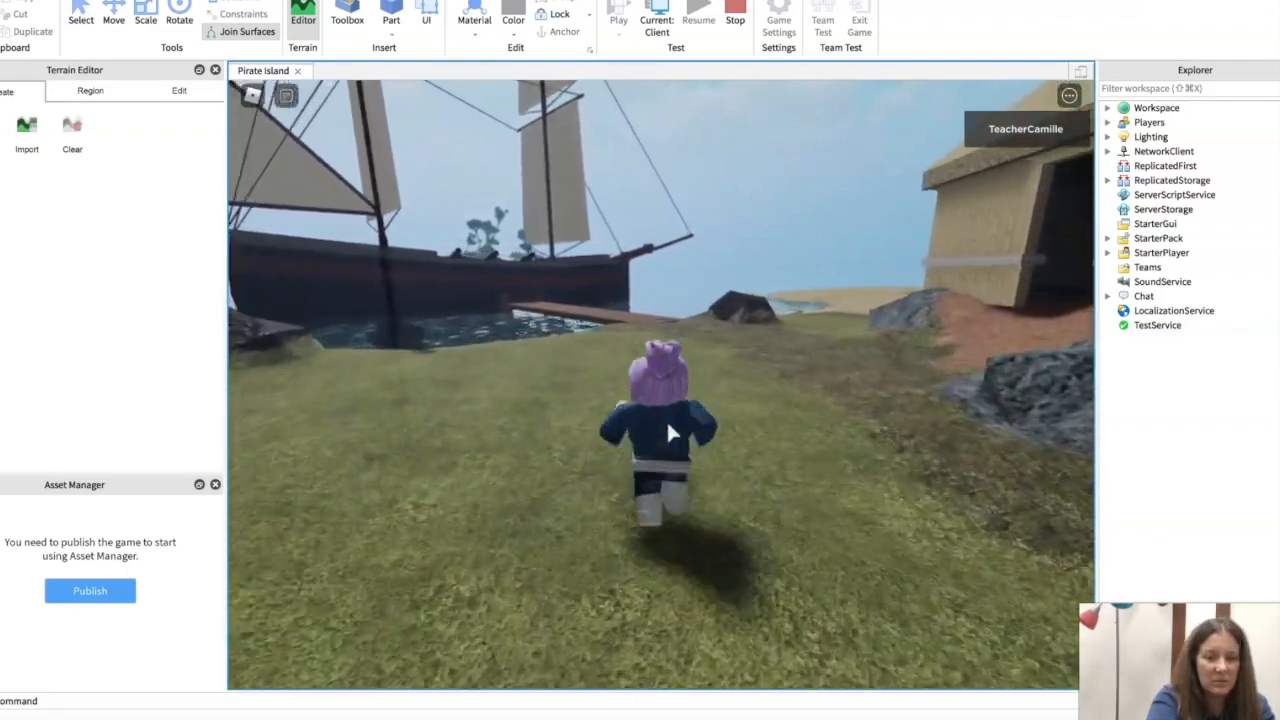
key("a")
key("s")
key("d")
key("w")
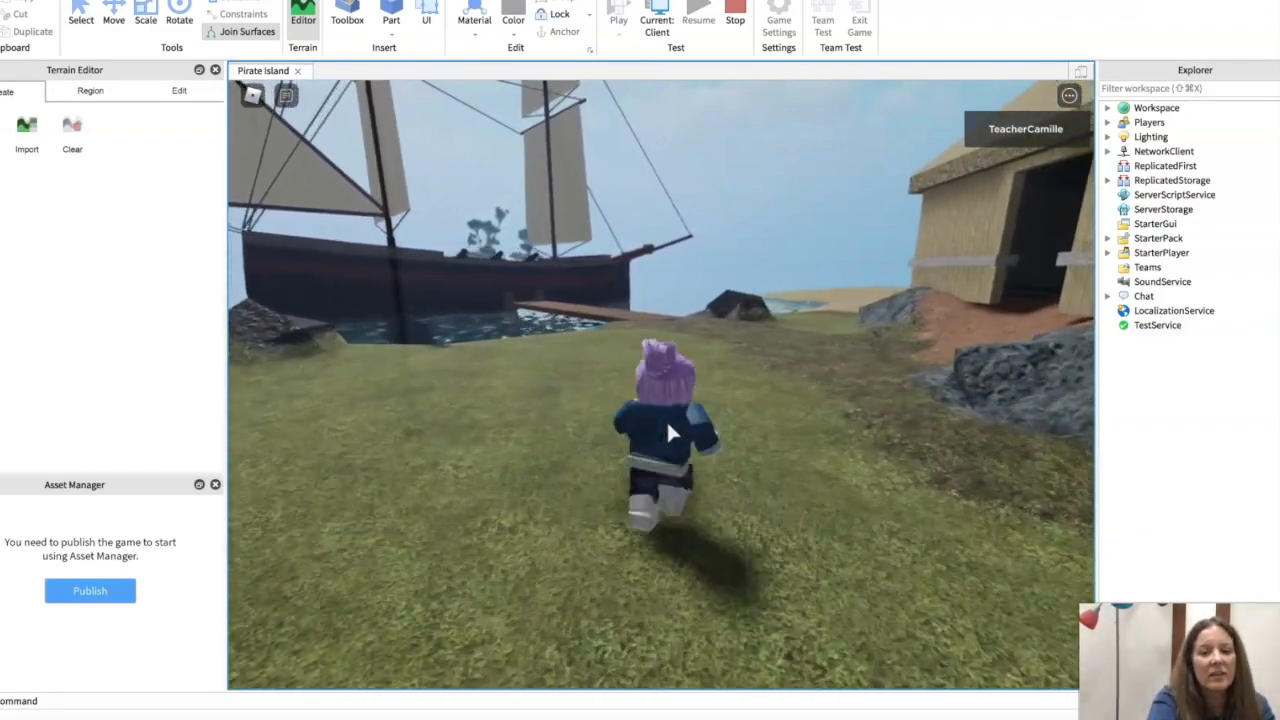
key("a")
key("d")
key("a")
key("w")
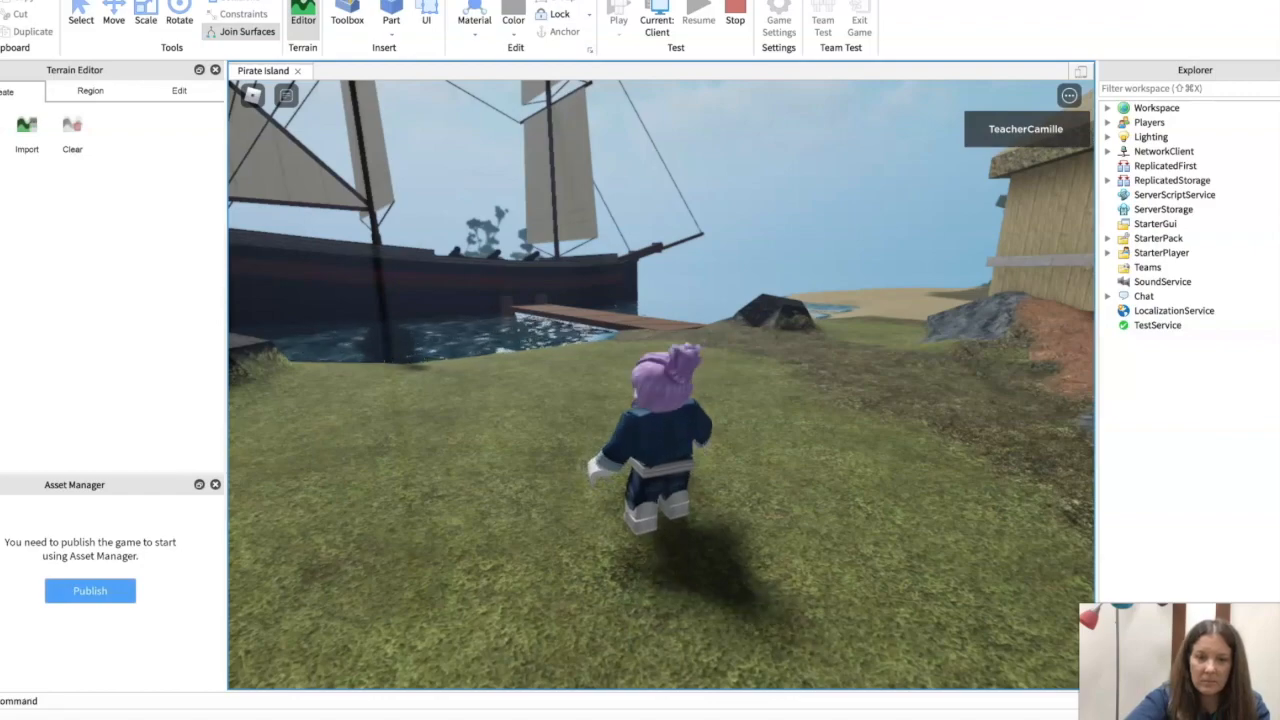
Step: Orbit the camera around the avatar to look up at the sky and back down over the ship and shore
right_click_drag(695, 386, 696, 390)
key("w")
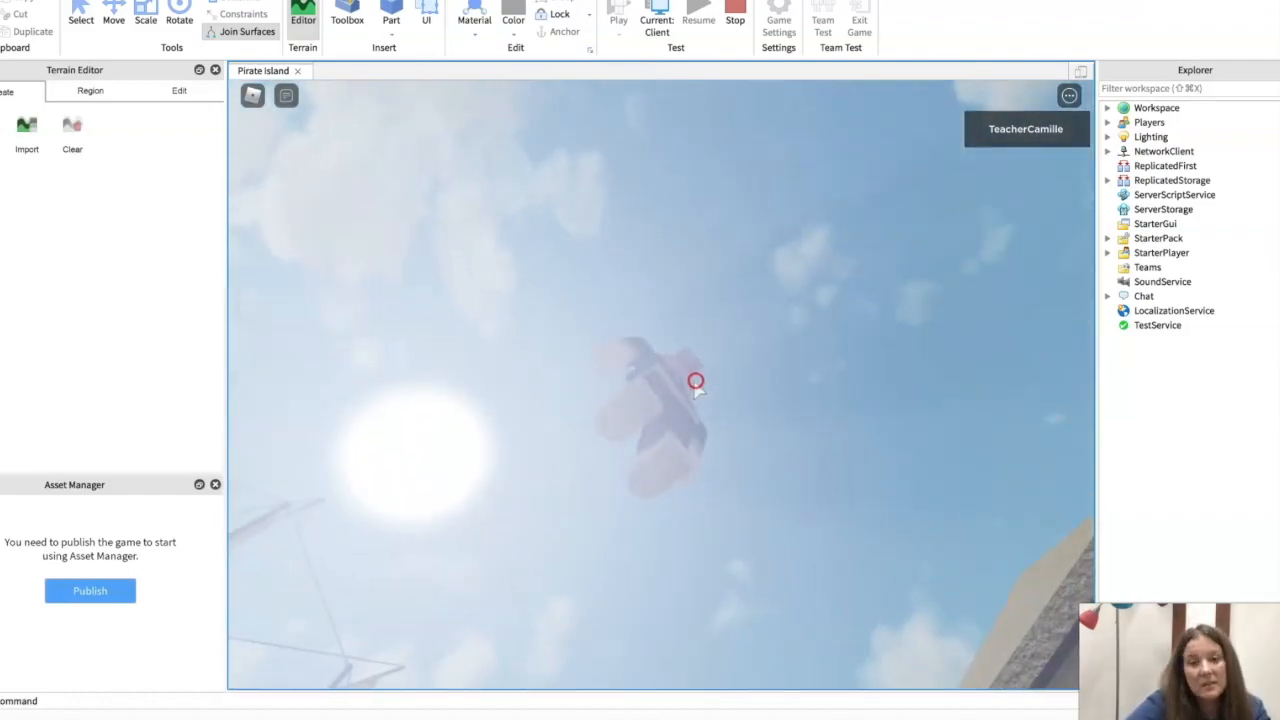
right_click_drag(692, 389, 695, 383)
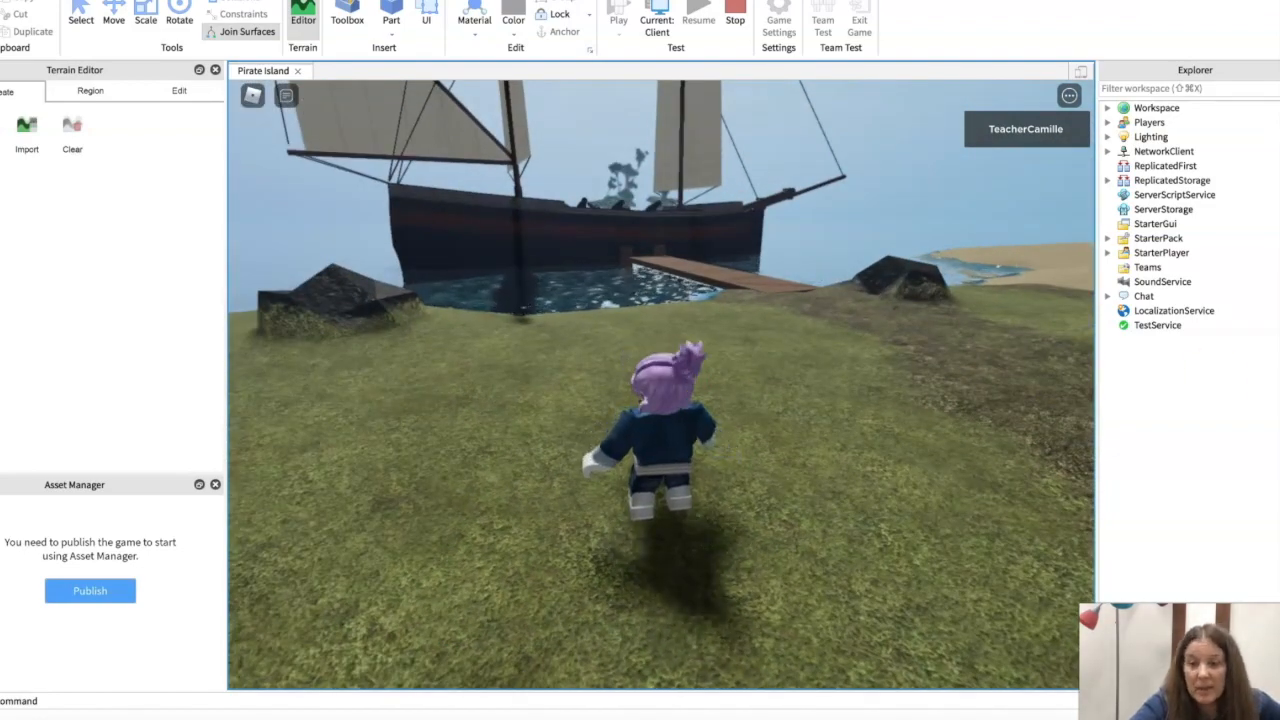
key("Right")
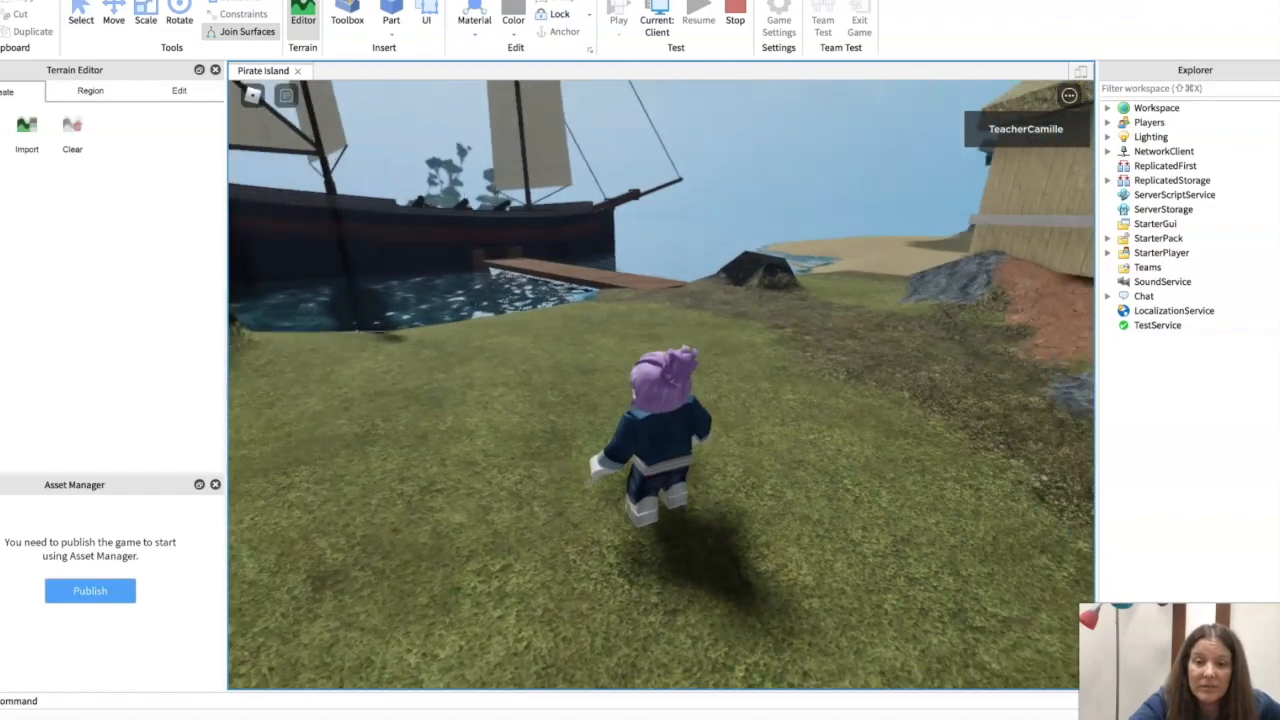
Step: Run the avatar across the grass to the foot of the gangplank and turn it to face the ship
key("w")
key("w")
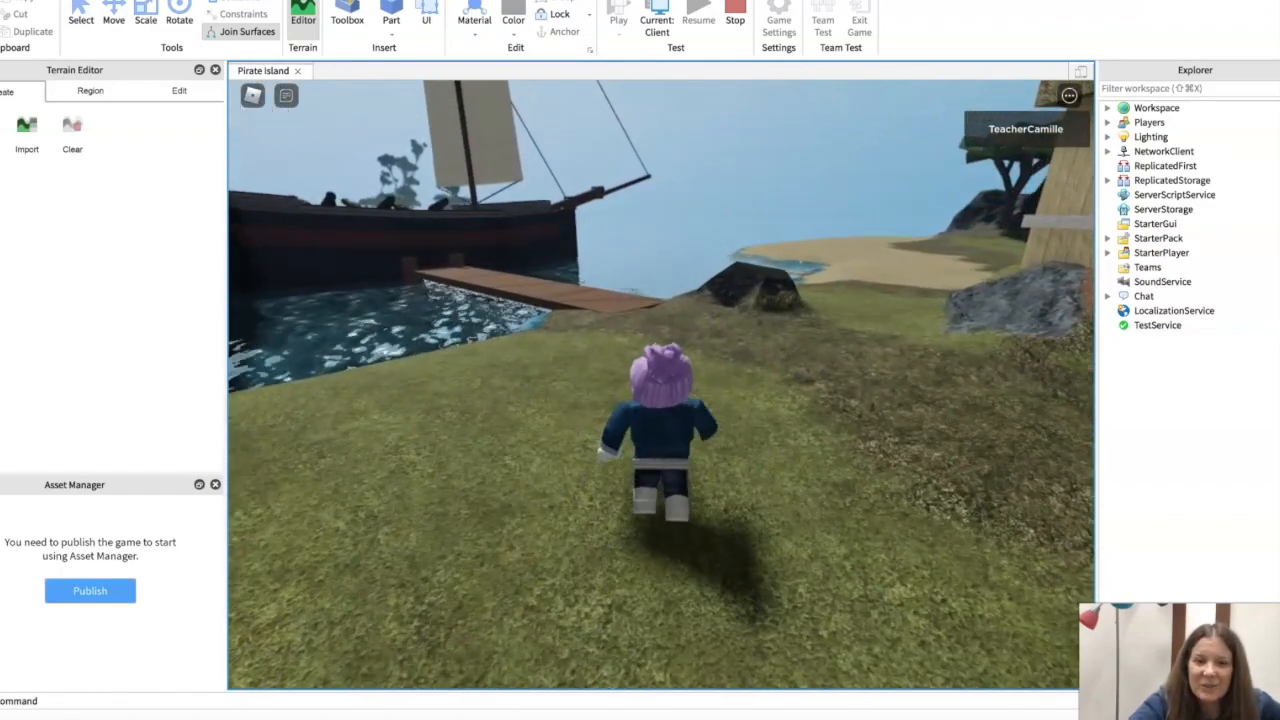
key("w")
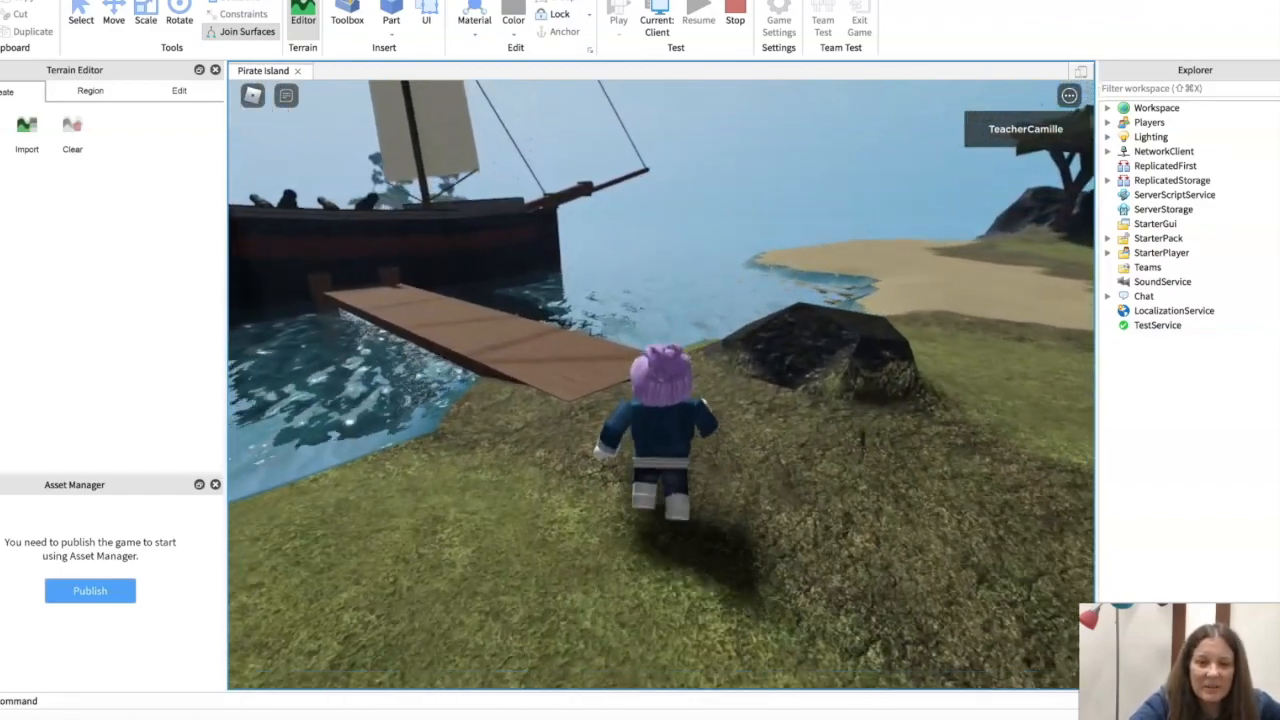
key("Left")
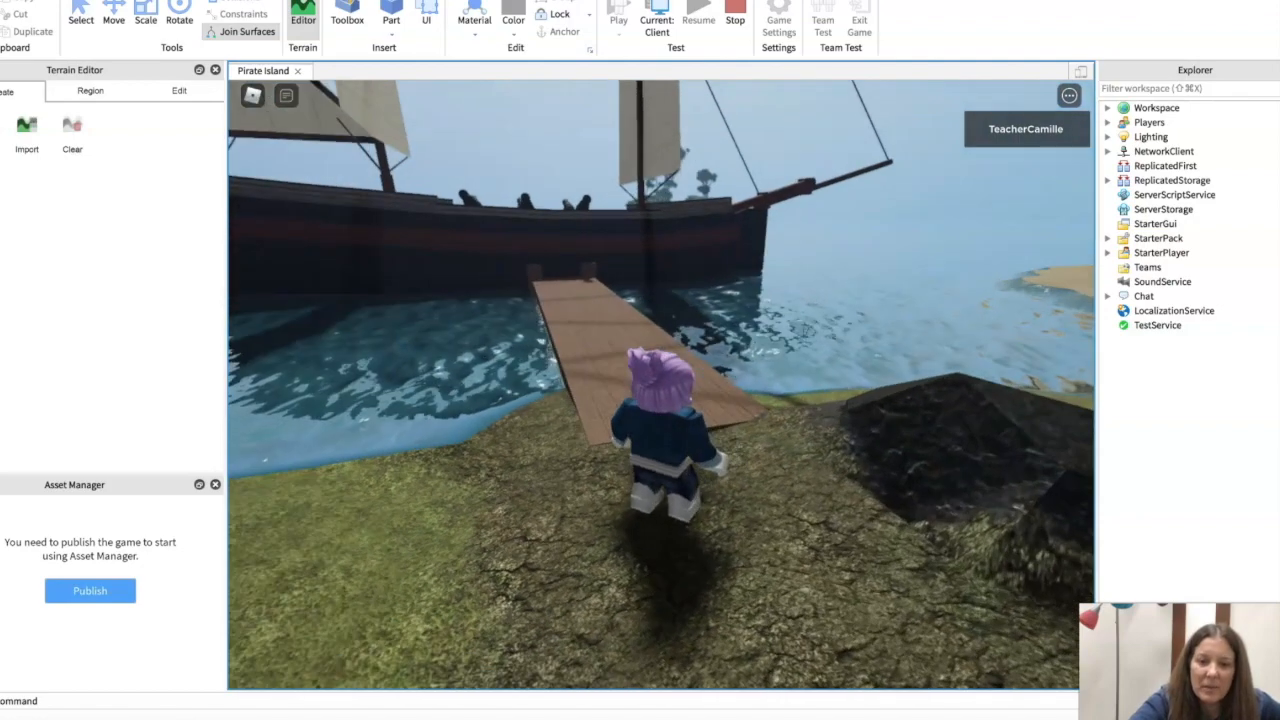
key("Right")
key("Left")
key("w")
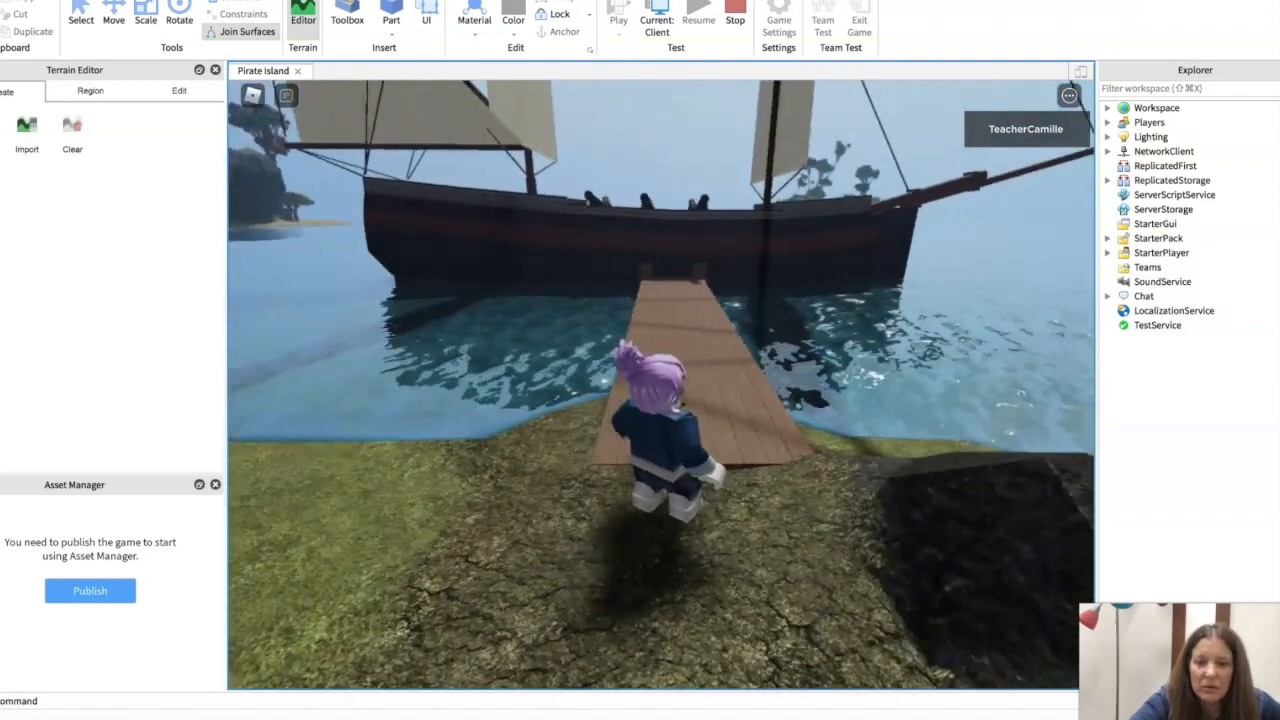
Step: Run the avatar along the gangplank and jump over the ship's side onto the deck
key("w")
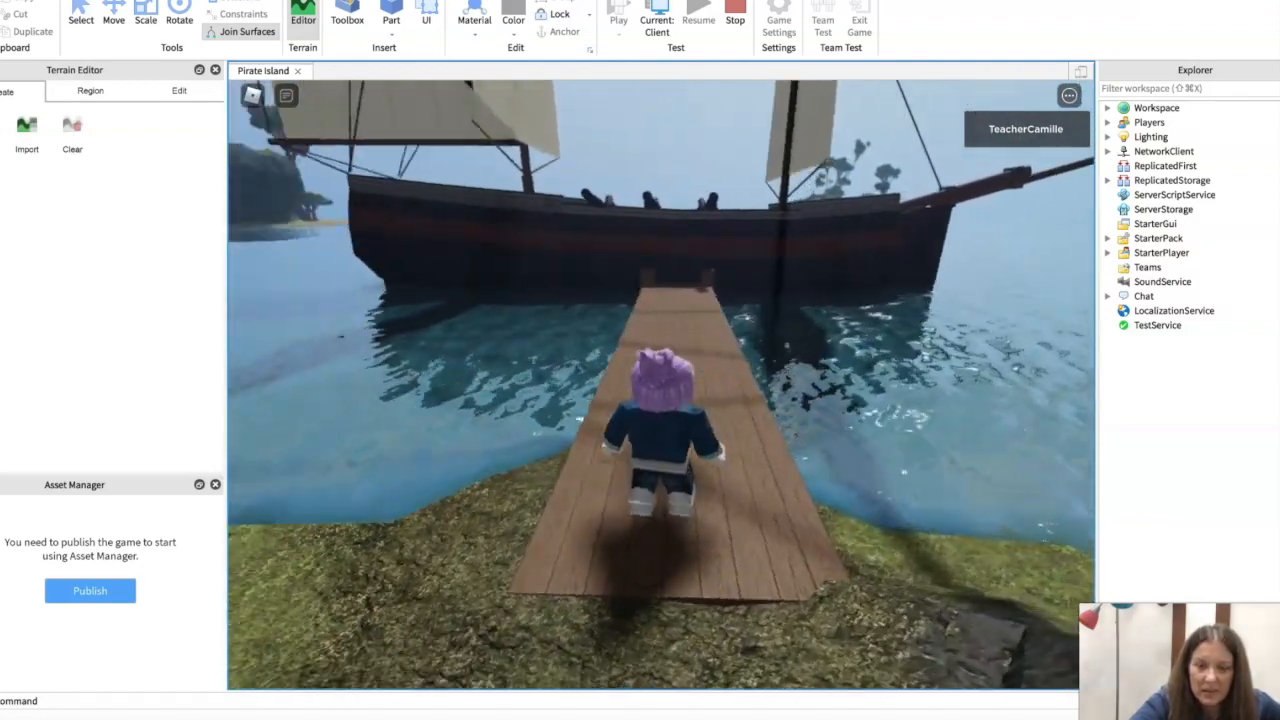
key("w")
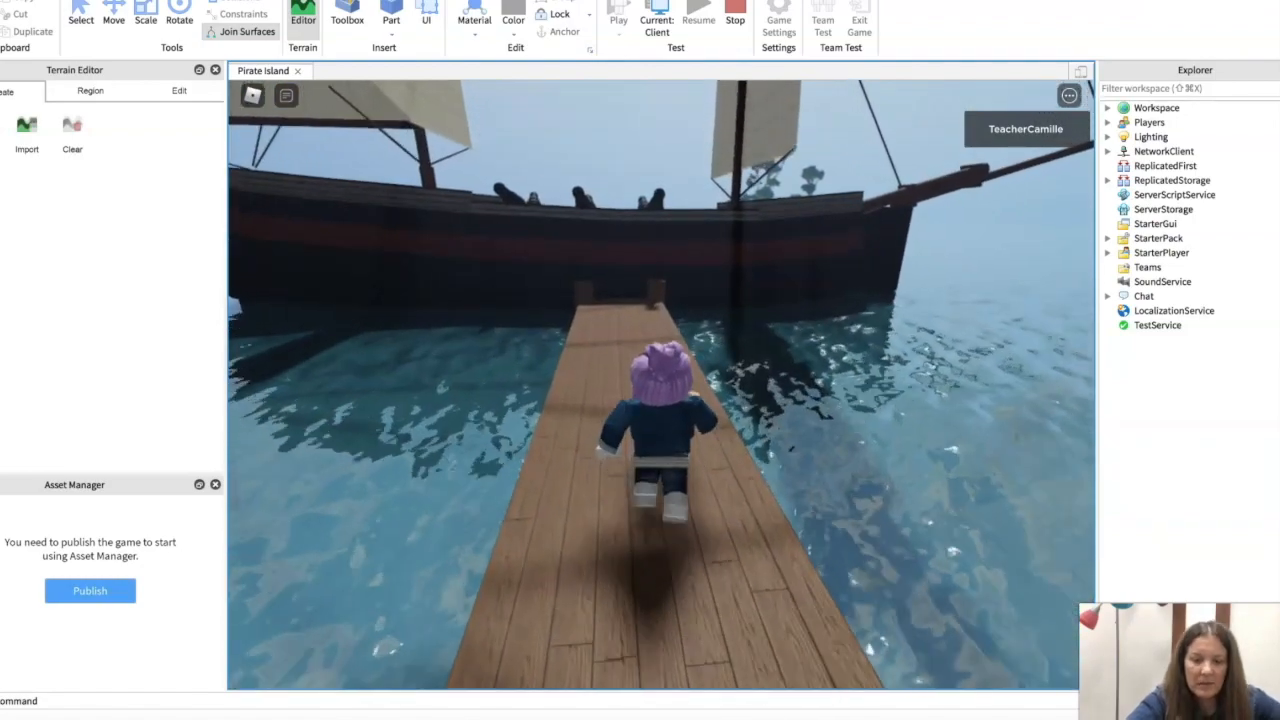
key("w")
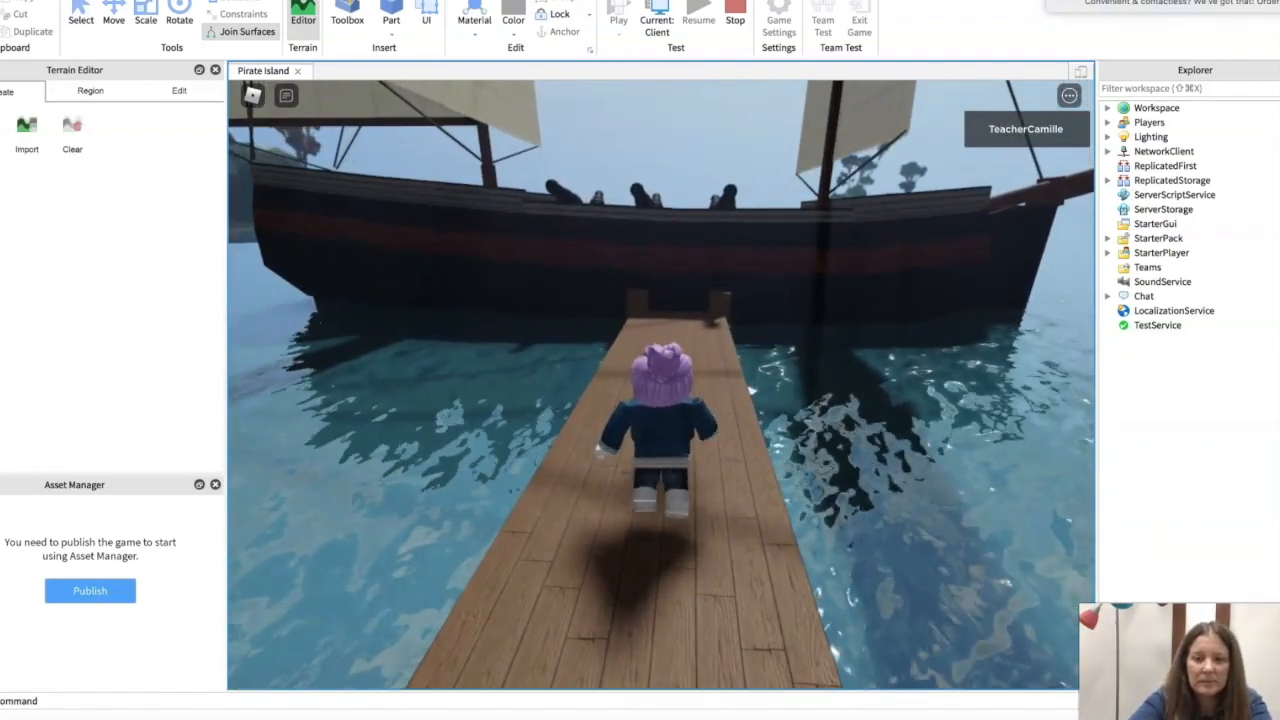
key("w")
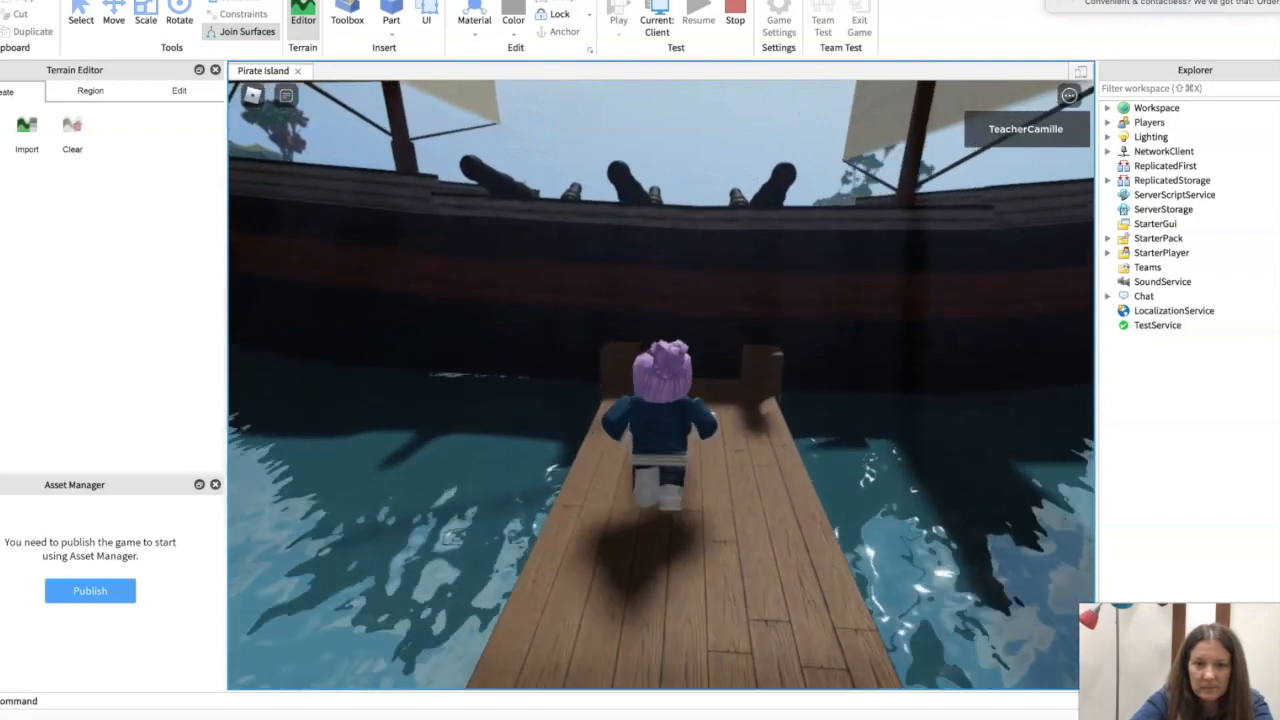
key("space")
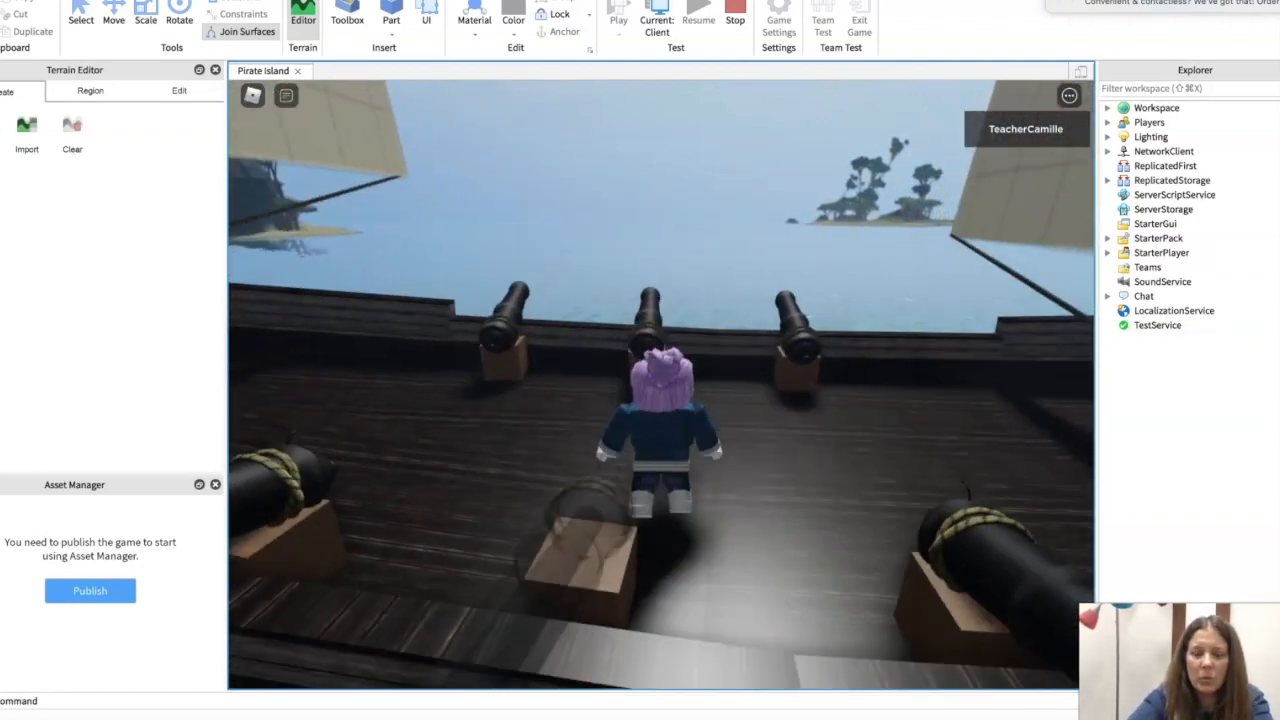
Step: Walk the avatar across the deck to the middle seaward cannon and fire it
key("w")
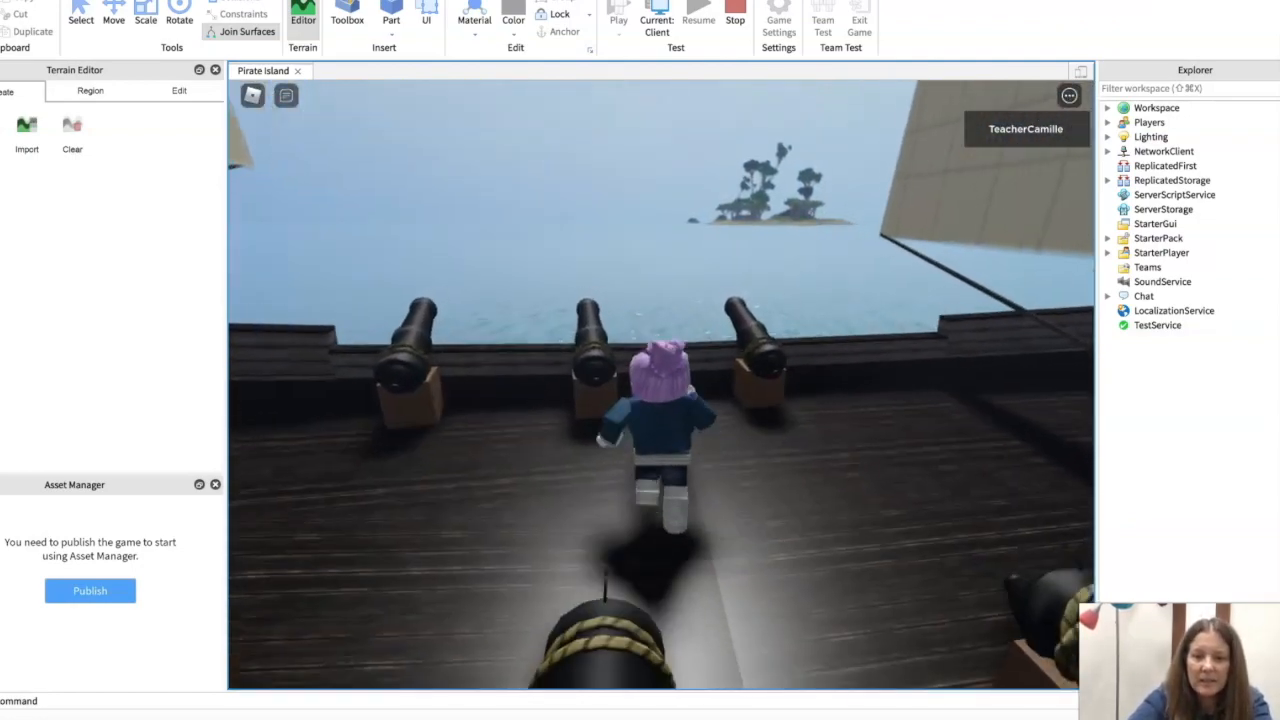
key("Left")
key("w")
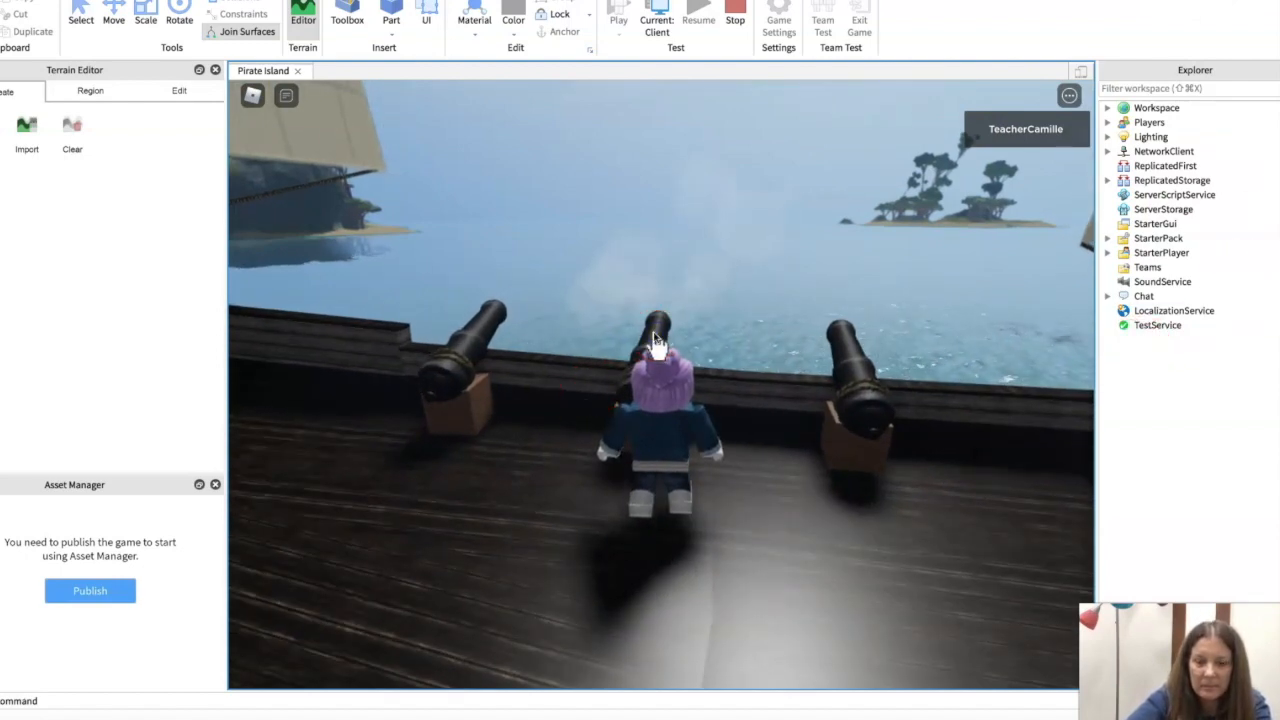
Step: Turn around to face the island, walk up to the middle cannon on that side and fire it
key("Right")
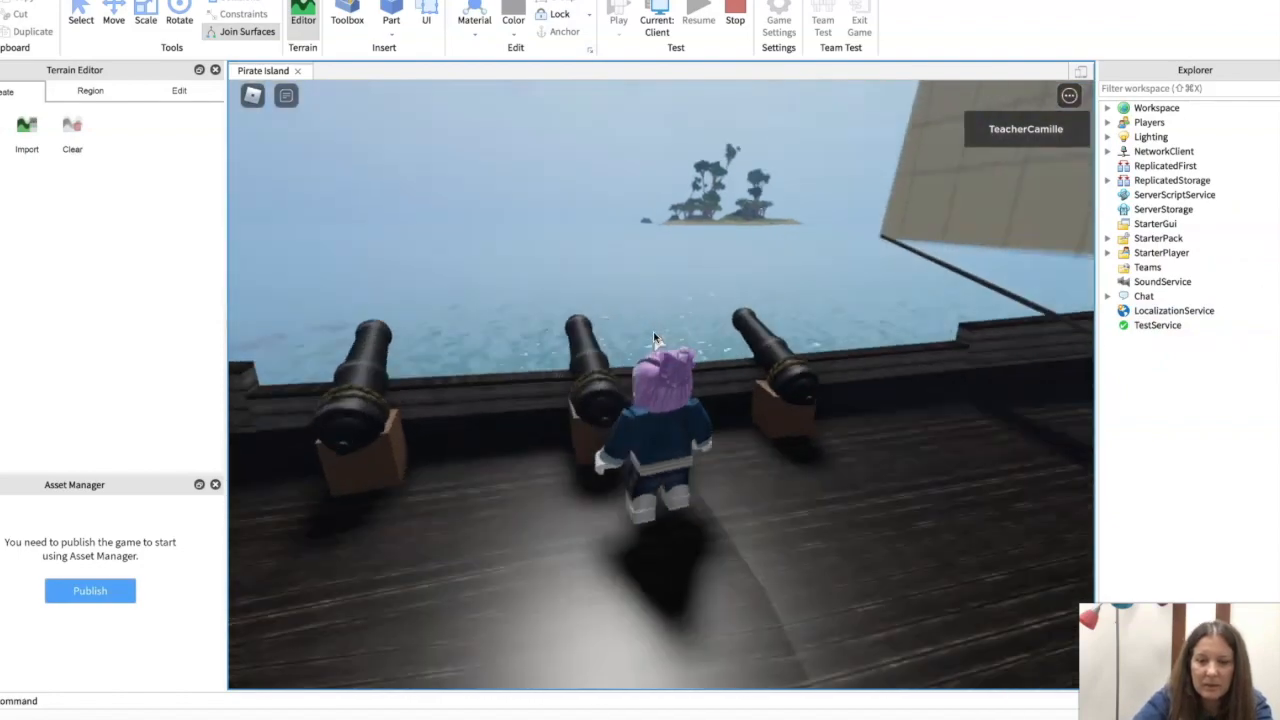
key("Right")
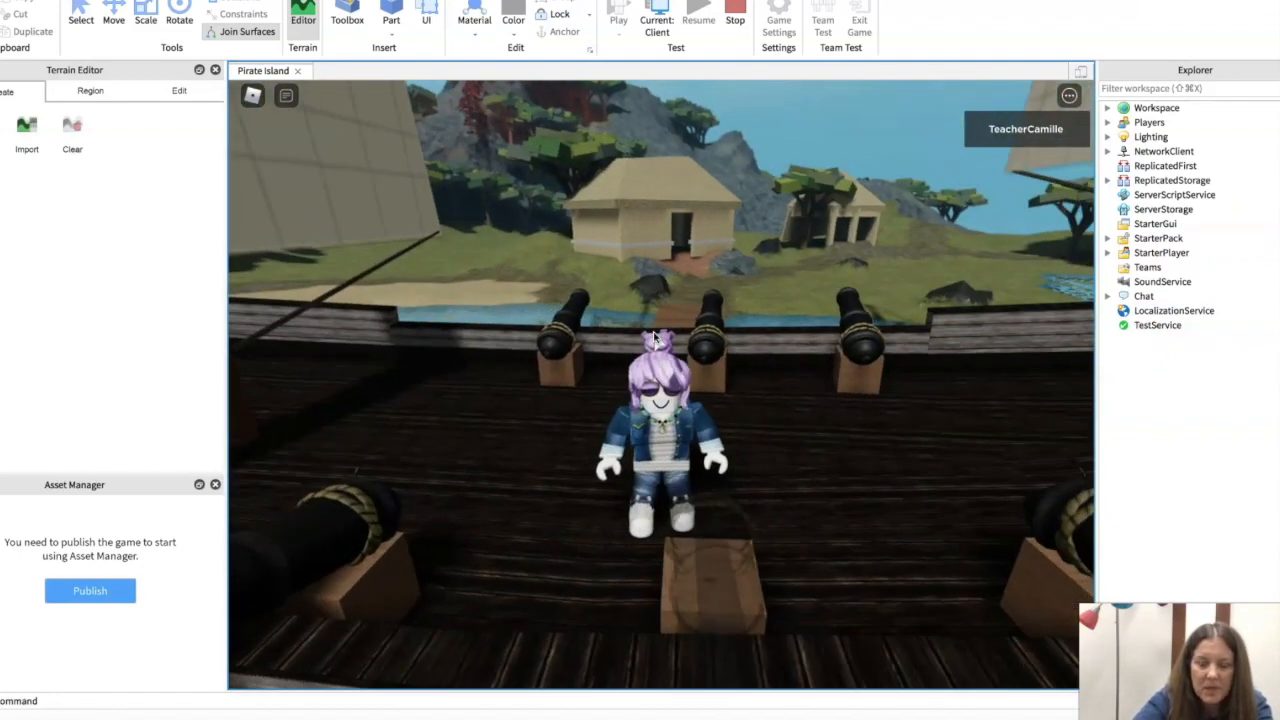
key("Up")
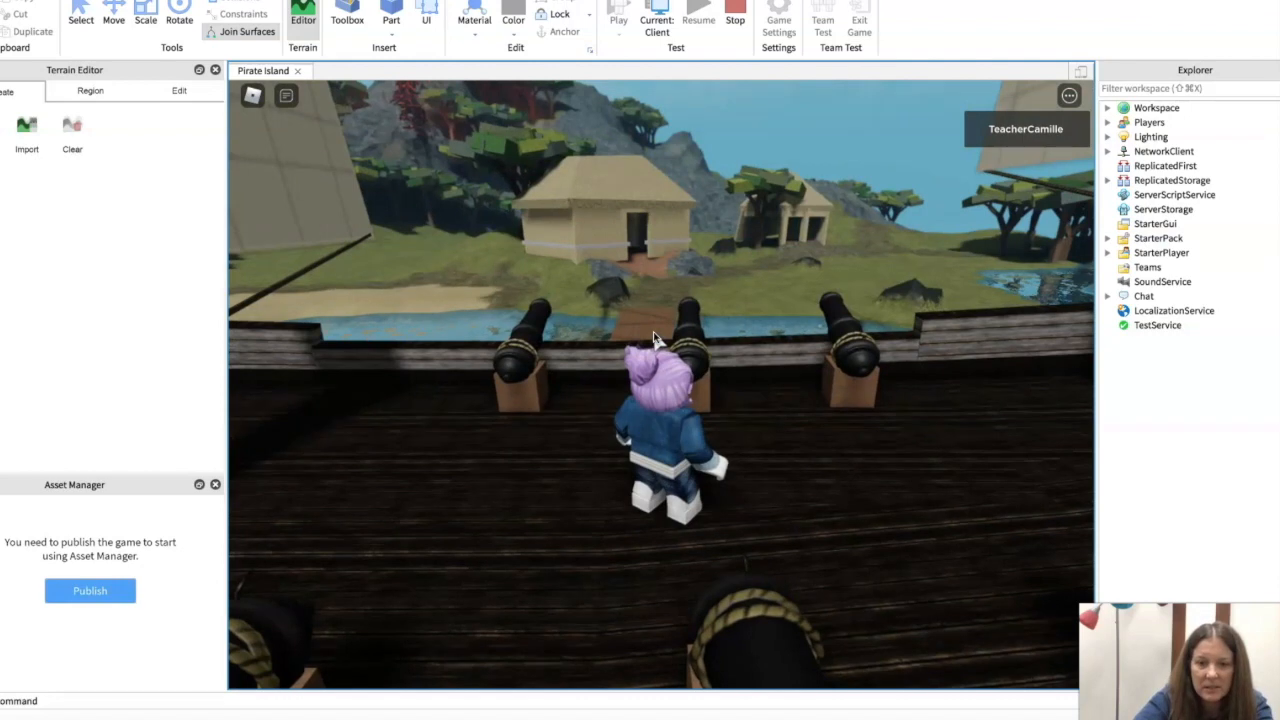
key("Up")
left_click(731, 295)
left_click(698, 365)
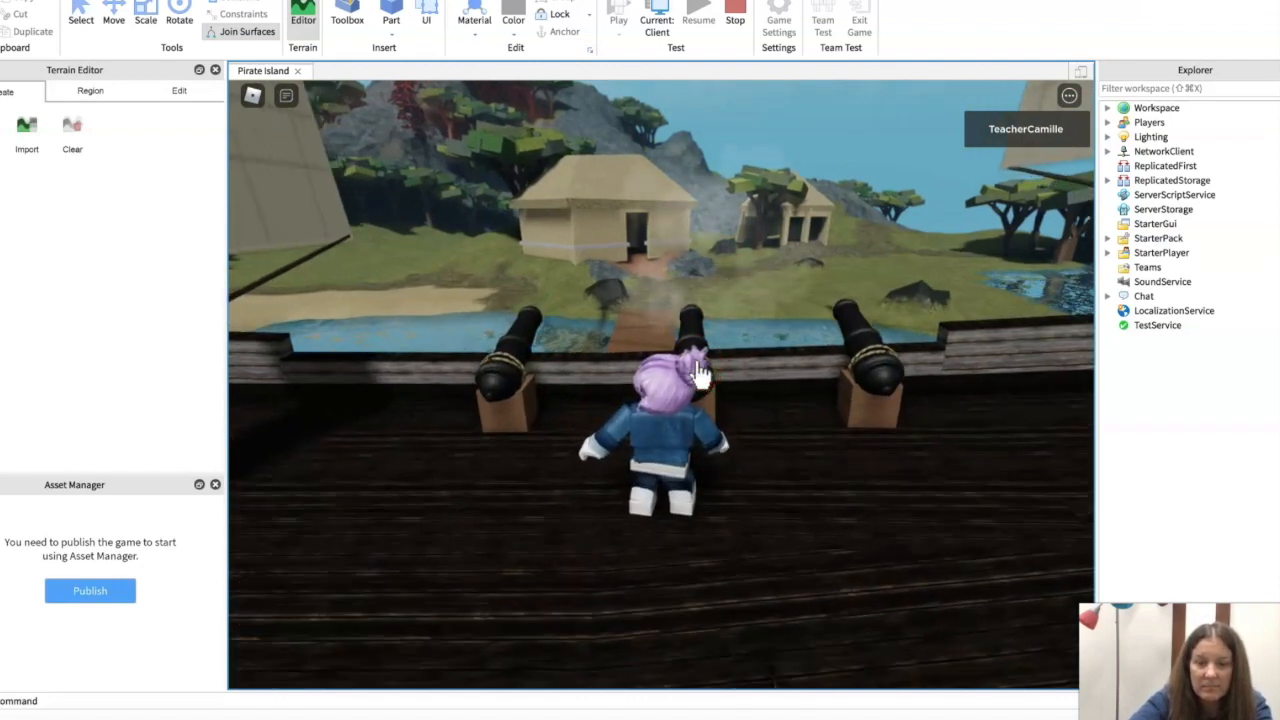
left_click(661, 357)
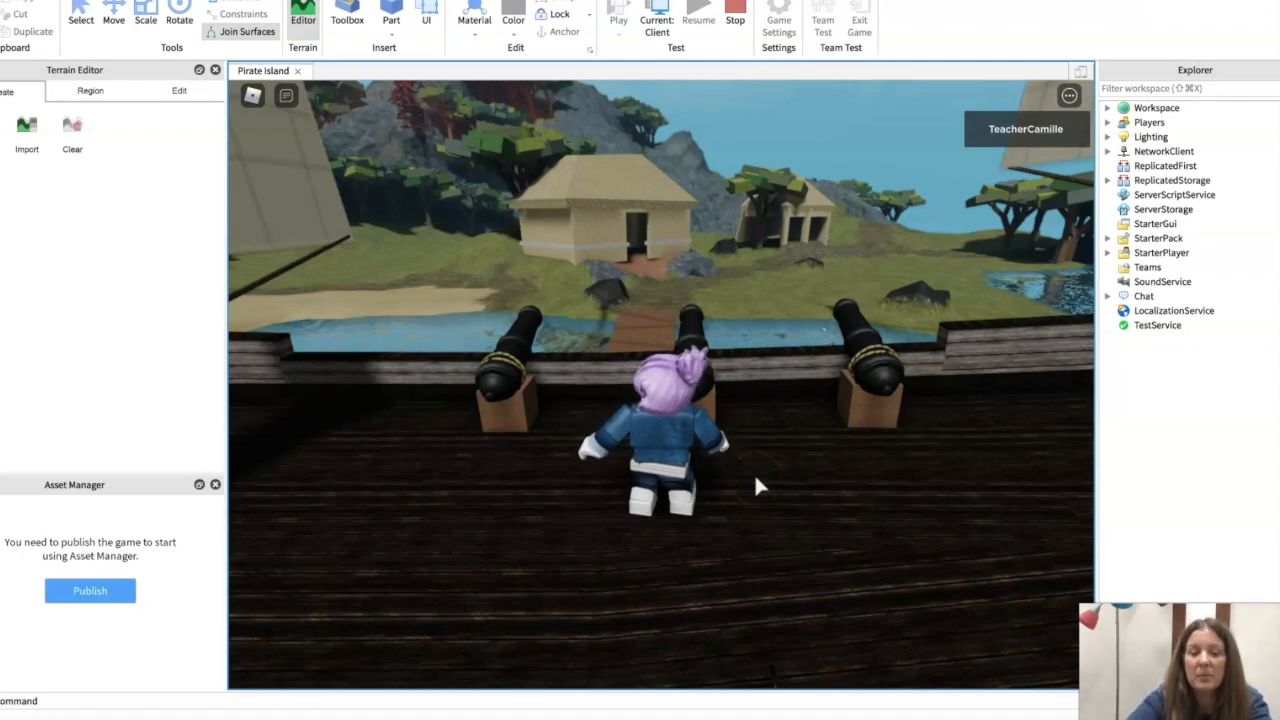
left_click(785, 490)
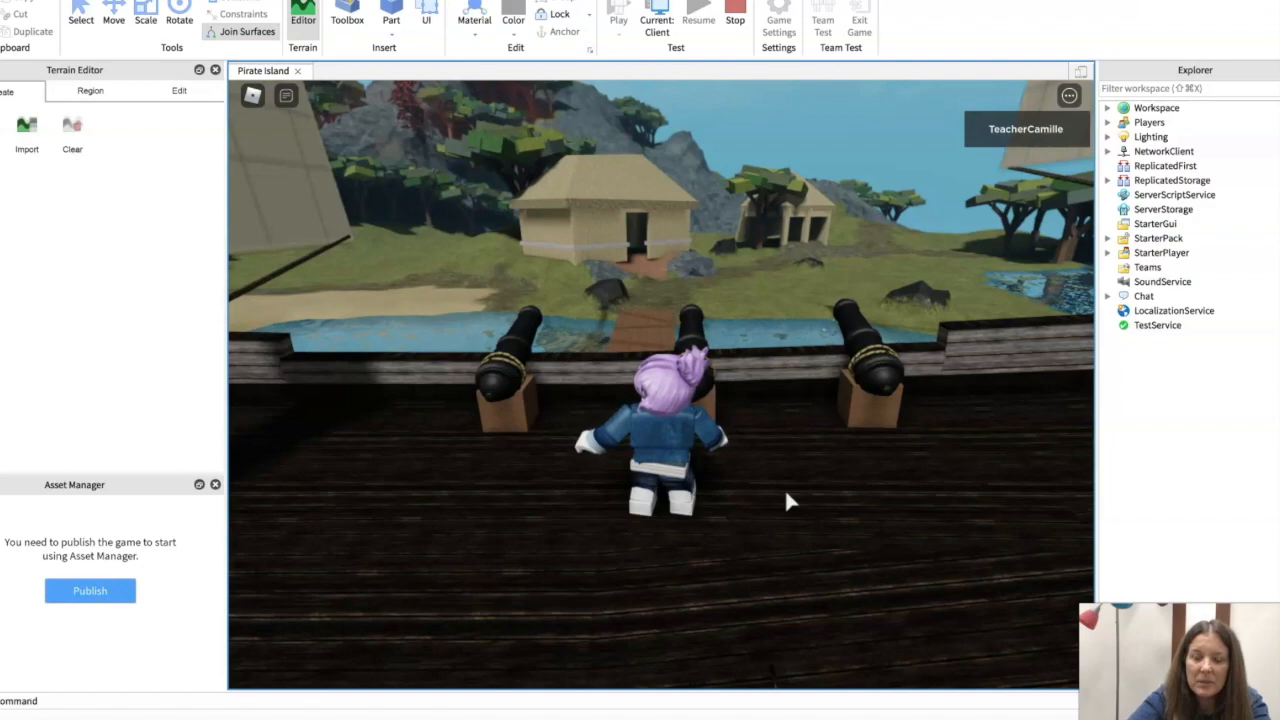
left_click(784, 491)
left_click(810, 479)
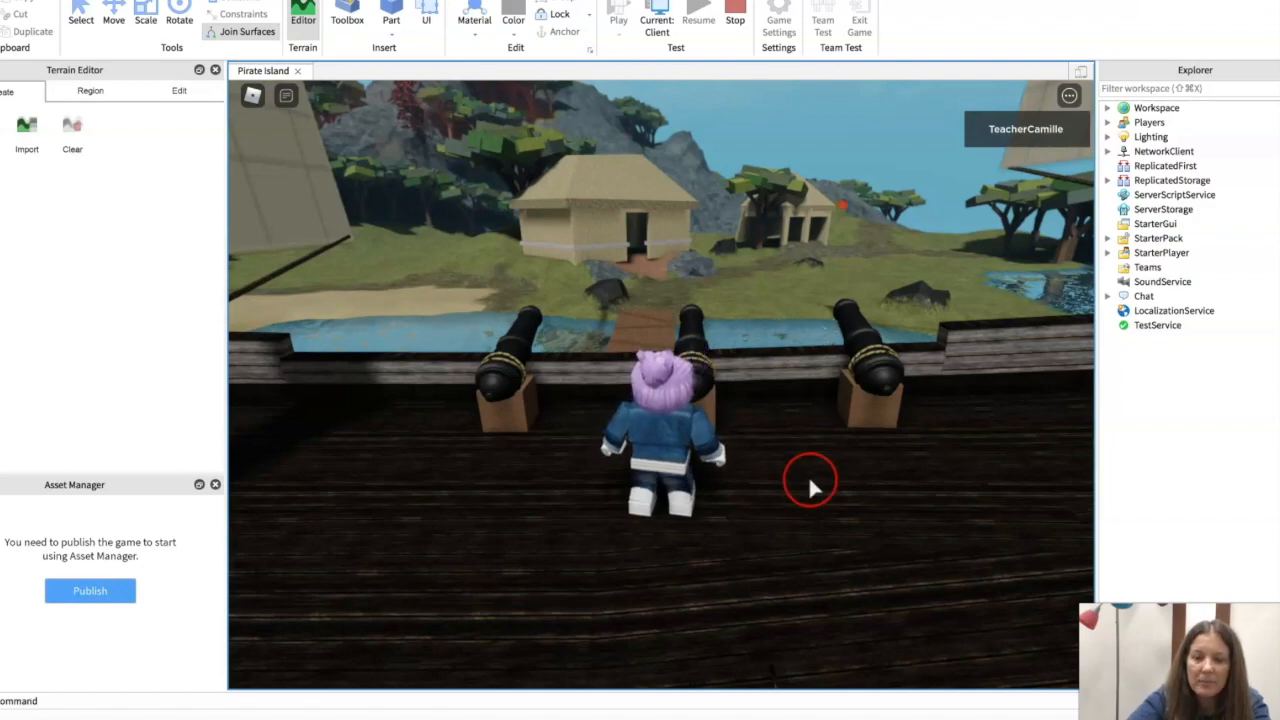
Step: Swing the view away from the huts to look along the deck toward the mast, moving the avatar slightly forward
key("Right")
key("Right")
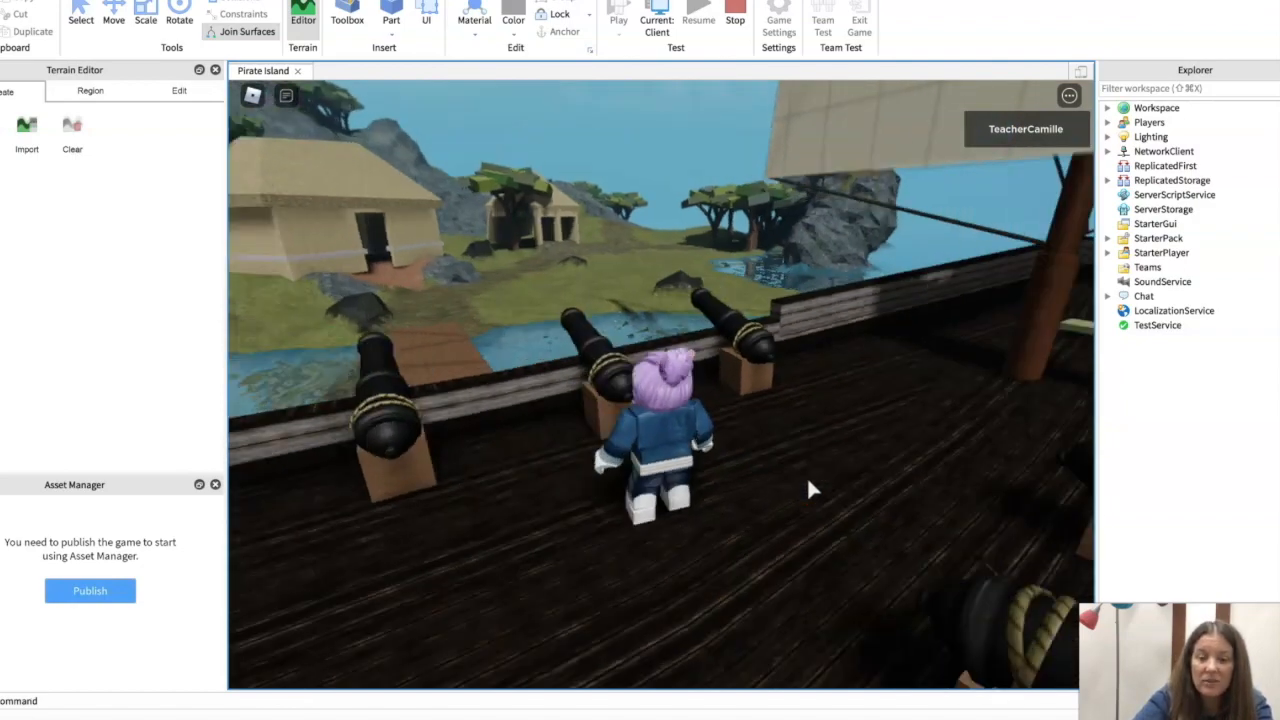
key("Right")
key("Right")
key("Right")
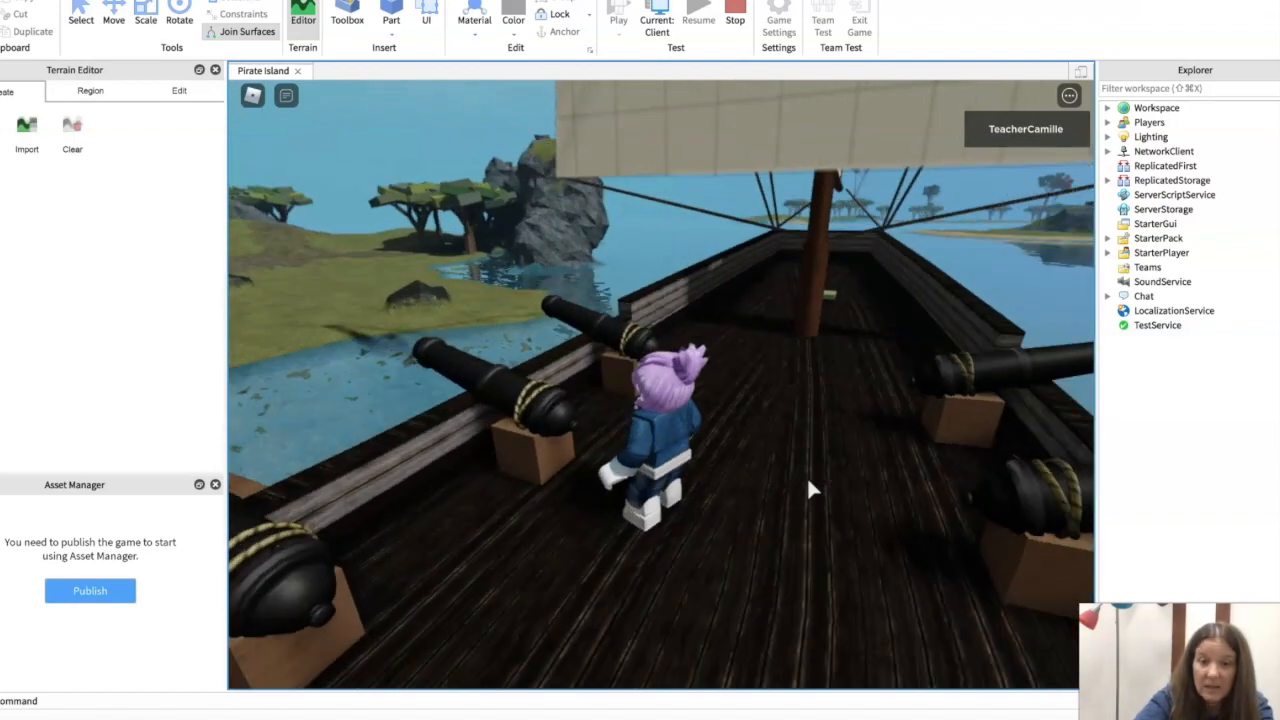
key("Up")
key("Left")
key("Right")
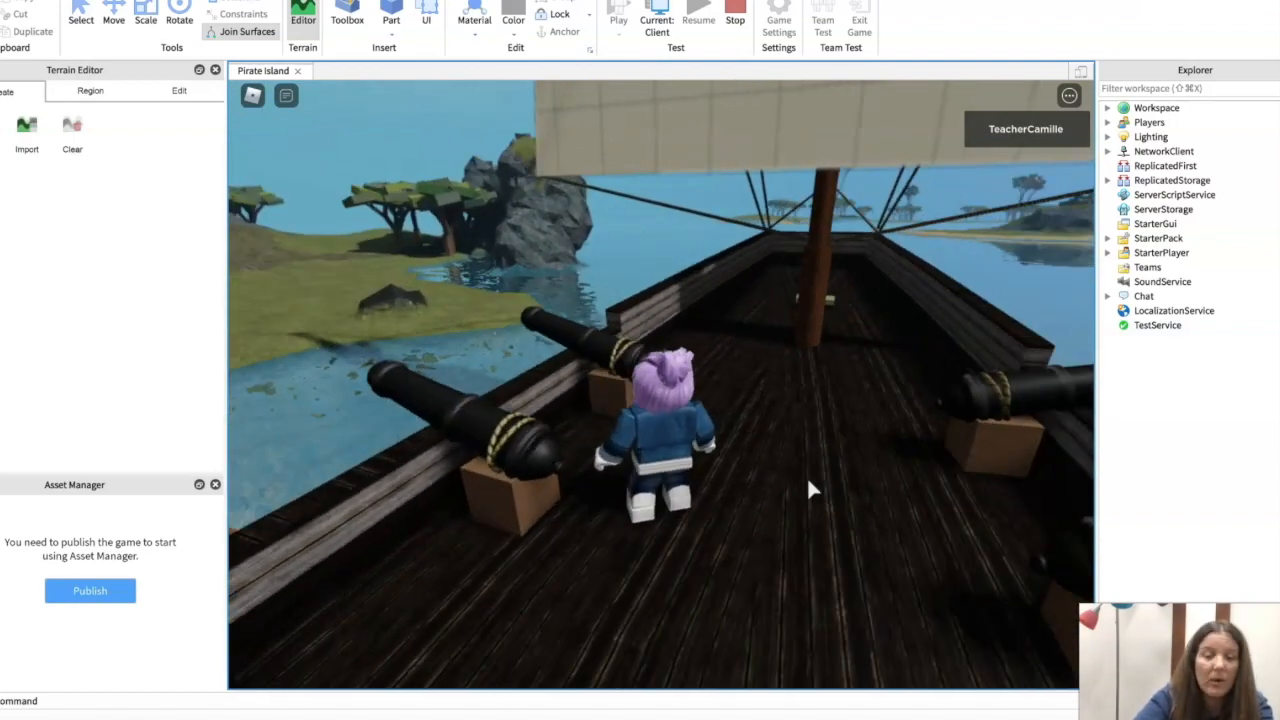
Step: Turn the view back to the island-facing cannons and fire the one beside the avatar
key("Left")
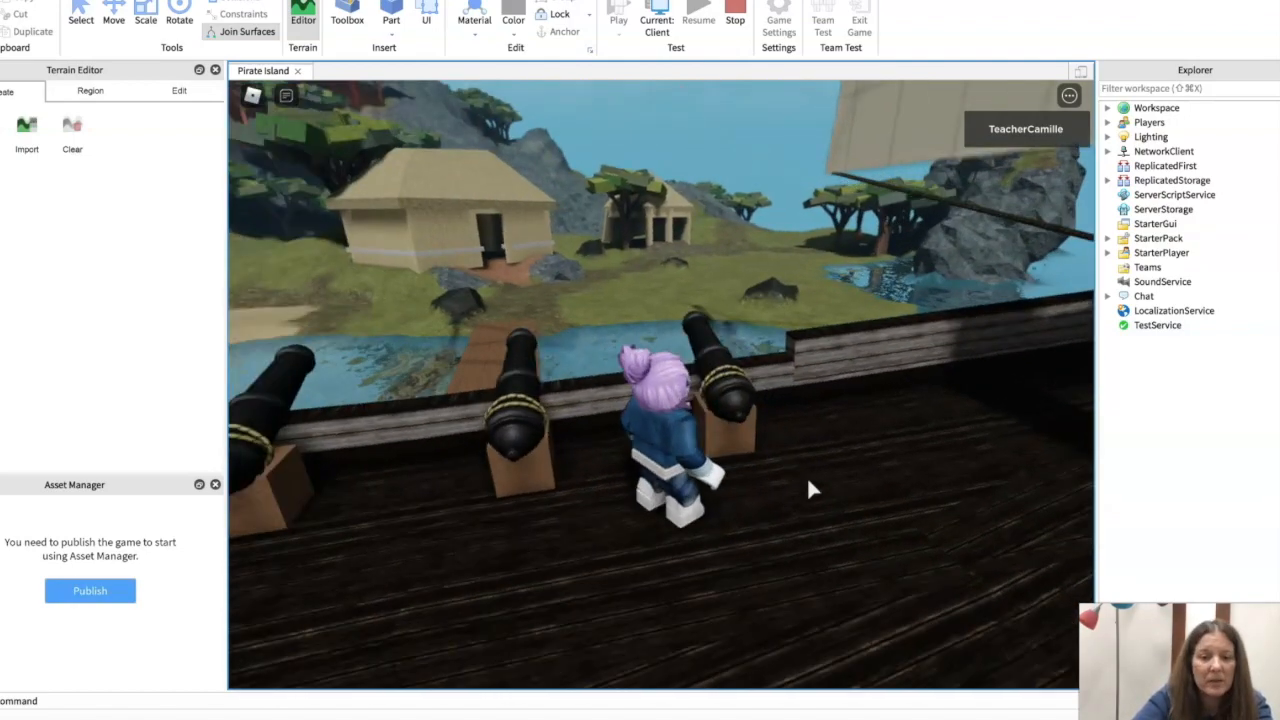
left_click(718, 368)
left_click(824, 452)
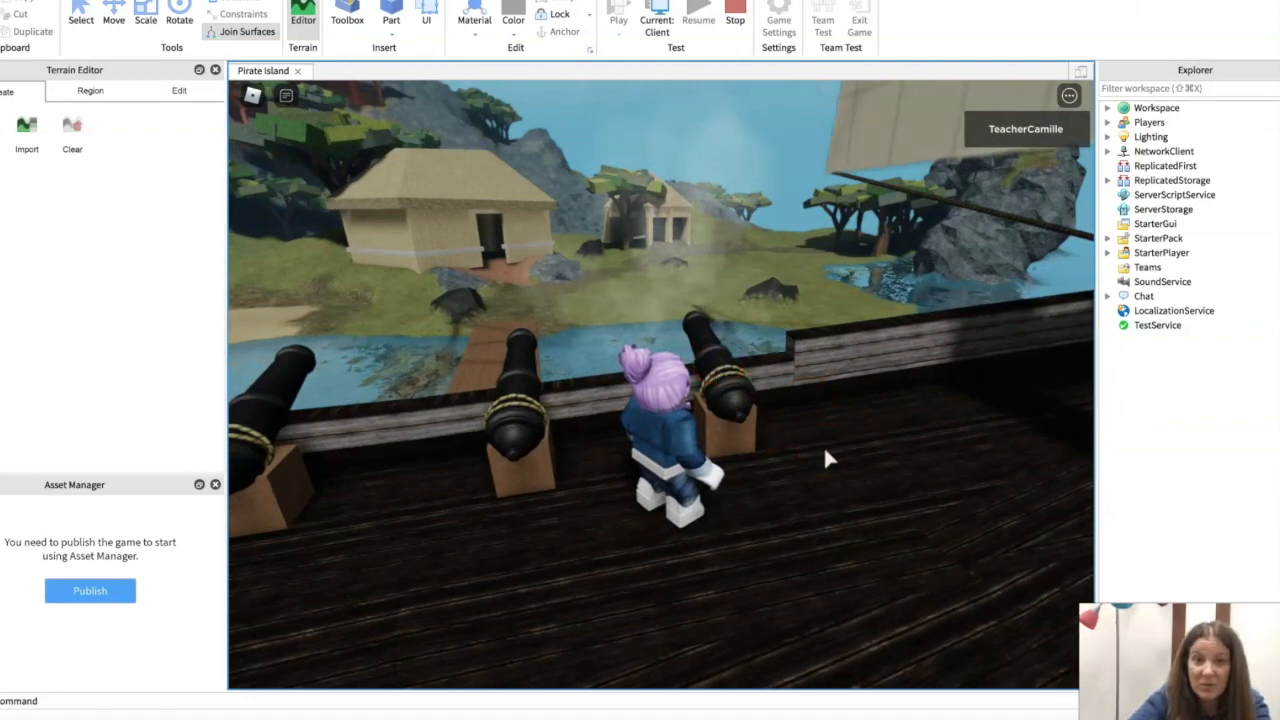
left_click(826, 457)
left_click(826, 487)
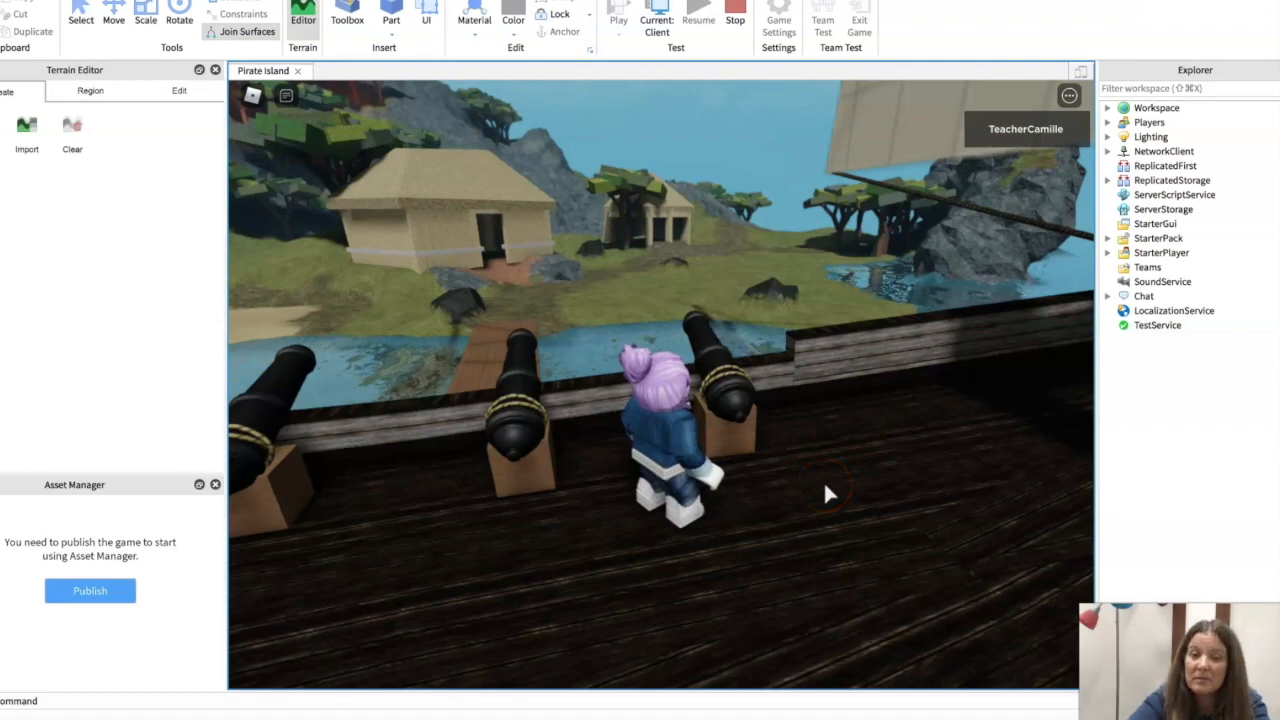
left_click(821, 459)
left_click(774, 332)
left_click(686, 203)
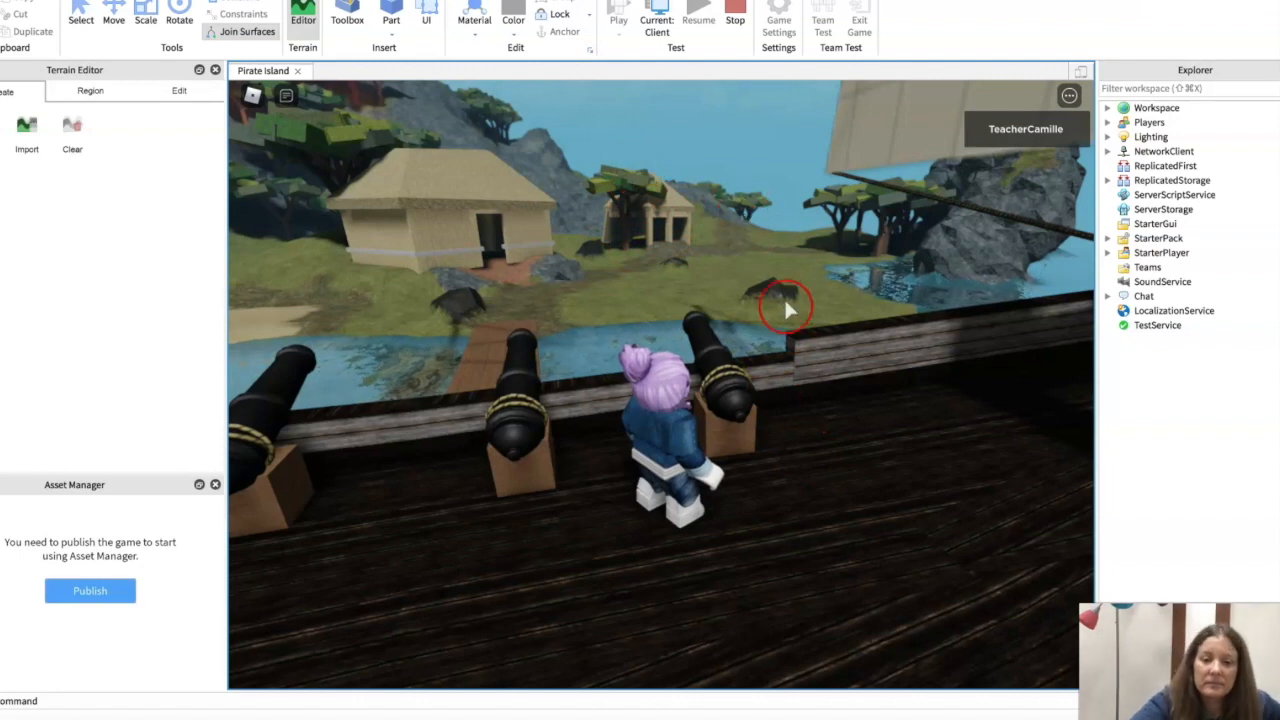
Step: Move the avatar around the cannon at the end of the row and turn it to face the opposite end of the deck
key("Right")
key("w")
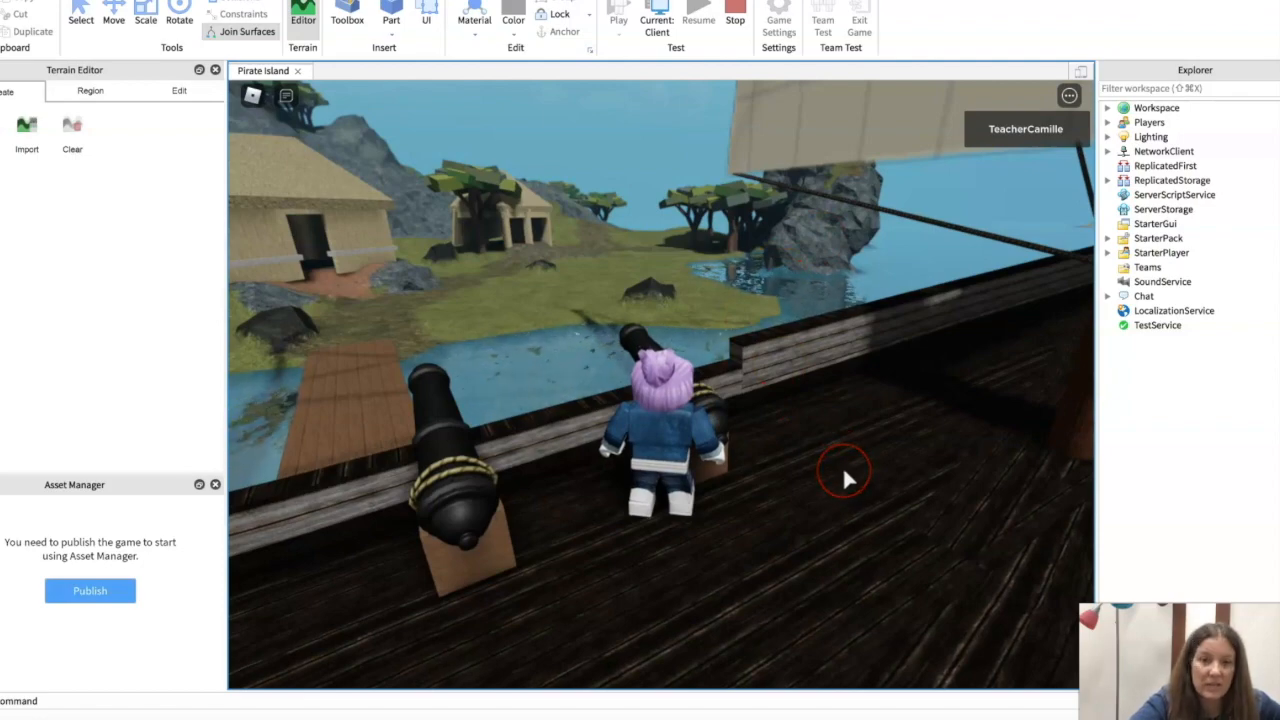
key("Left")
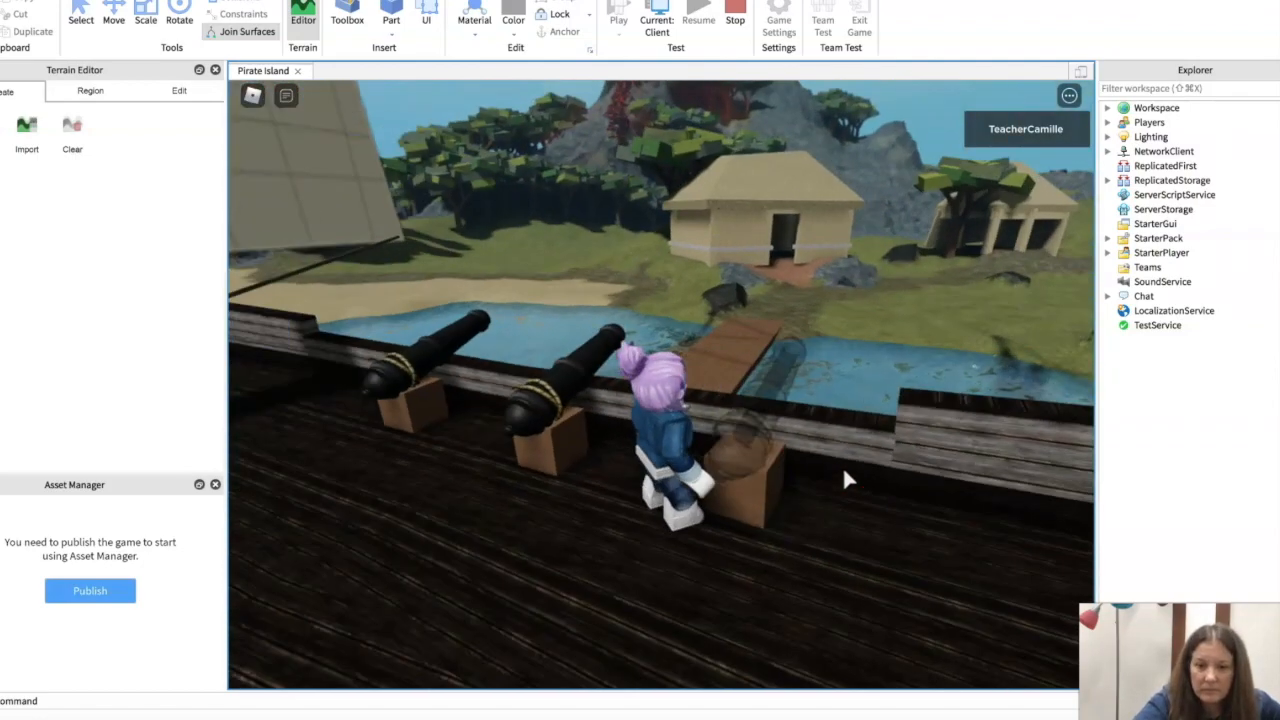
key("s")
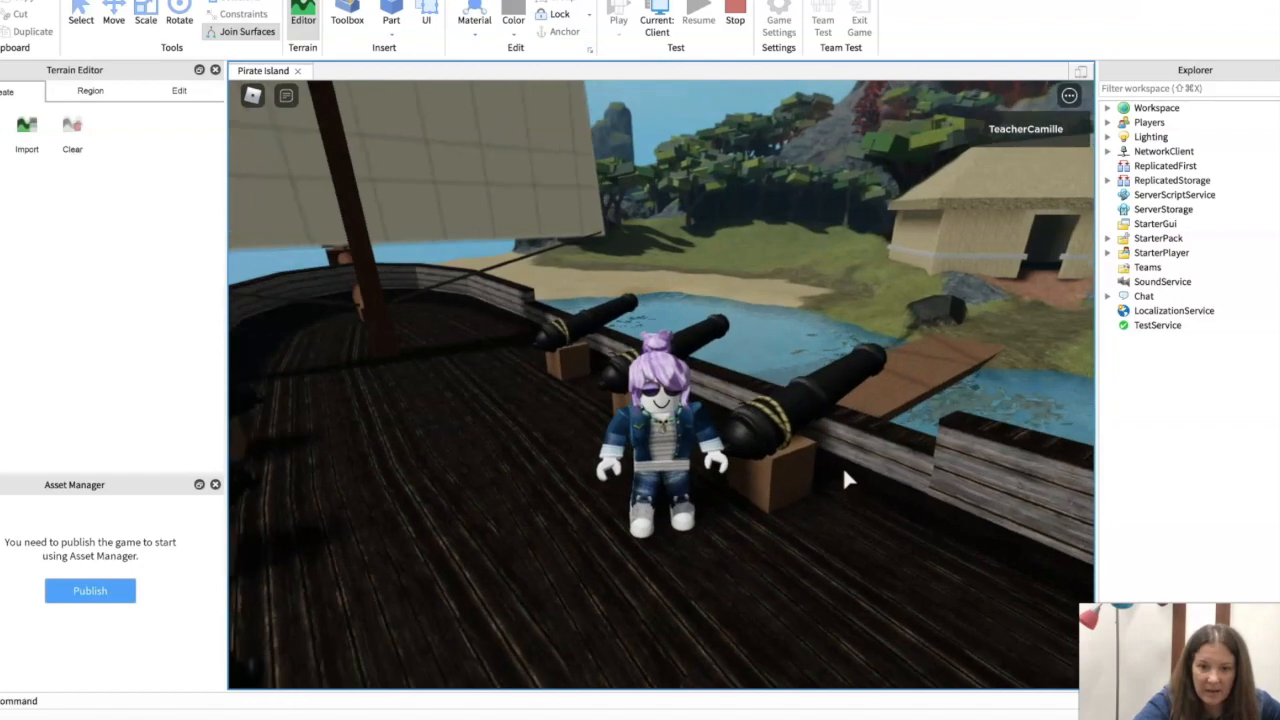
key("Left")
key("w")
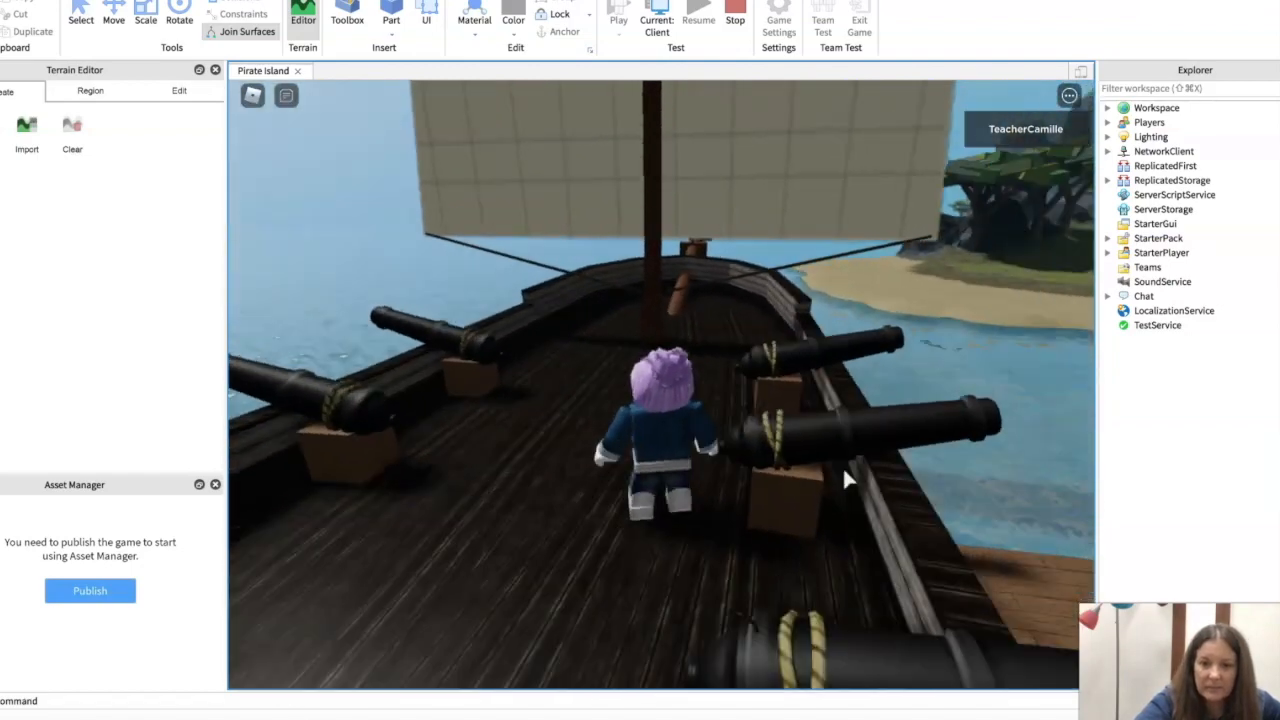
Step: Position the avatar at the island-side rail between two cannons, facing the gangplank
key("Right")
key("Right")
key("w")
key("w")
key("Left")
key("Right")
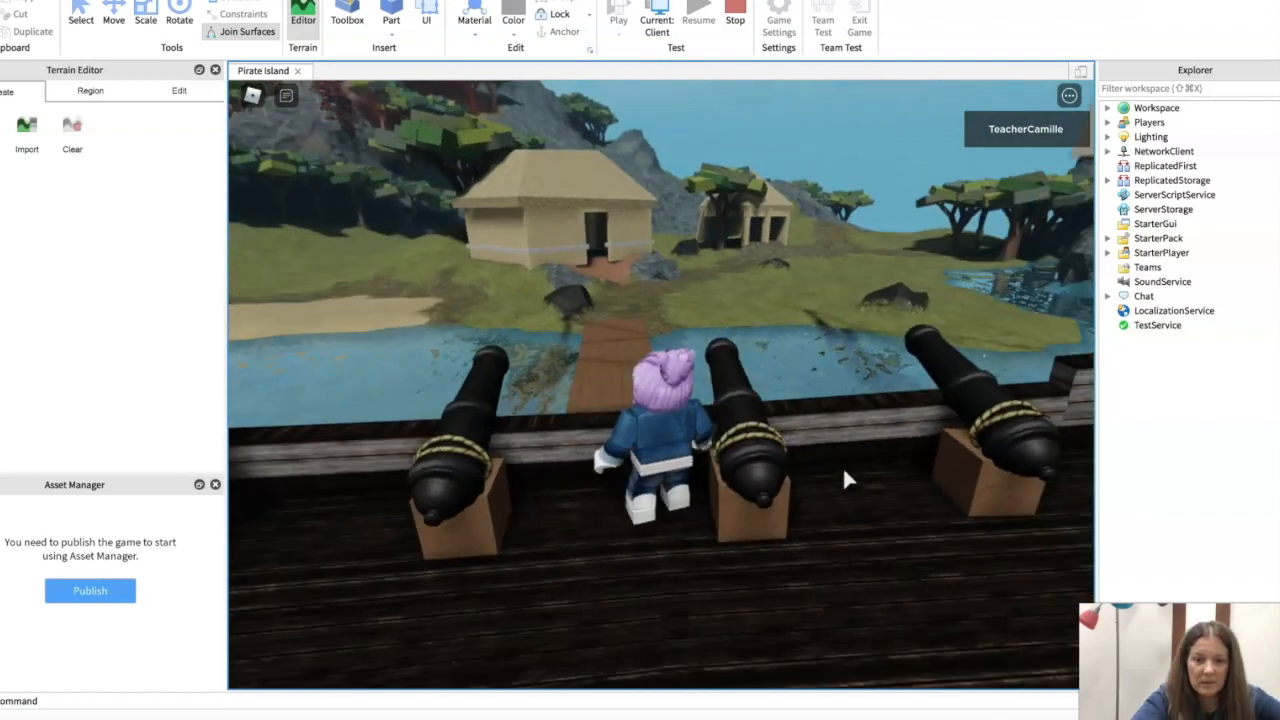
key("w")
key("Left")
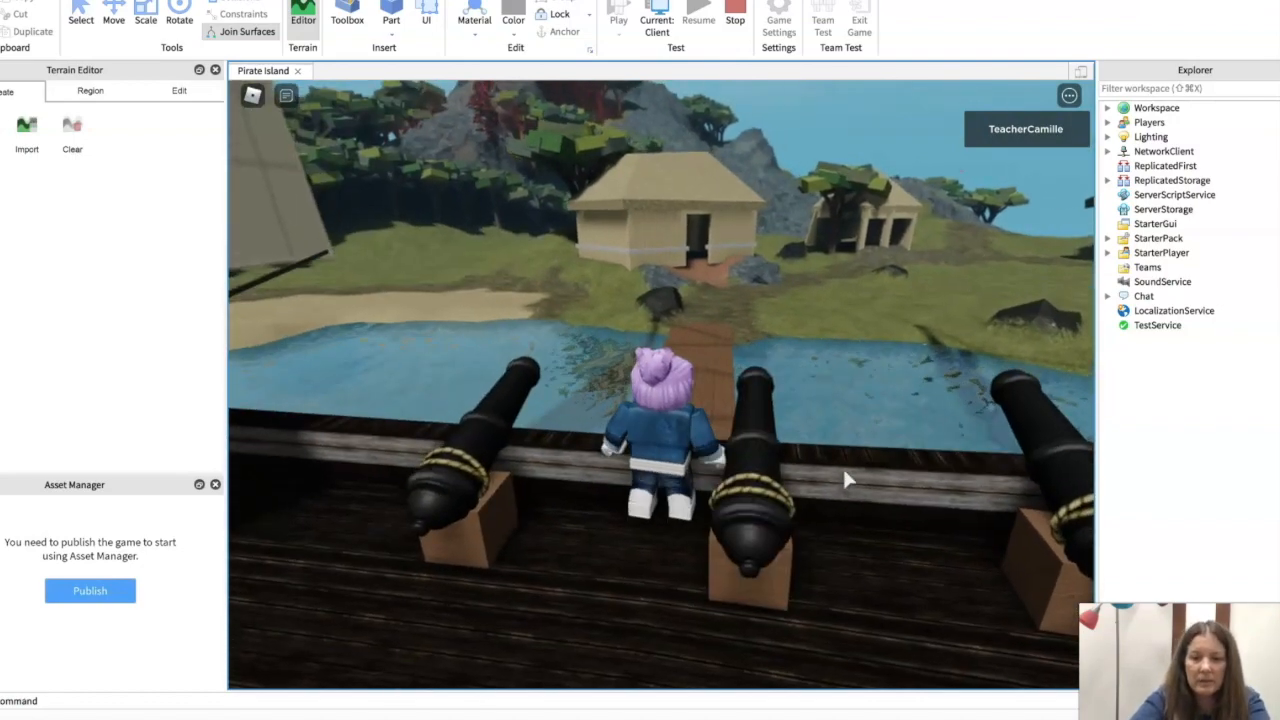
Step: Jump the avatar over the ship's rail onto the gangplank and aim it toward the thatched hut
key("w")
key("space")
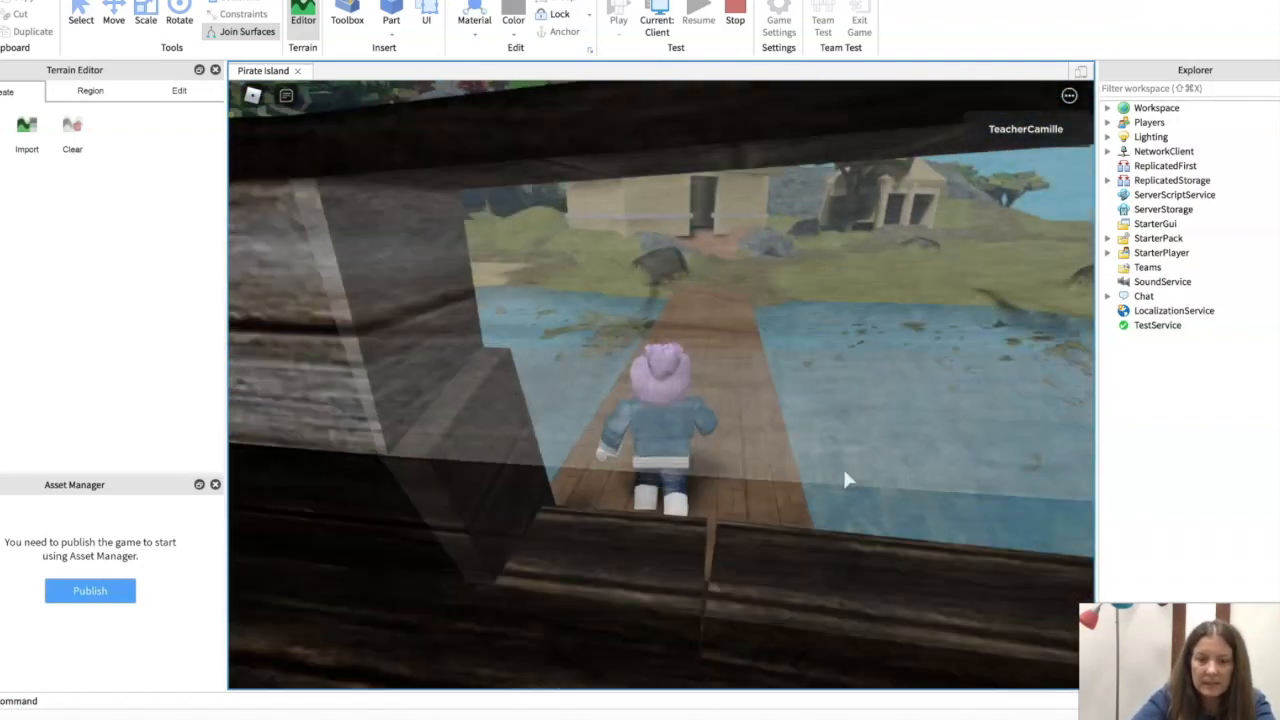
key("w")
key("Right")
key("Left")
key("Right")
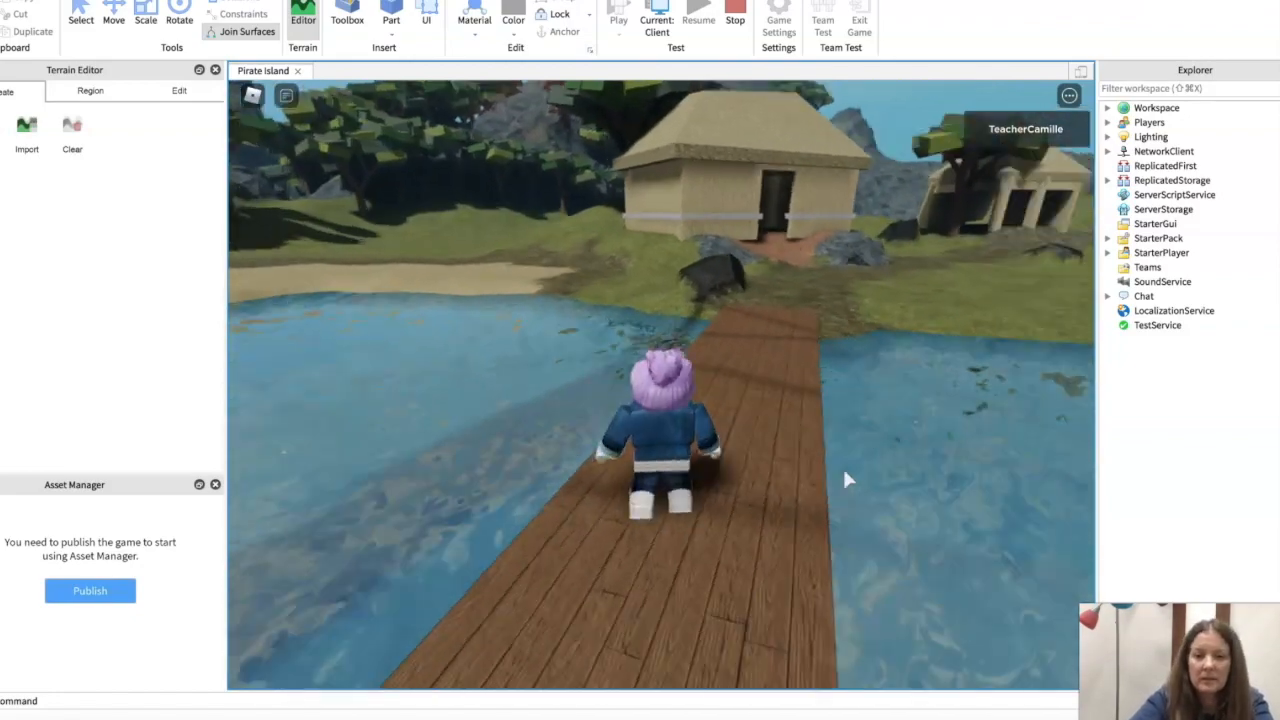
Step: Run the avatar off the gangplank onto the island and steer it across the grass toward the rock arch
key("w")
key("Right")
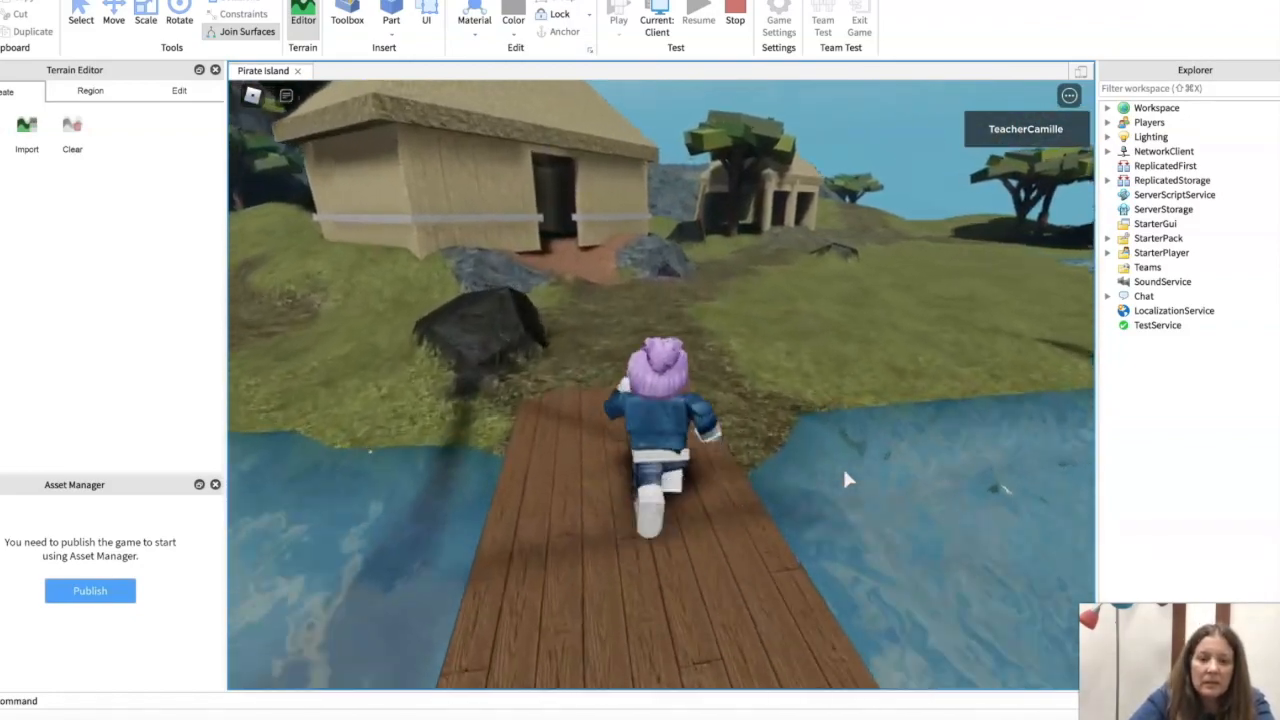
key("w")
key("Right")
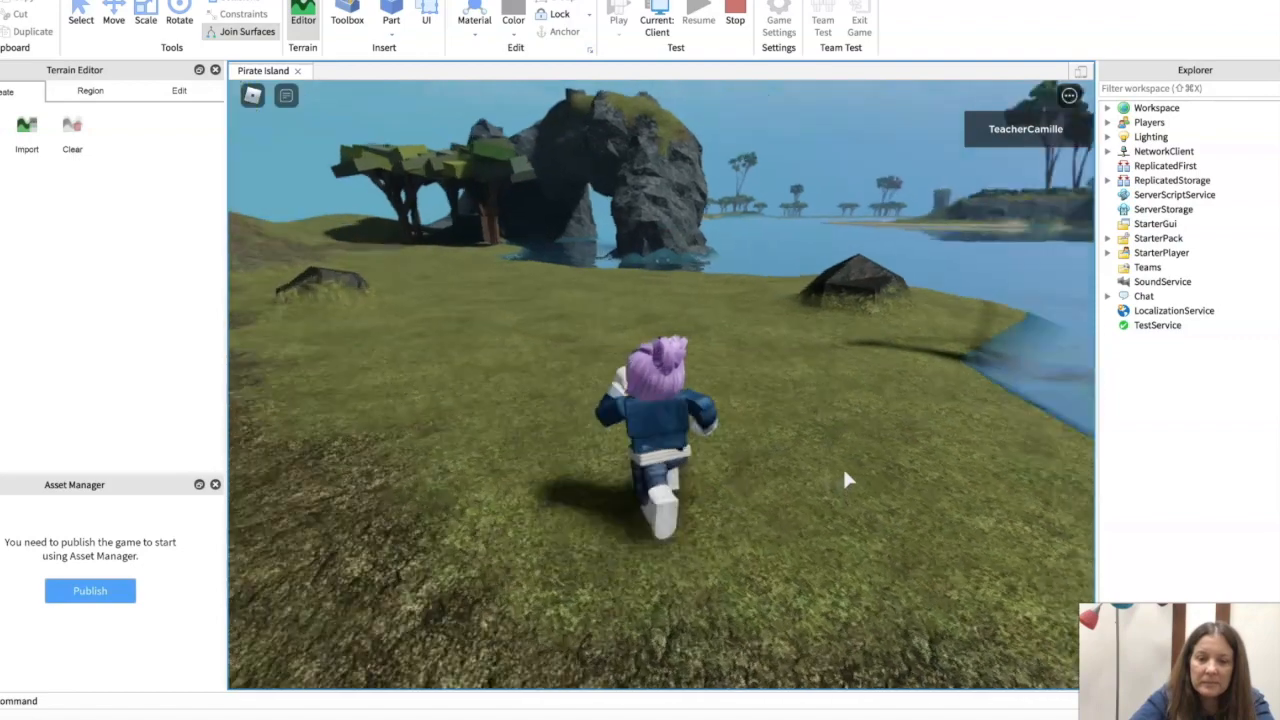
Step: Run the avatar a little farther across the grass and turn the view to face the rock arch
key("w")
key("Right")
key("Left")
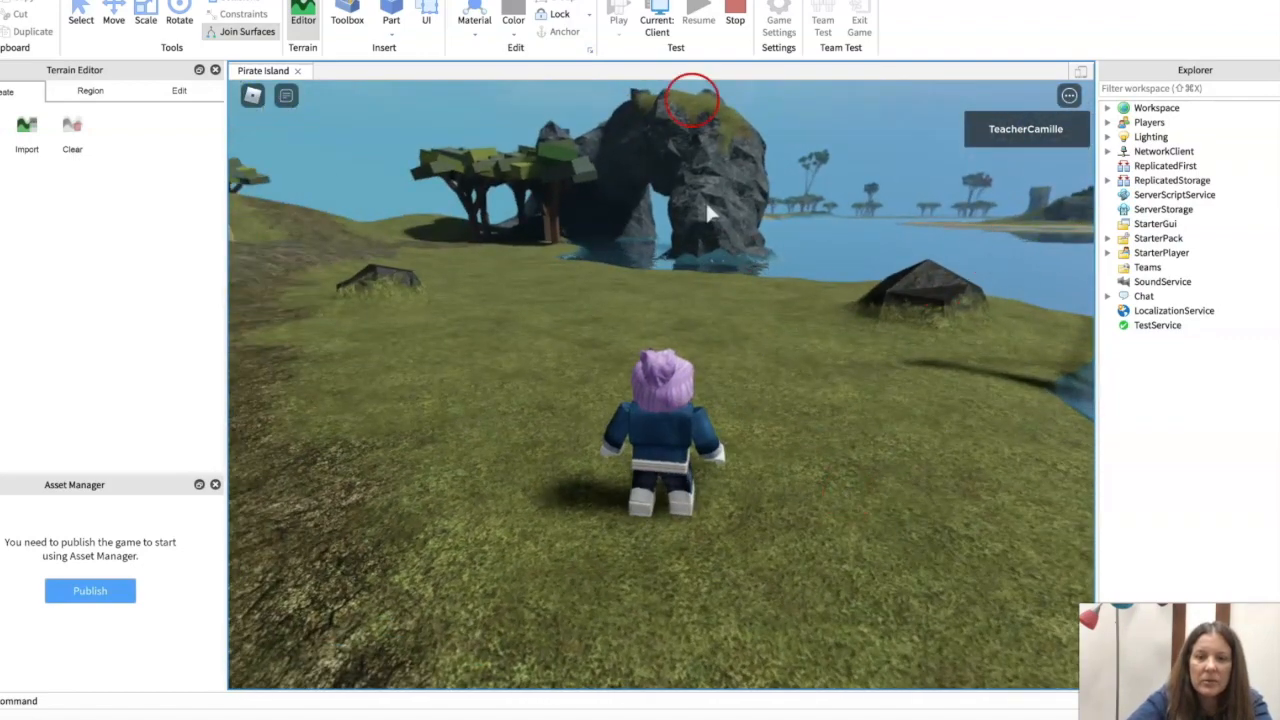
Step: Stop the Pirate Island playtest and close the place file
left_click(737, 14)
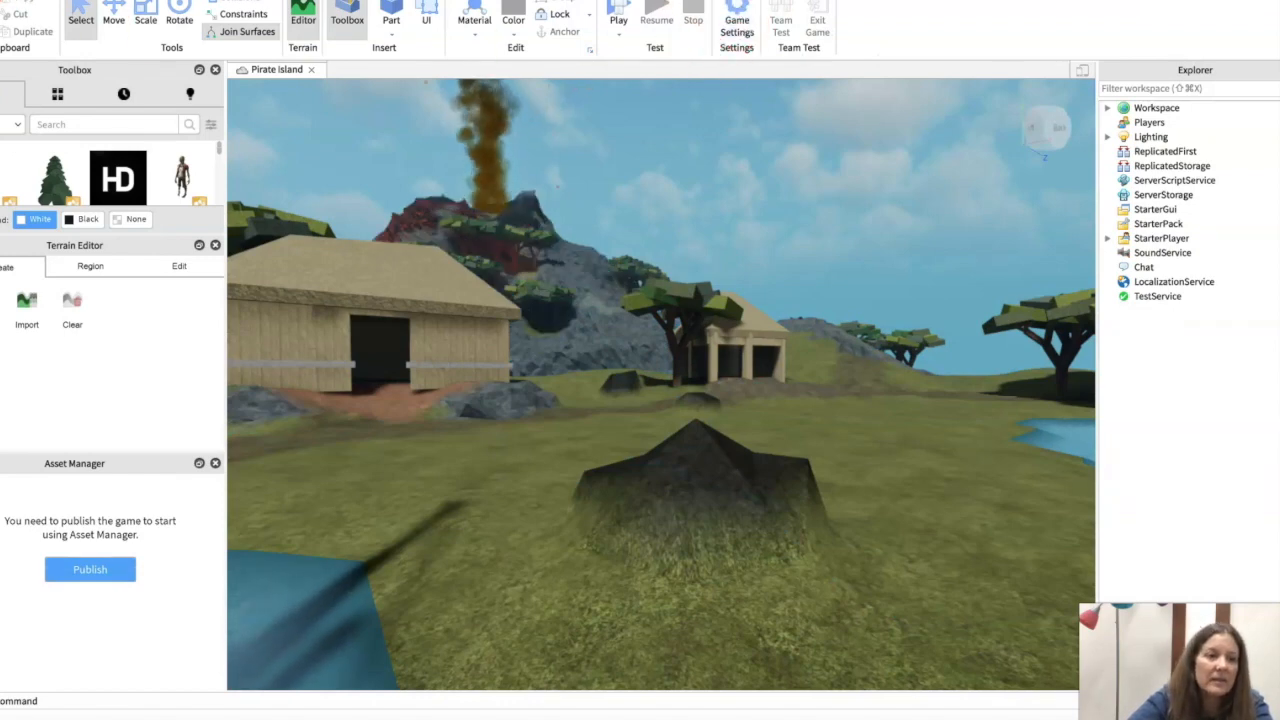
left_click(4, 3)
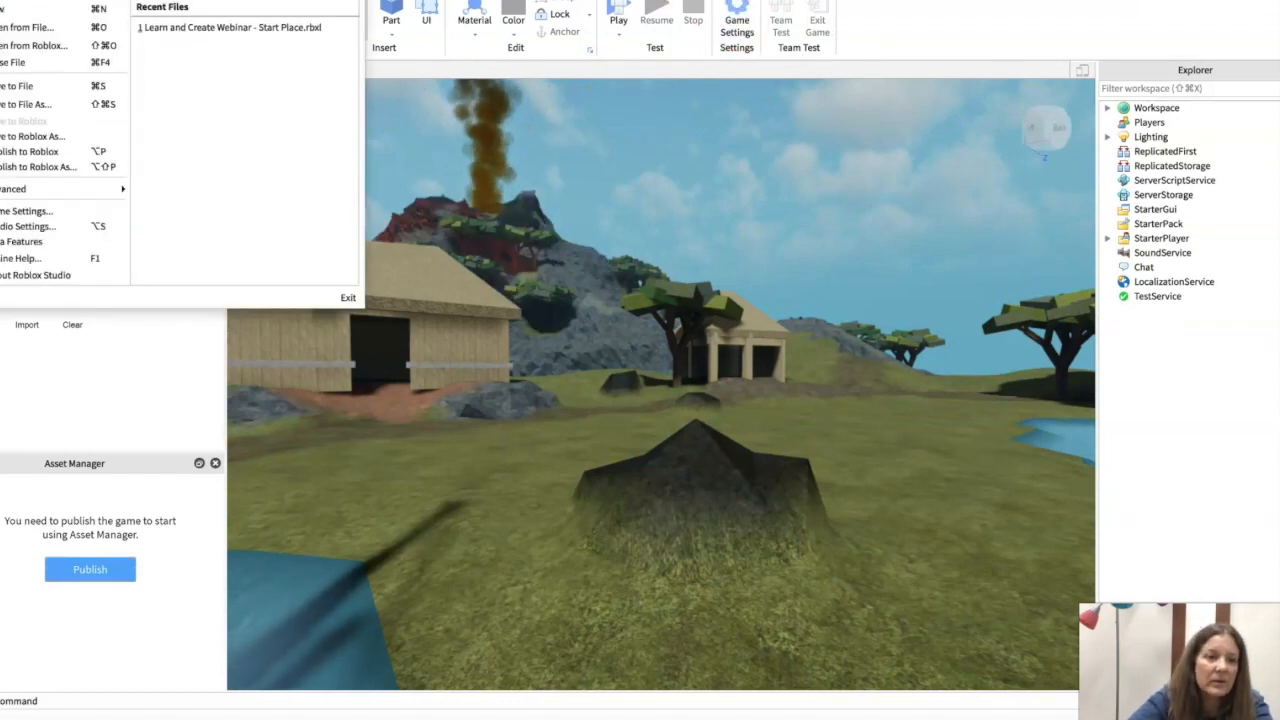
left_click(8, 62)
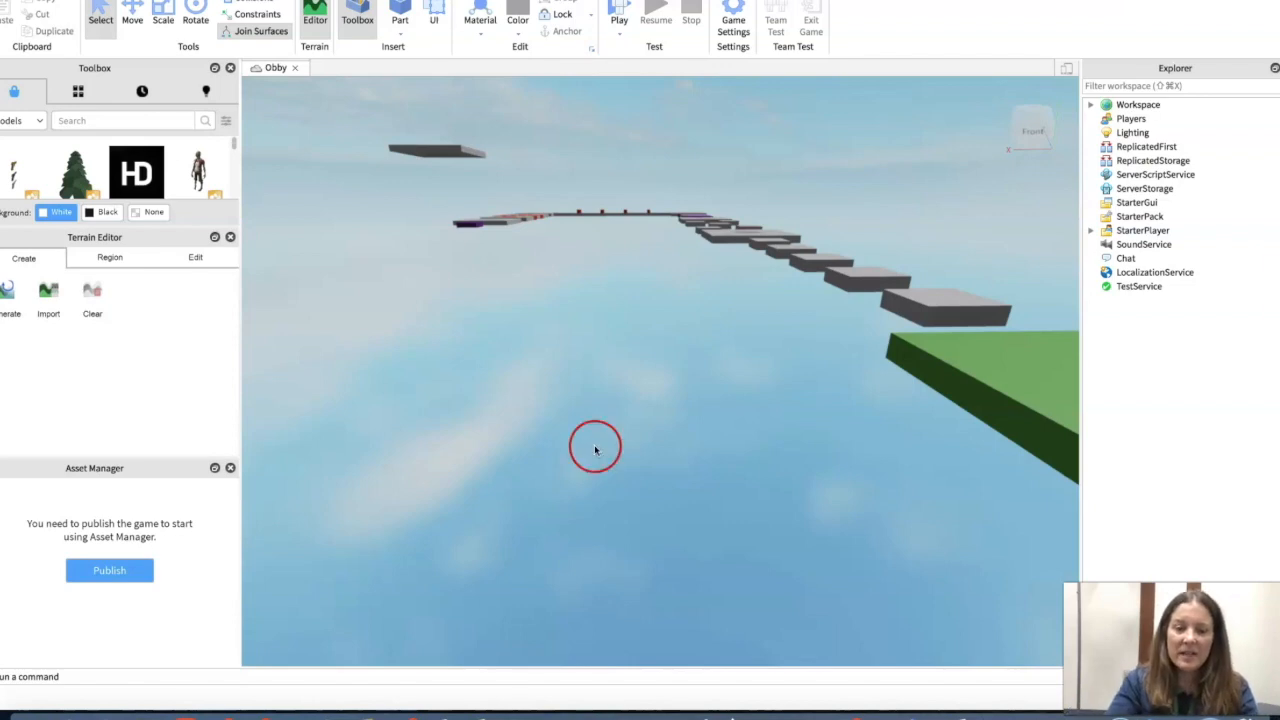
Step: Start a playtest of the Obby template
left_click(690, 394)
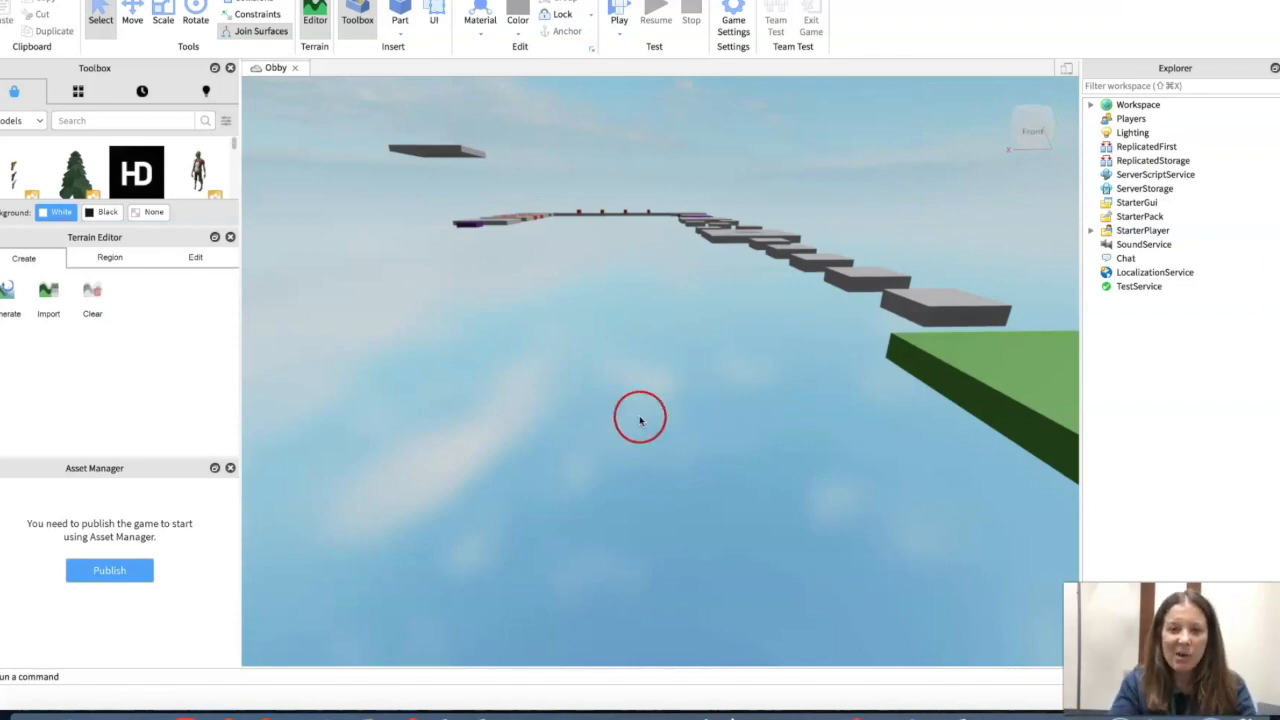
left_click(589, 450)
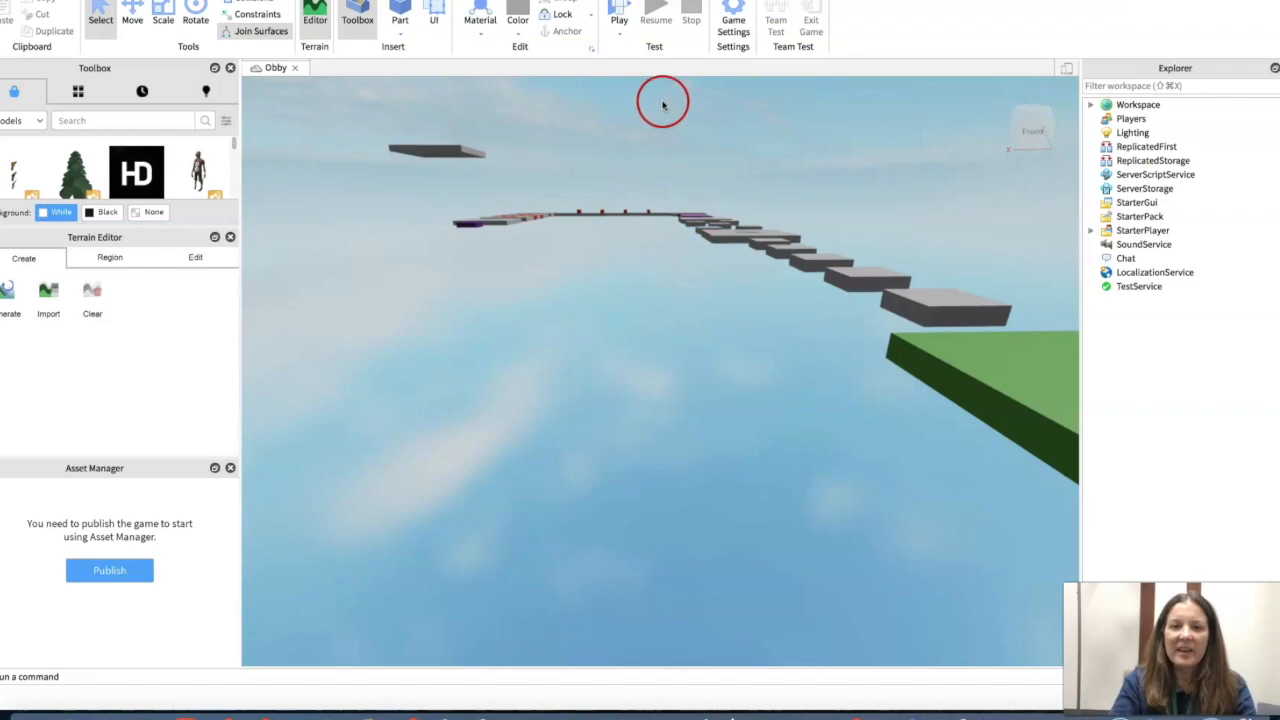
left_click(620, 12)
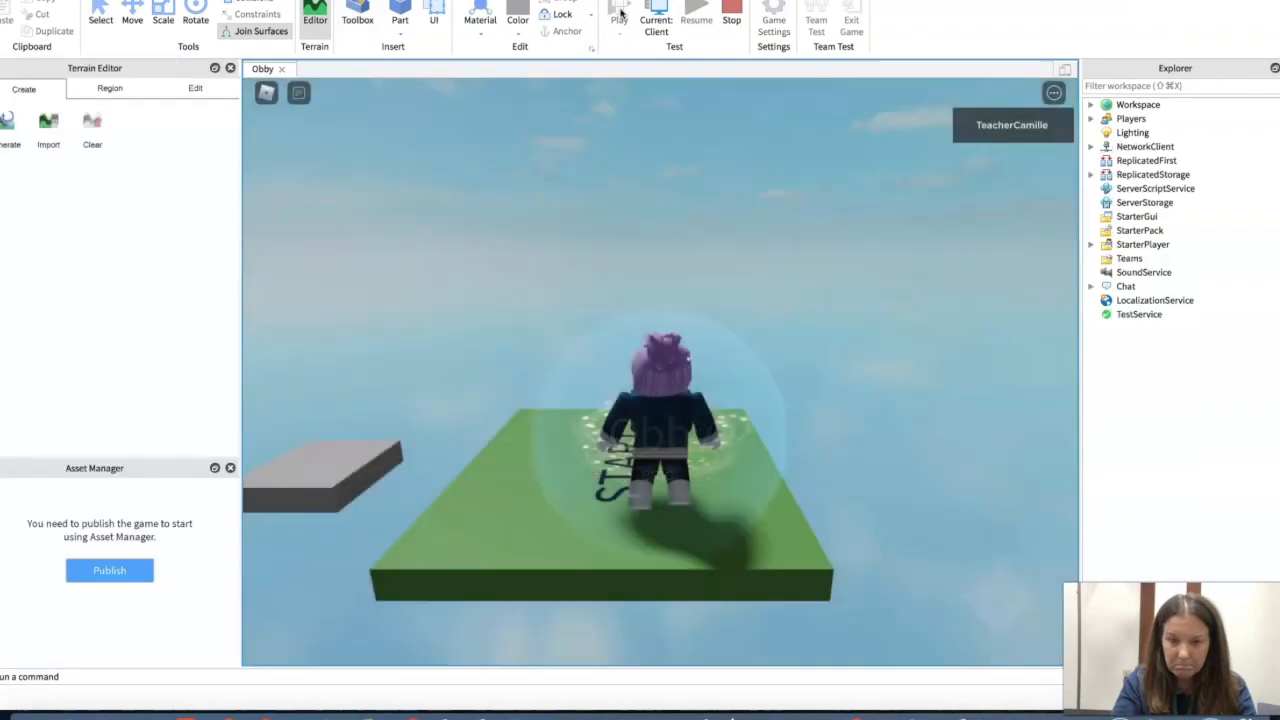
Step: Turn the avatar on the green START platform and walk it to the edge facing the row of gray stepping platforms
key("Left")
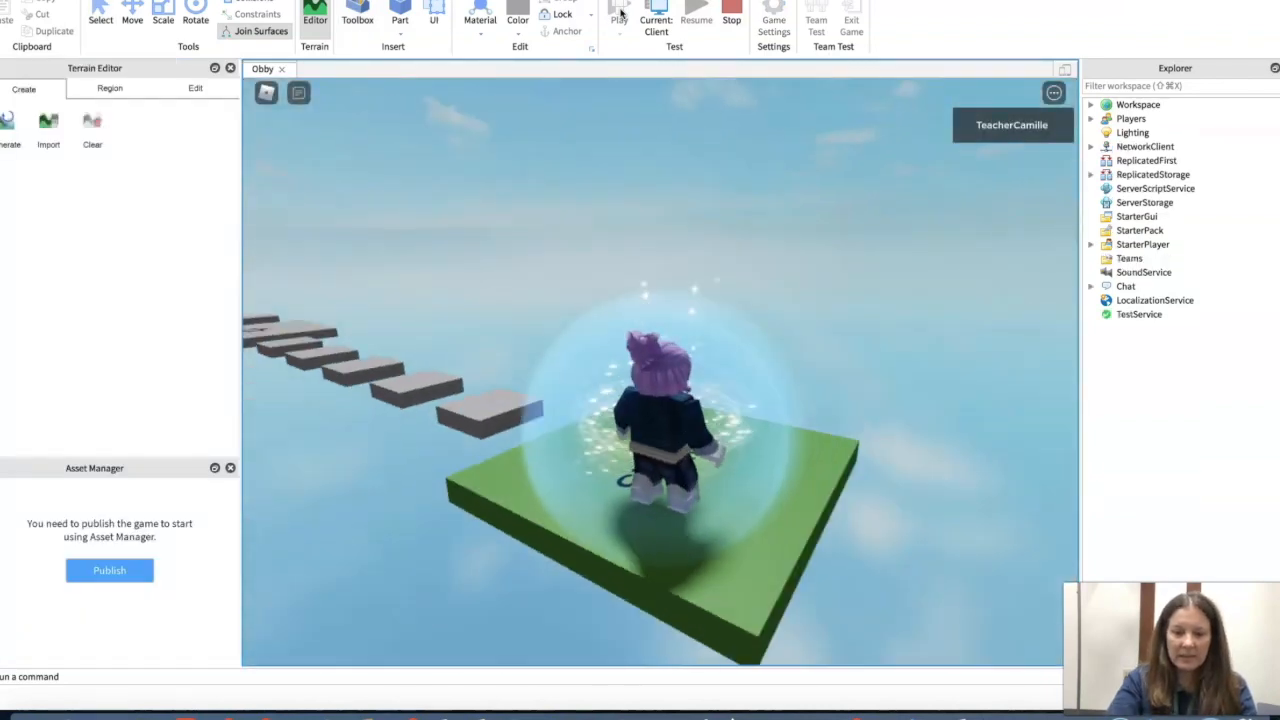
key("Right")
key("Left")
key("w")
key("Left")
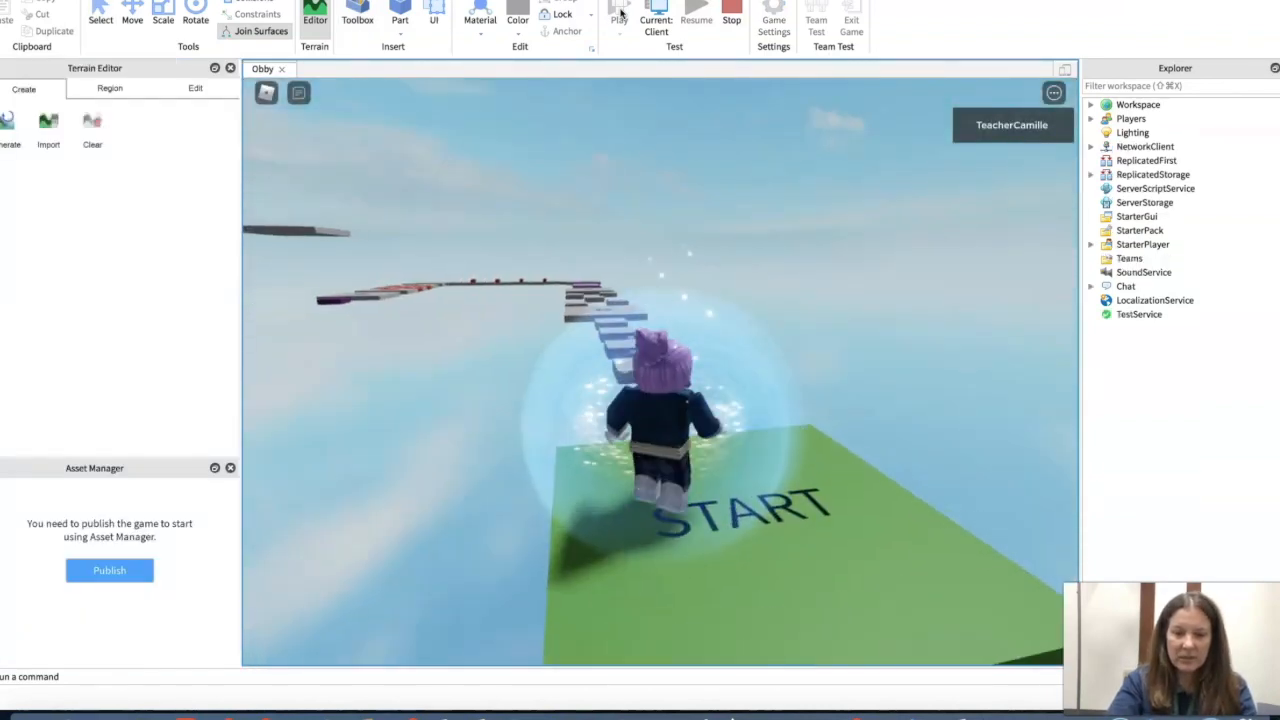
key("Right")
key("Left")
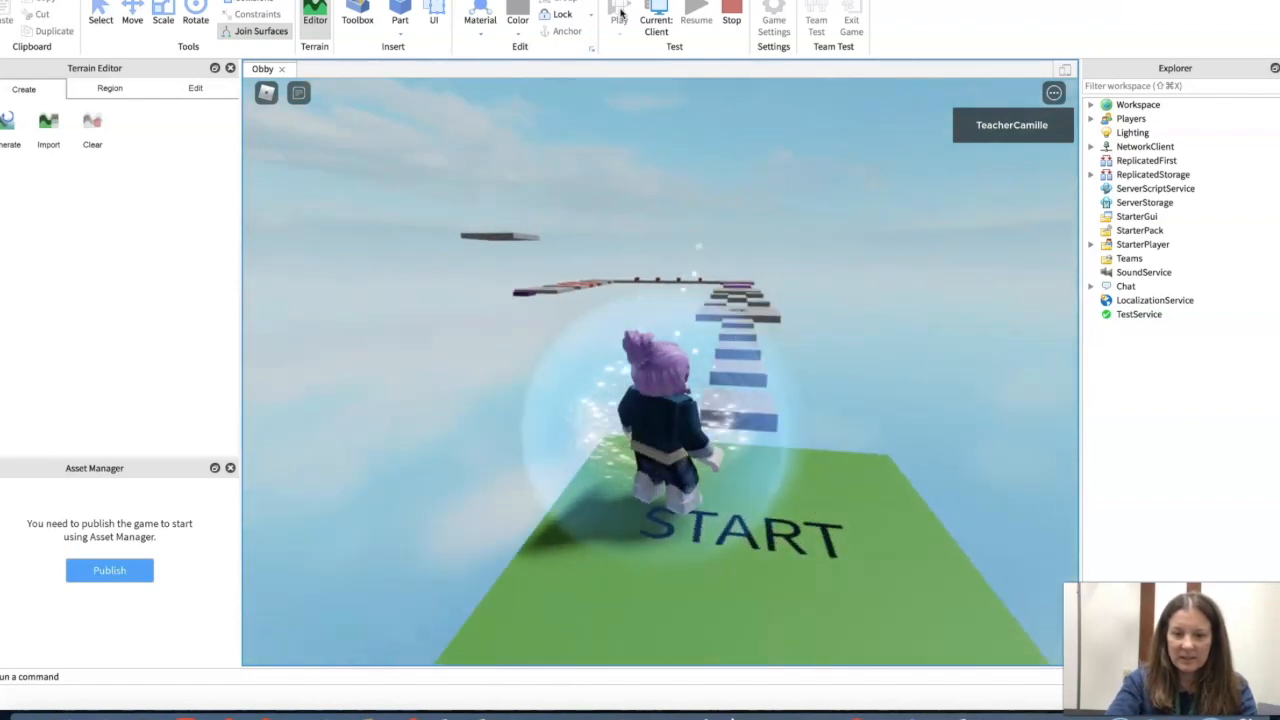
key("Right")
key("w")
key("Right")
key("Right")
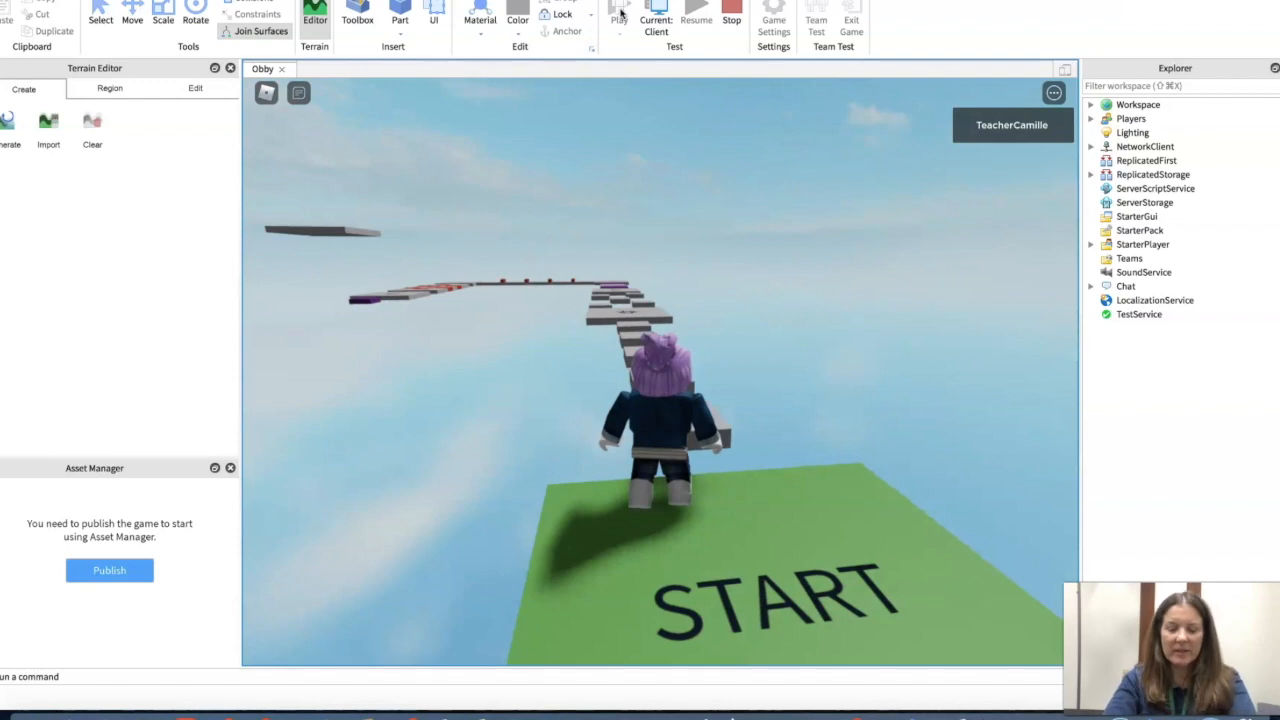
Step: Jump the avatar off the START platform and across the first gray stepping platforms
key("w")
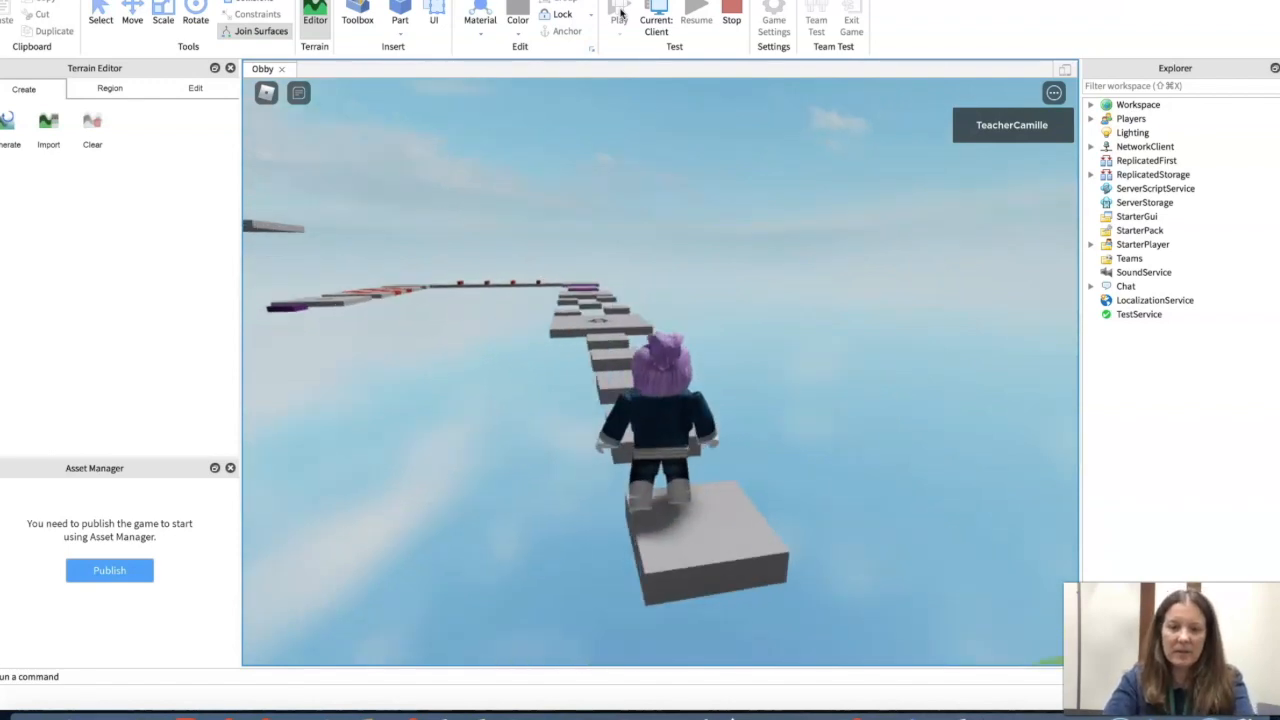
key("w")
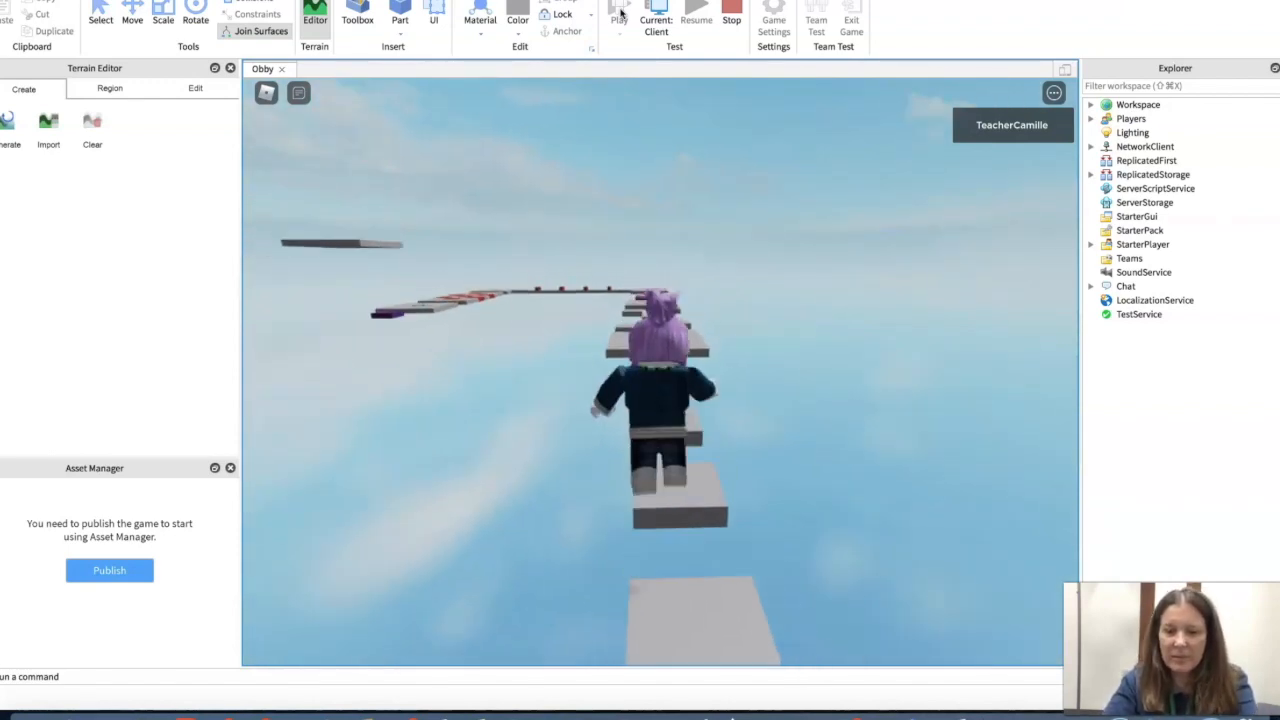
key("space")
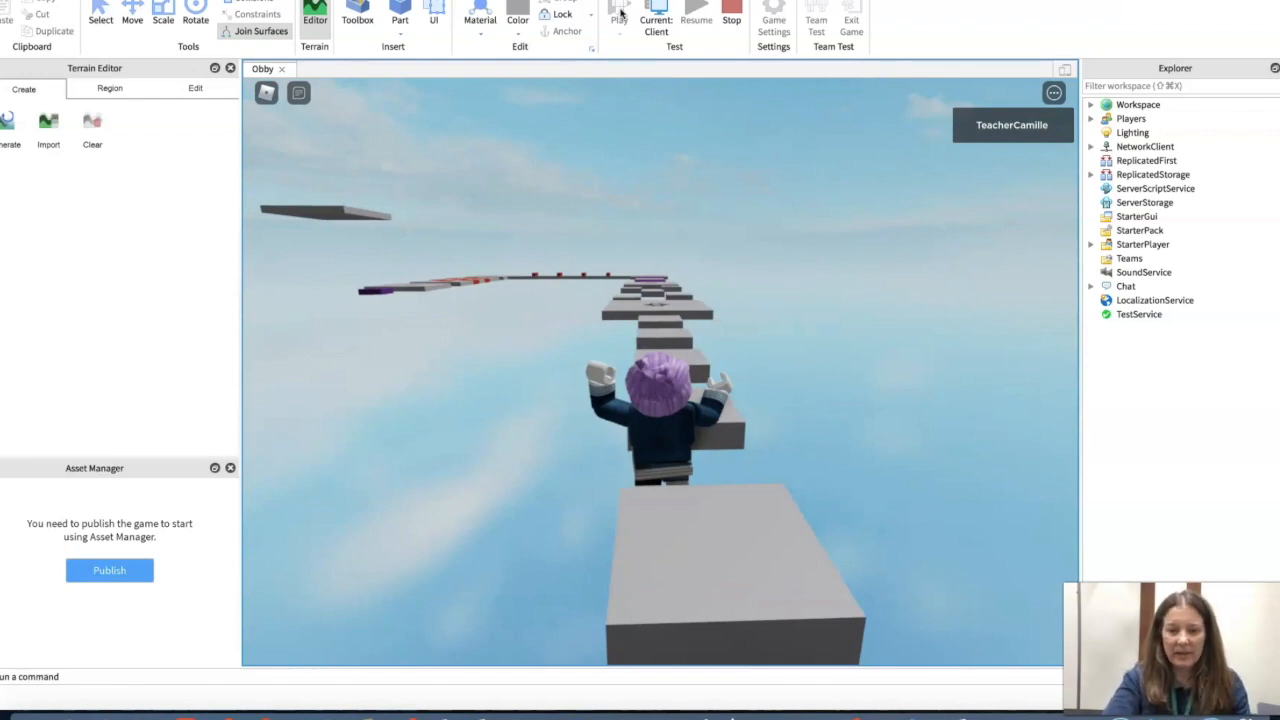
key("w")
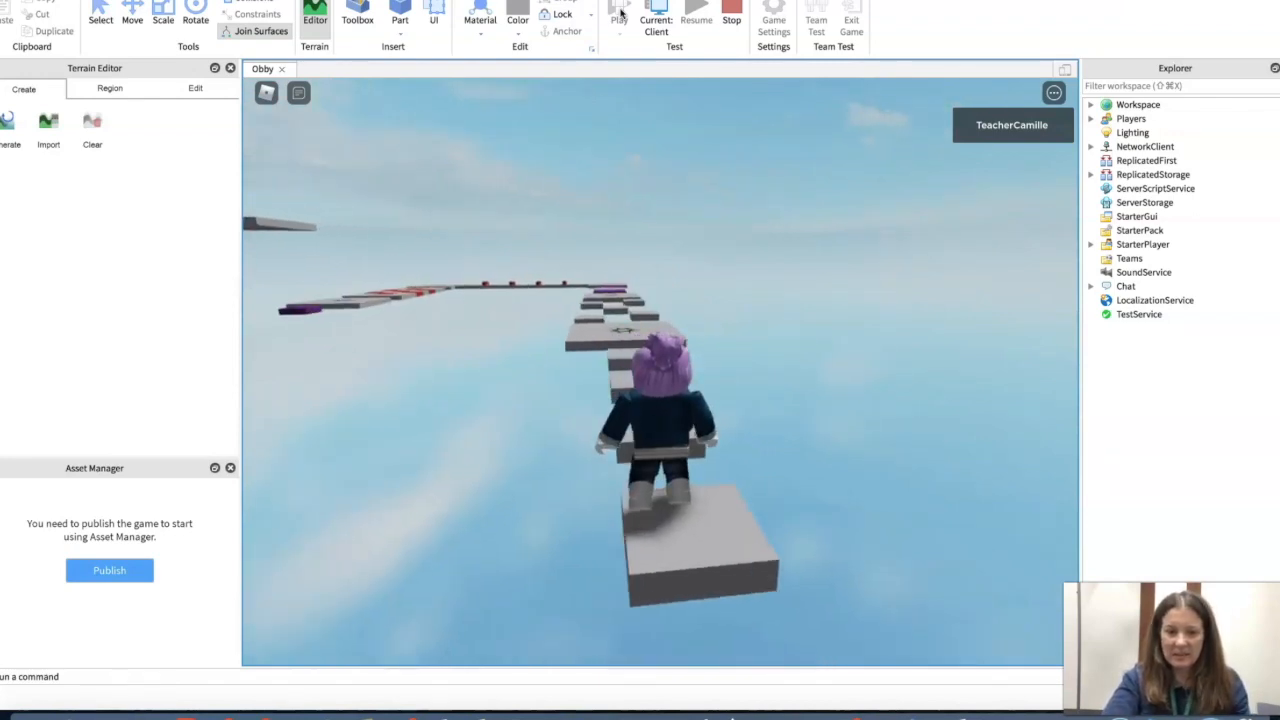
key("w")
key("space")
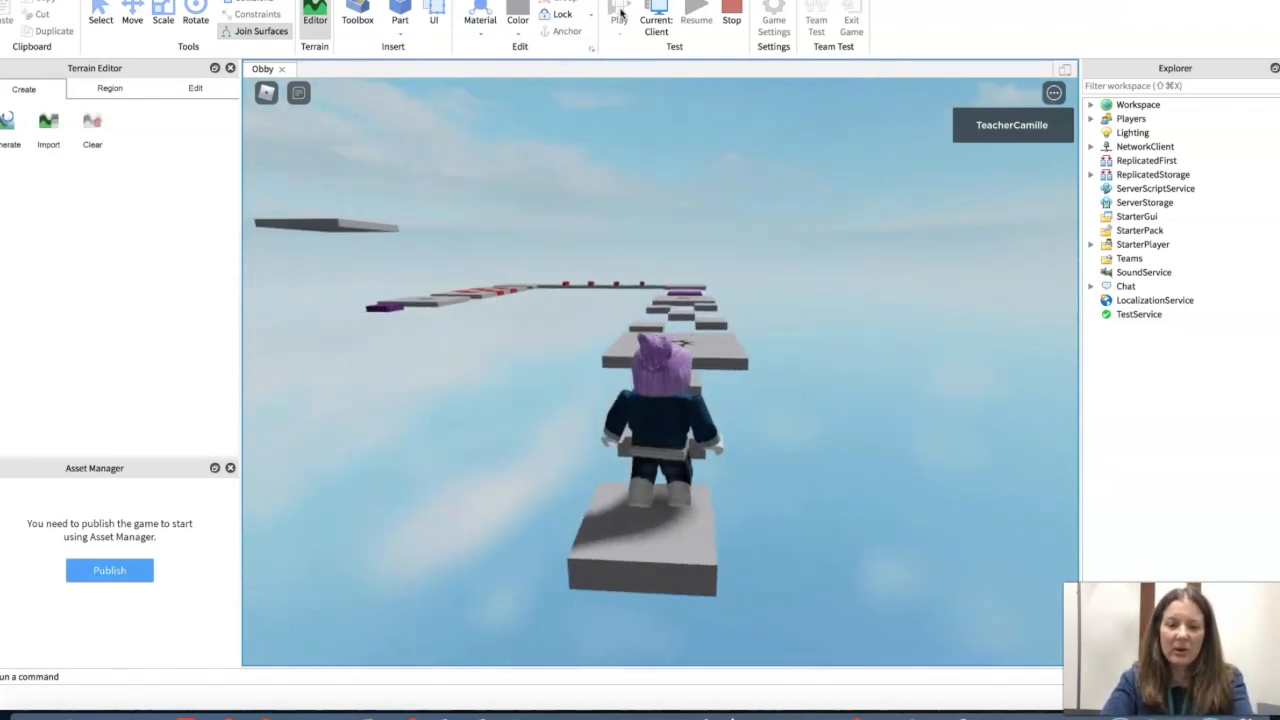
Step: Jump the avatar across the remaining small platforms onto the large gray platform with the black star emblem
key("w")
key("space")
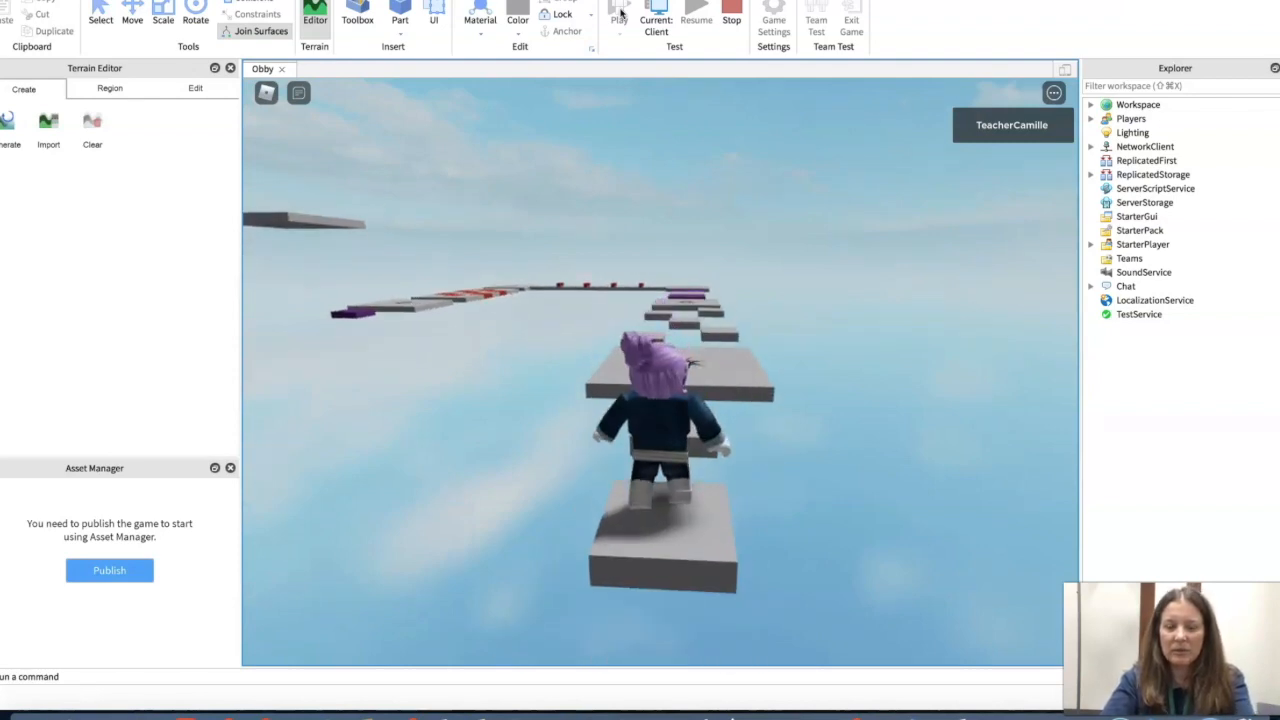
key("w")
key("space")
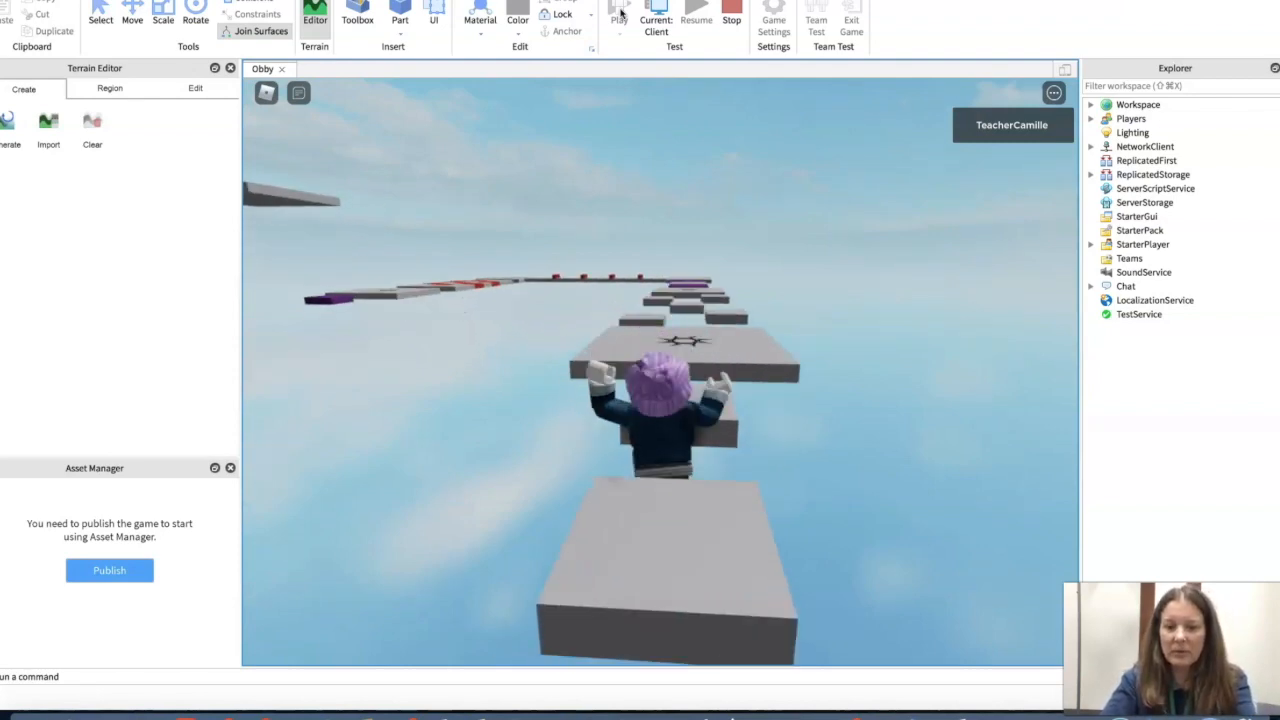
key("w")
key("space")
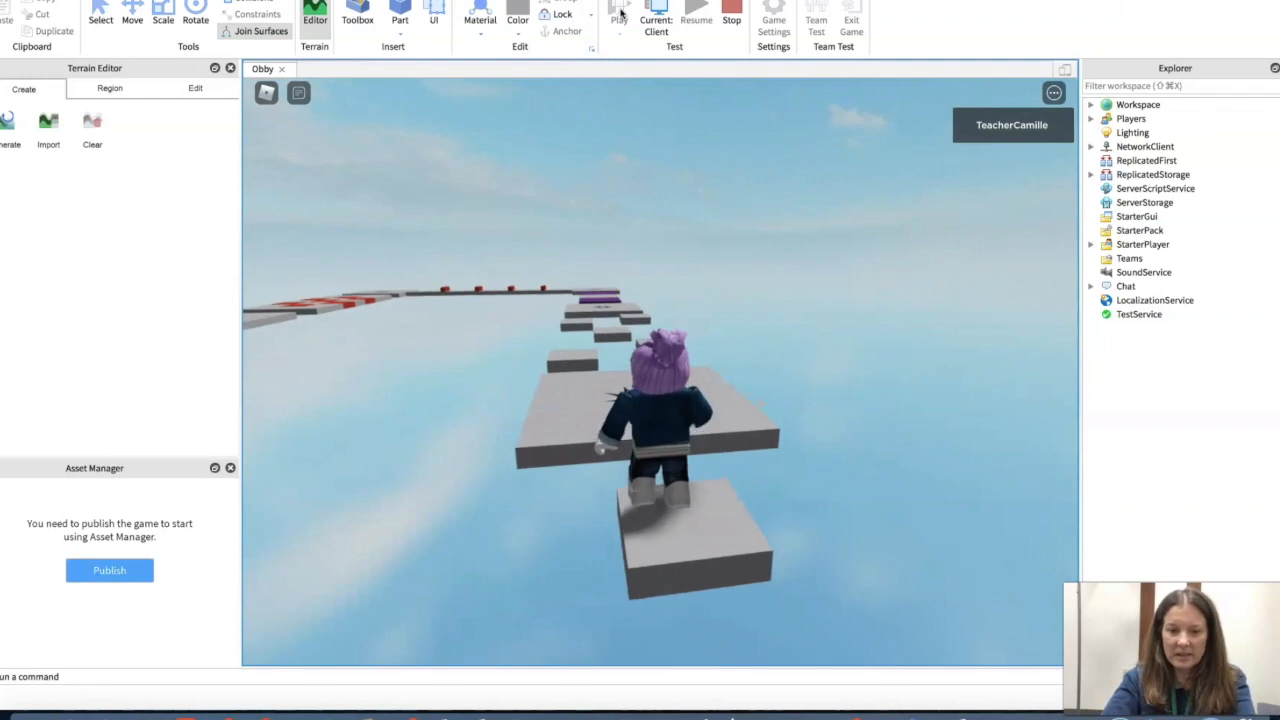
key("w")
key("space")
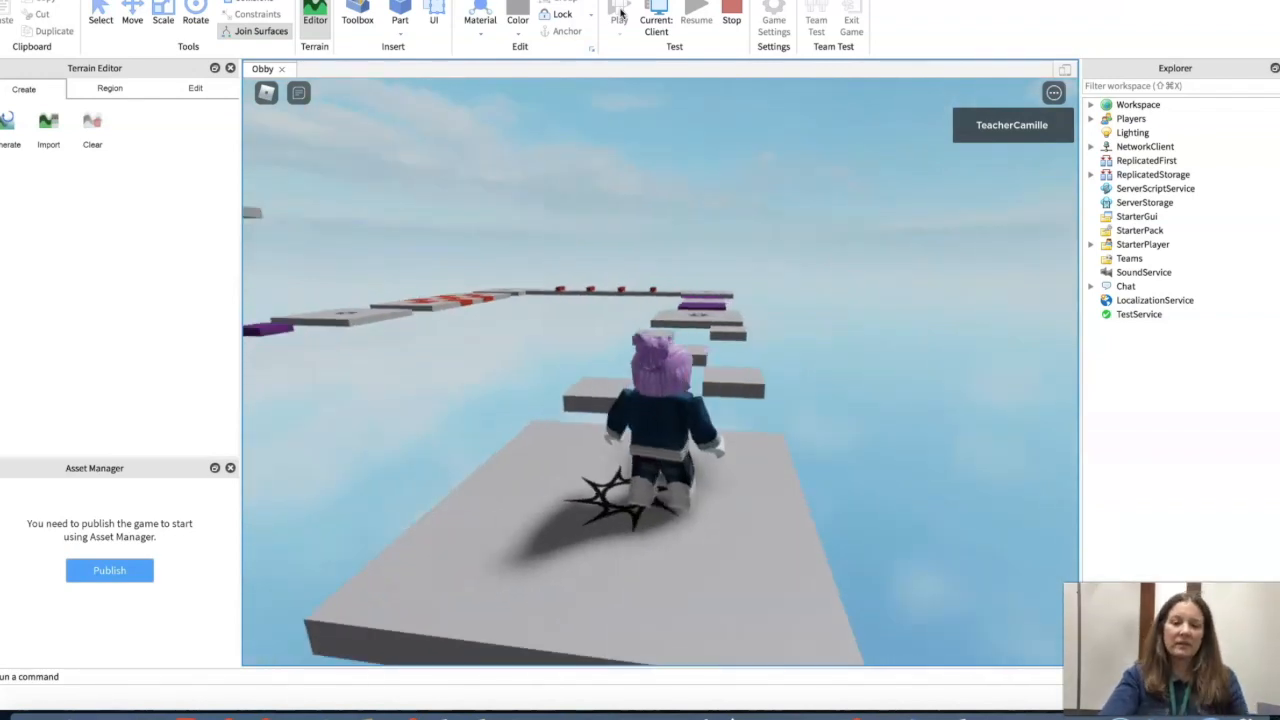
Step: Rotate the view around the avatar on the star-marked platform to examine the rest of the obstacle course
key("Left")
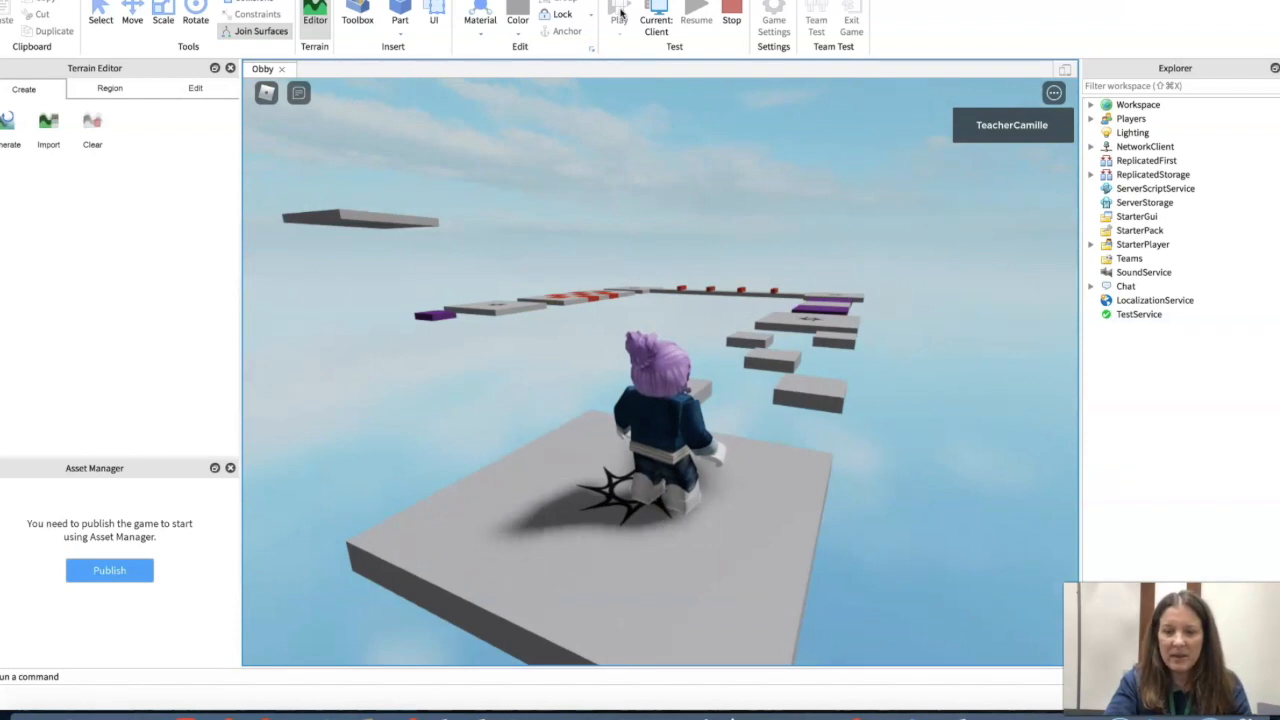
key("Left")
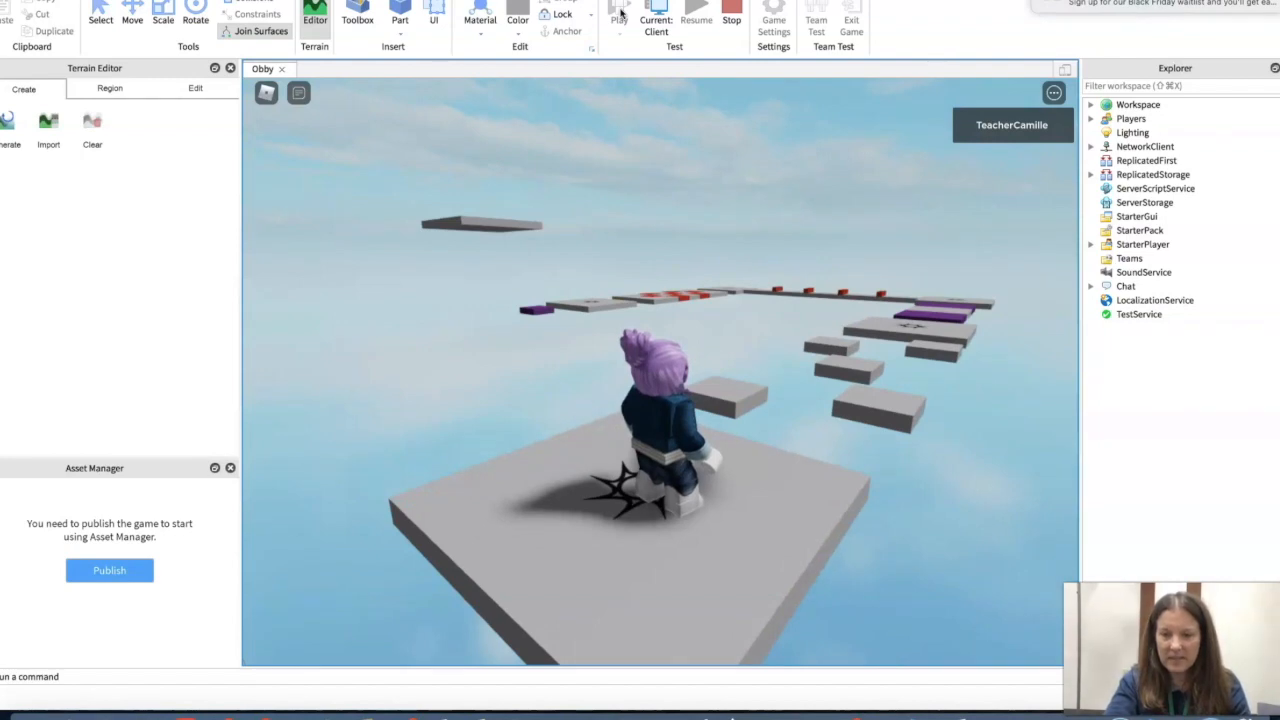
key("Right")
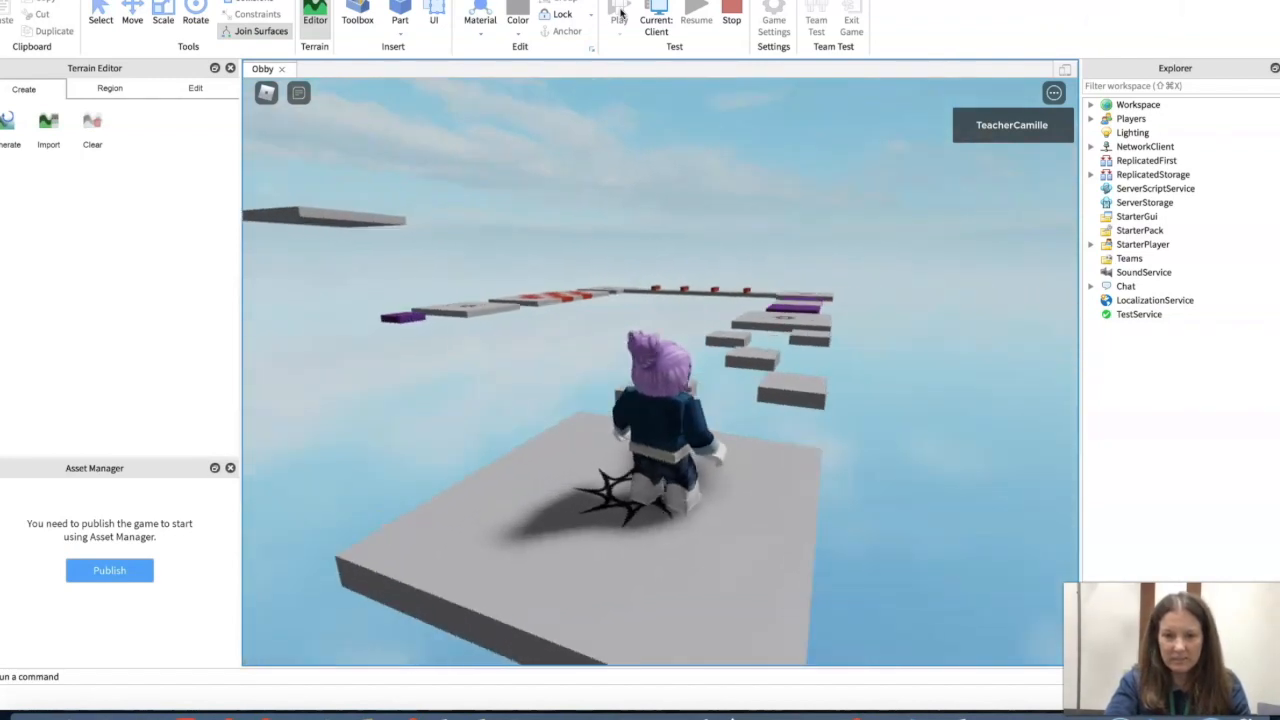
key("Right")
key("Left")
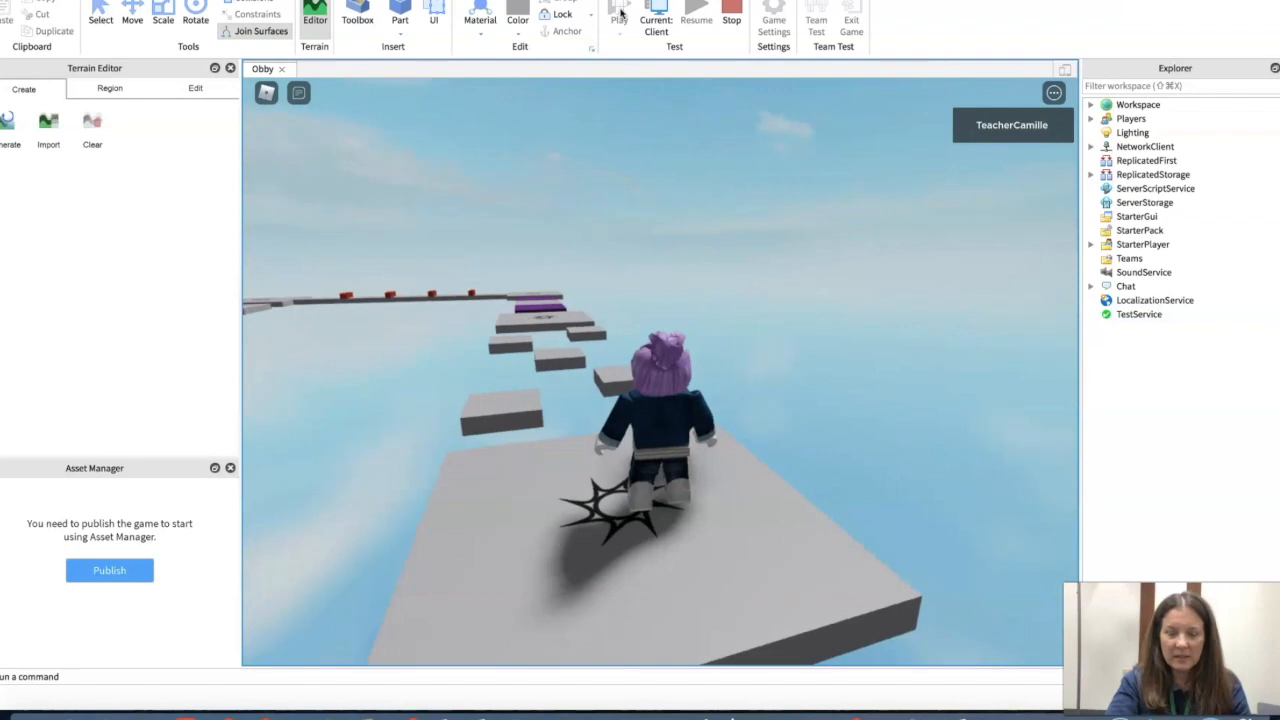
Step: Stop the Obby playtest and close the place file
left_click(733, 8)
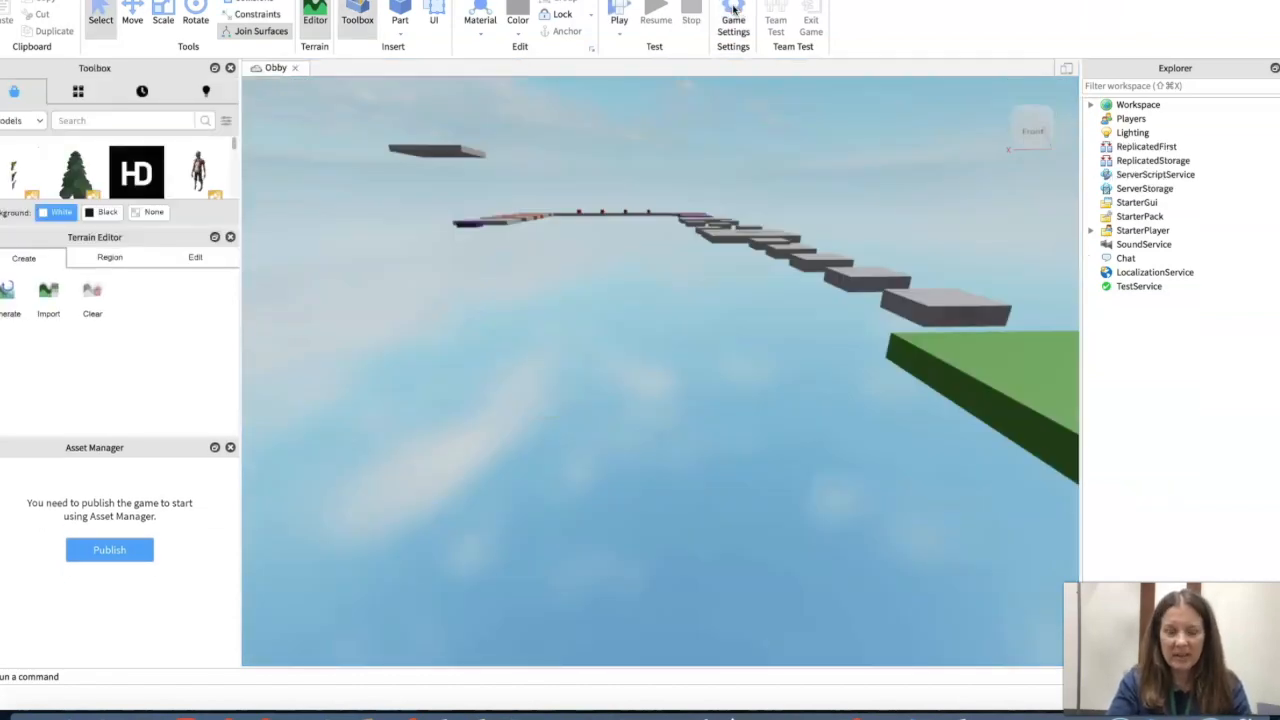
left_click(690, 20)
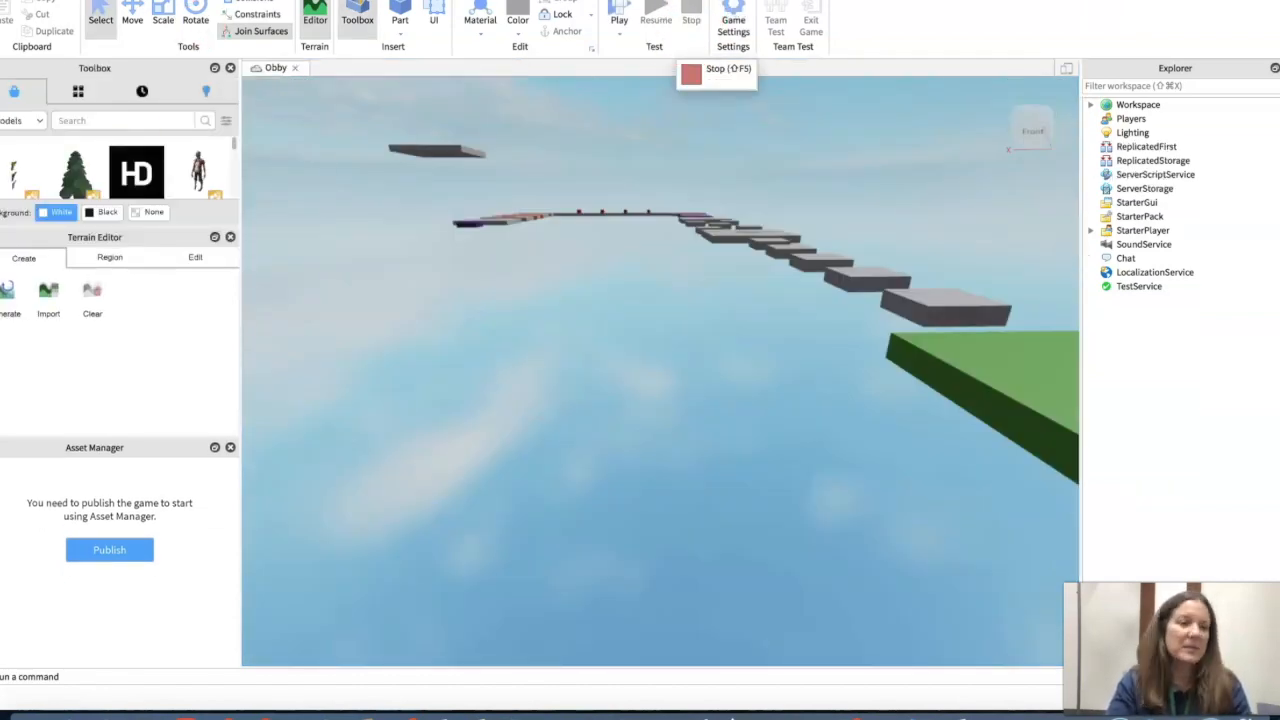
left_click(8, 2)
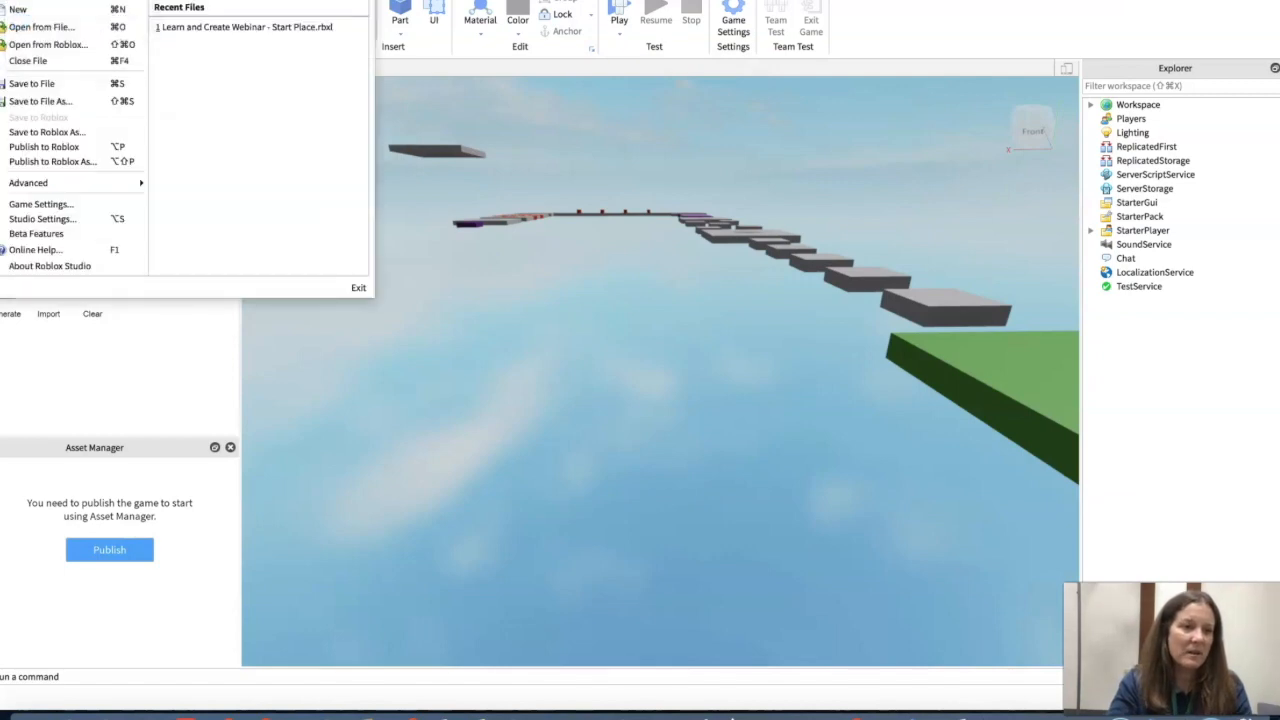
left_click(8, 2)
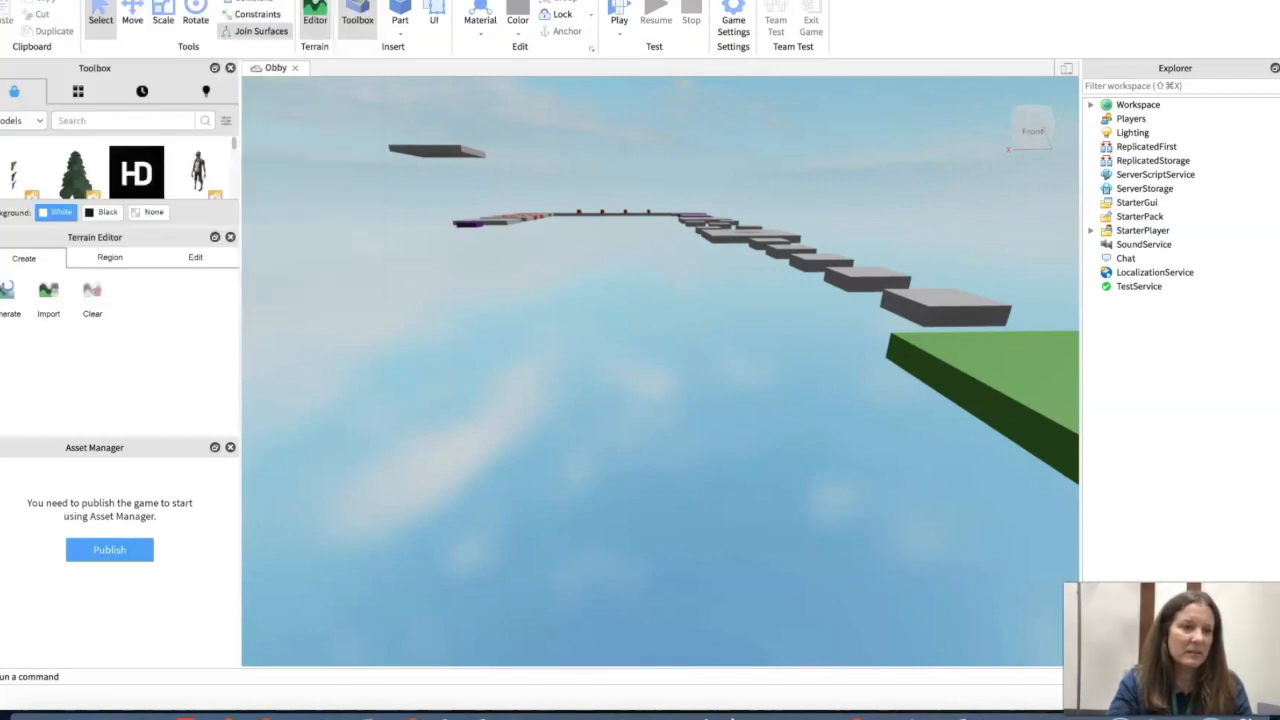
left_click(8, 2)
left_click(8, 85)
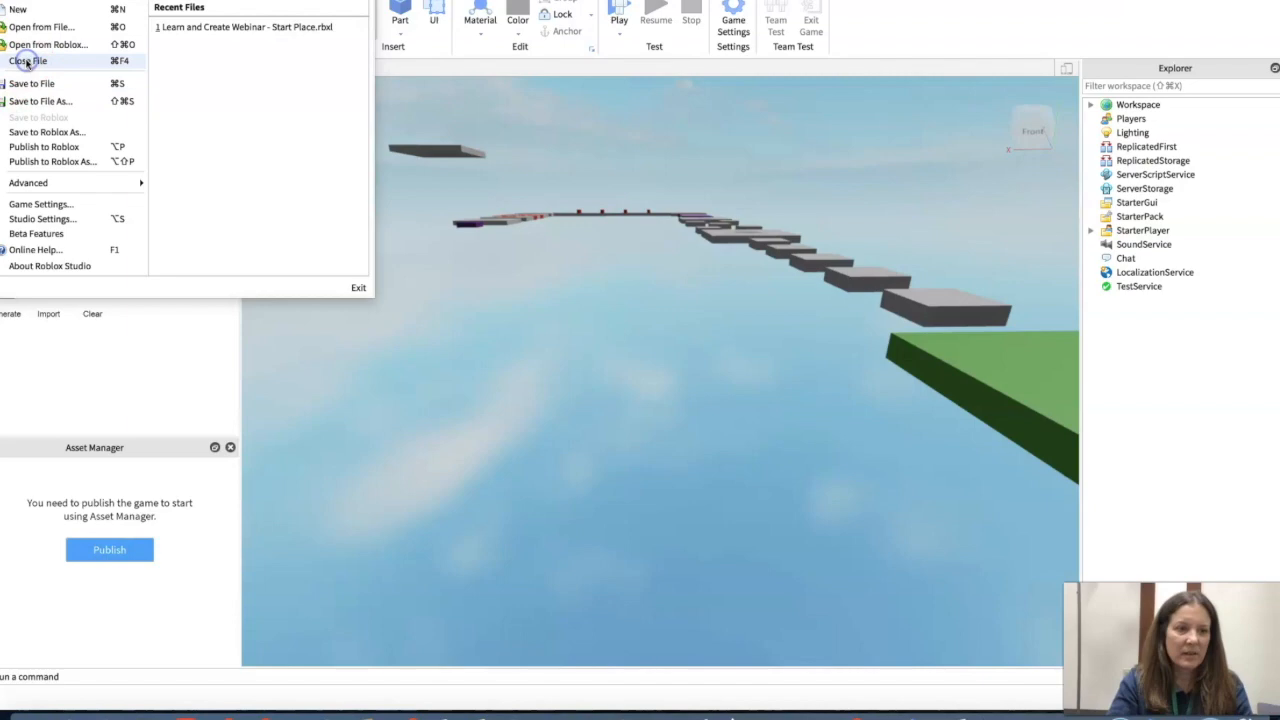
left_click(24, 60)
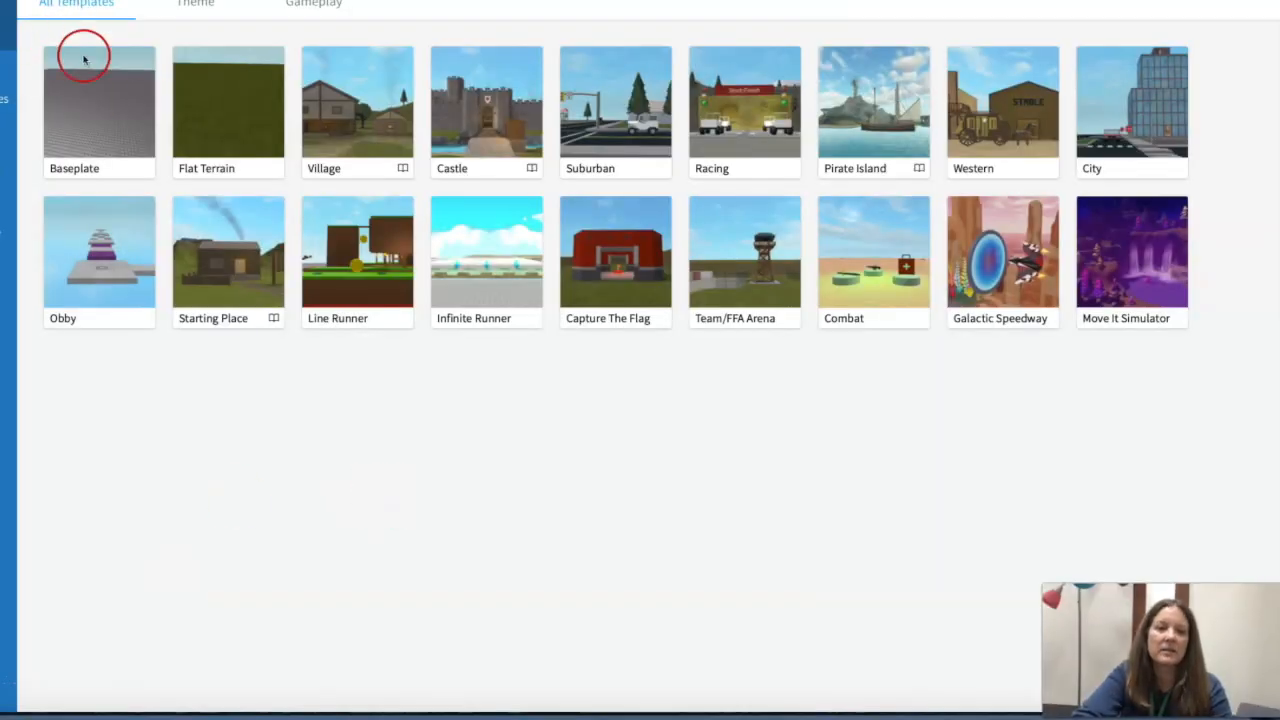
Step: Create a new place from the Baseplate template
left_click(114, 115)
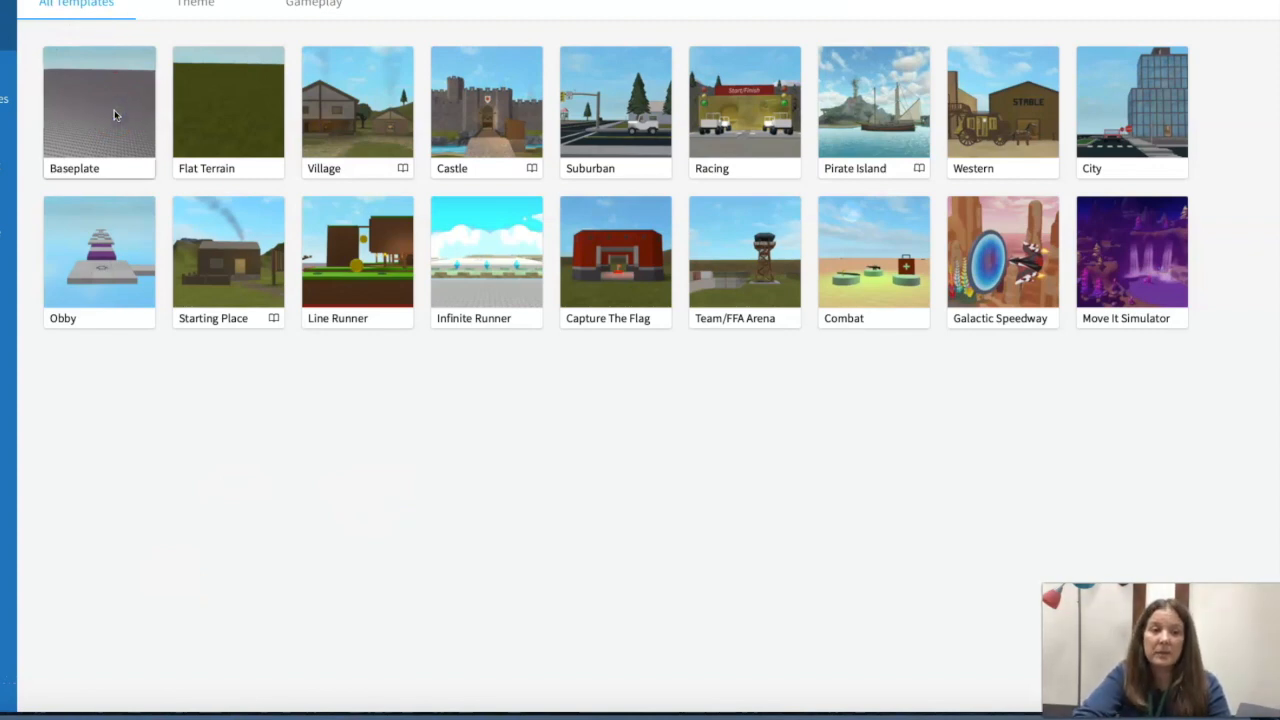
left_click(77, 85)
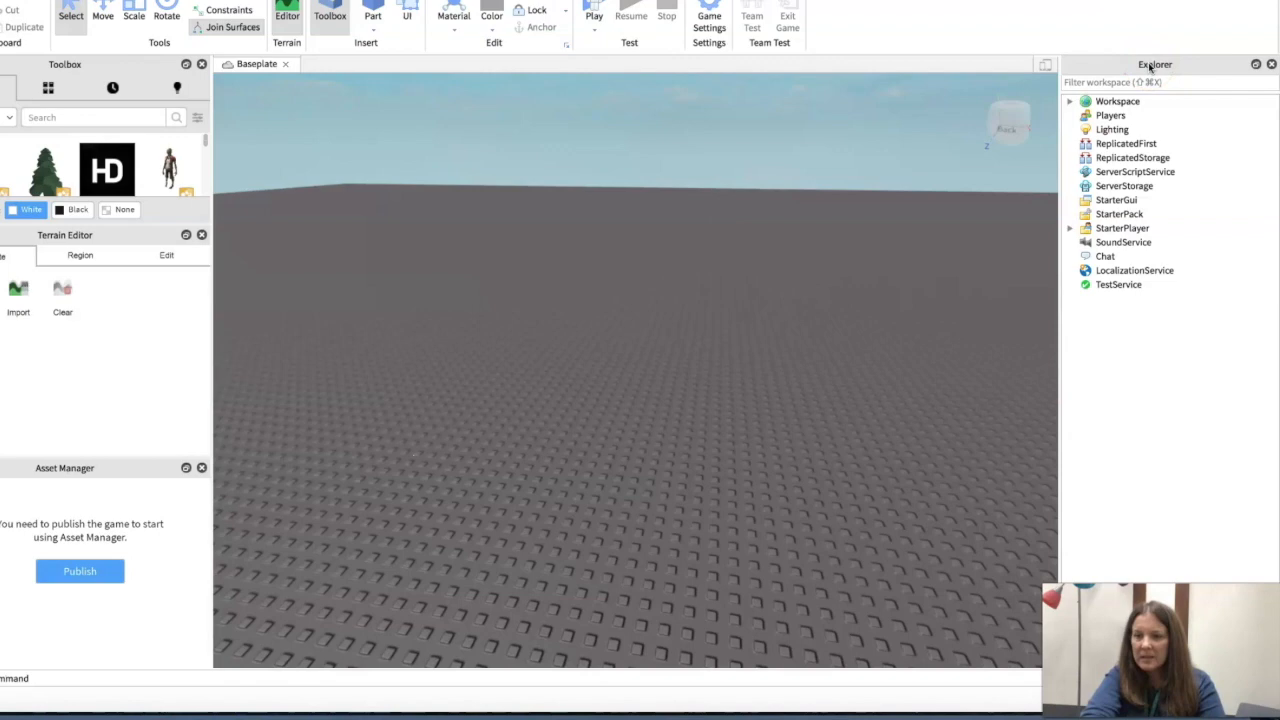
Step: Expand the Workspace's contents and select the Baseplate object in it
left_click(1100, 106)
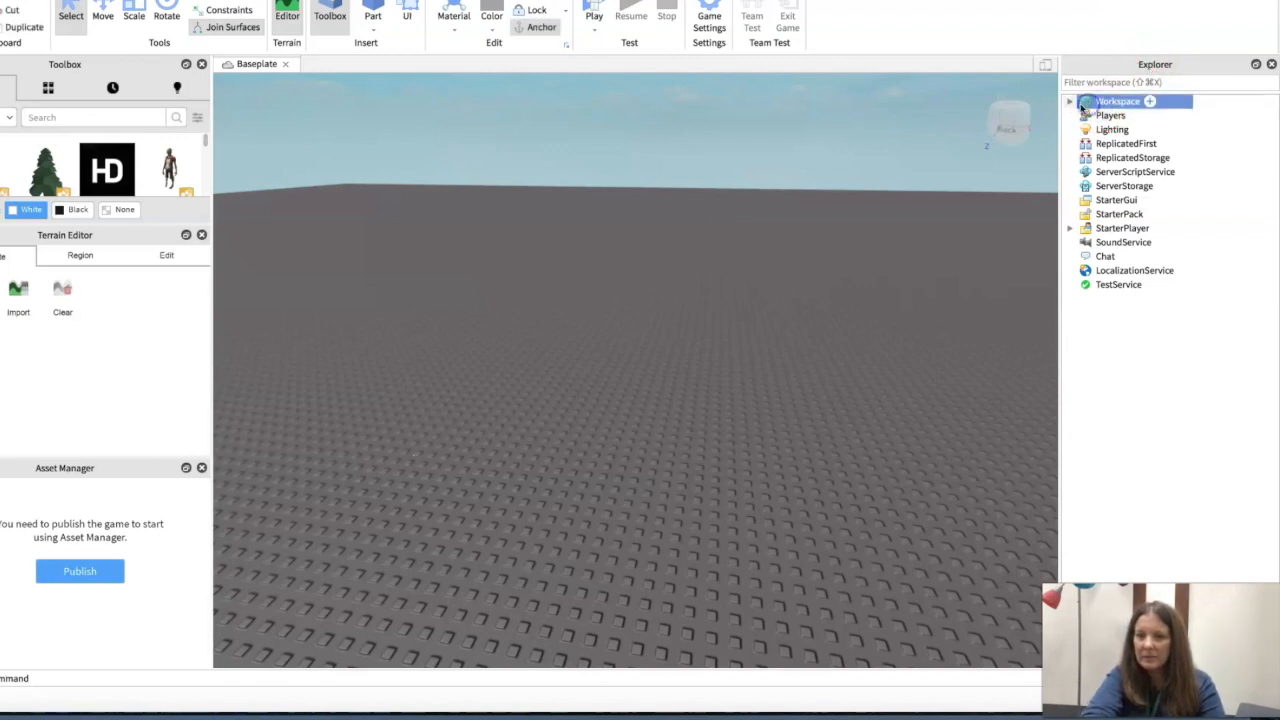
left_click(1069, 101)
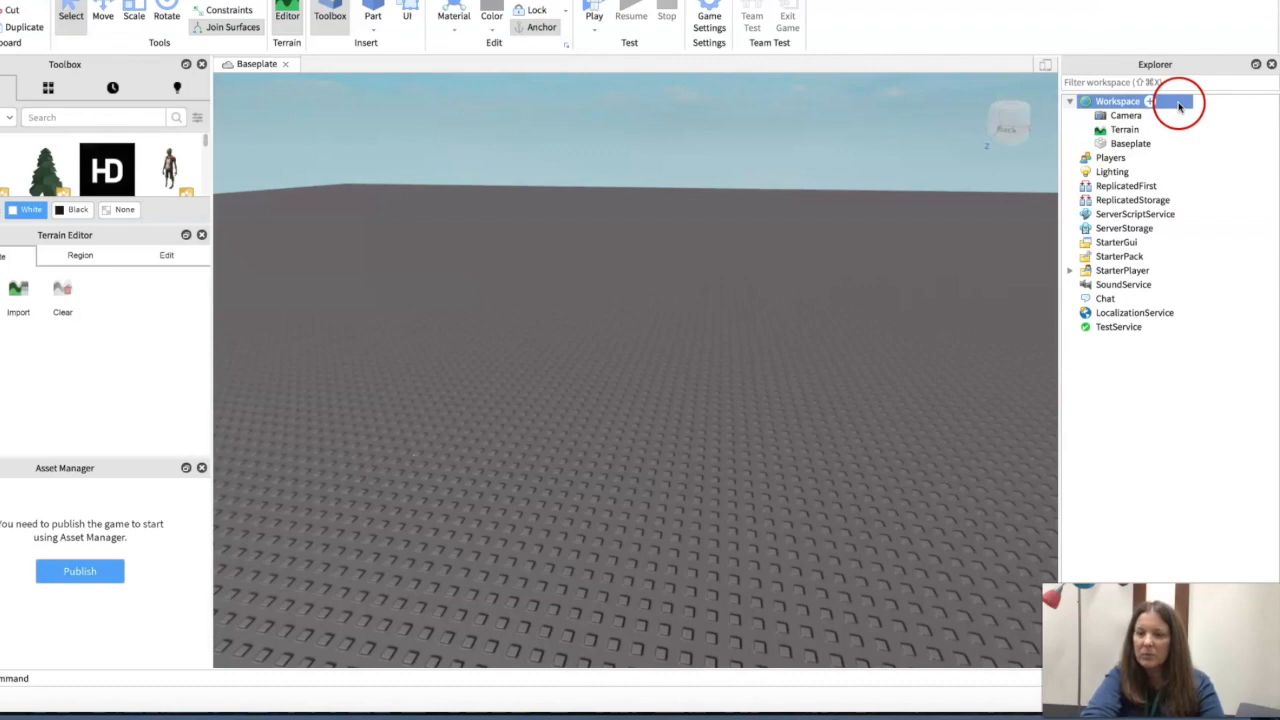
left_click(1130, 146)
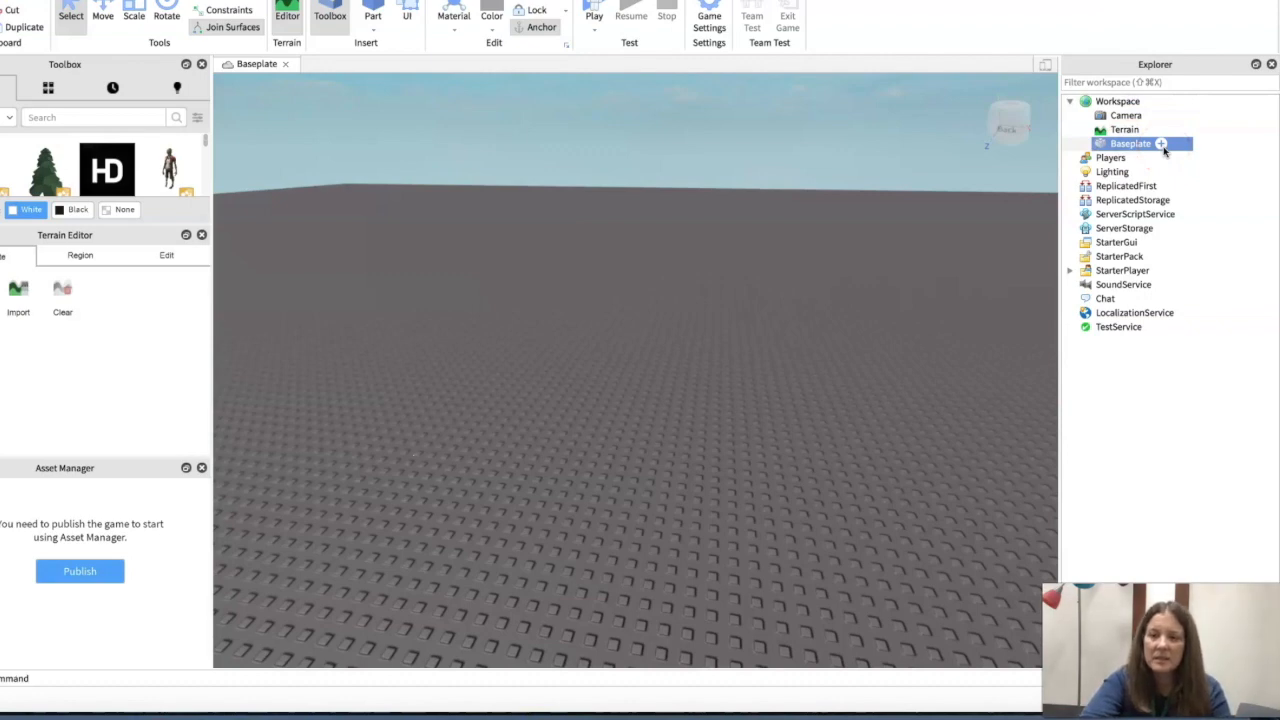
Step: Delete the Baseplate and add a SpawnLocation to the Workspace
key("Delete")
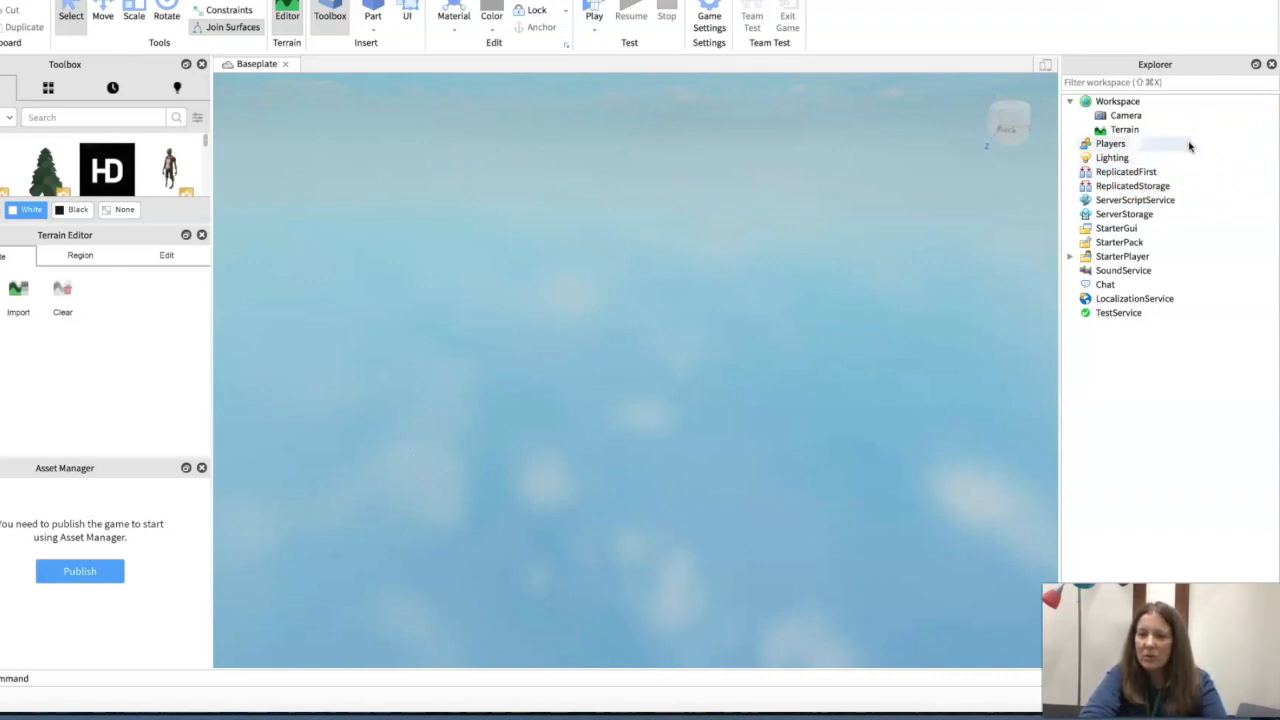
left_click(1150, 102)
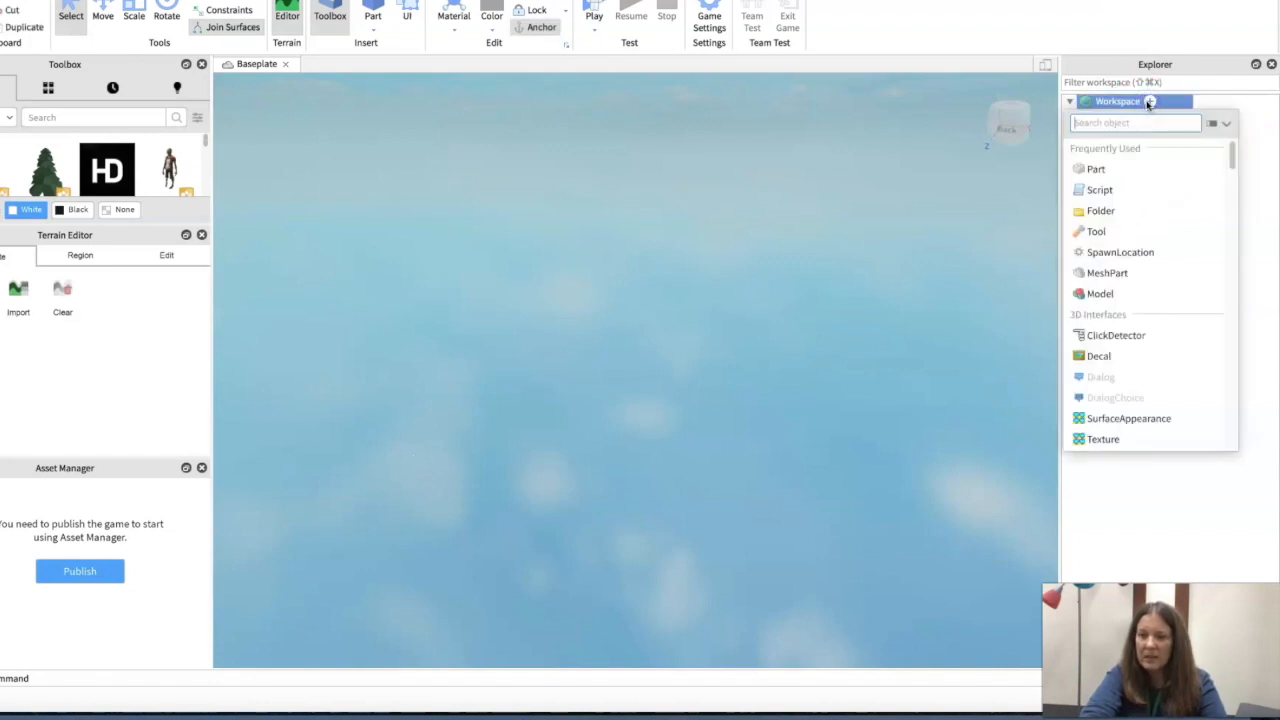
left_click(1151, 103)
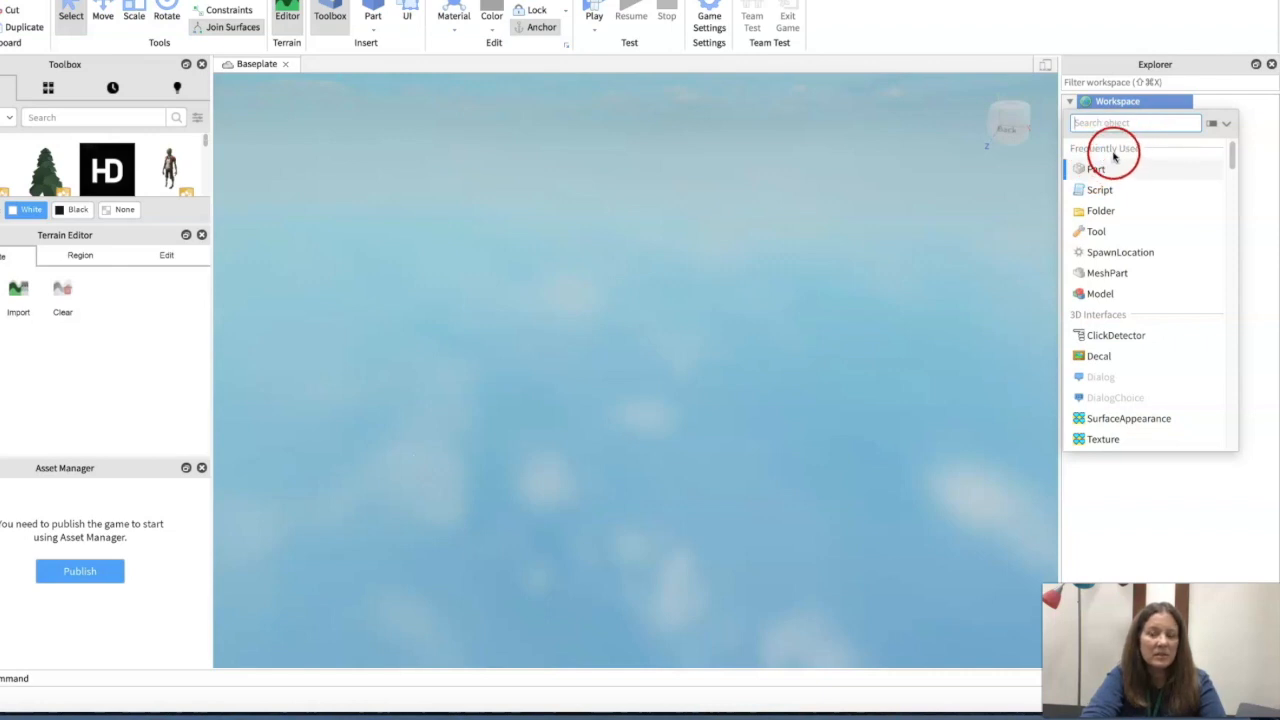
left_click(1112, 253)
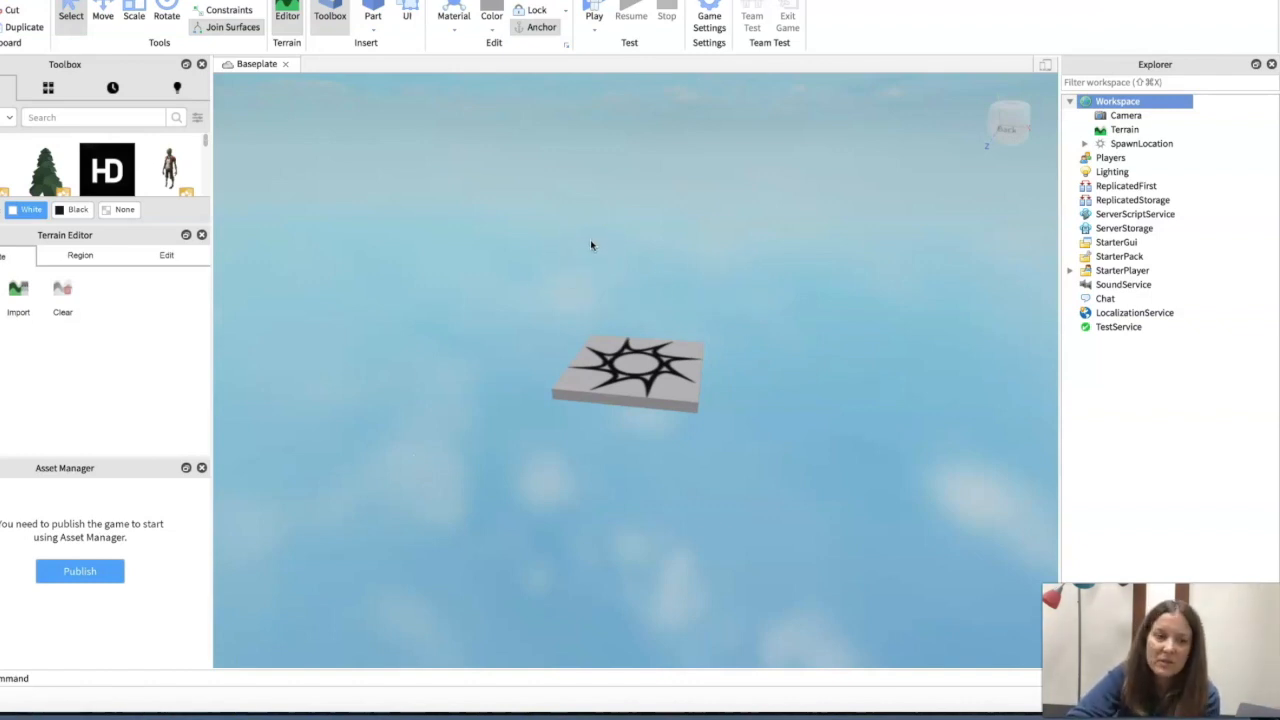
Step: Playtest the place by walking the avatar off the edge of the spawn platform, and stop the test
left_click(594, 10)
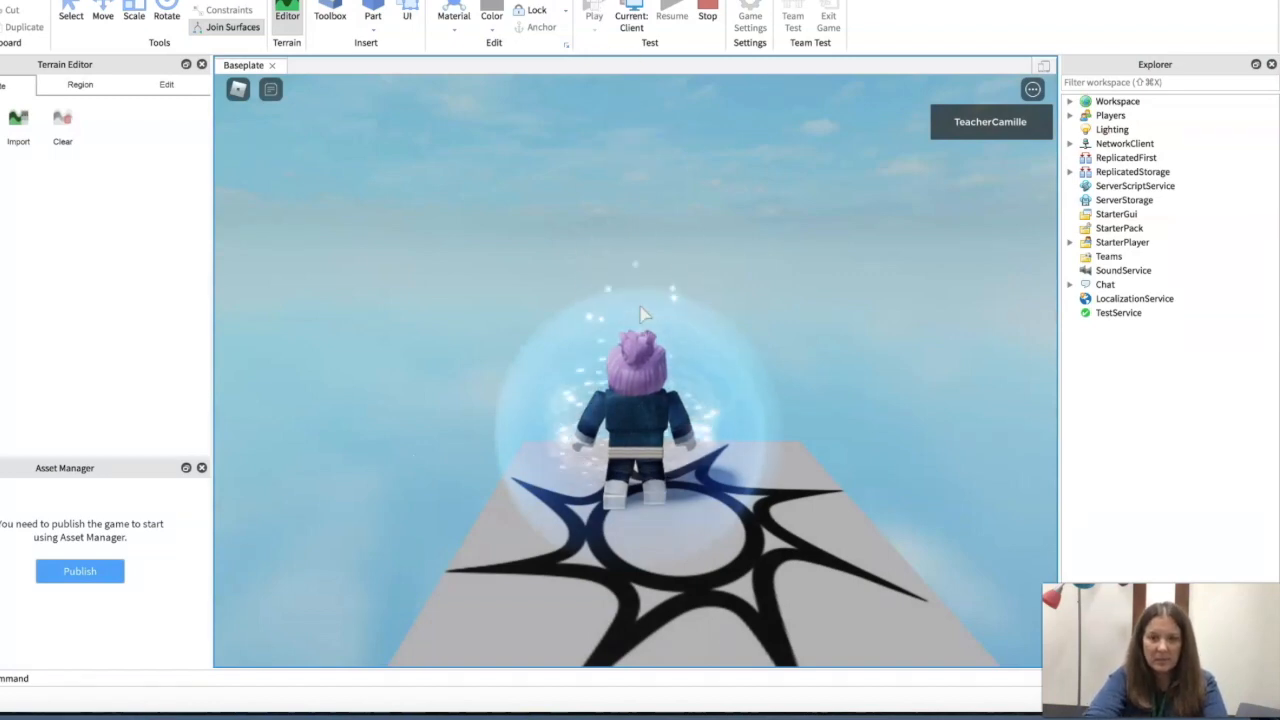
key("w")
key("space")
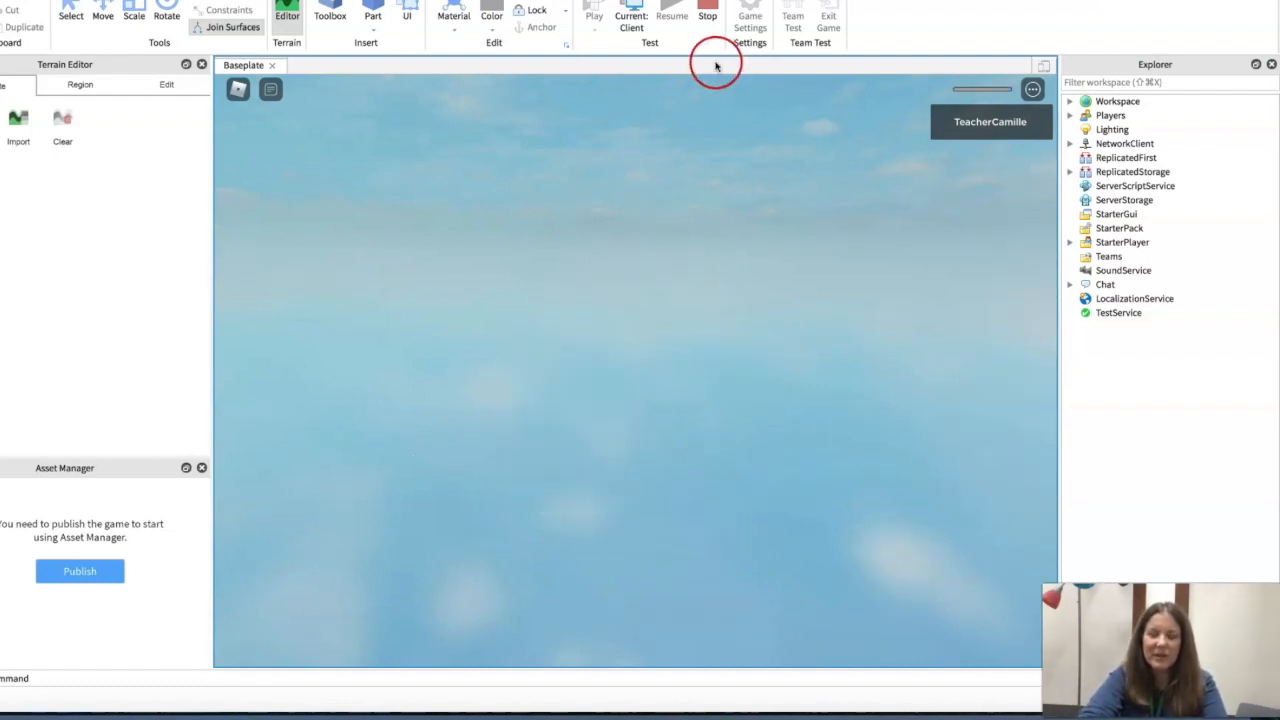
left_click(708, 8)
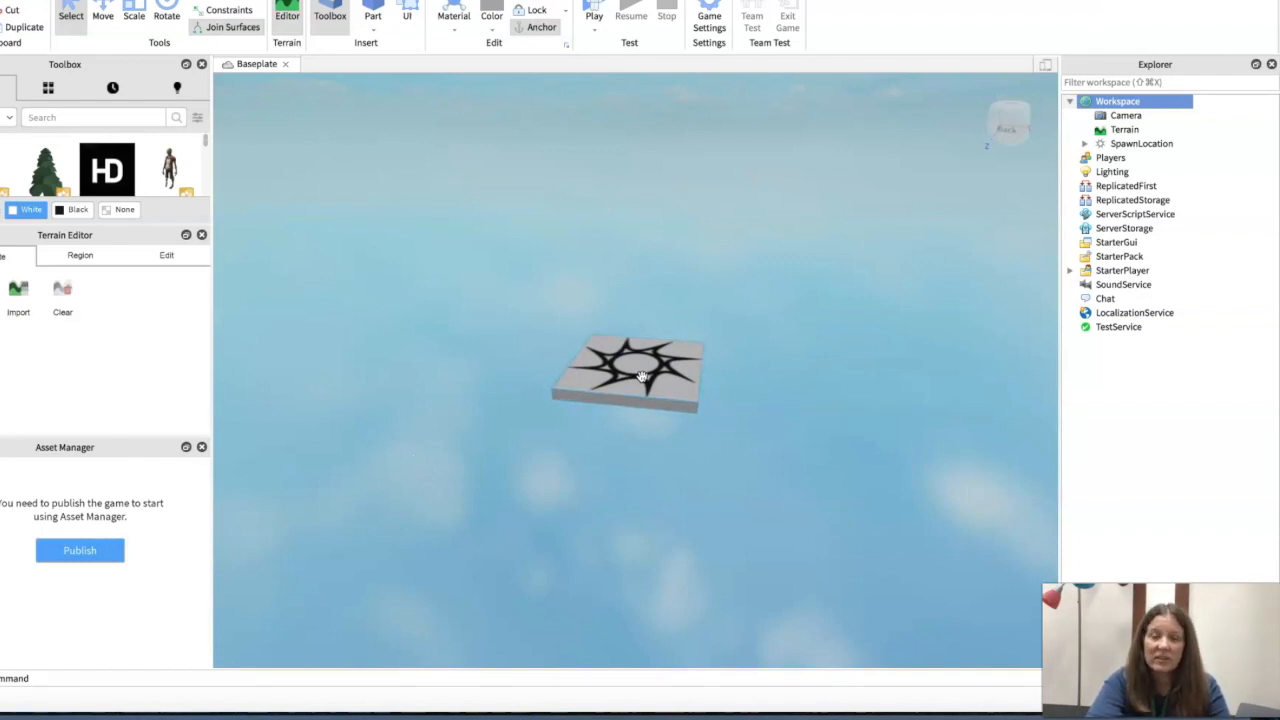
Step: Insert a Block part into the Workspace
left_click(680, 414)
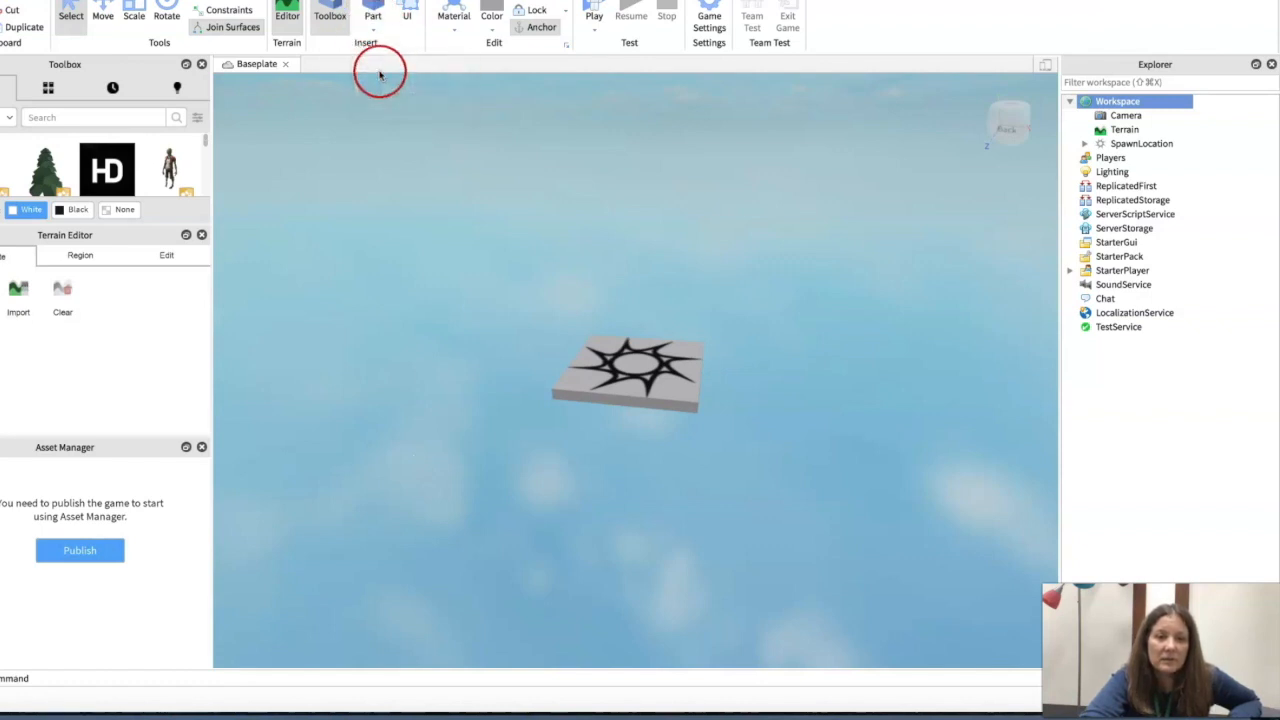
left_click(375, 17)
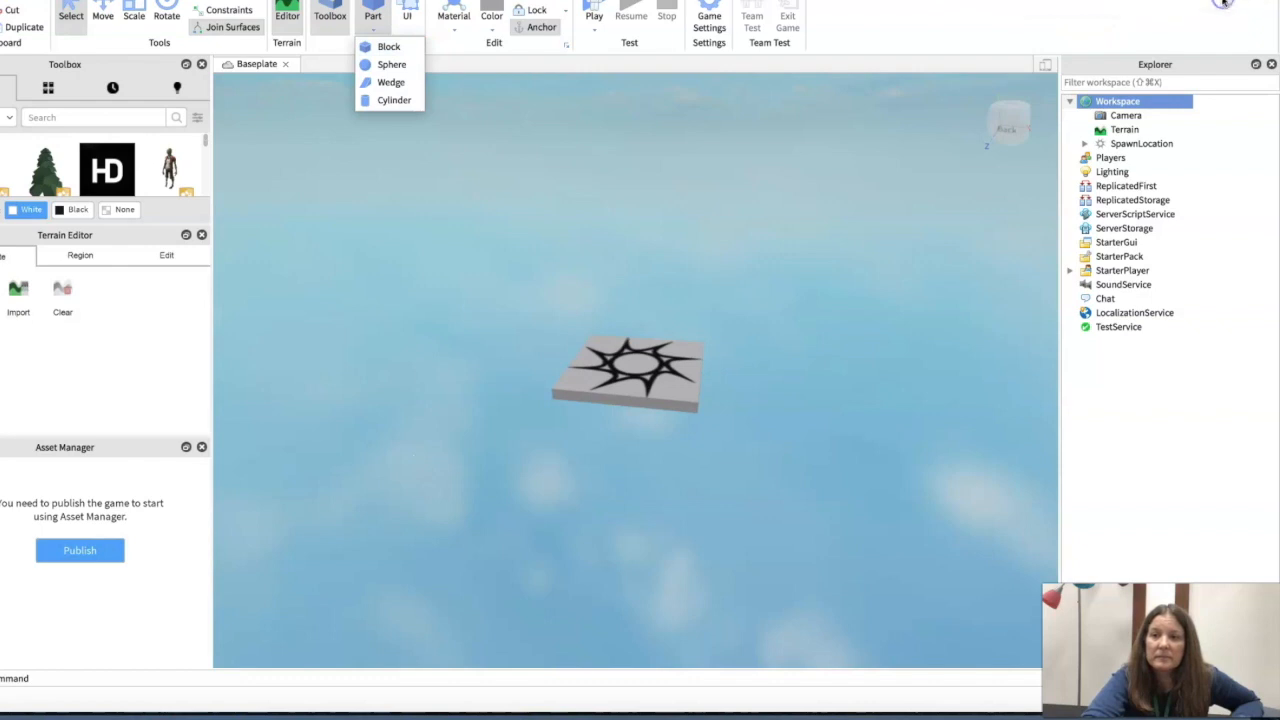
left_click(390, 48)
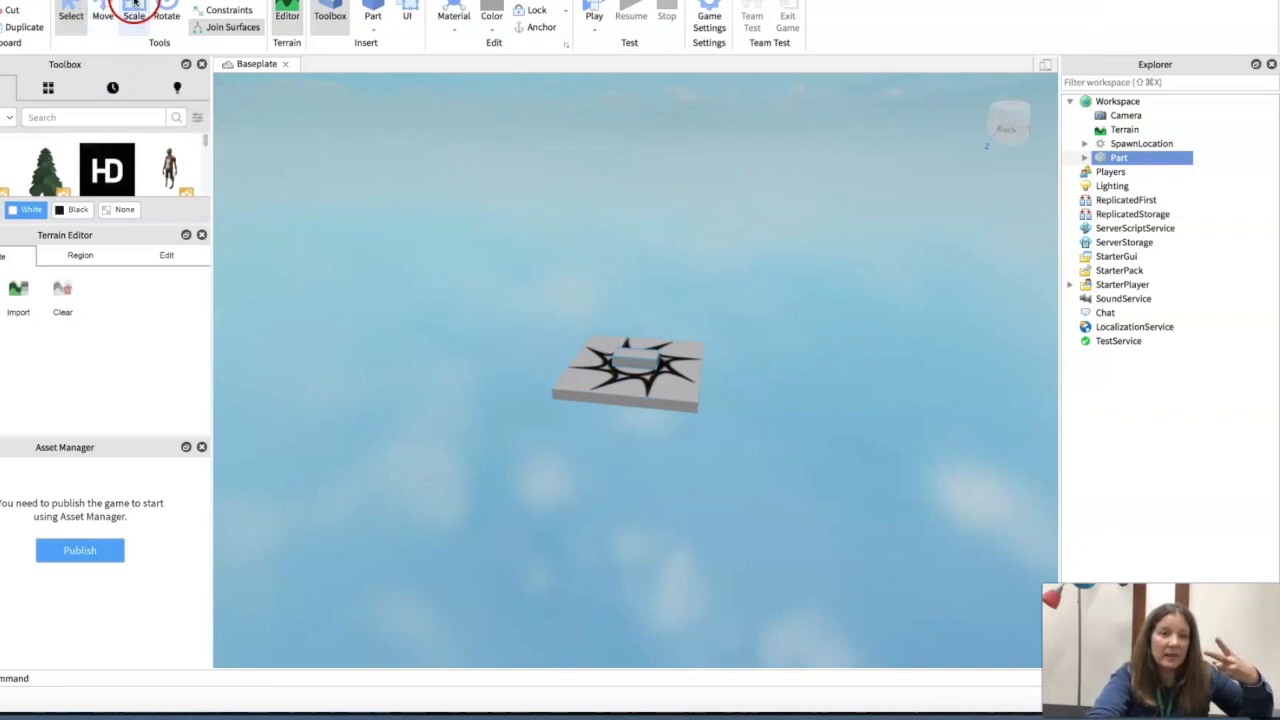
Step: Preview the Move, Scale and Rotate handles on the new block in turn without changing it
left_click(105, 8)
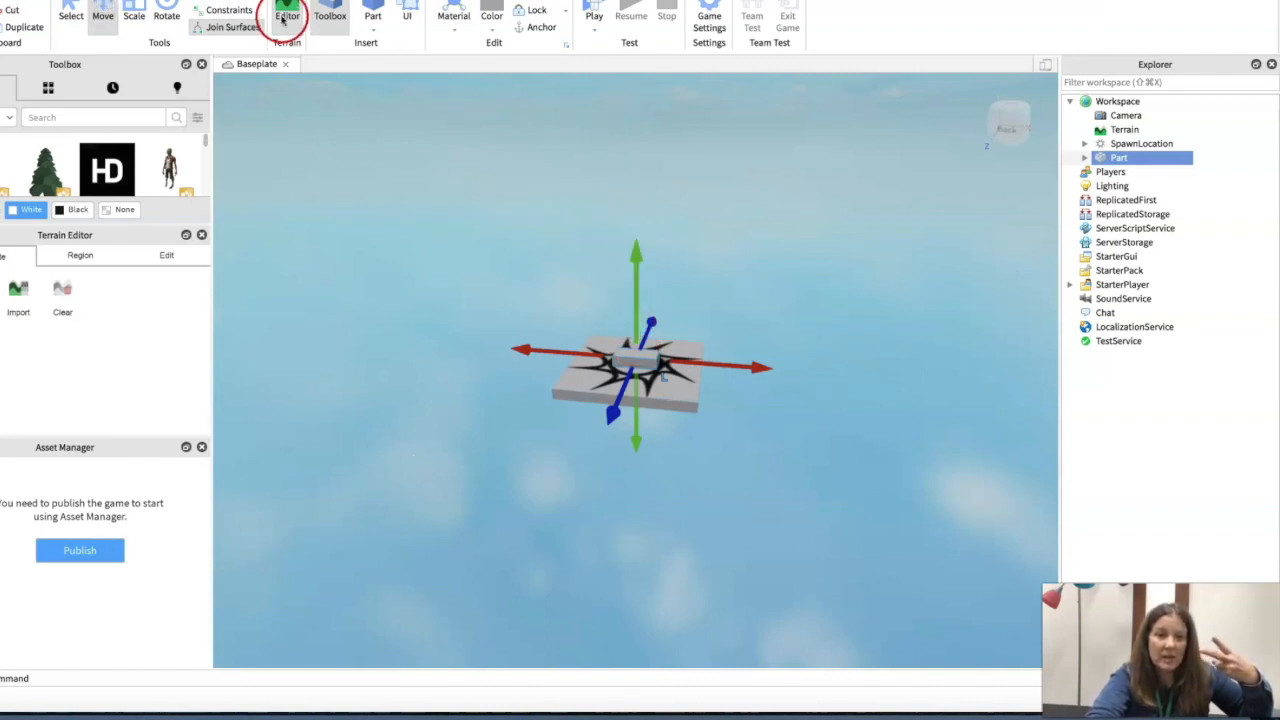
left_click(140, 11)
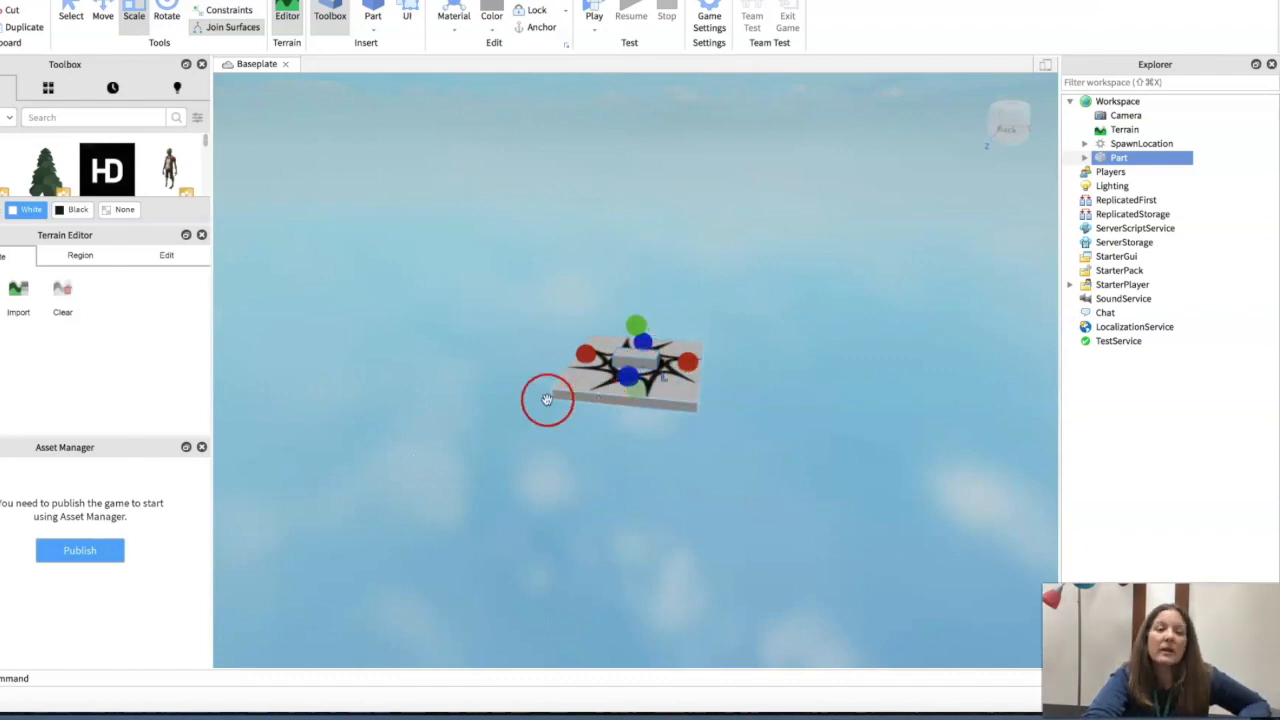
left_click(166, 6)
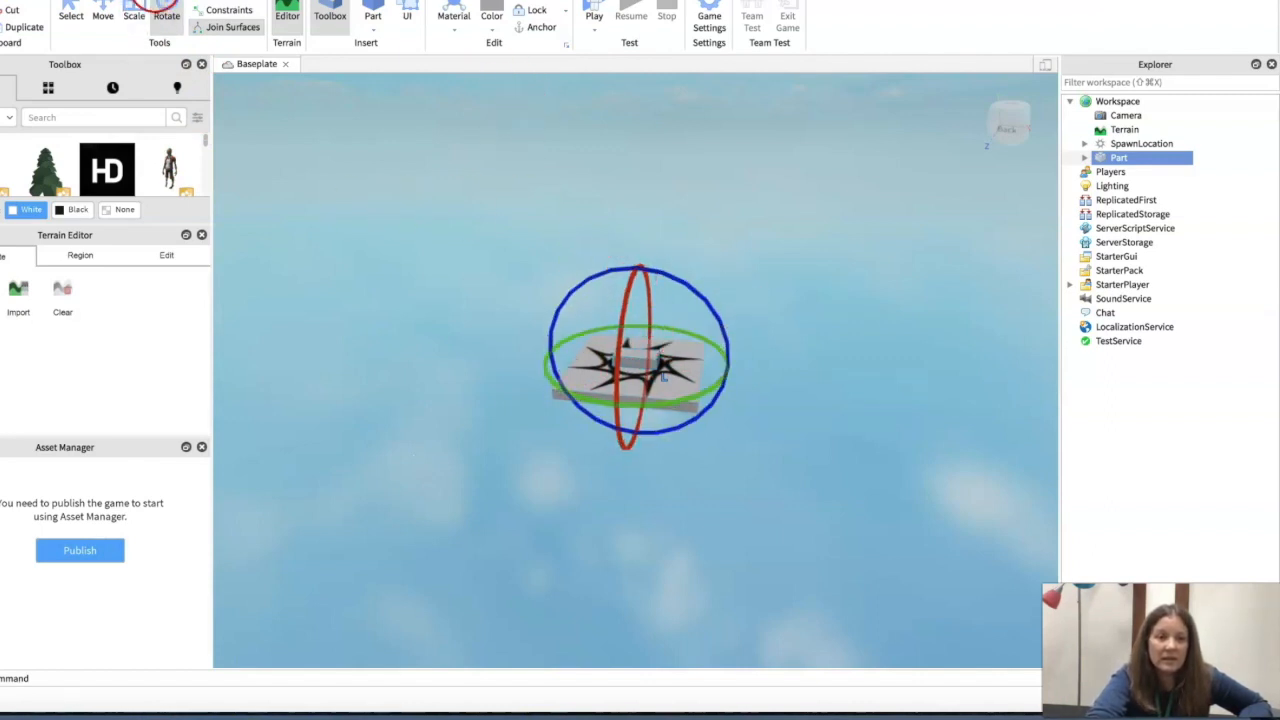
left_click(166, 6)
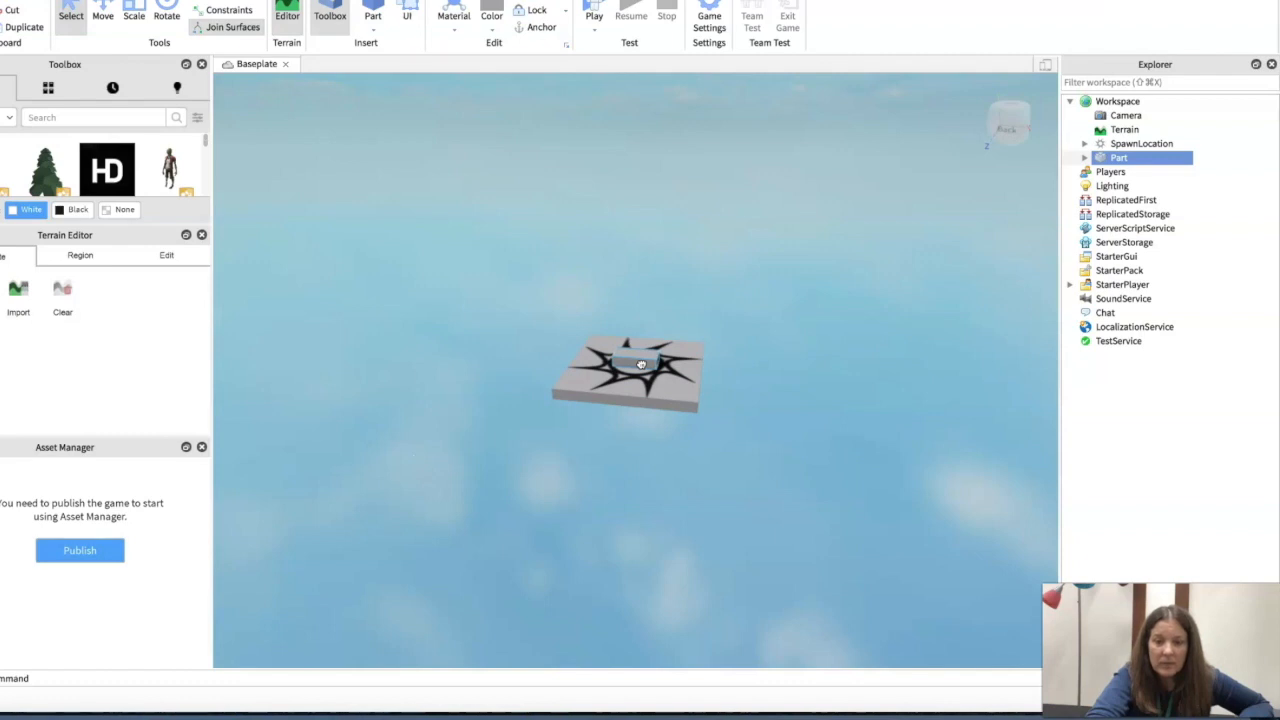
Step: Move the block along the blue axis away from the spawn platform's centre to just beyond its far edge
key("a")
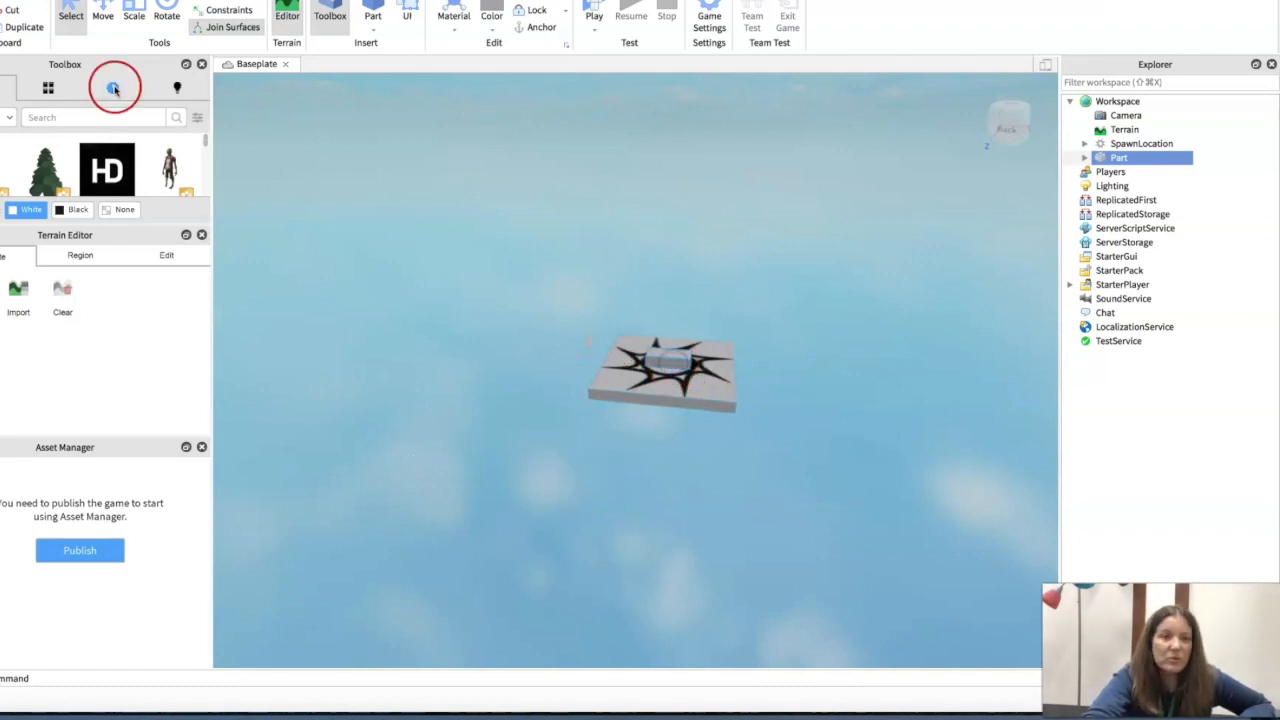
left_click(108, 33)
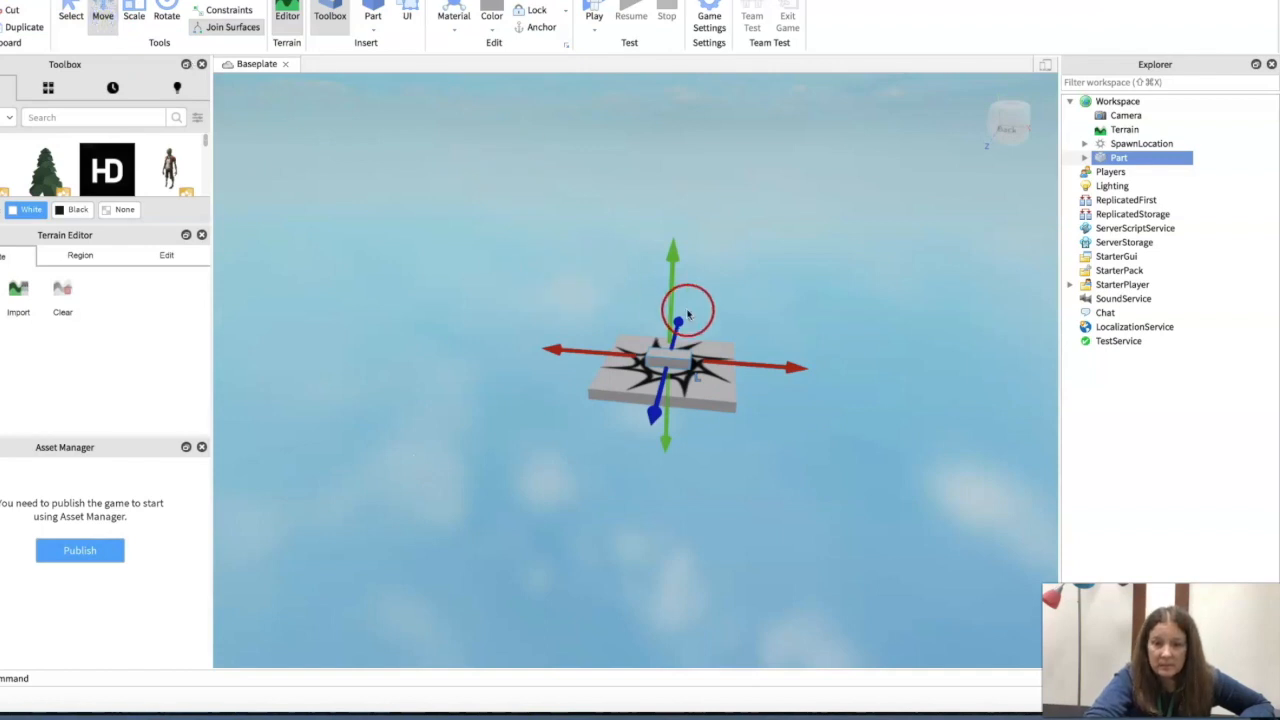
left_click_drag(679, 325, 684, 292)
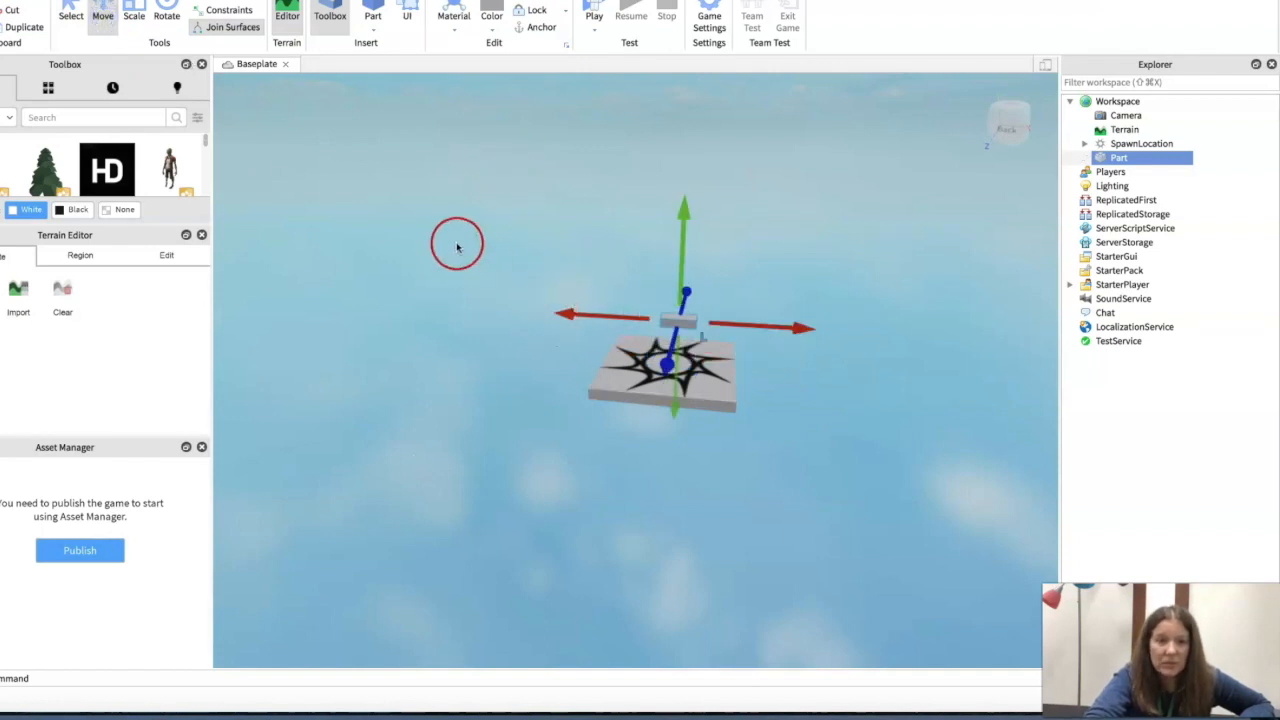
Step: Scale the block wider on both sides and deeper at the back into a flat platform, and deselect it
left_click(134, 16)
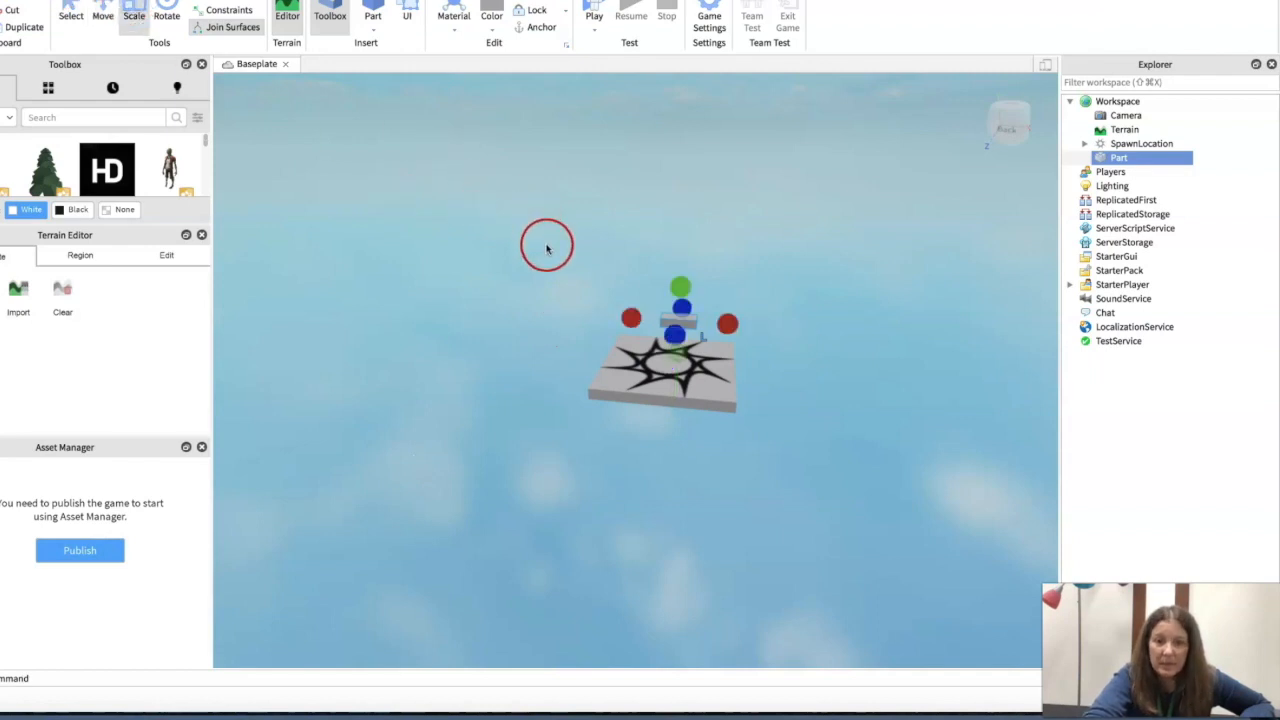
left_click_drag(616, 310, 592, 314)
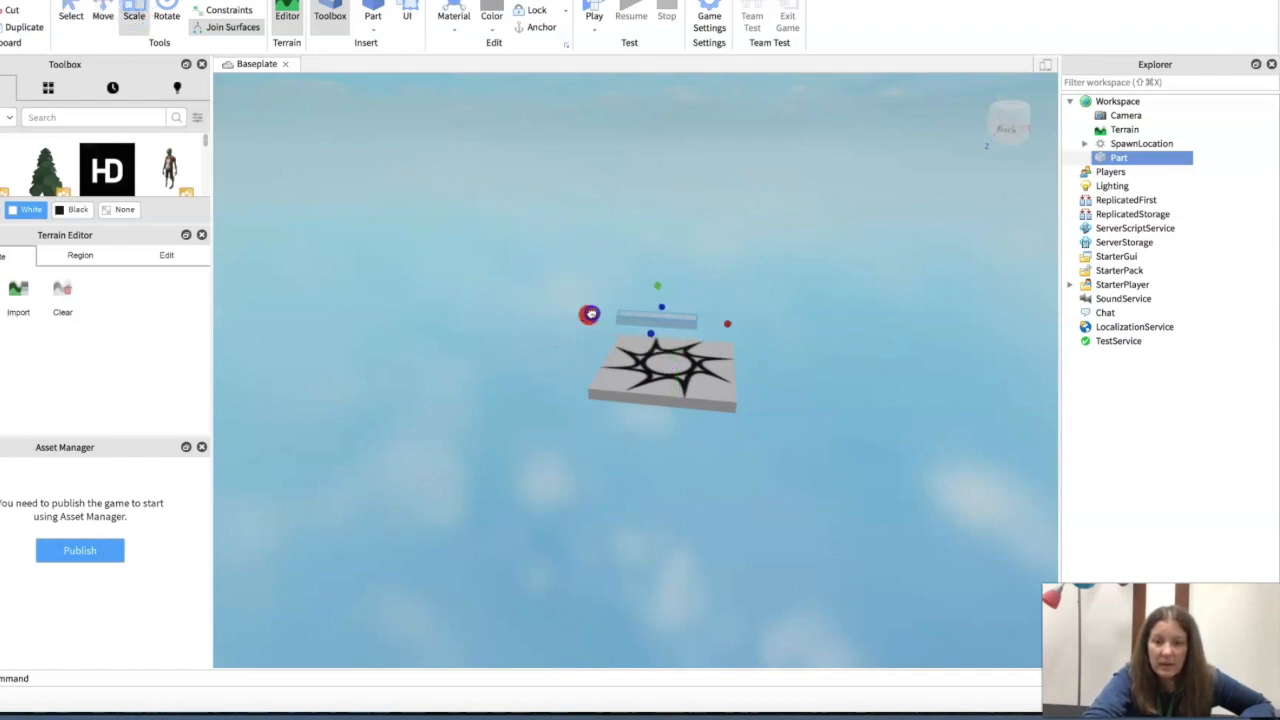
left_click_drag(730, 323, 774, 318)
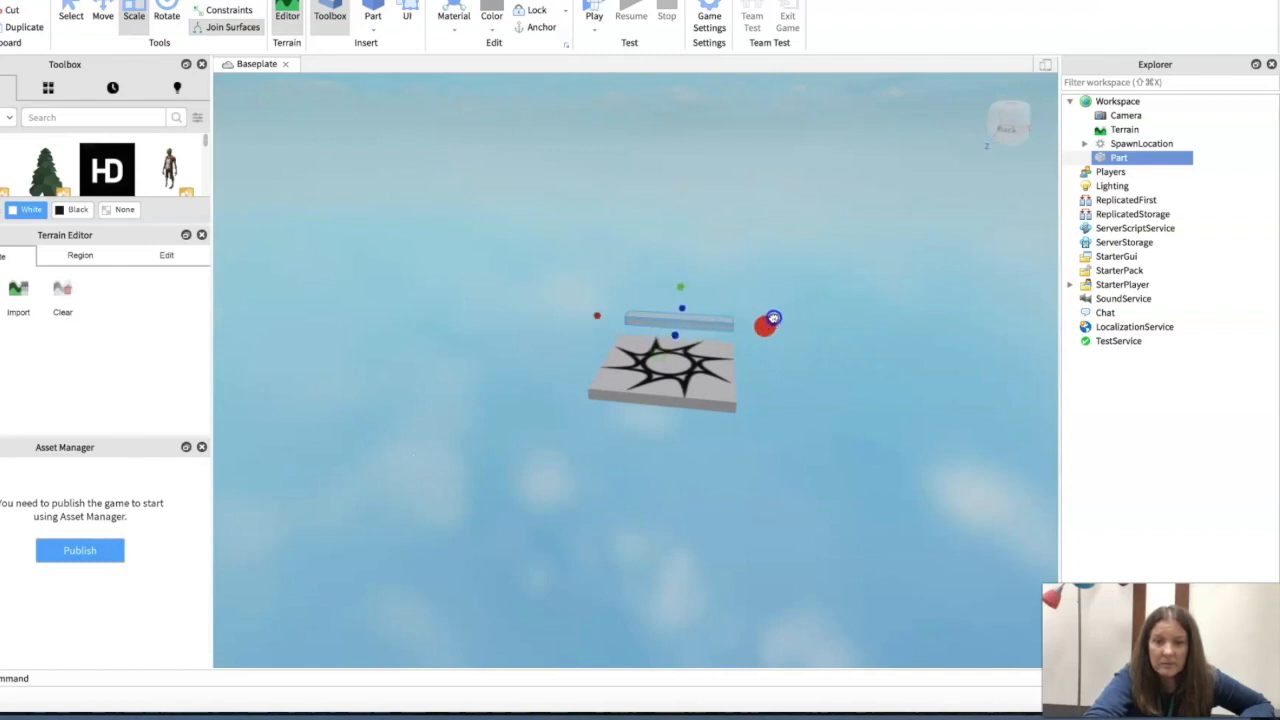
left_click_drag(688, 311, 693, 293)
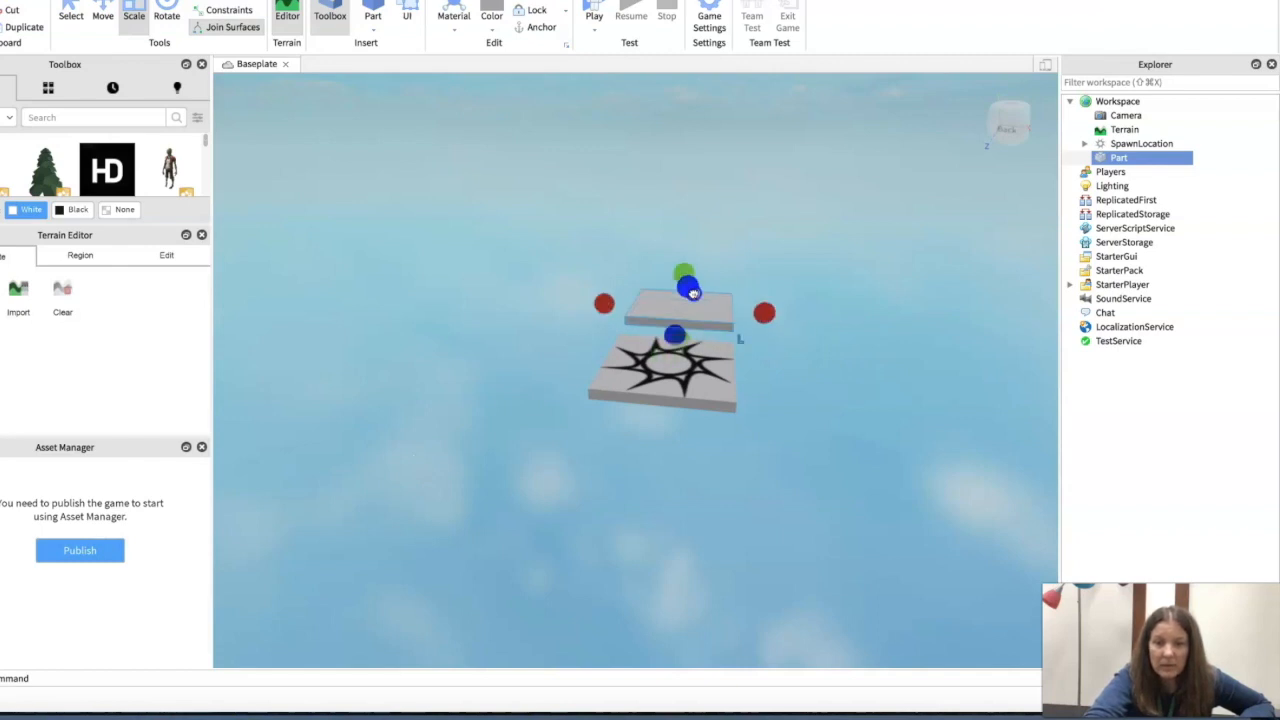
left_click(787, 422)
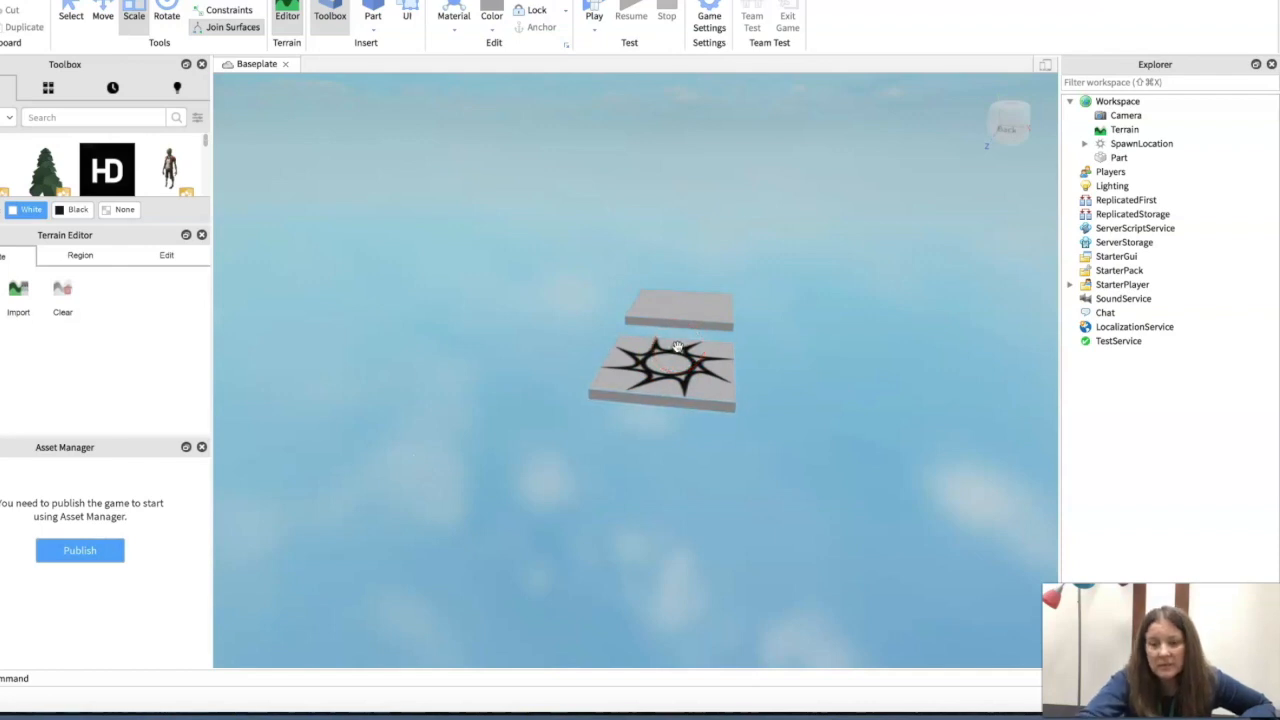
Step: Examine the spawn platform and the plain block platform from different angles, heights and distances
right_click_drag(678, 346, 680, 337)
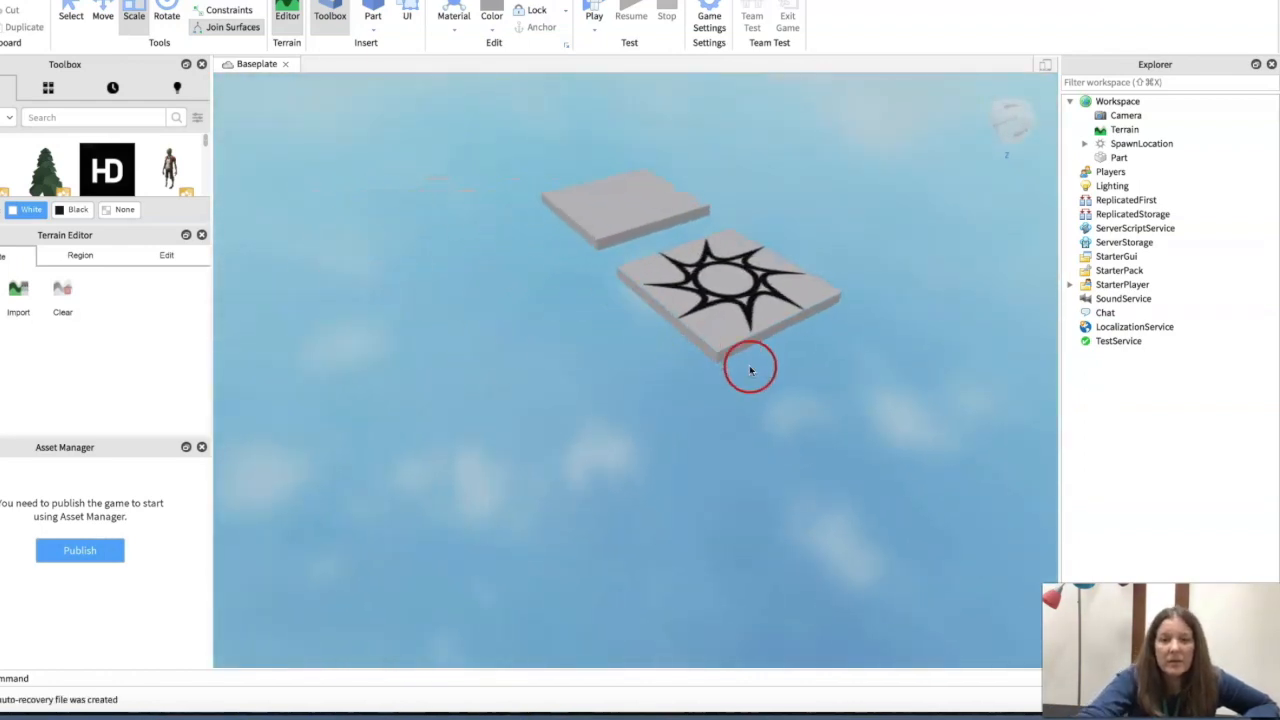
right_click_drag(480, 154, 475, 152)
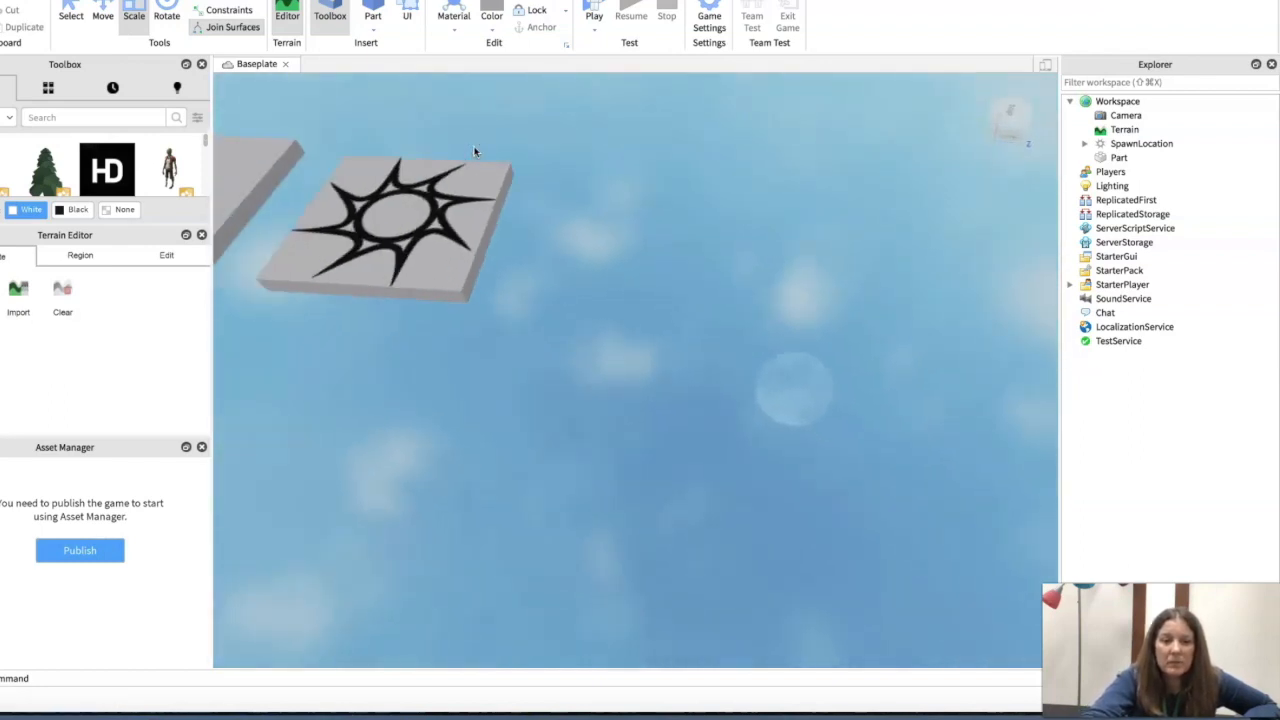
key("a")
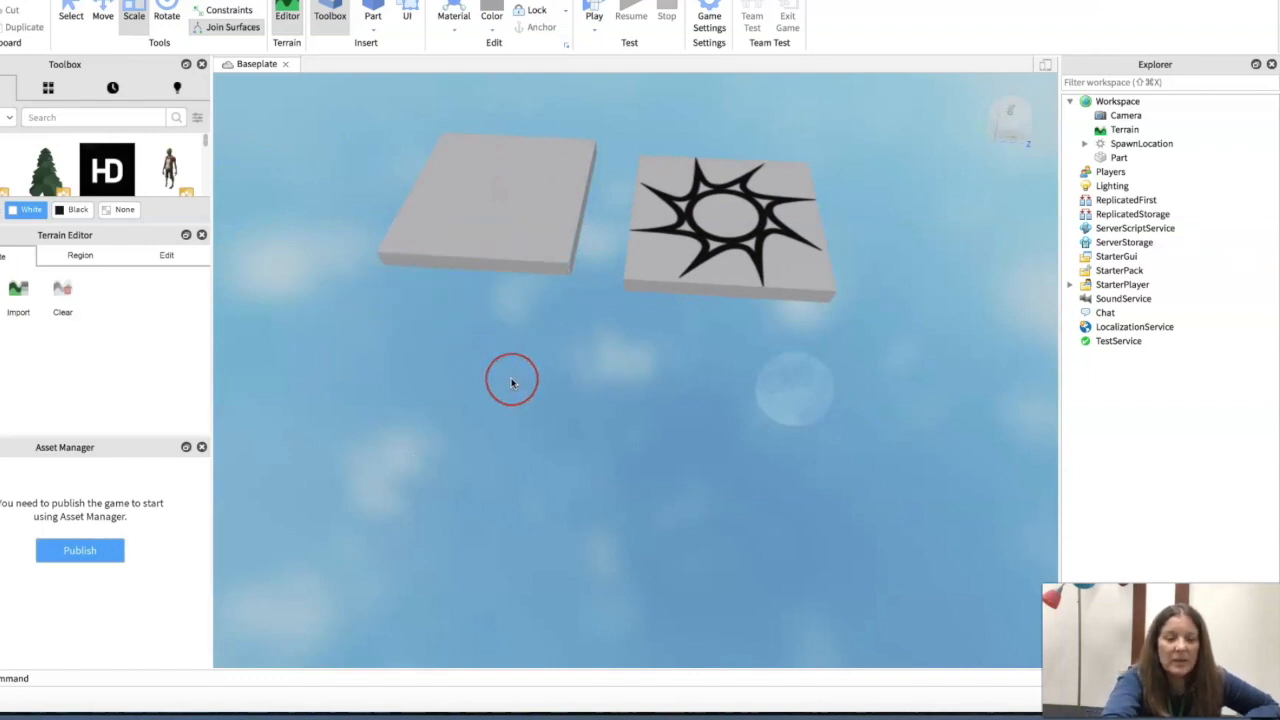
key("e")
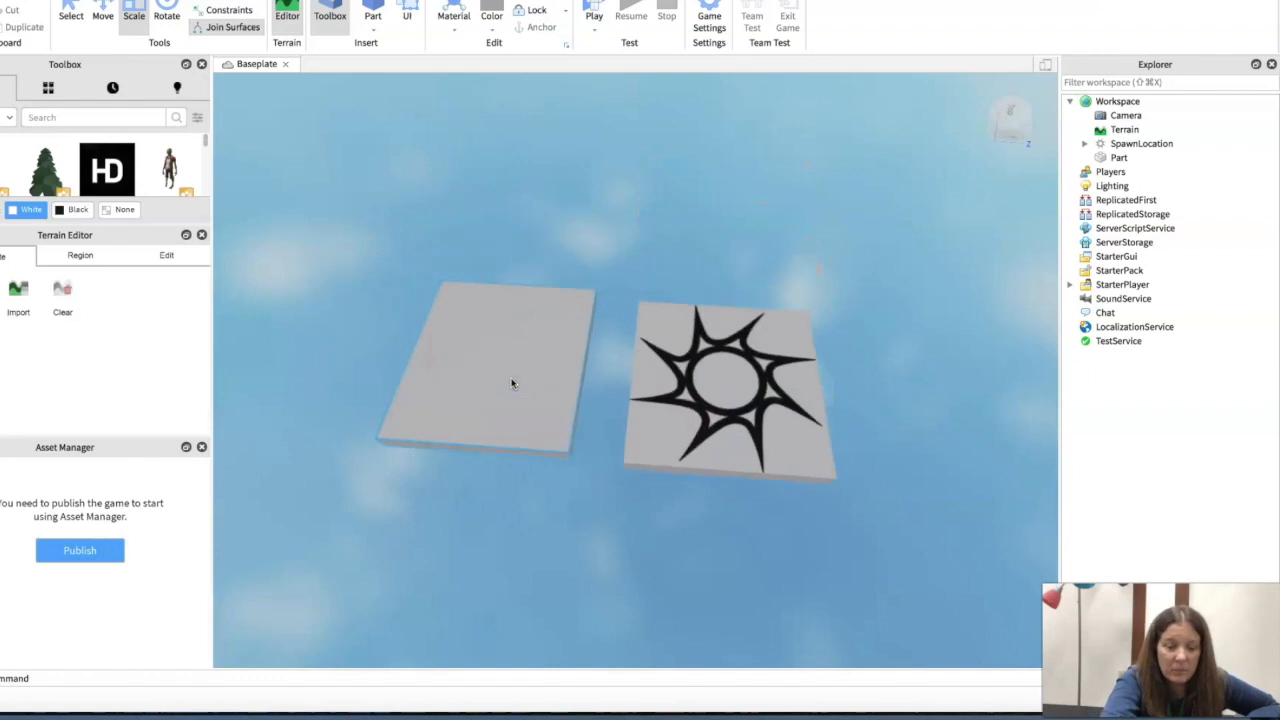
key("q")
key("e")
key("q")
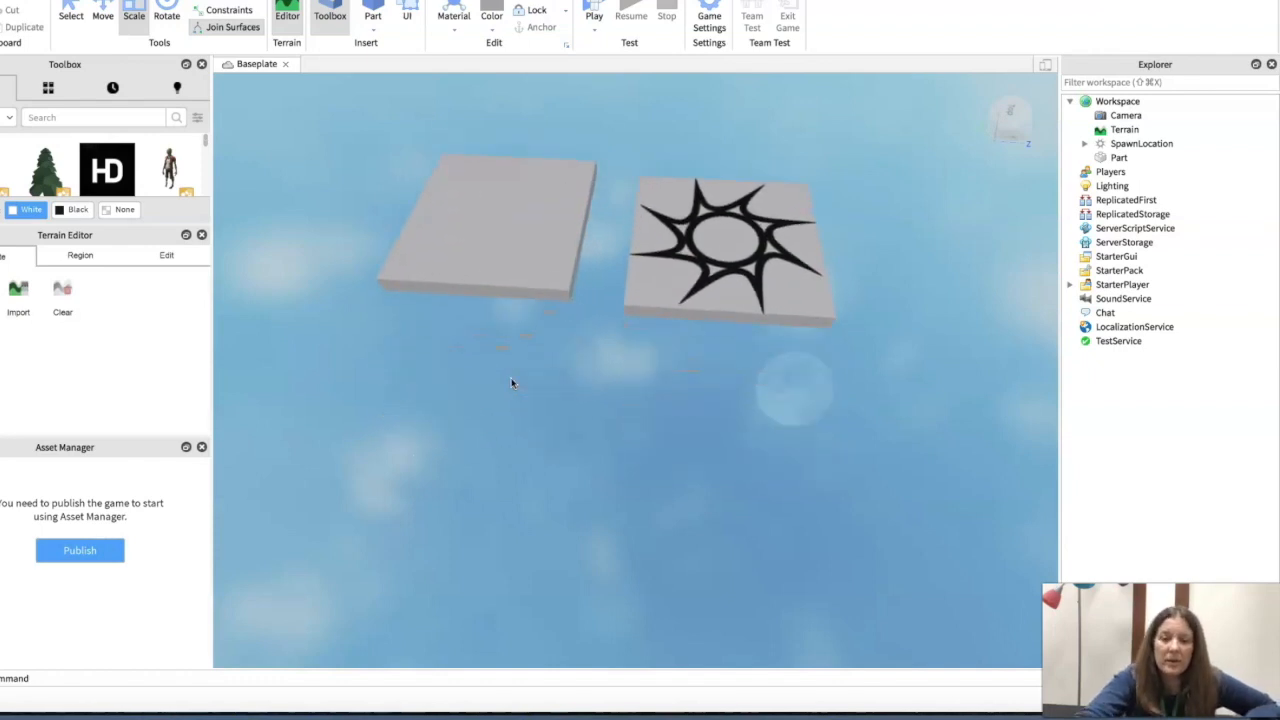
right_click_drag(504, 457, 503, 460)
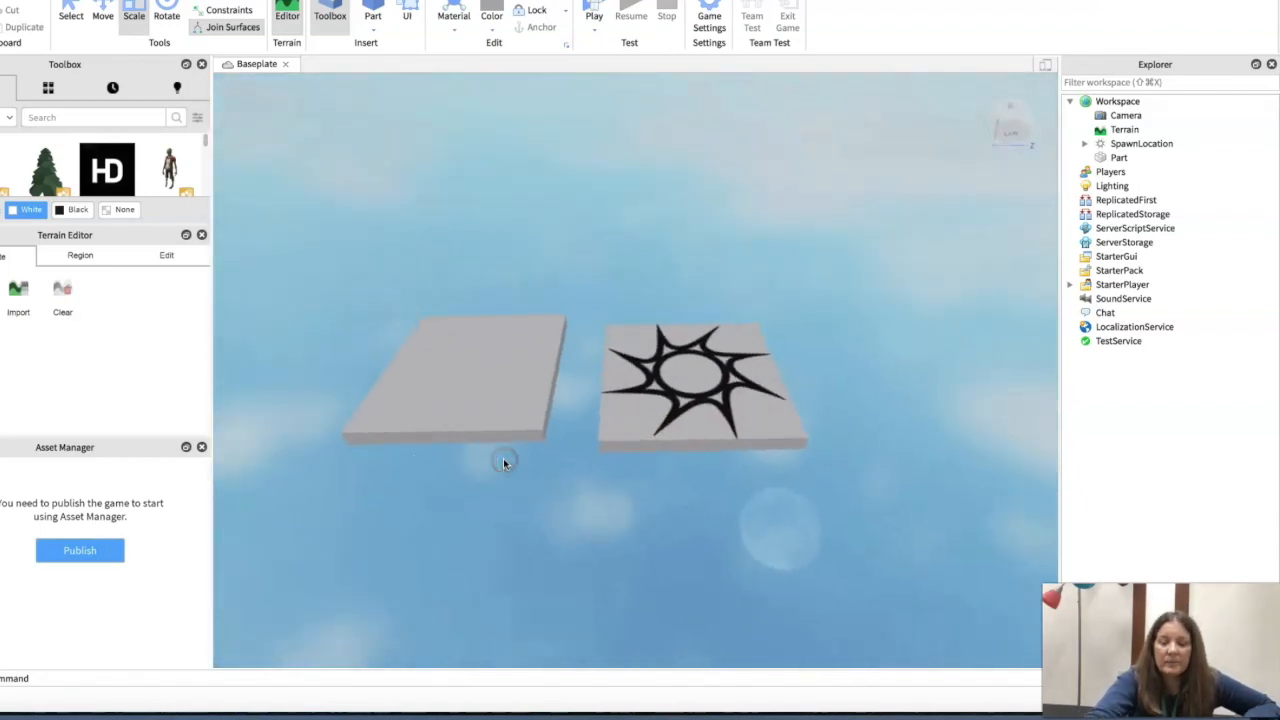
key("s")
key("w")
key("a")
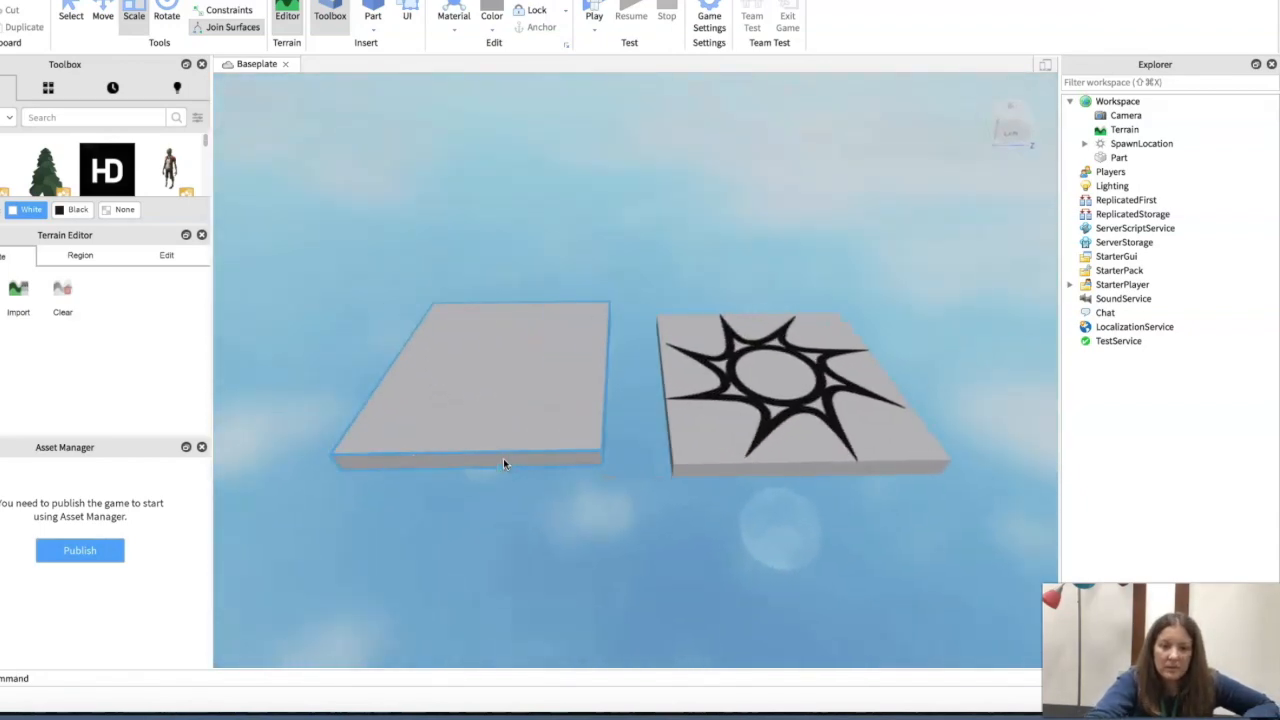
key("d")
Step: Stretch the plain block platform slightly further along the red axis on the side nearest the camera
left_click(563, 389)
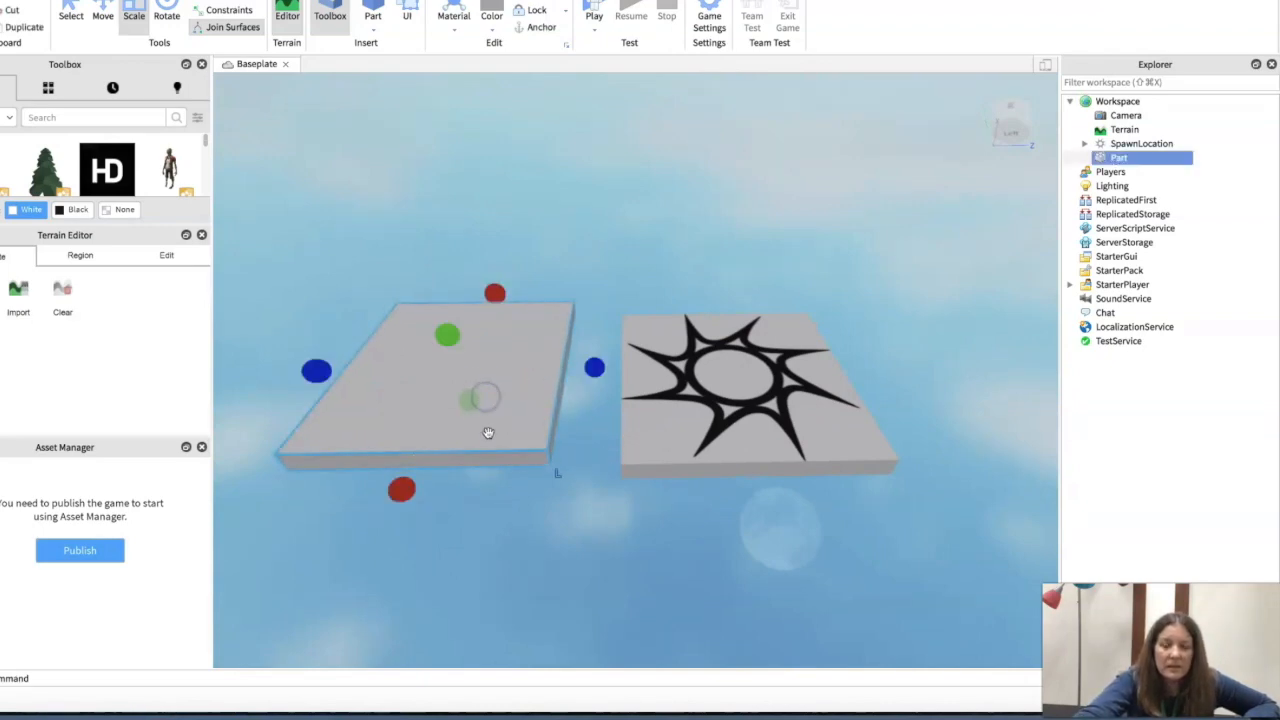
left_click_drag(402, 486, 398, 506)
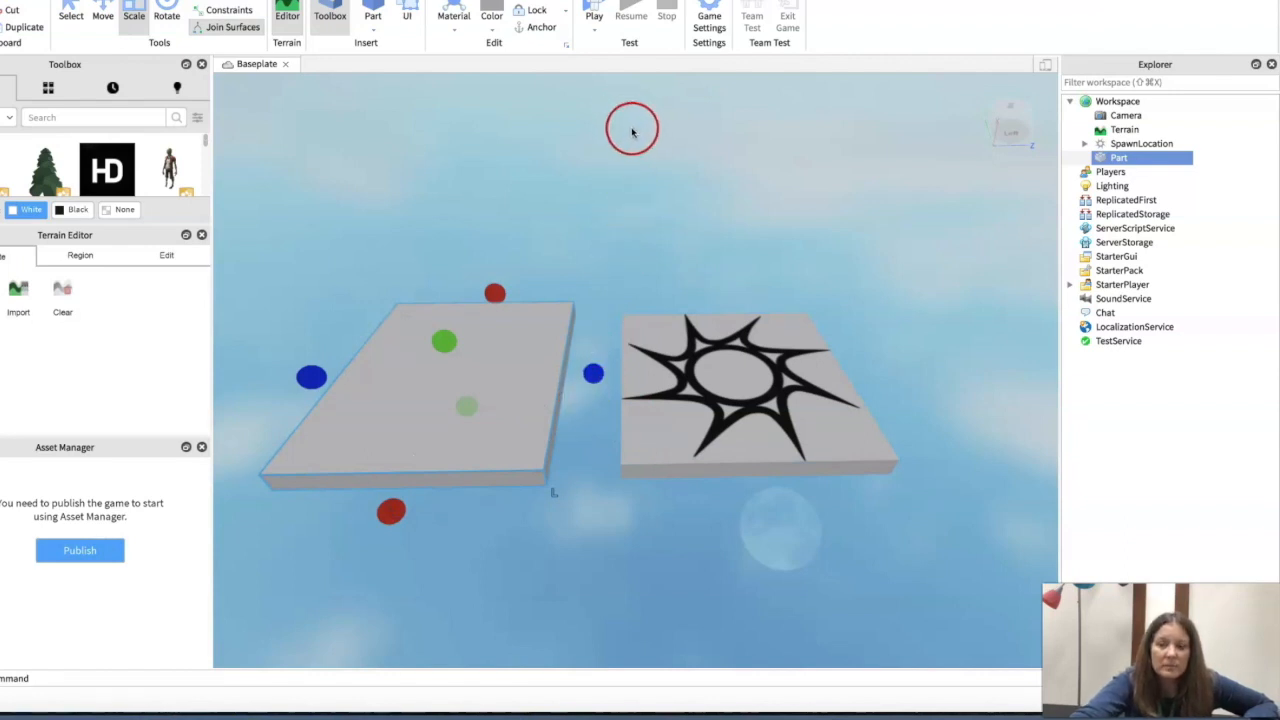
Step: Playtest the place and rotate the view around the avatar to check for the block platform beside the spawn
left_click(595, 12)
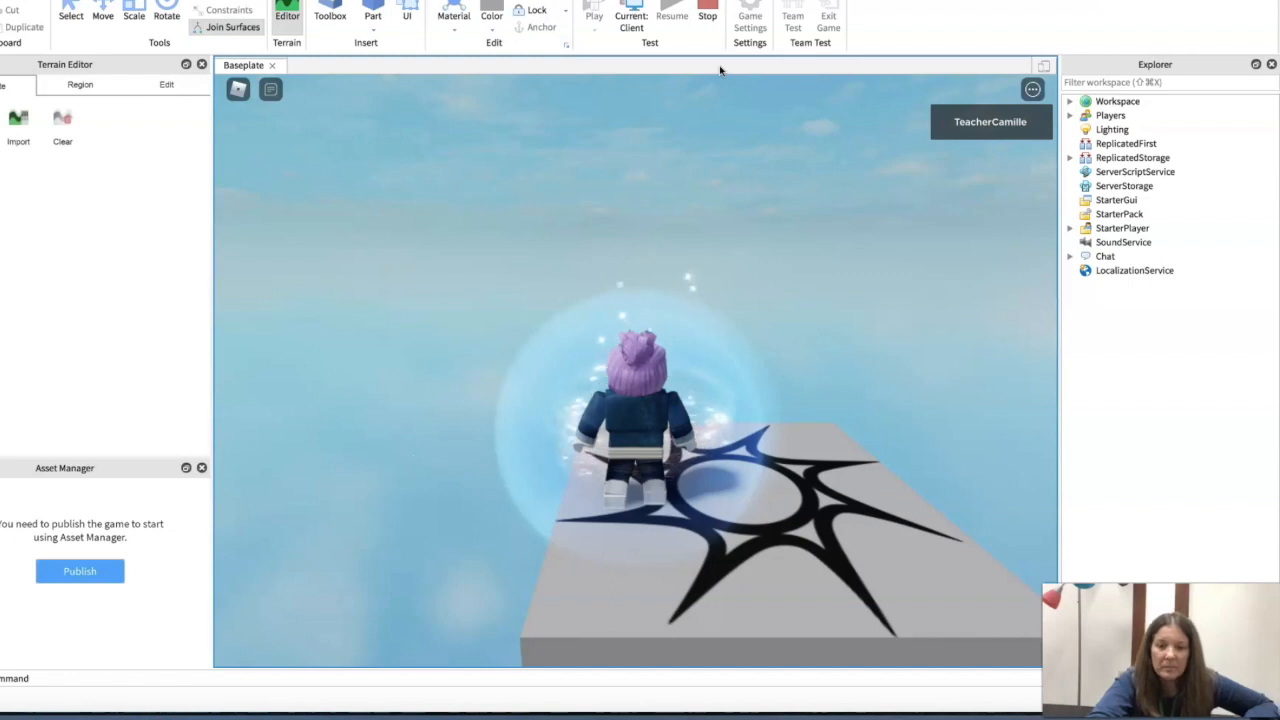
key("Left")
key("Left")
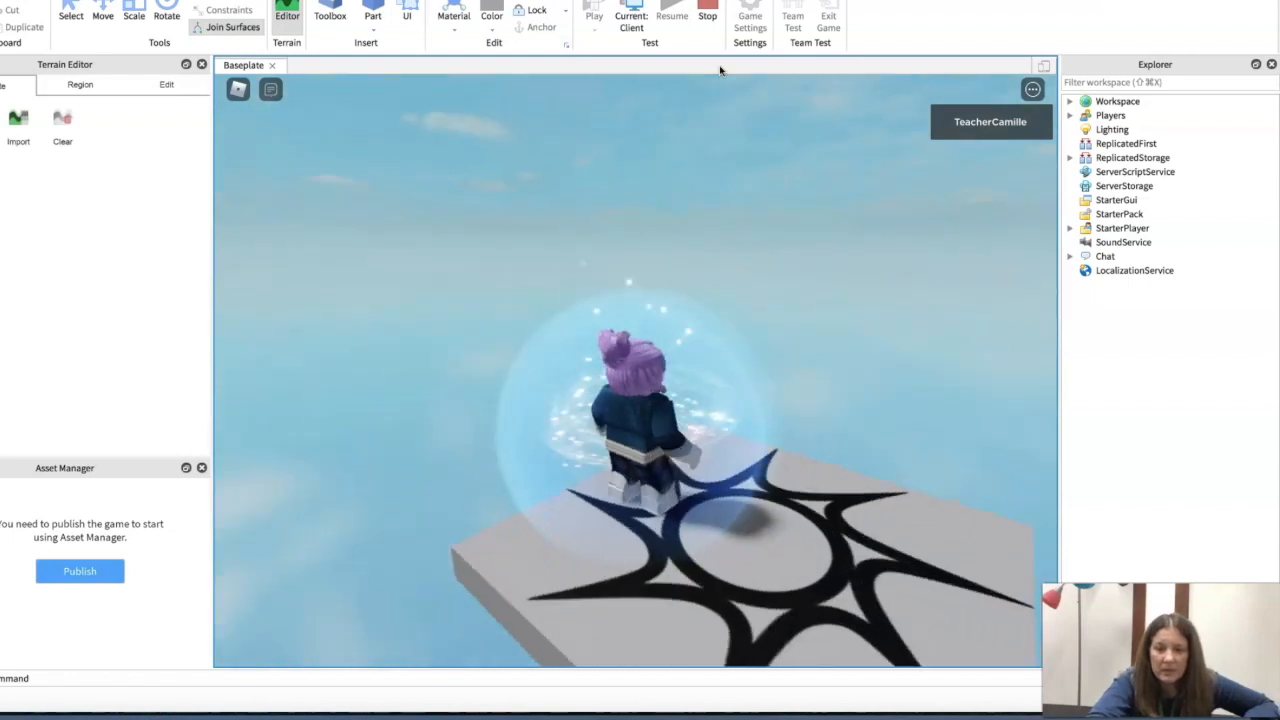
key("Left")
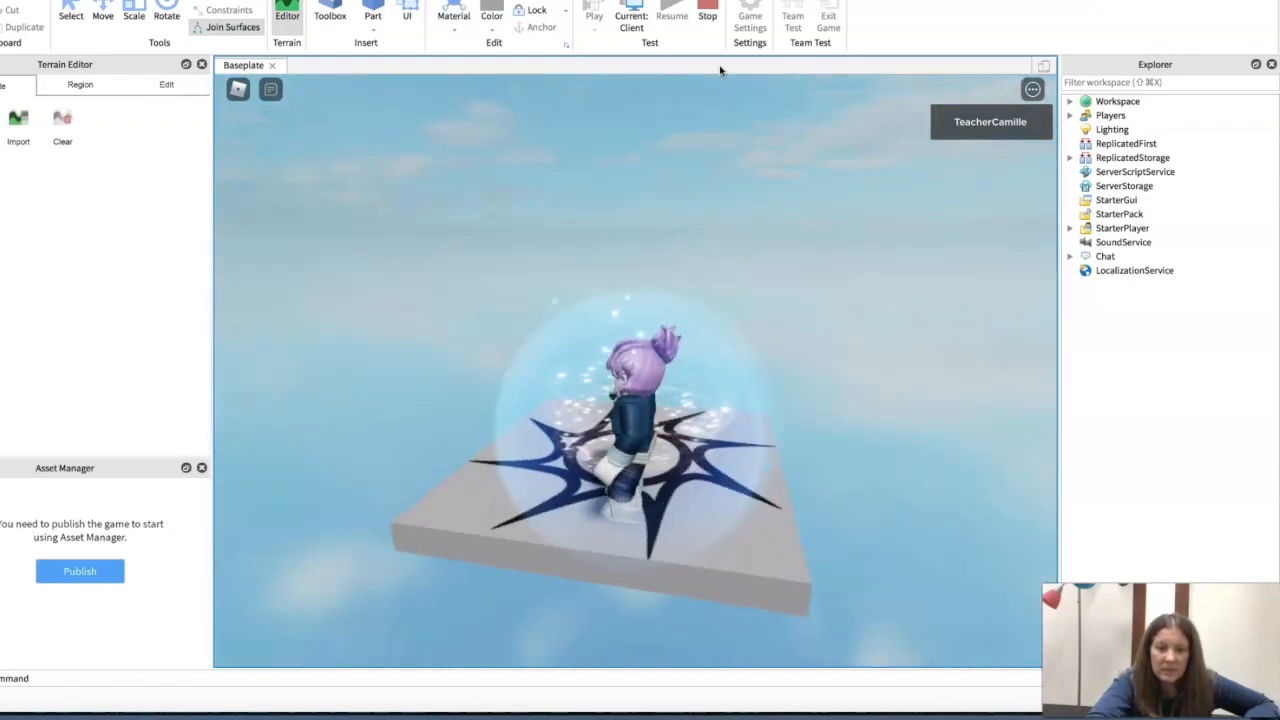
key("Left")
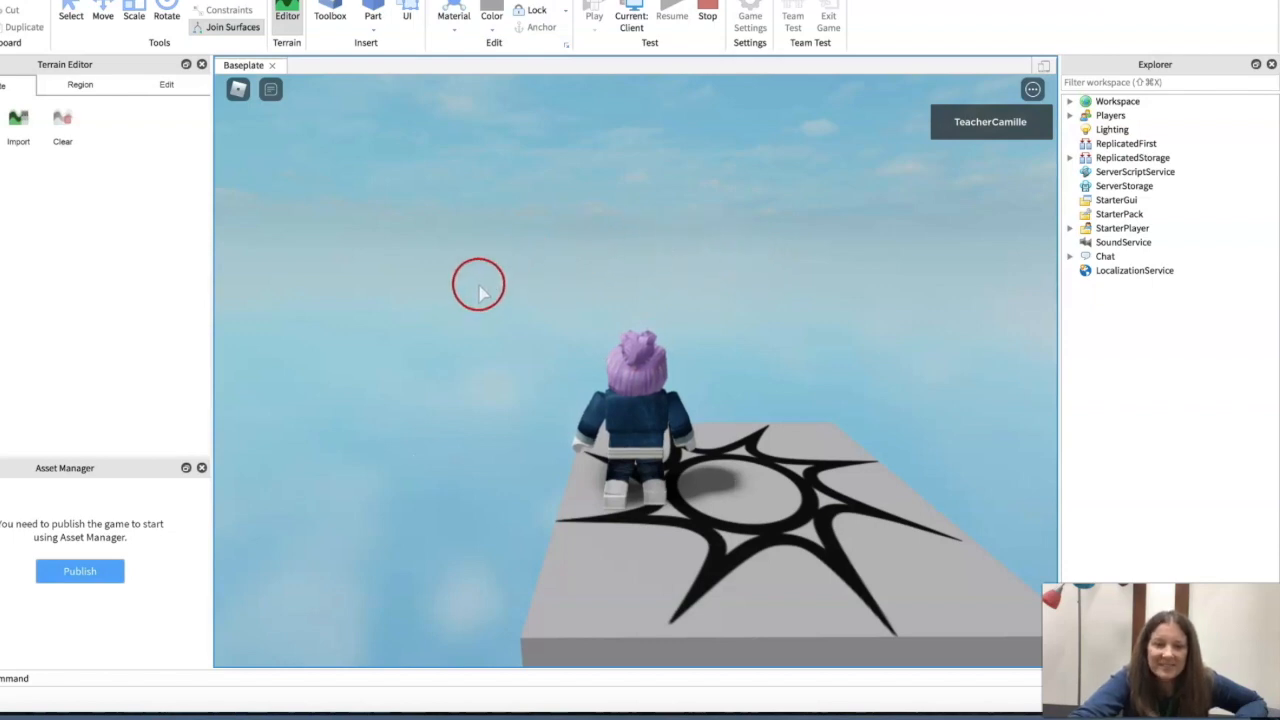
Step: End the playtest and anchor the plain block platform so it stays in place
left_click(708, 13)
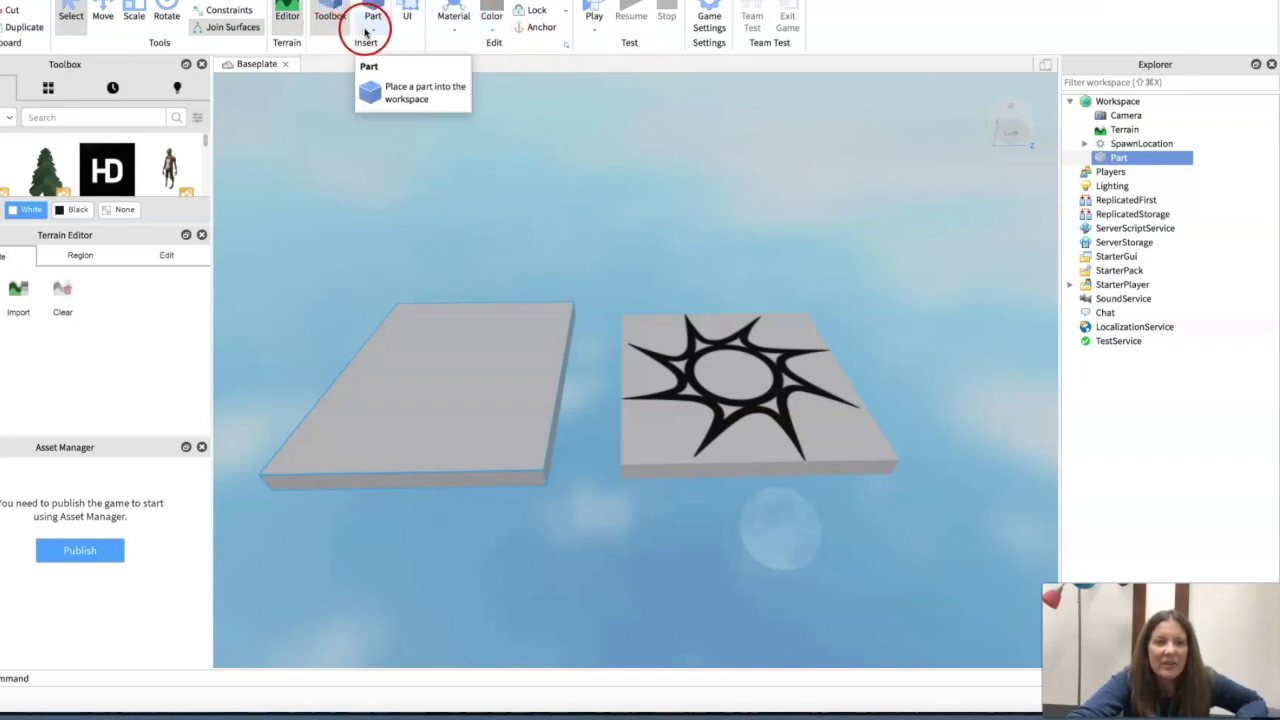
left_click(541, 29)
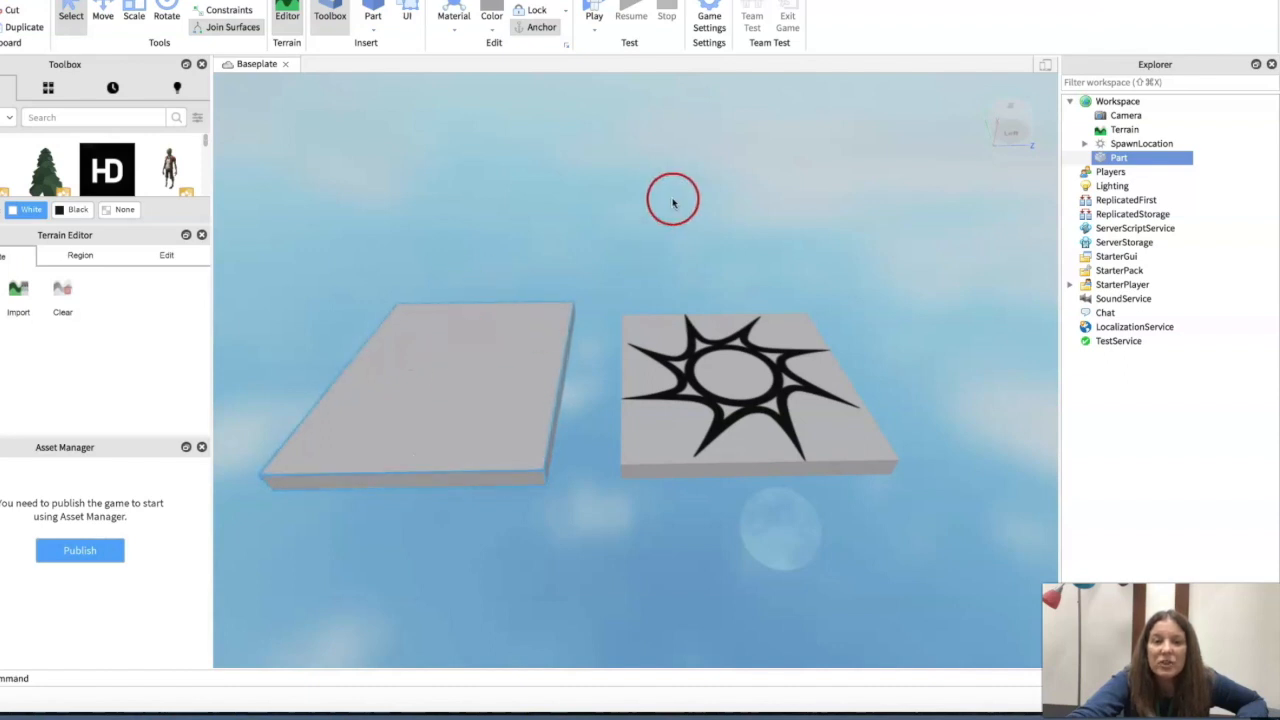
Step: Playtest the place, jump the avatar from the spawn platform onto the plain block platform, and end the playtest
left_click(595, 13)
left_click(921, 89)
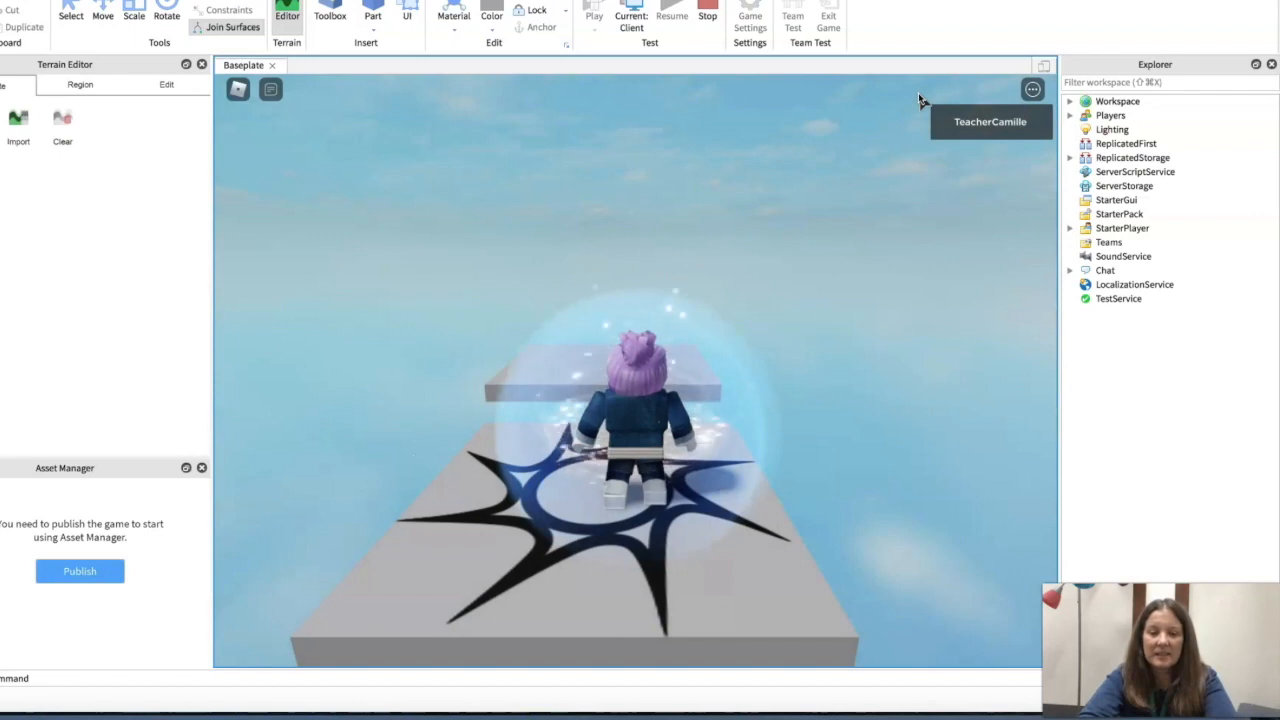
key("w")
key("w")
key("space")
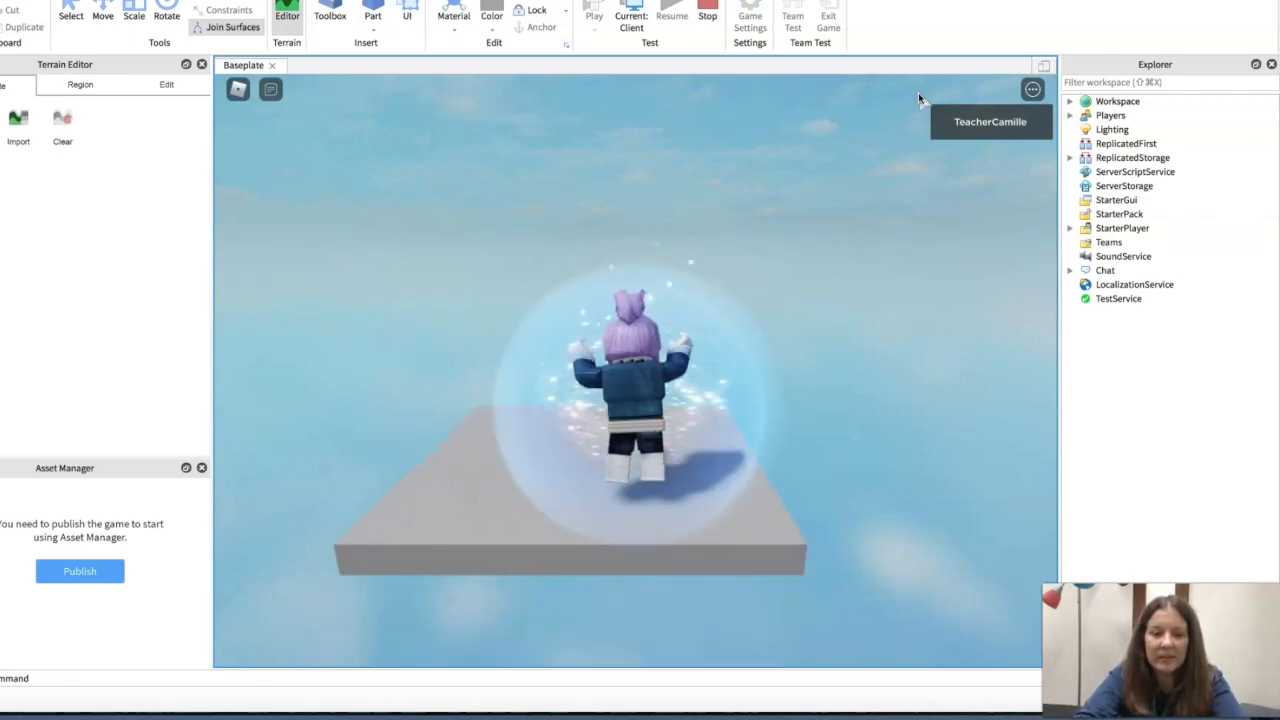
key("Left")
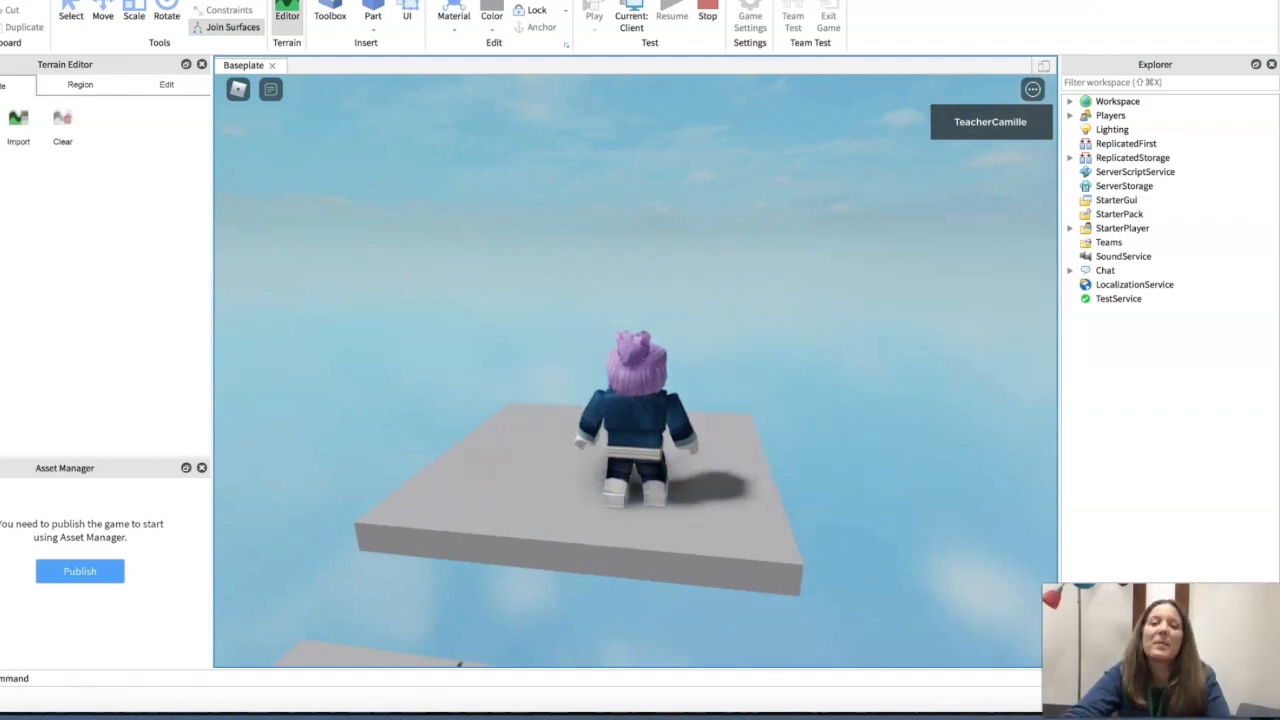
left_click(707, 12)
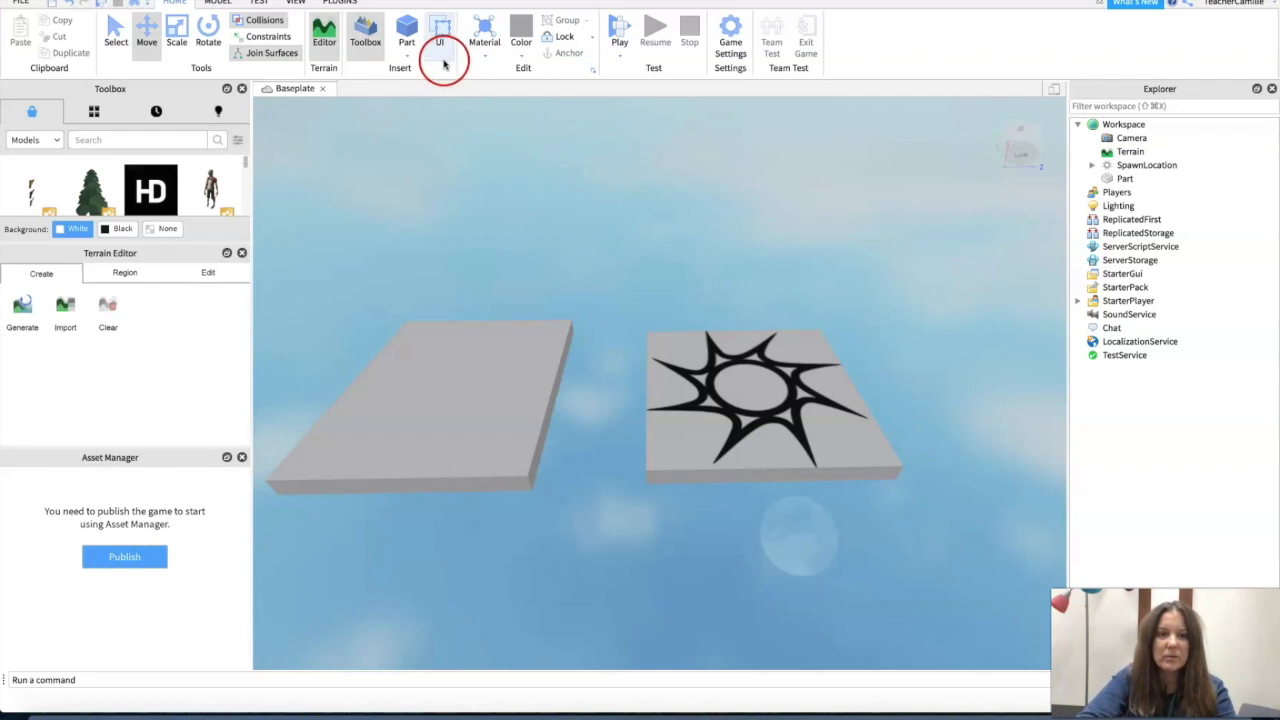
Step: Insert a block part and bring the gap between the two platforms into close view
left_click(407, 40)
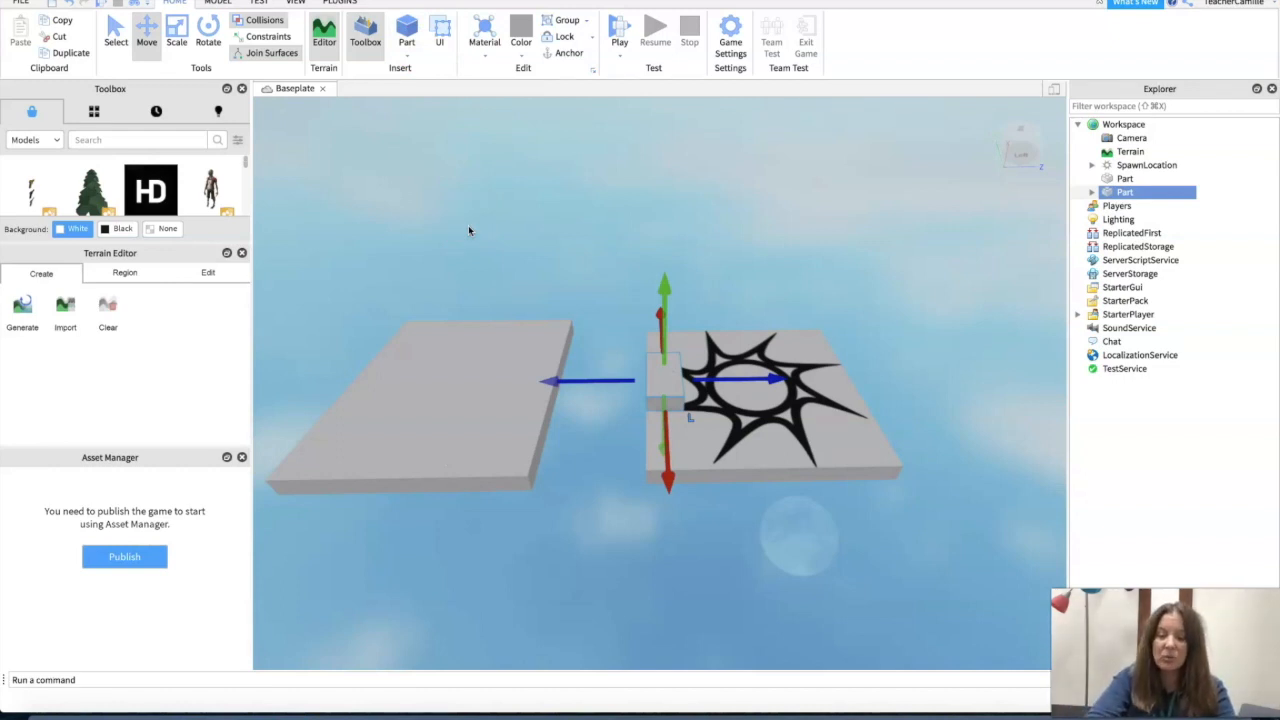
scroll(468, 225, "up", 2)
scroll(468, 225, "down", 5)
scroll(469, 230, "down", 2)
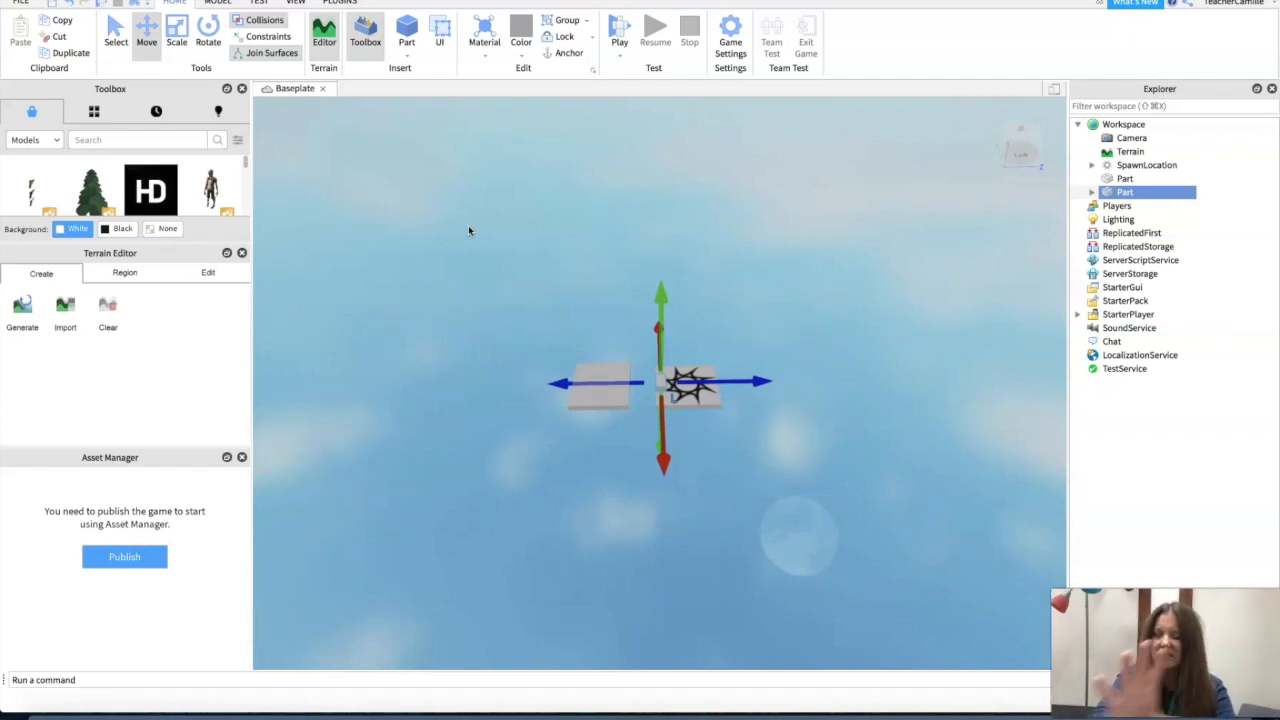
scroll(468, 230, "up", 5)
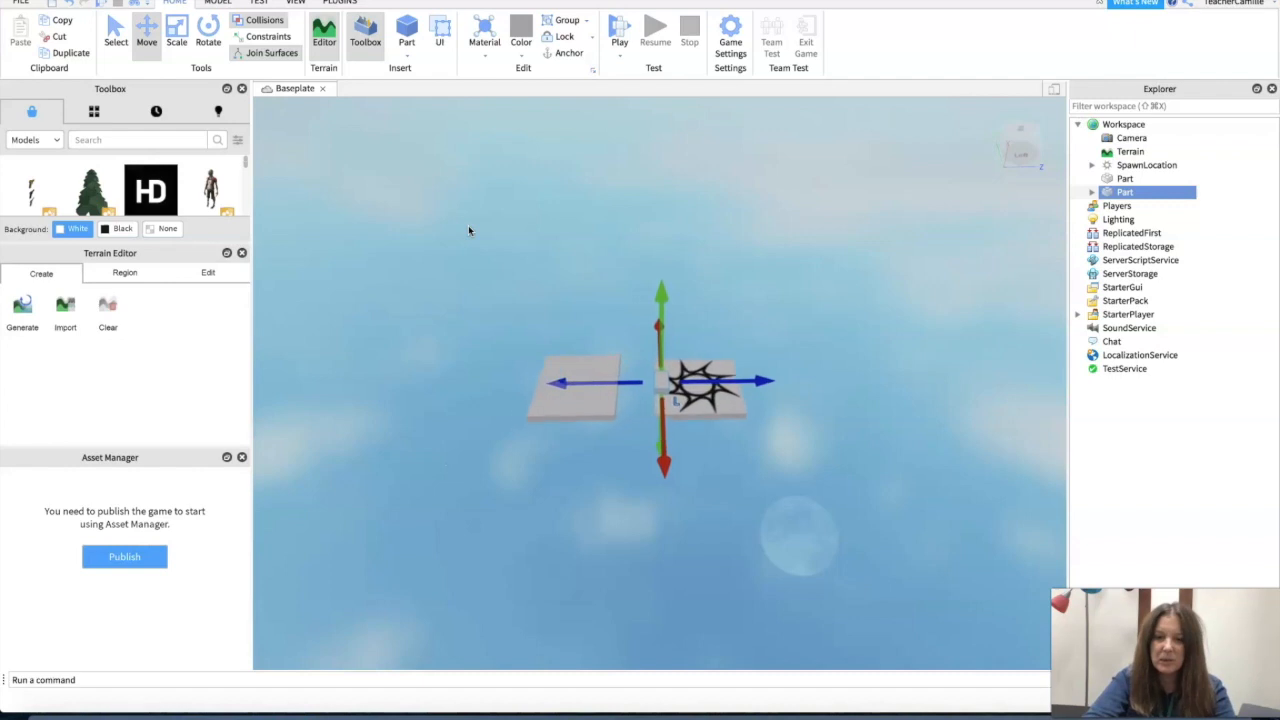
scroll(468, 230, "up", 2)
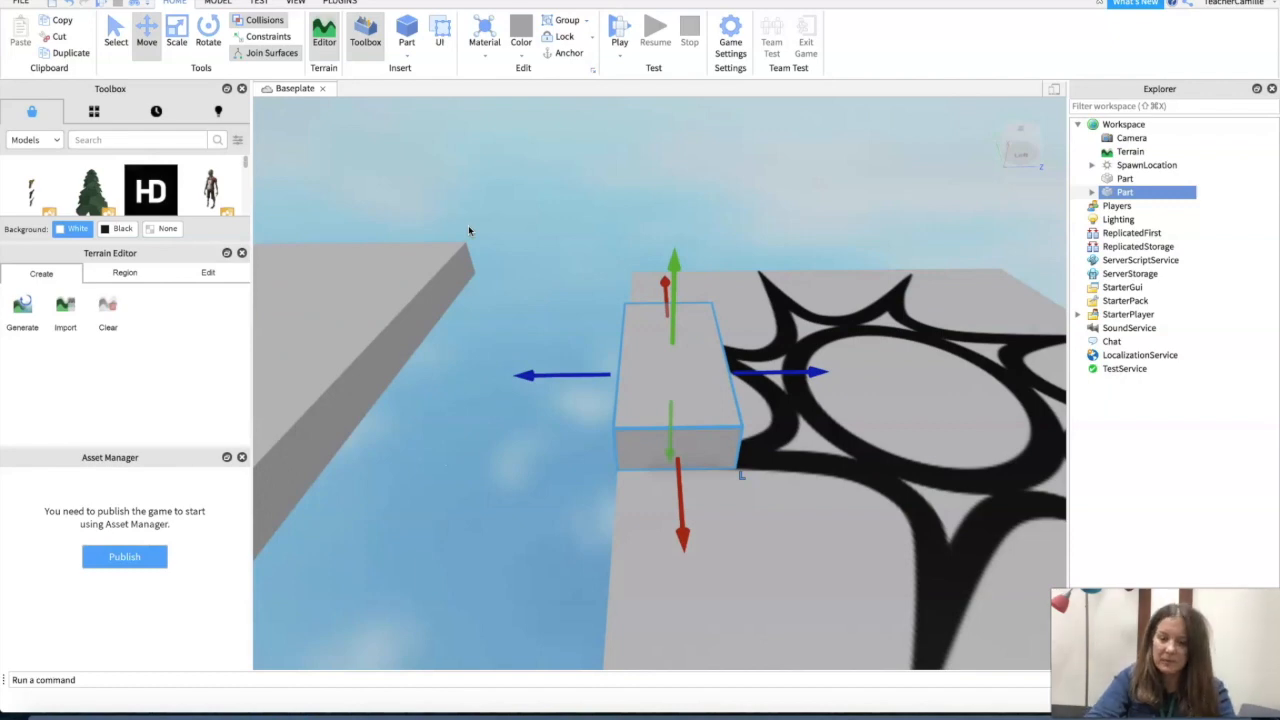
key("d")
key("a")
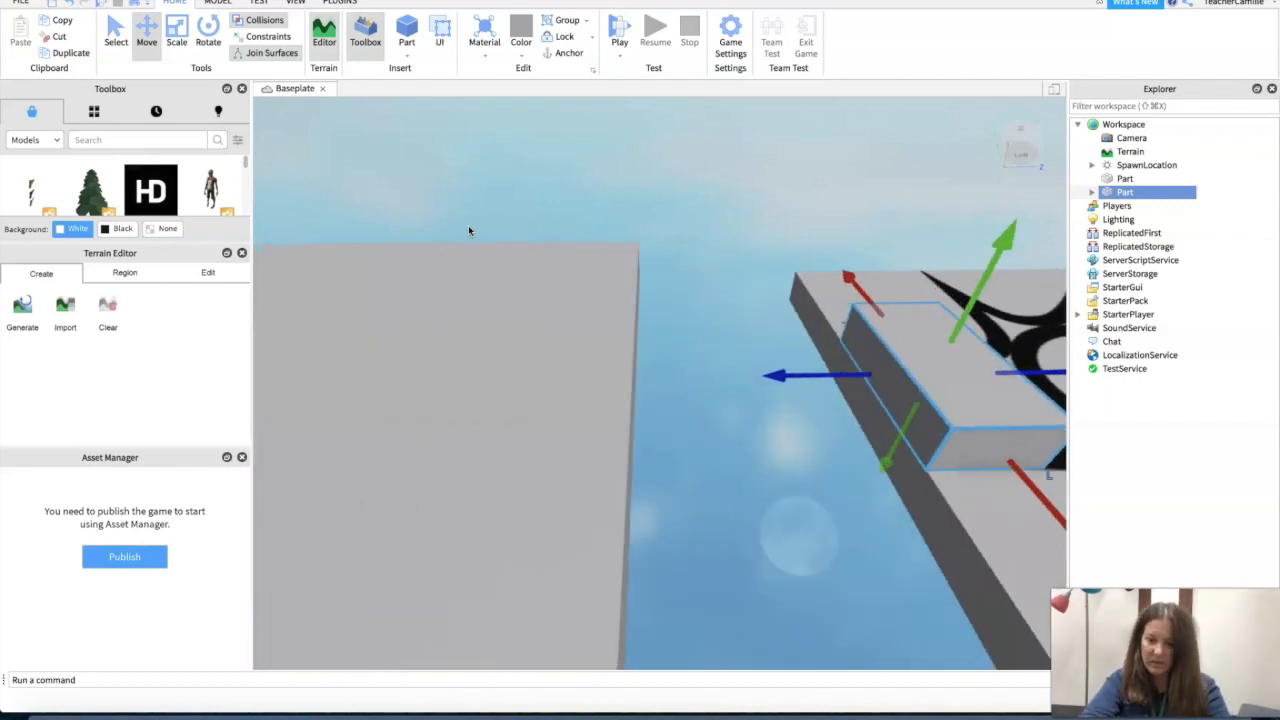
key("a")
key("d")
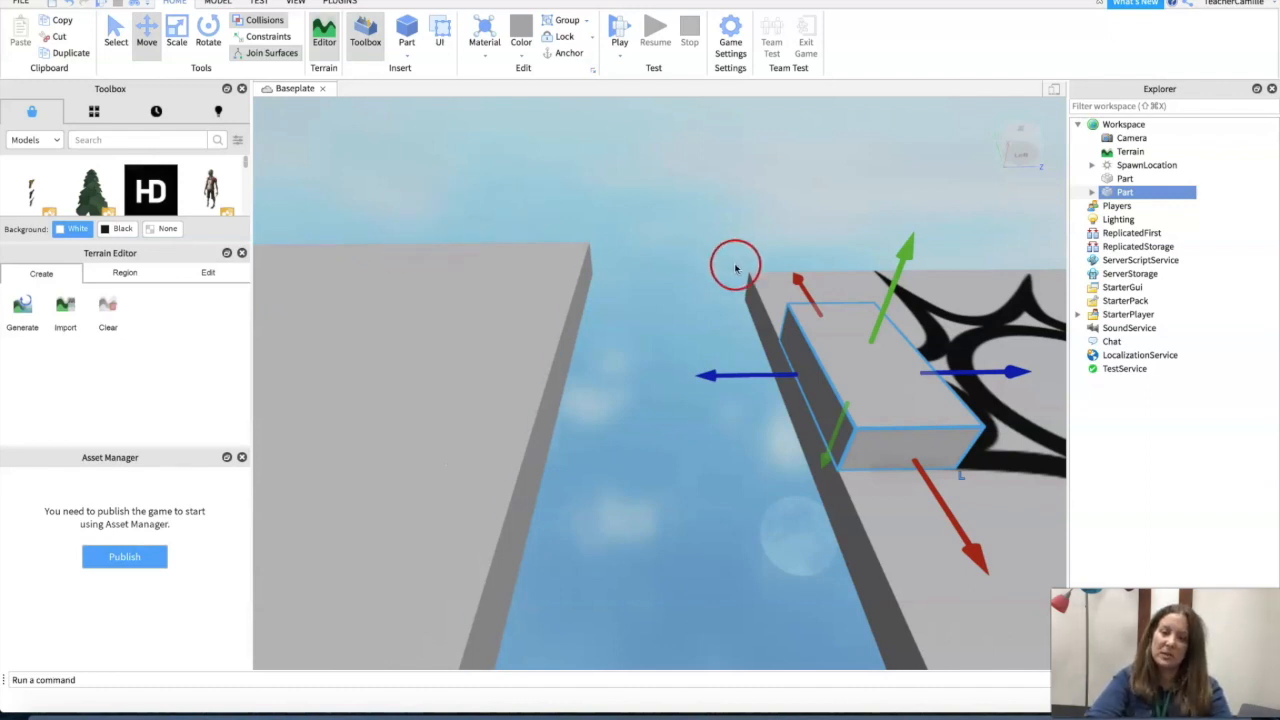
Step: Insert a second block in the gap, and delete both it and the small block on the spawn platform
left_click(406, 54)
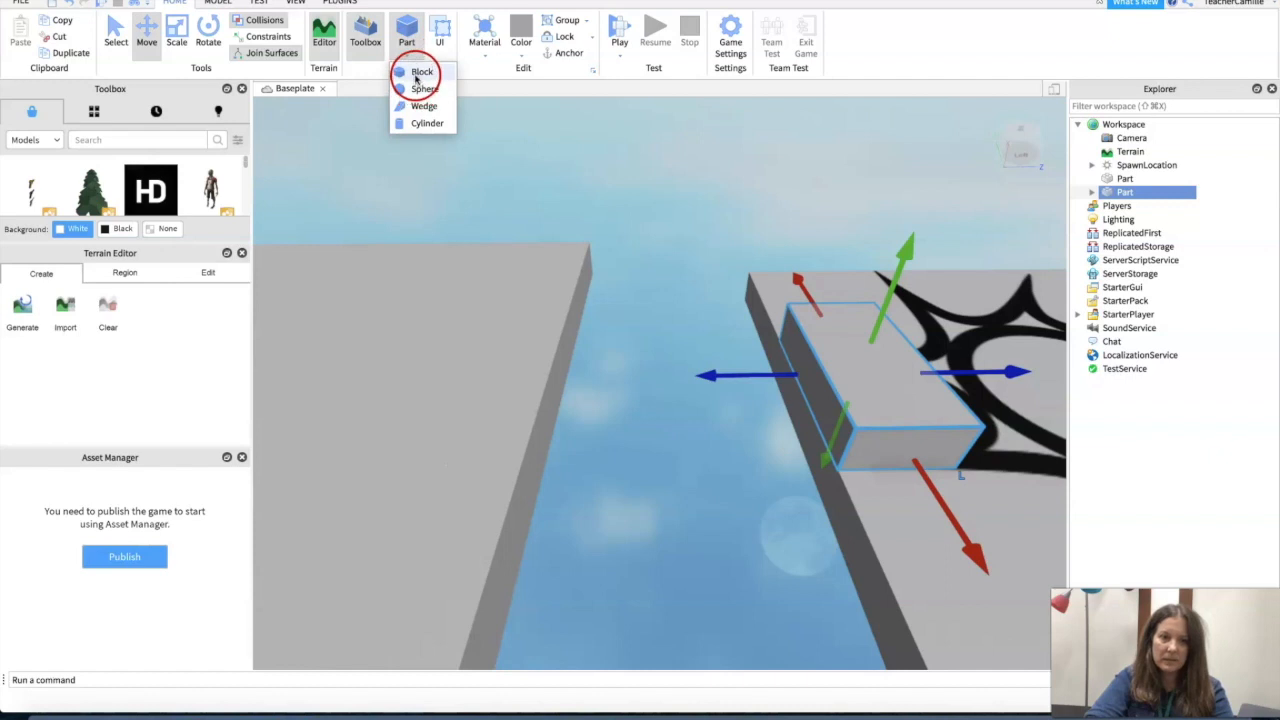
left_click(414, 75)
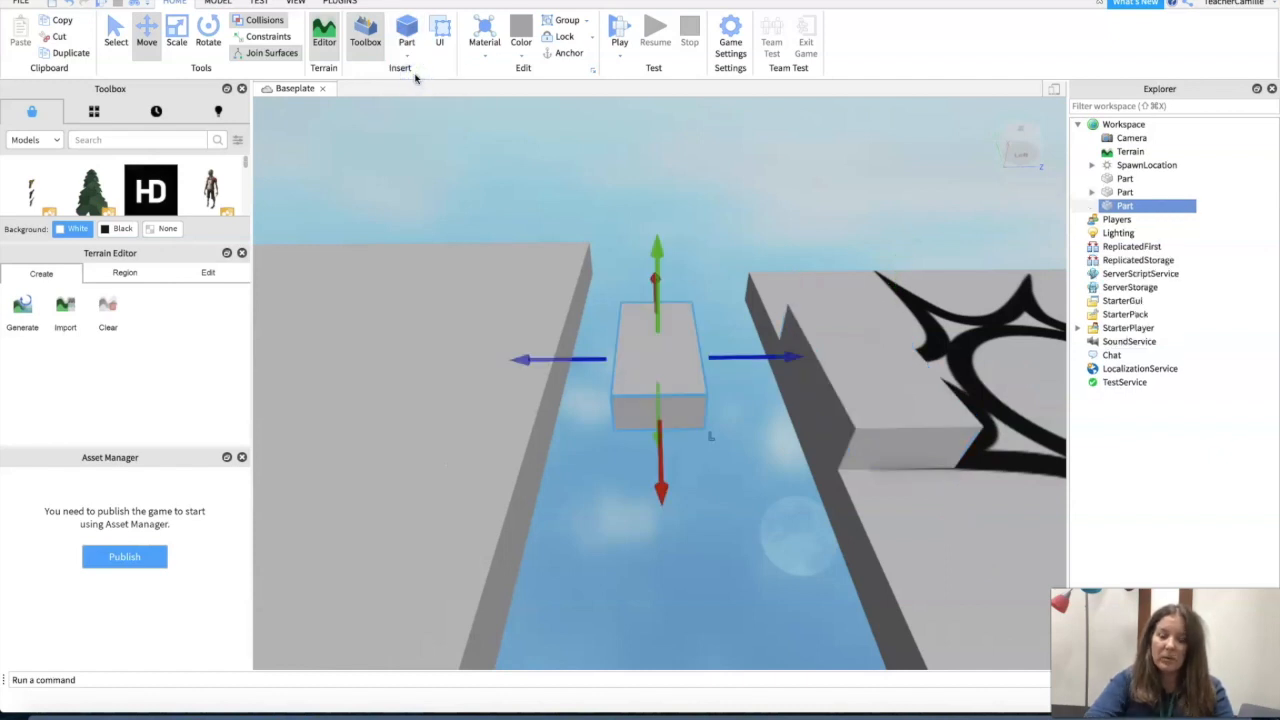
key("Delete")
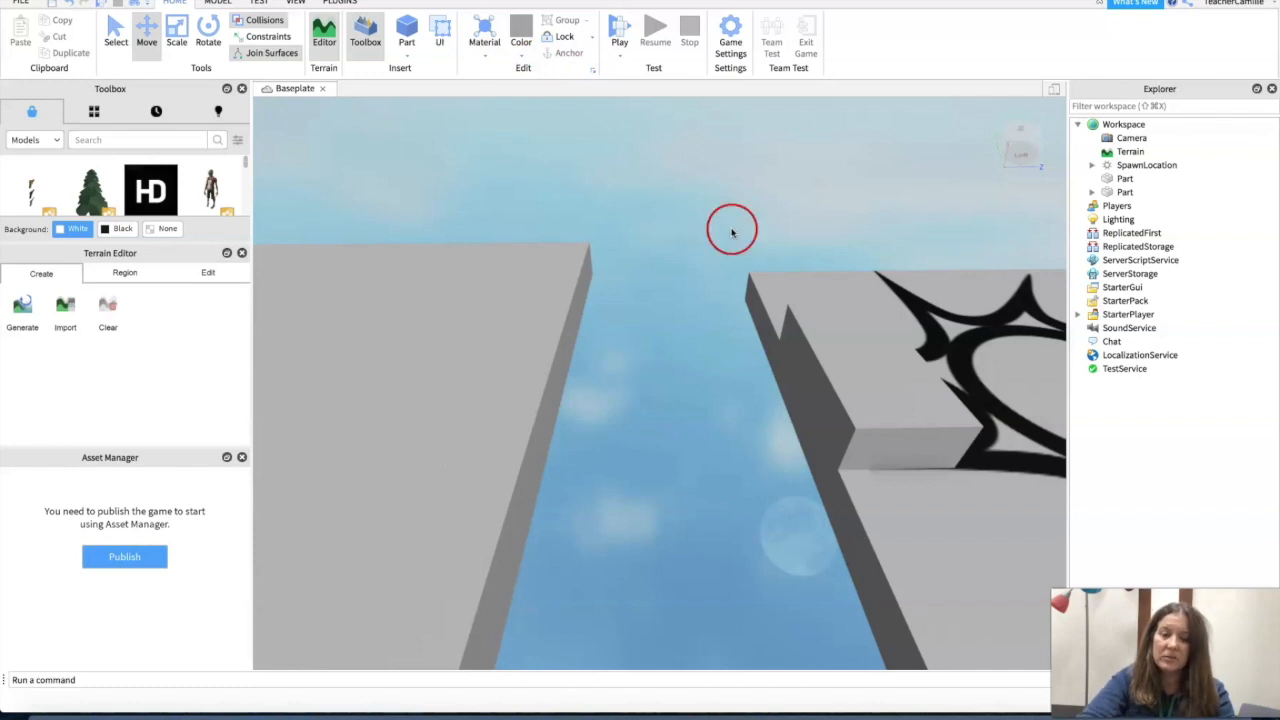
left_click(871, 395)
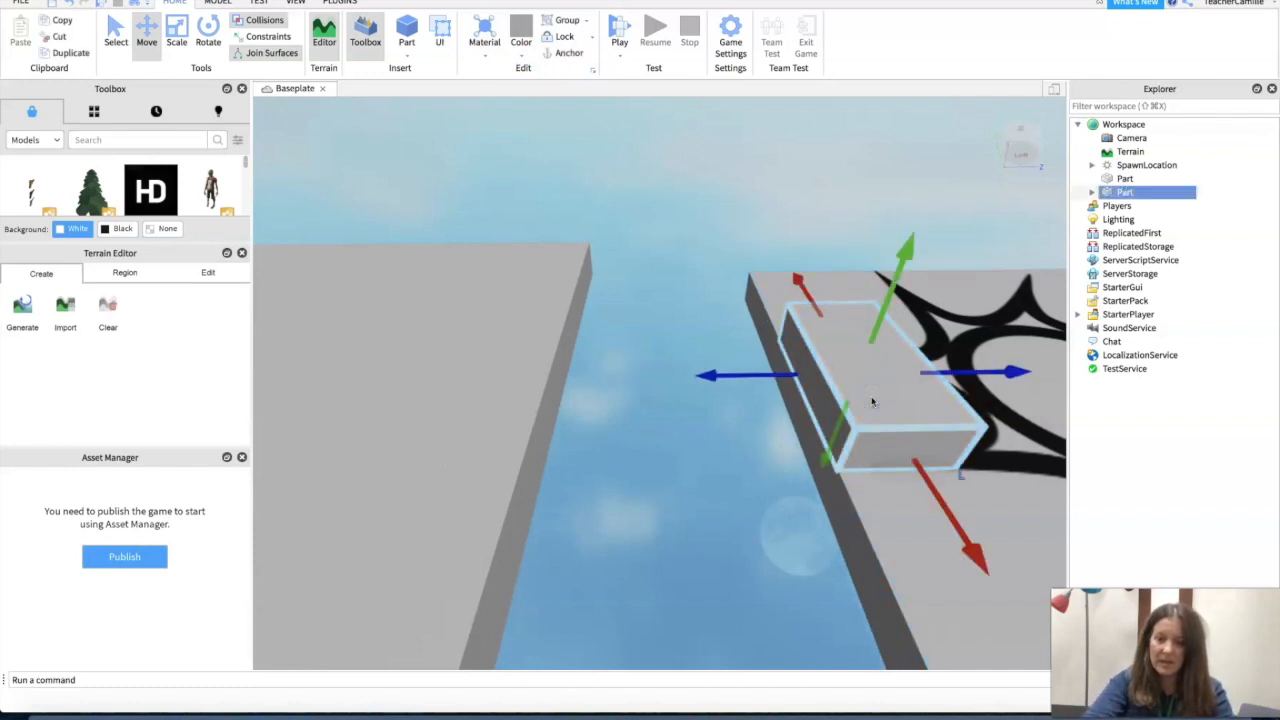
key("Delete")
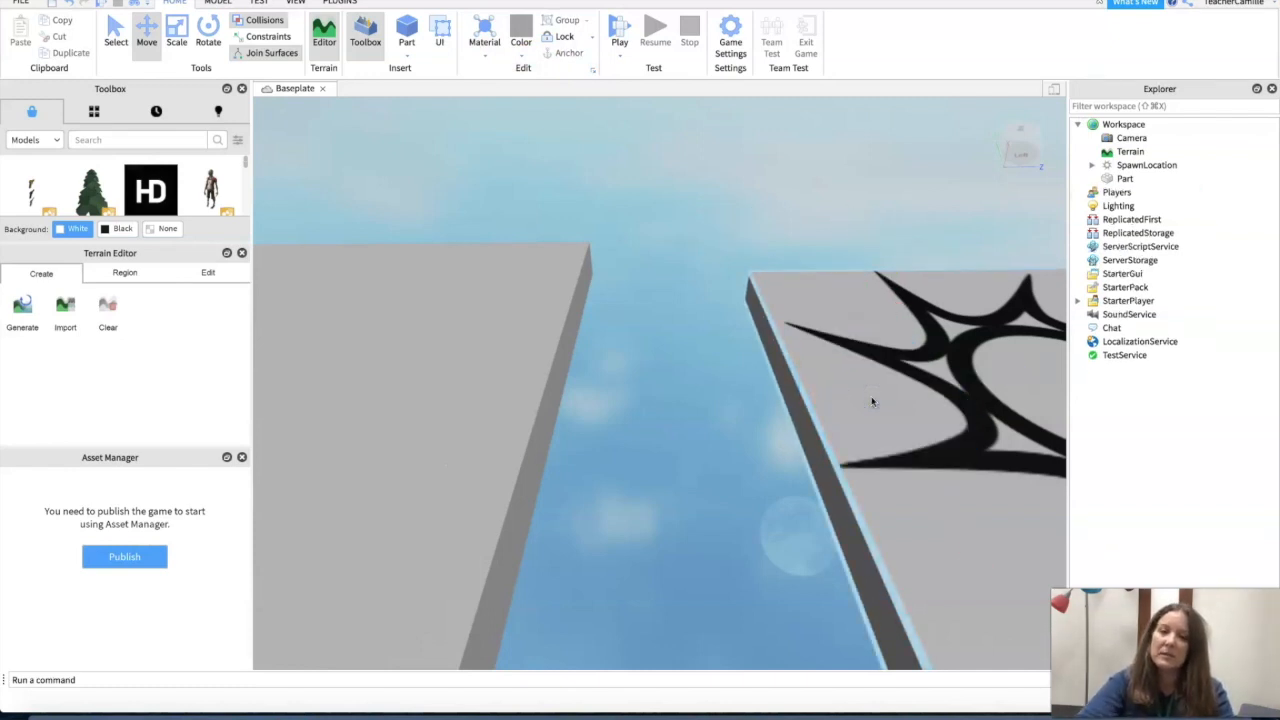
Step: Insert a new block part in the gap between the plain platform and the spawn platform
left_click(408, 46)
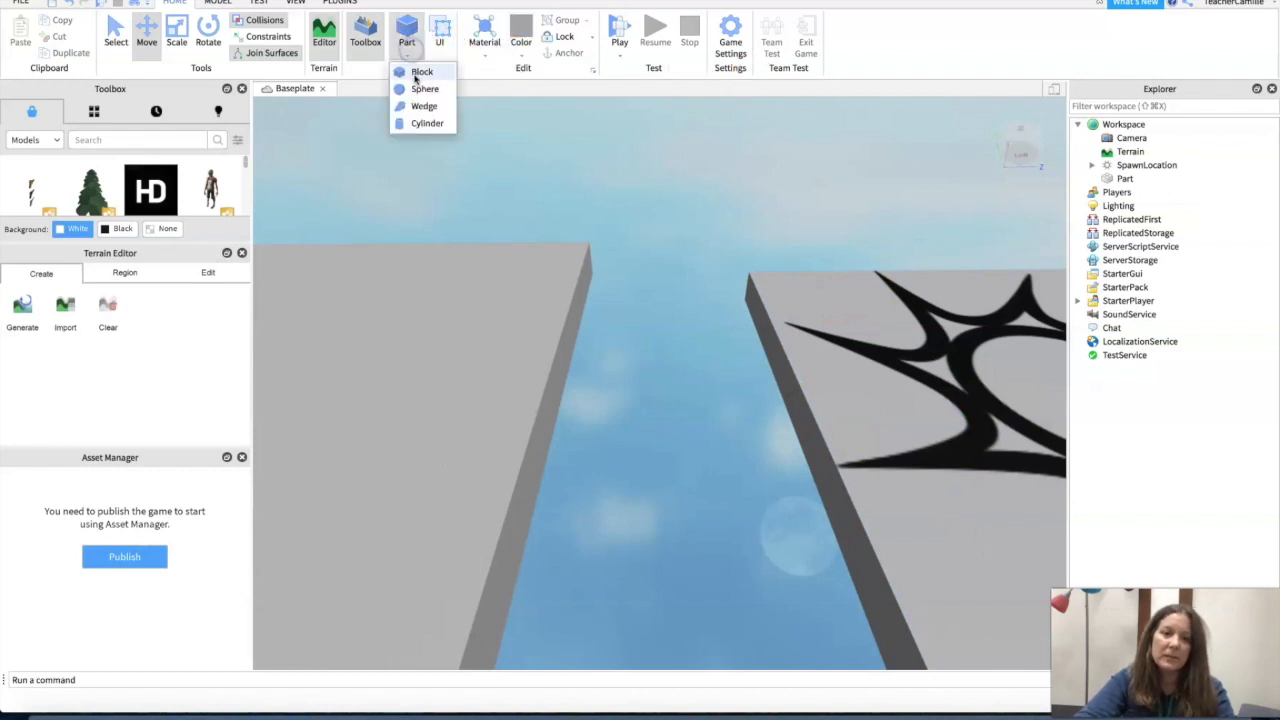
left_click(418, 72)
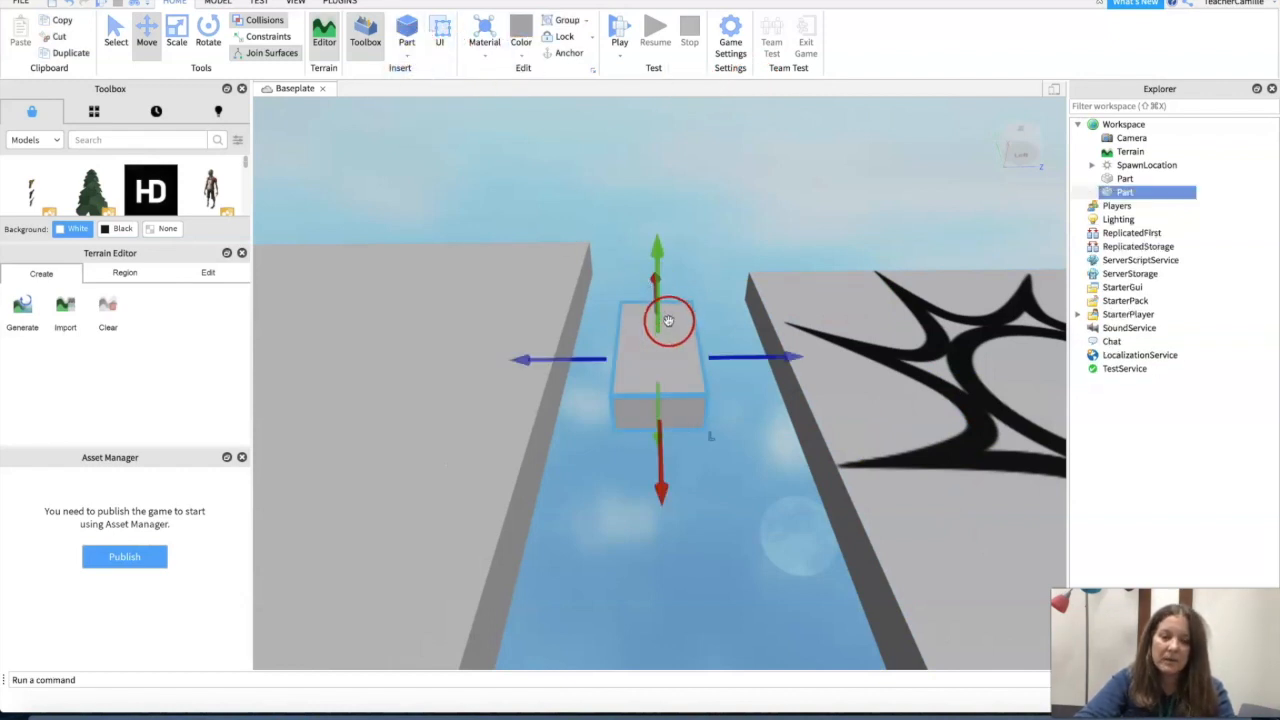
Step: Test moving the small block along the blue axis against the spawn platform with collisions on, and slide it back
left_click(260, 20)
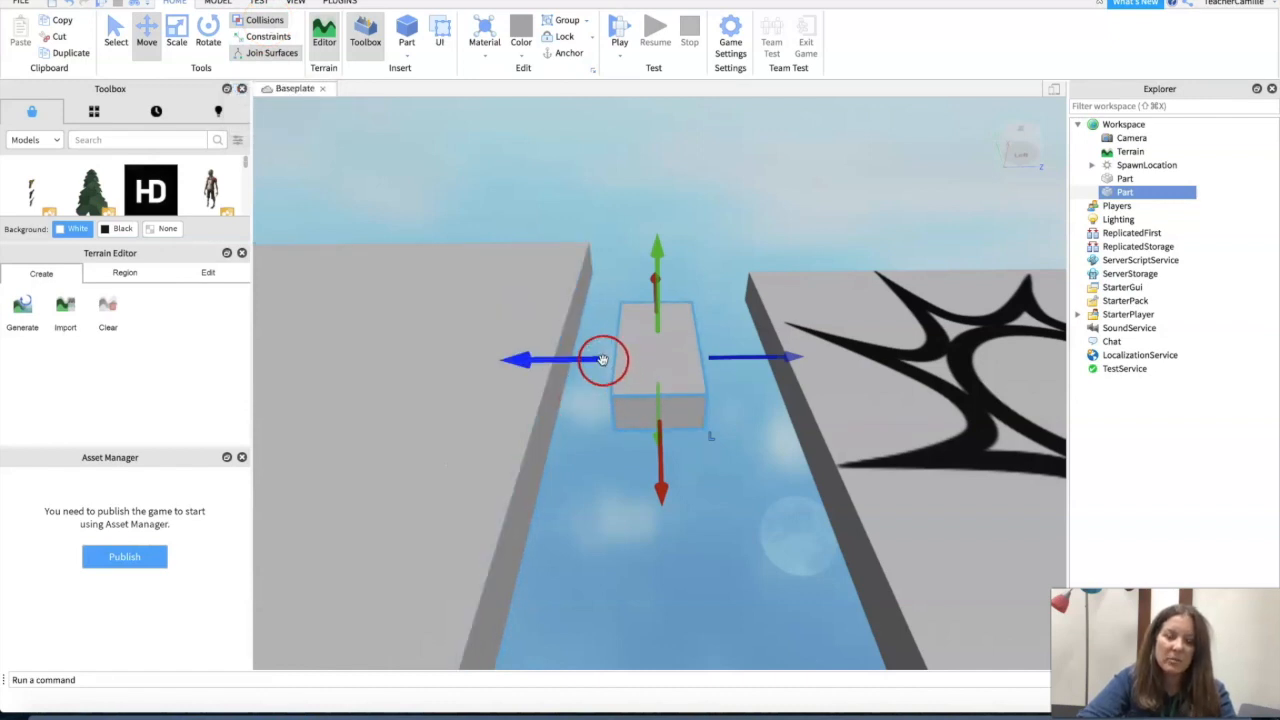
left_click_drag(556, 363, 668, 367)
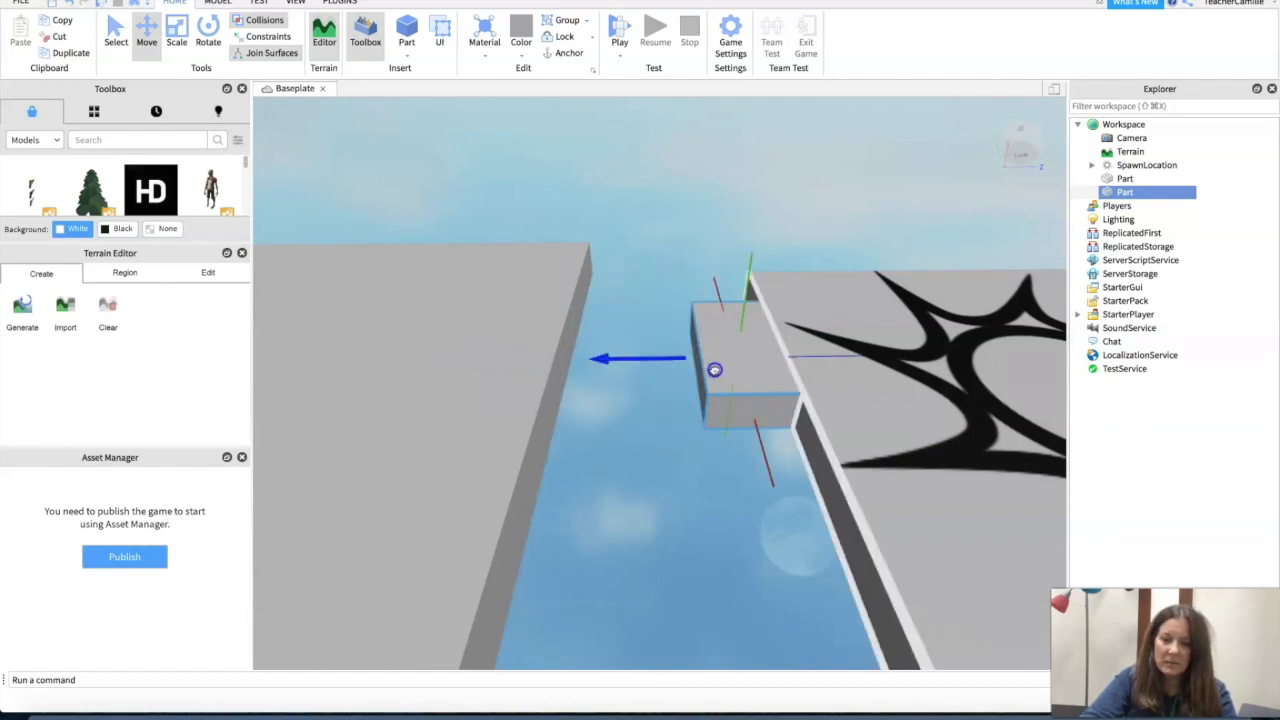
left_click(669, 365)
left_click_drag(655, 360, 614, 378)
Step: Turn collisions off, try moving the small block freely between the platforms, and turn collisions on again
left_click(268, 21)
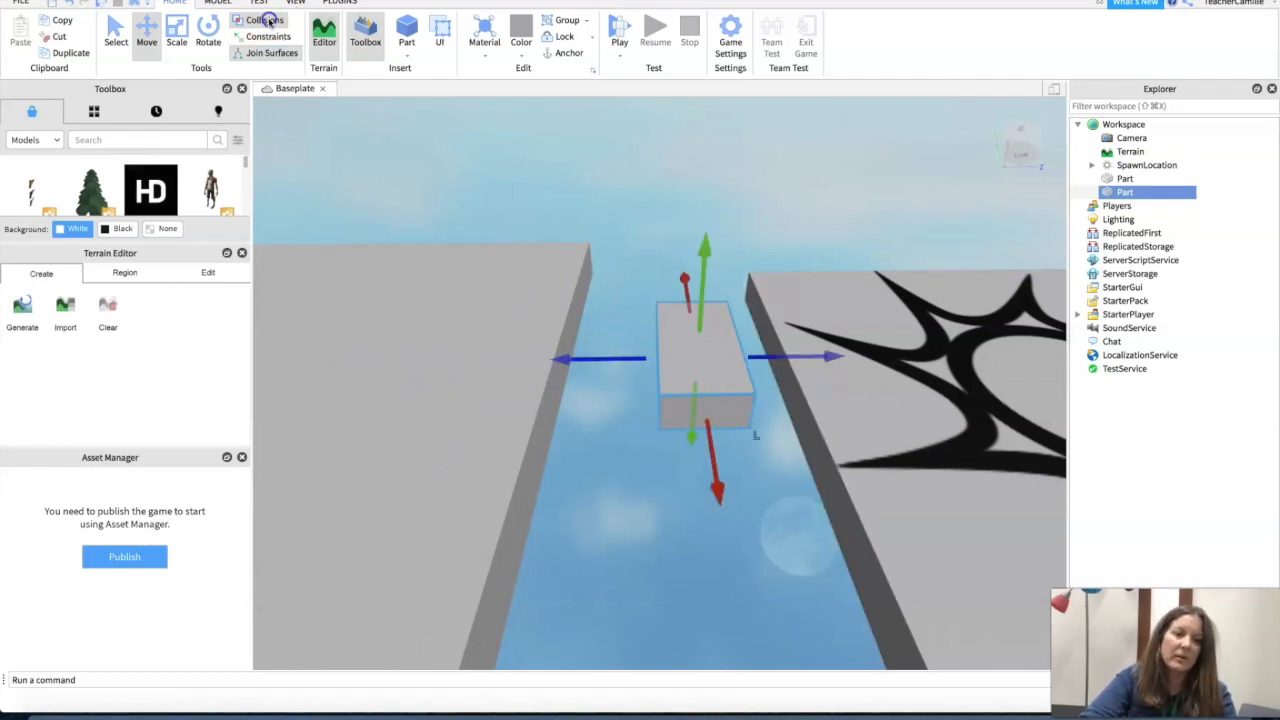
left_click(680, 346)
left_click_drag(680, 347, 600, 486)
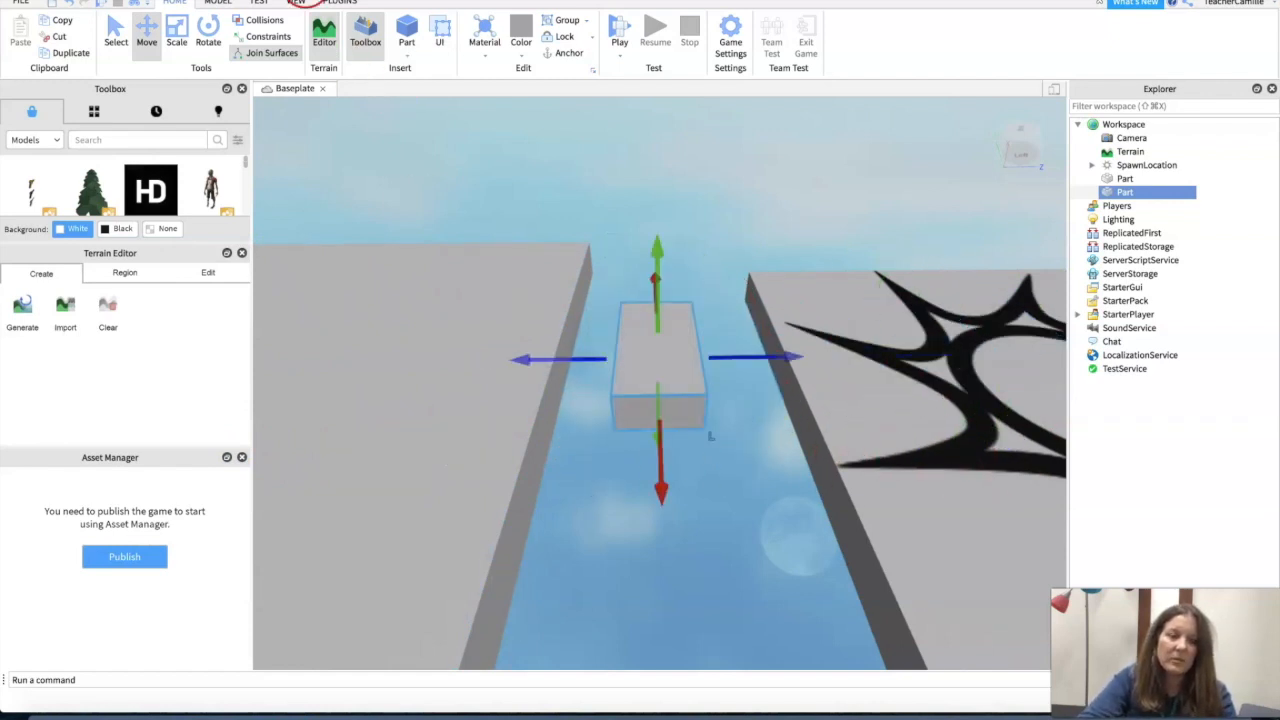
left_click(278, 20)
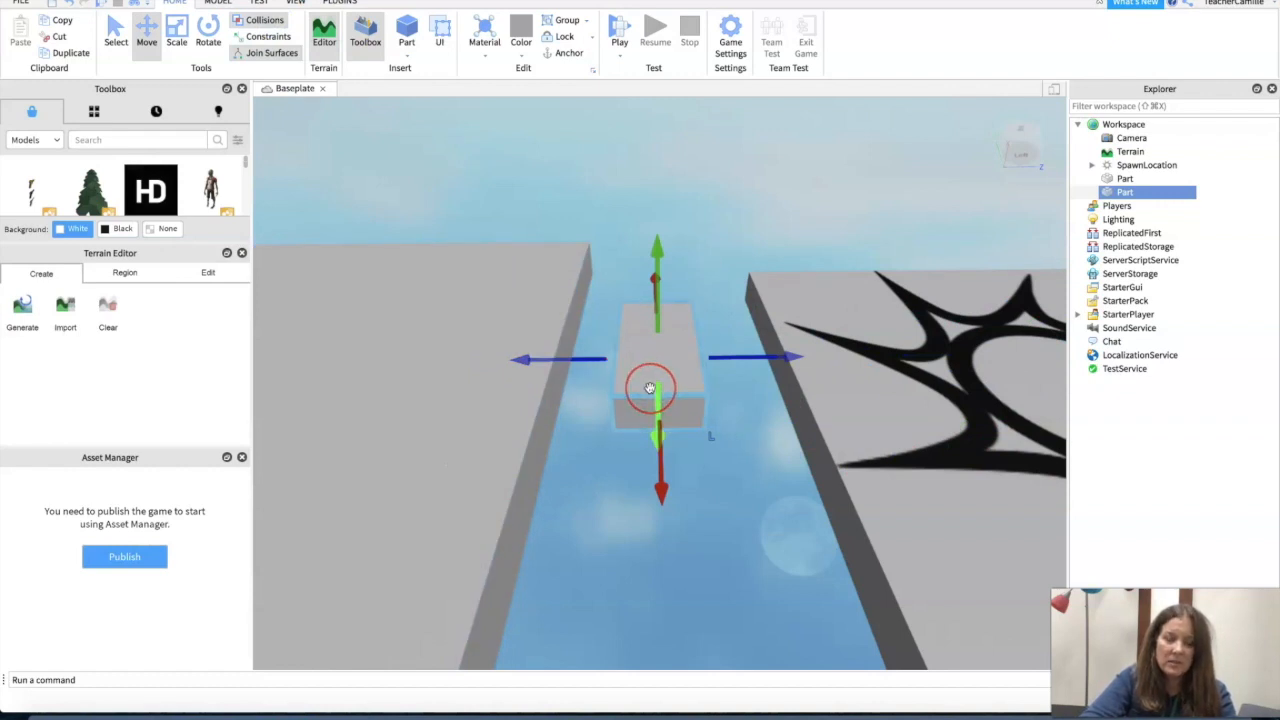
Step: Raise the small block slightly along the green axis and deselect it
left_click_drag(657, 236, 657, 209)
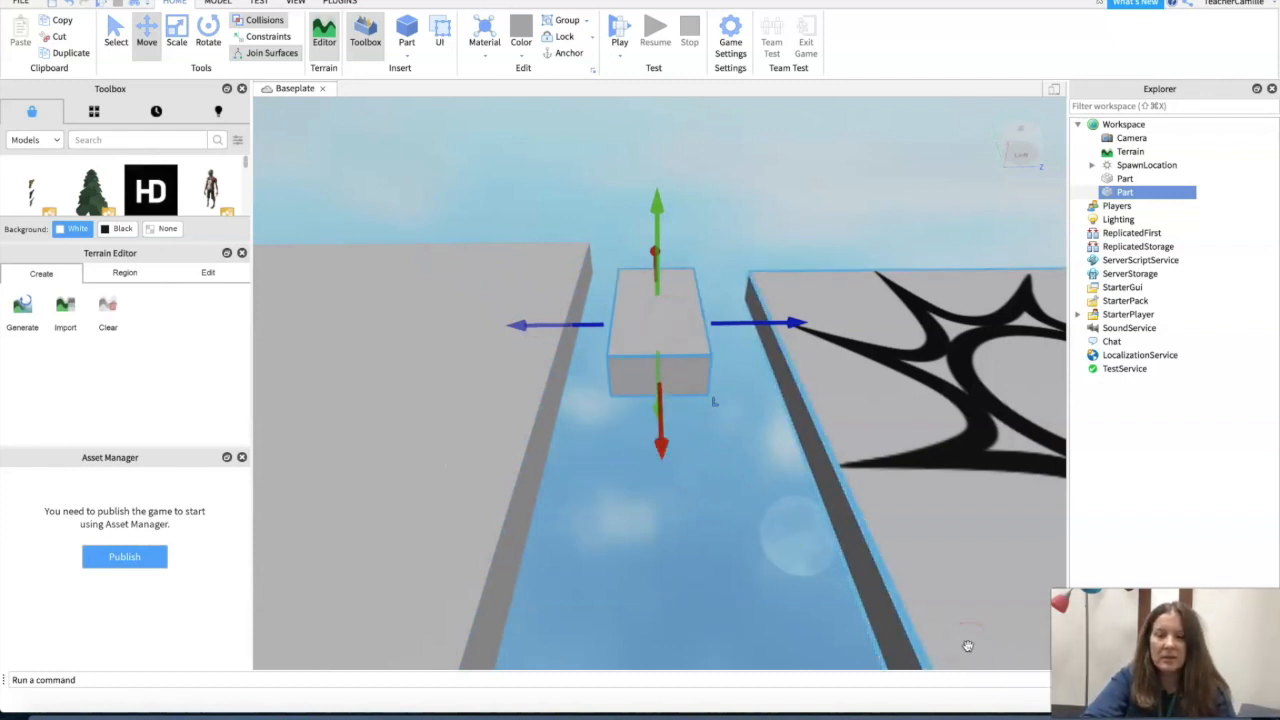
left_click(790, 229)
Step: Move the view away from the platforms, select the small block between them, and focus the view on it
scroll(789, 224, "down", 6)
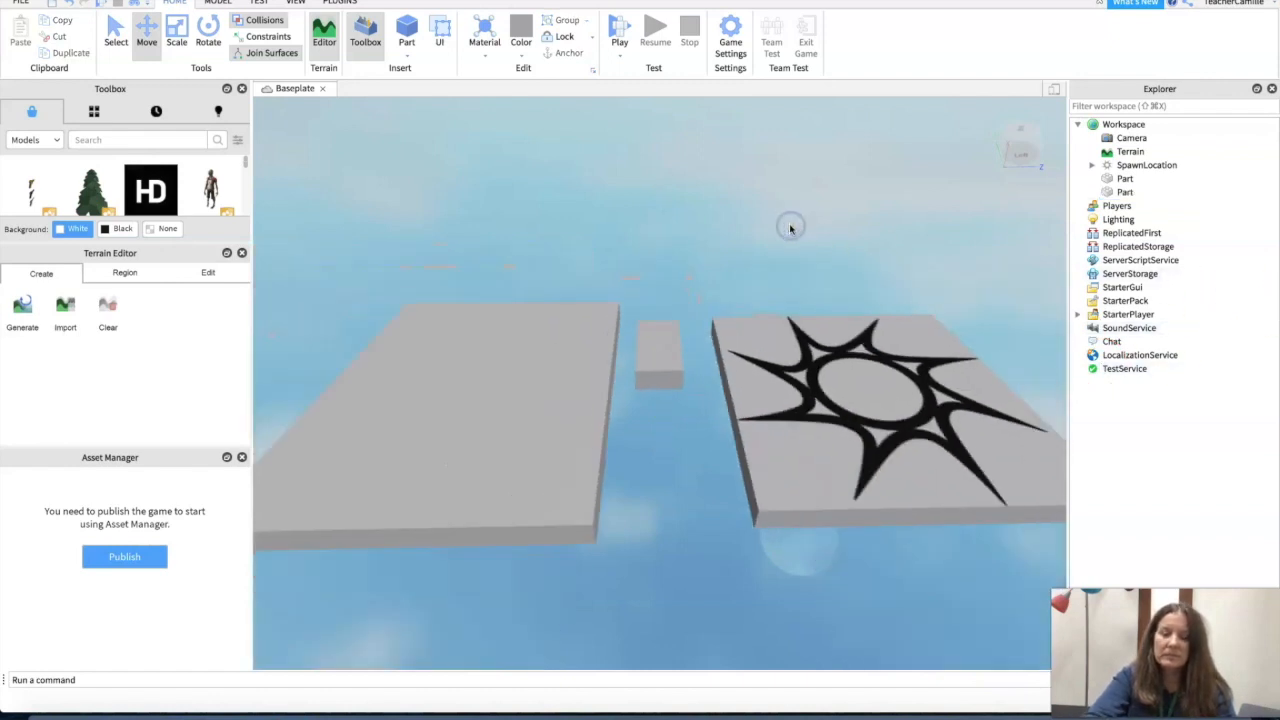
key("a")
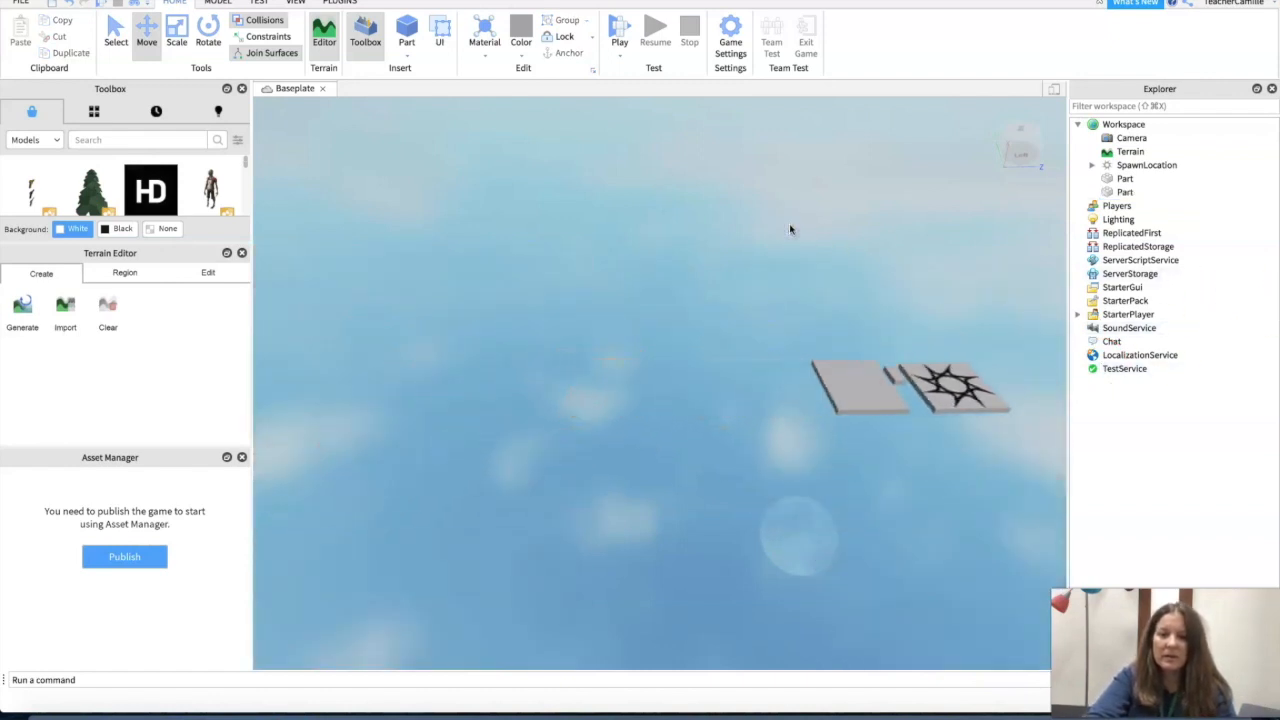
key("d")
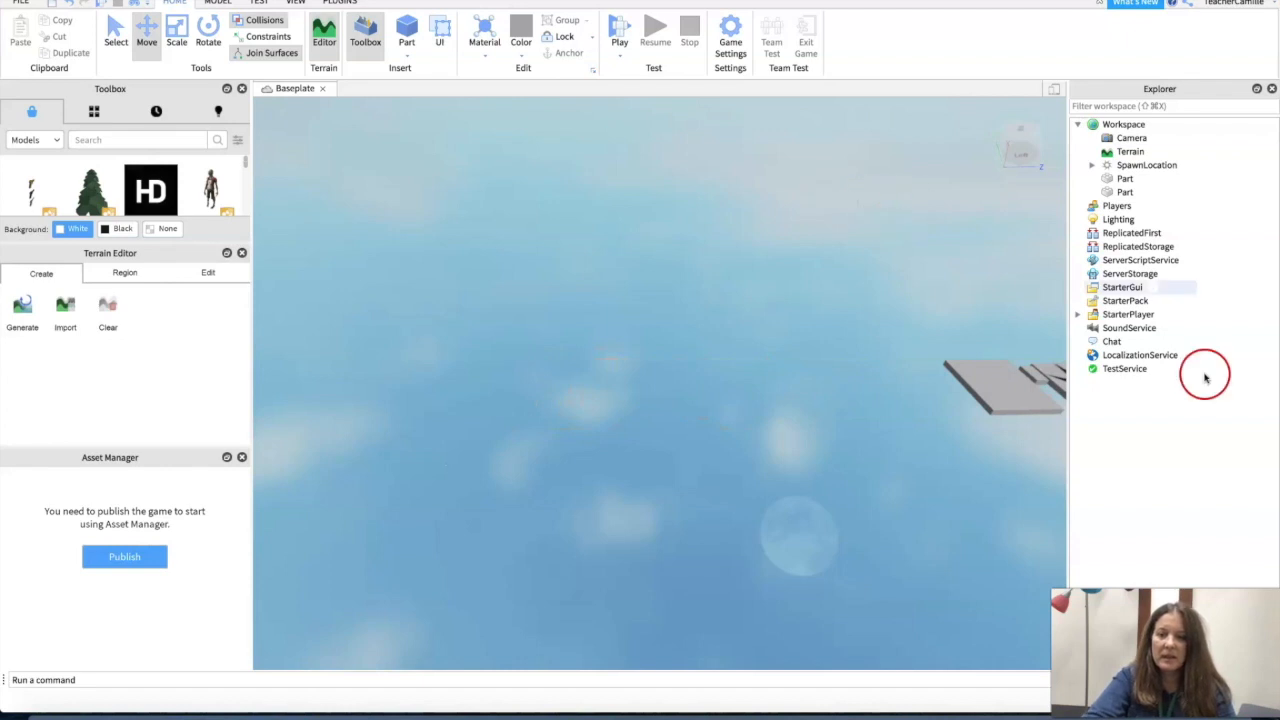
key("d")
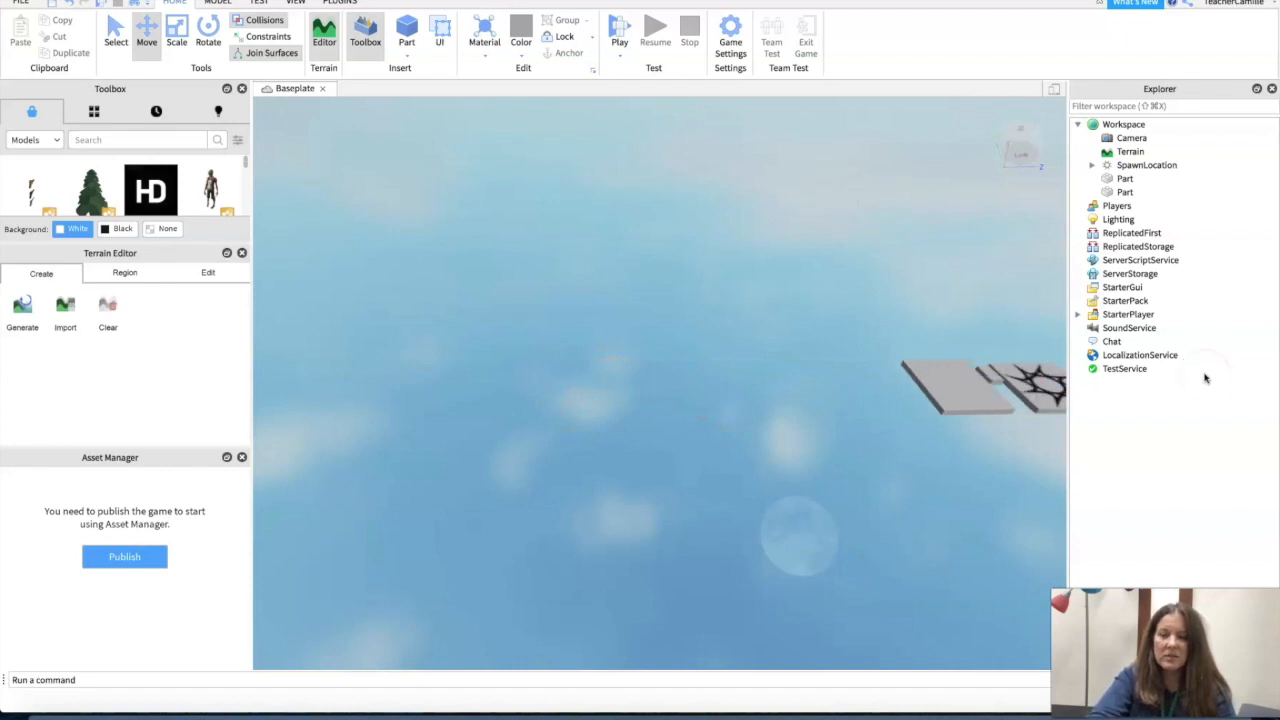
left_click(993, 381)
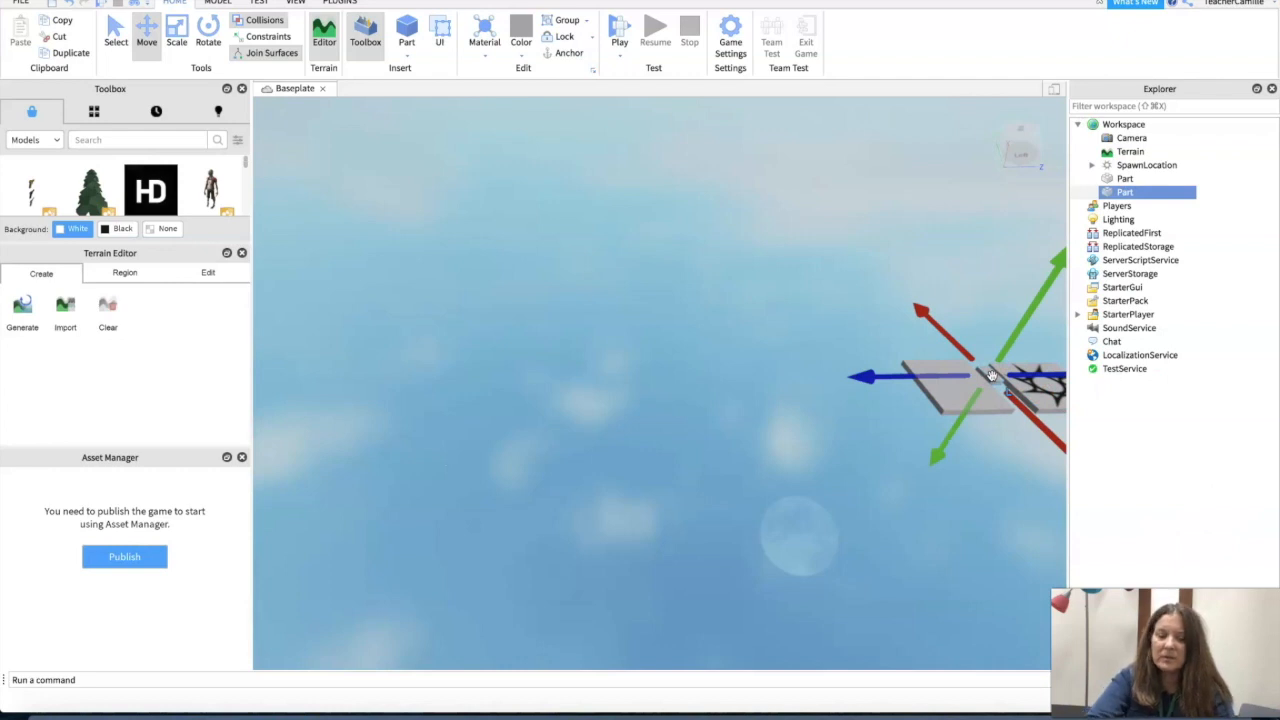
key("f")
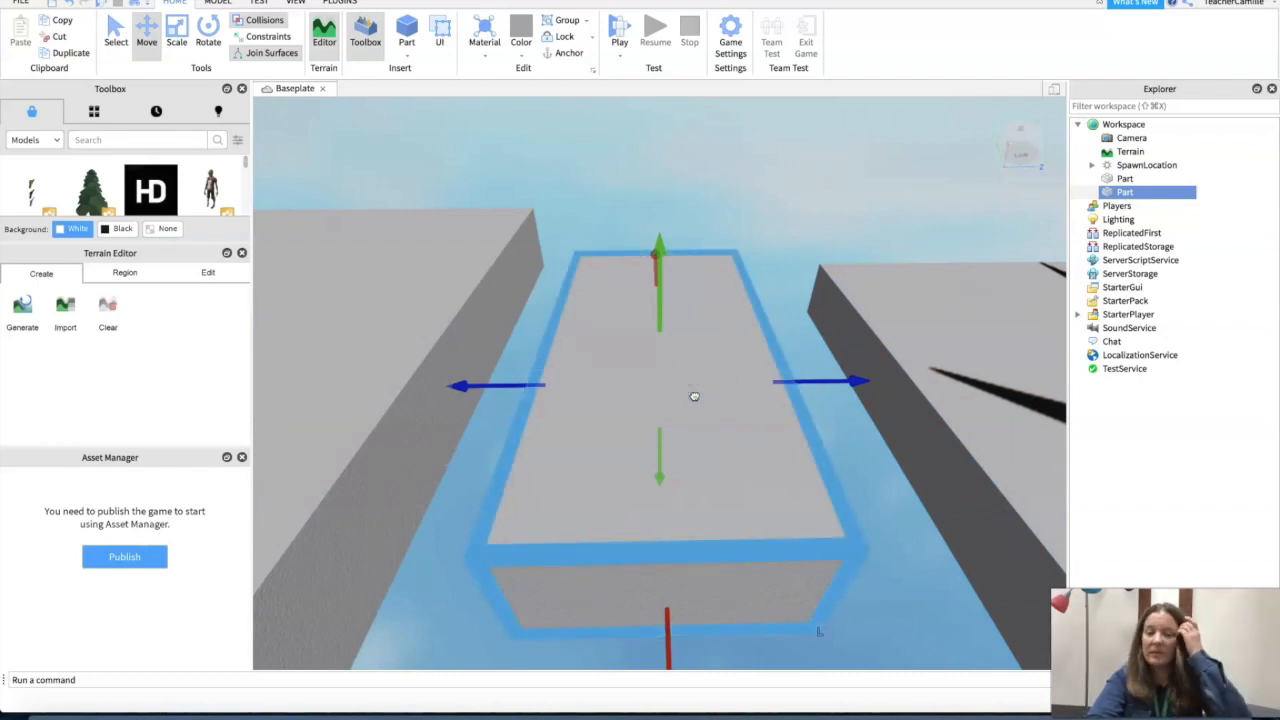
key("d")
key("a")
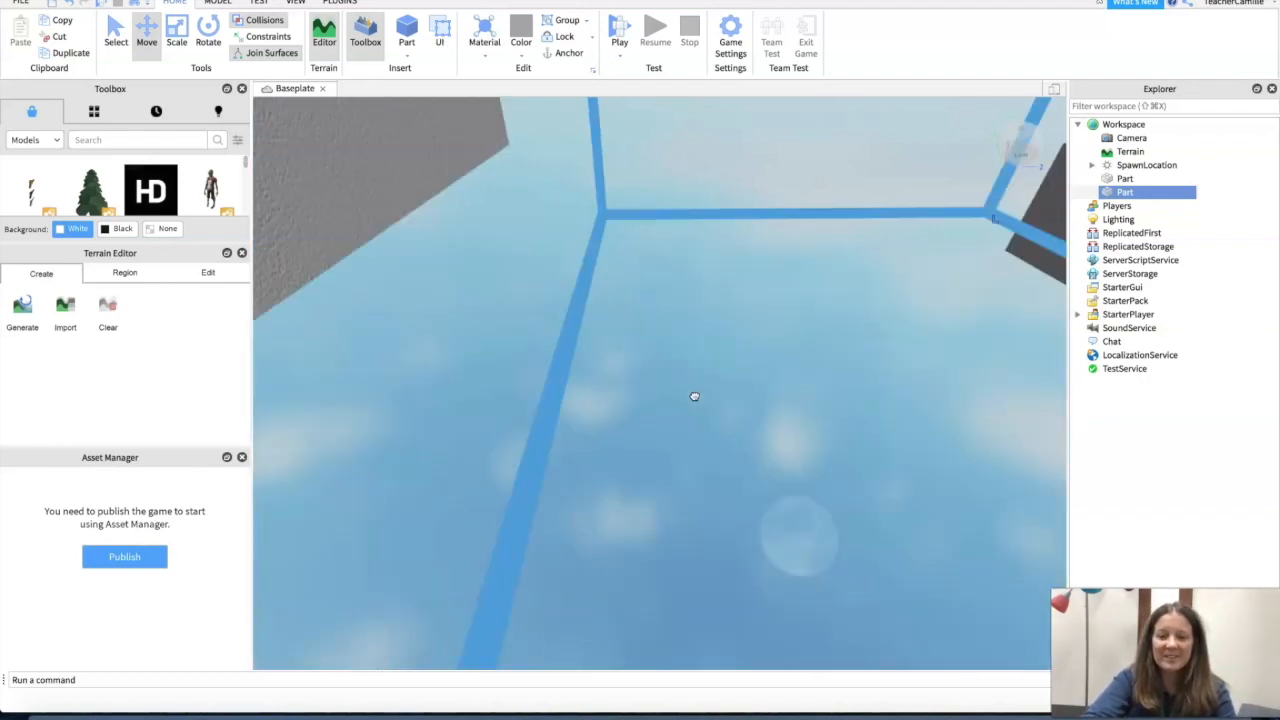
key("f")
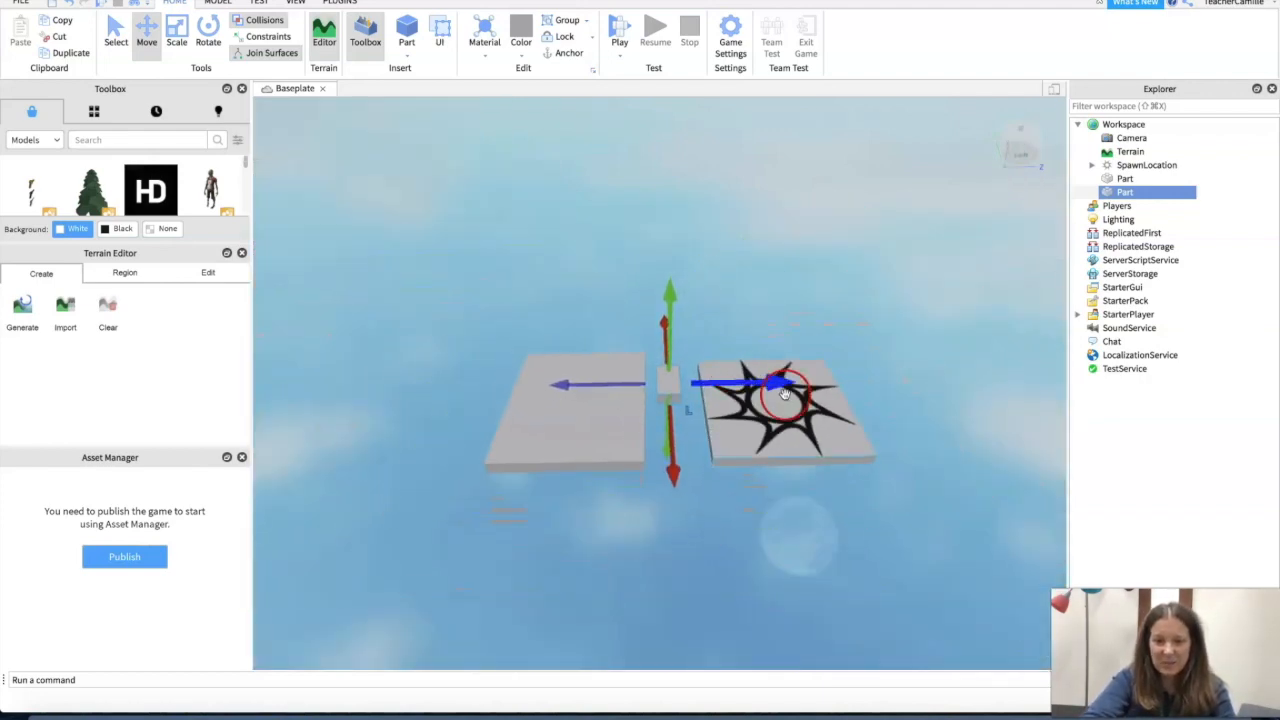
Step: Select the spawn platform, focus the view on it, and orbit to look across it towards the other blocks
left_click(789, 421)
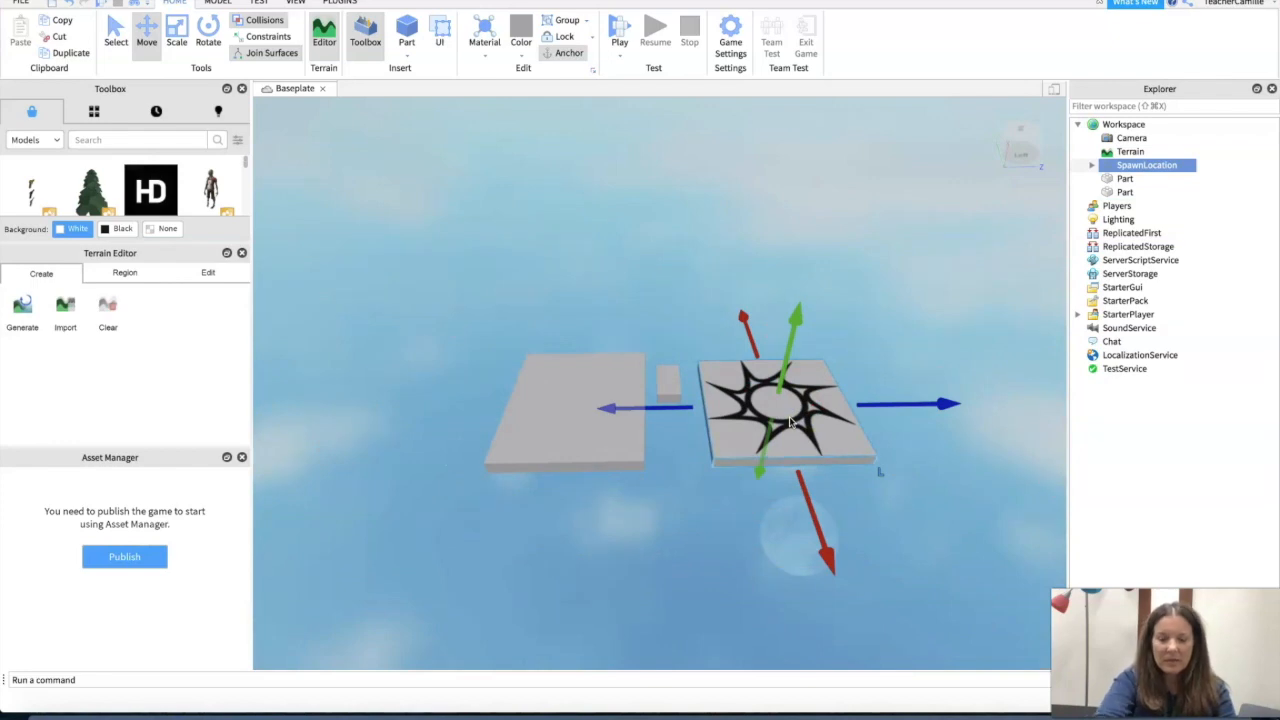
key("f")
mouse_move(872, 377)
right_mouse_down()
mouse_move(860, 377)
mouse_move(872, 377)
right_mouse_up()
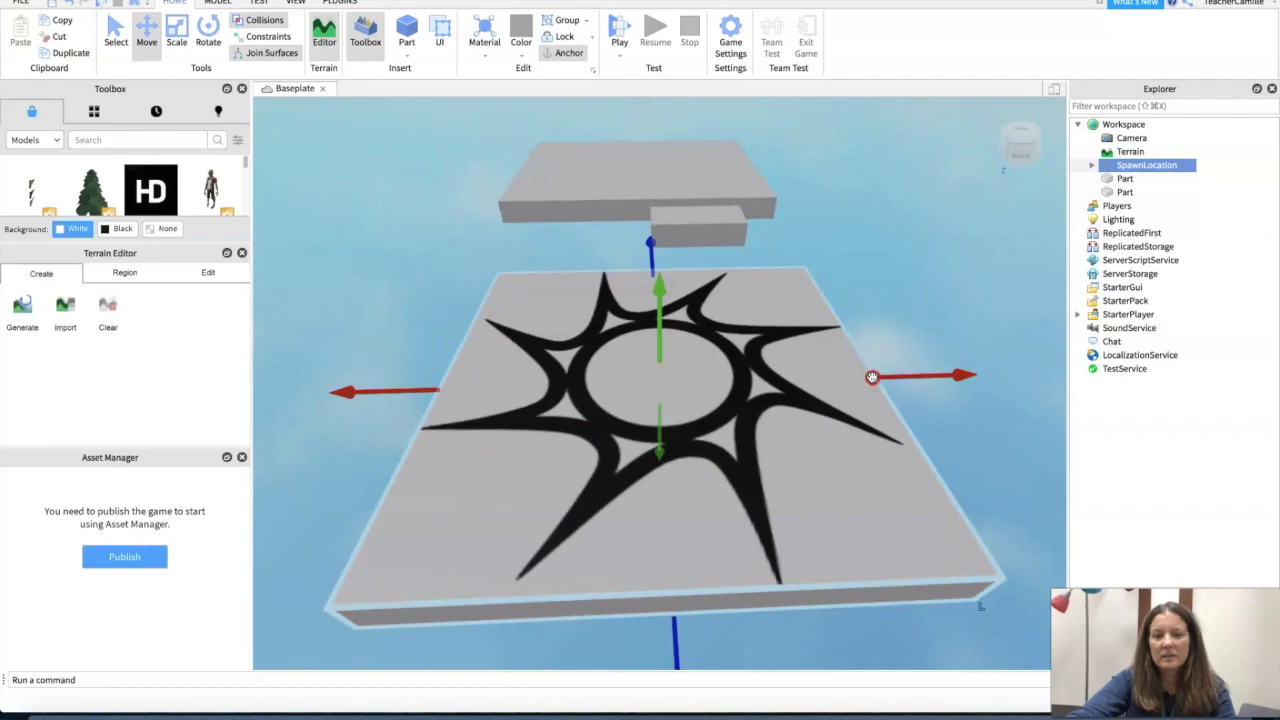
Step: Delete the small block between the spawn location and the far platform
left_click(737, 234)
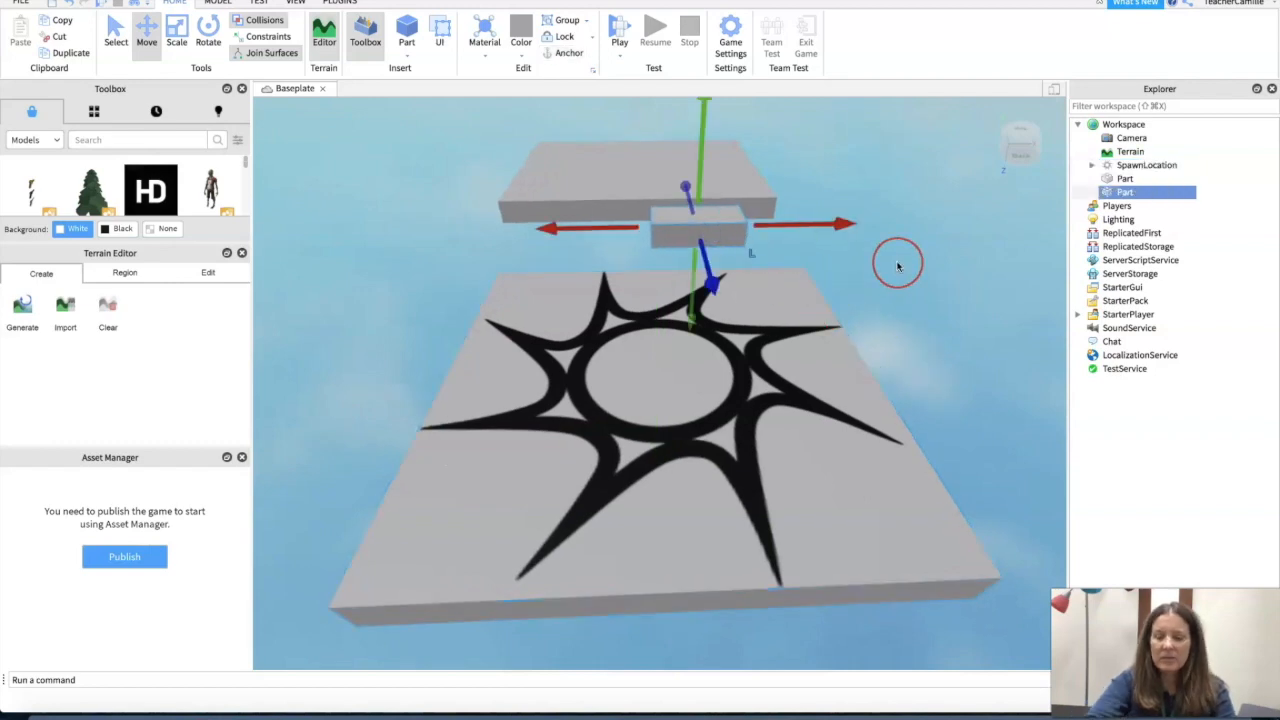
key("Delete")
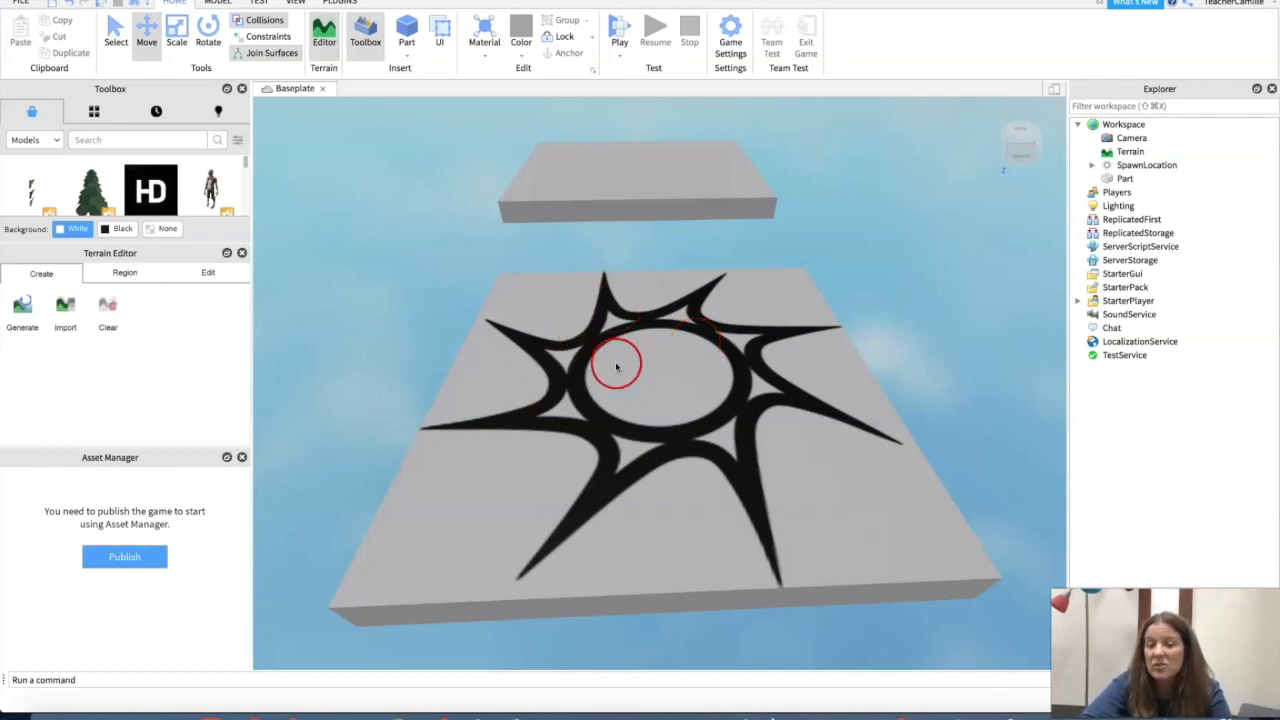
Step: Pick magenta as the part colour and apply it to the platform beyond the spawn location
left_click(678, 360)
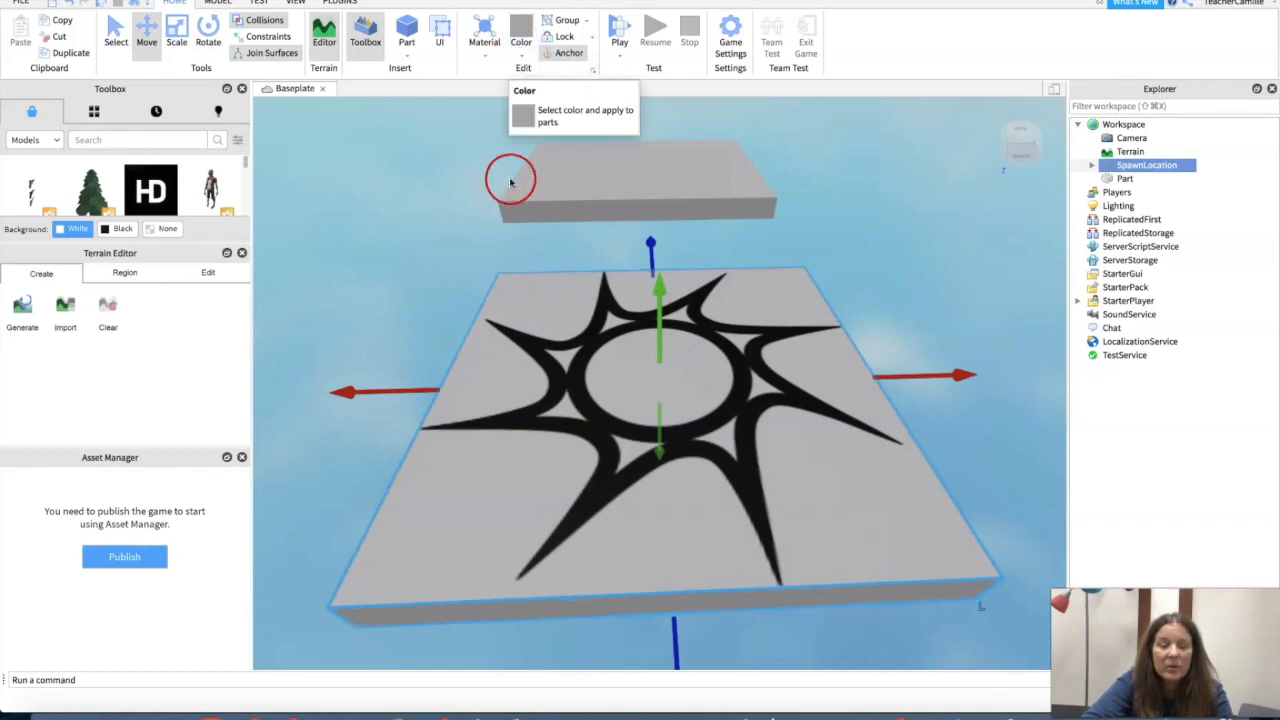
left_click(572, 334)
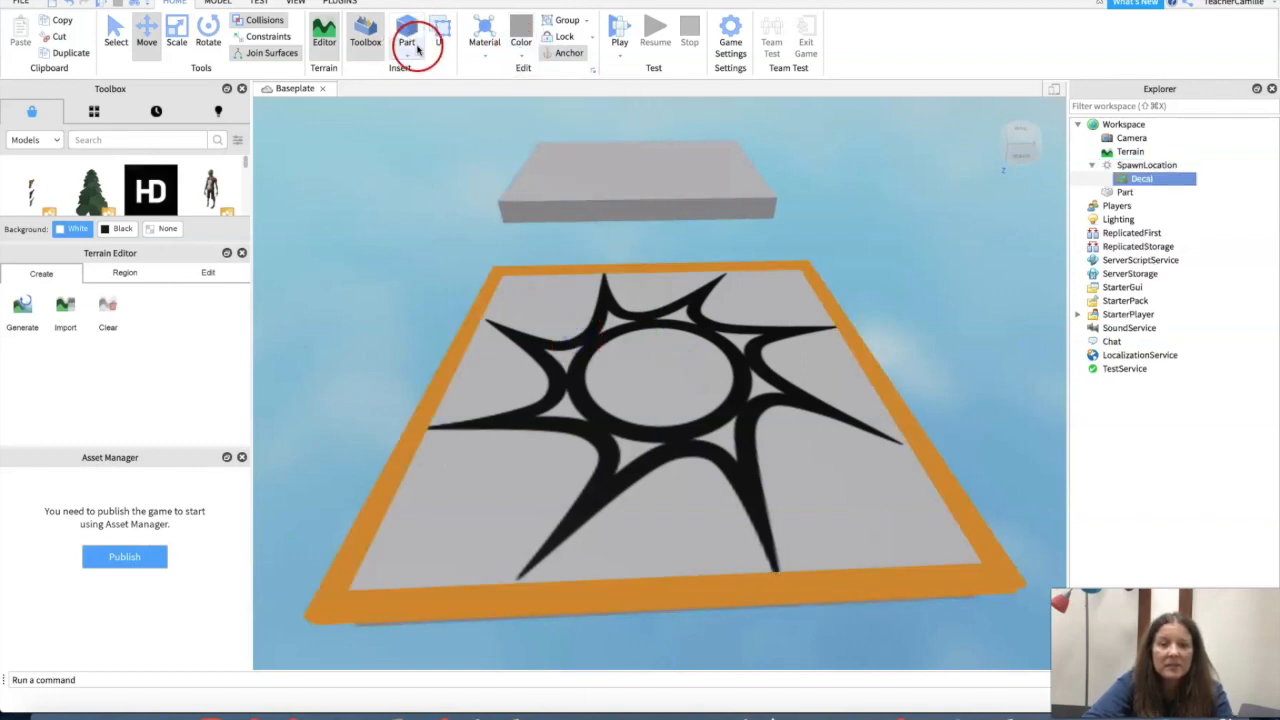
left_click(523, 38)
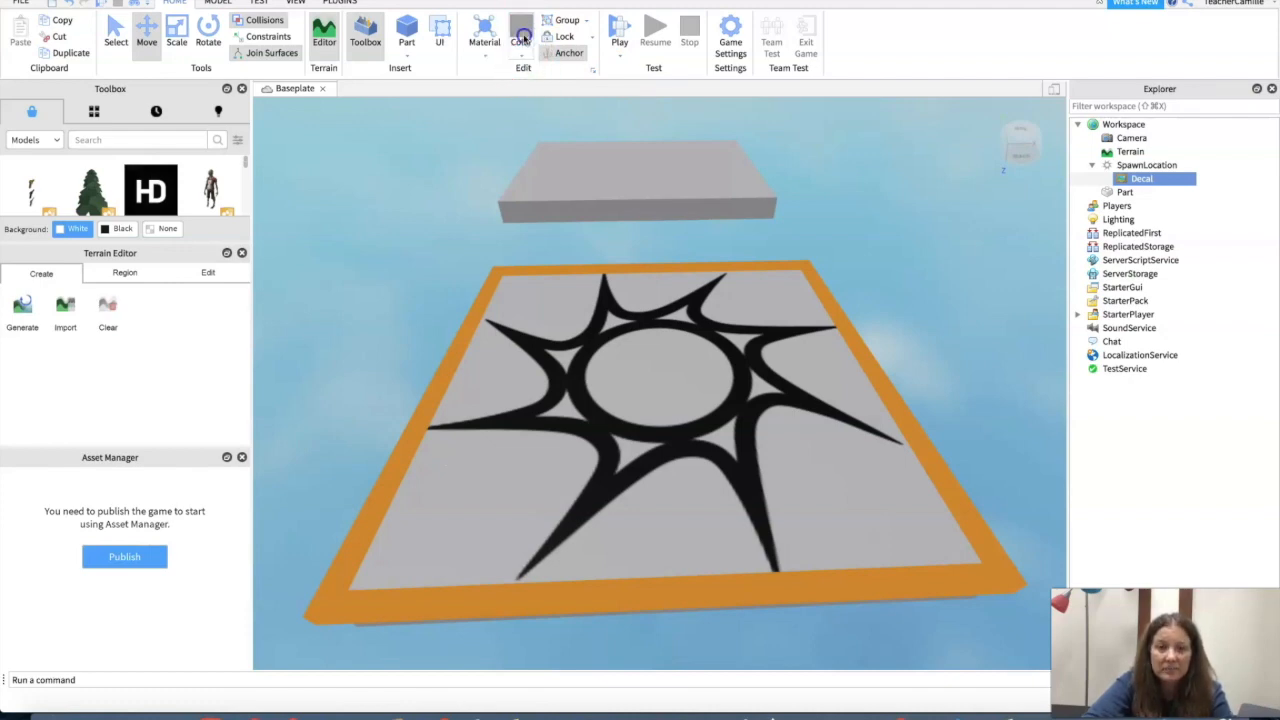
left_click(521, 37)
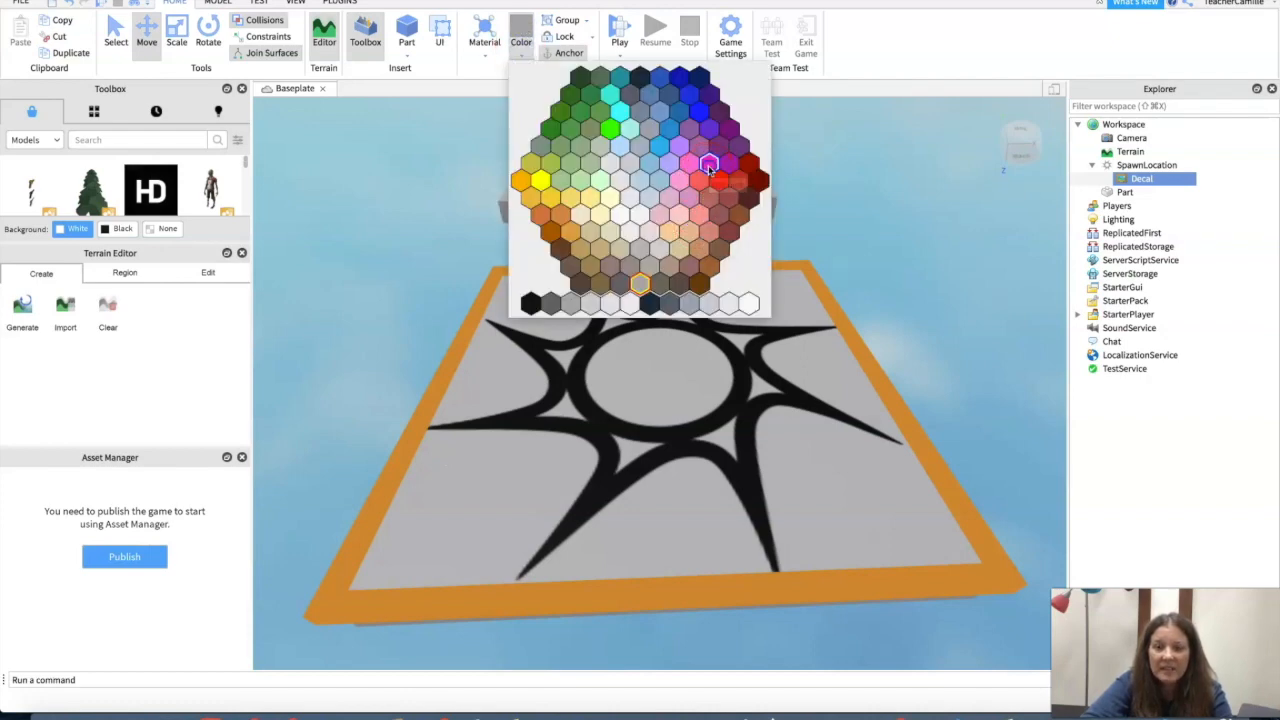
left_click(709, 167)
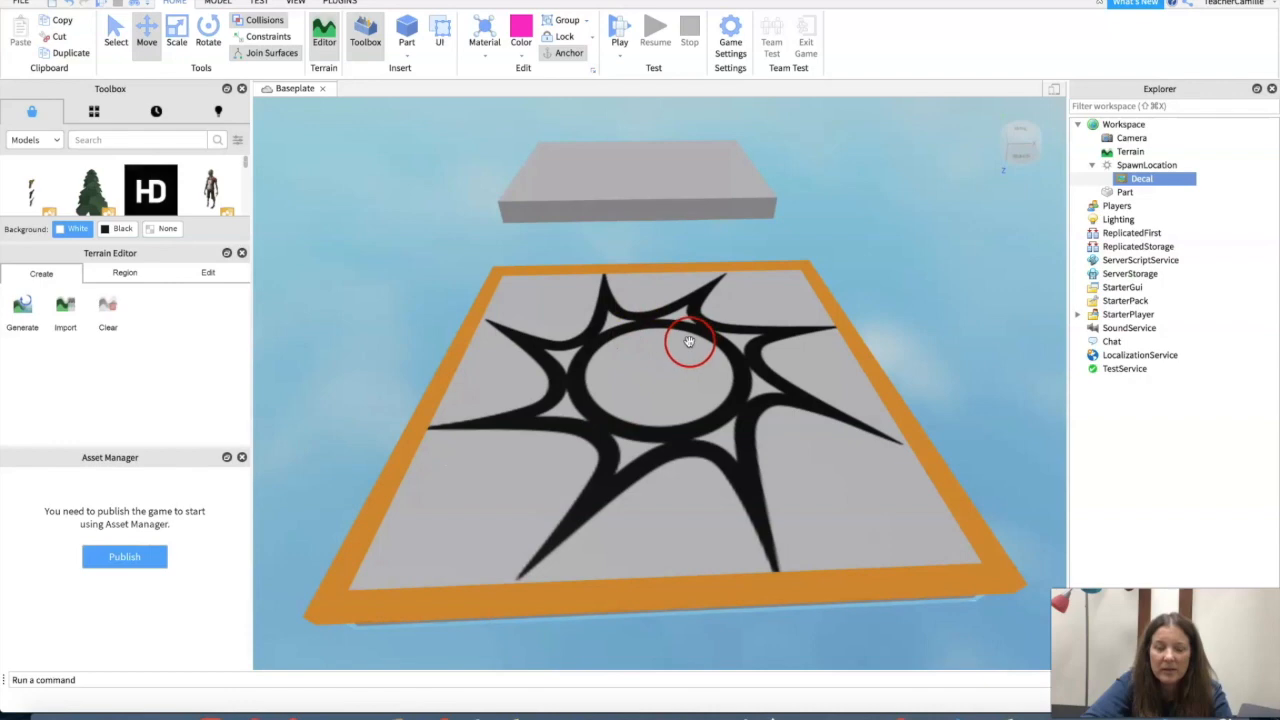
left_click(668, 212)
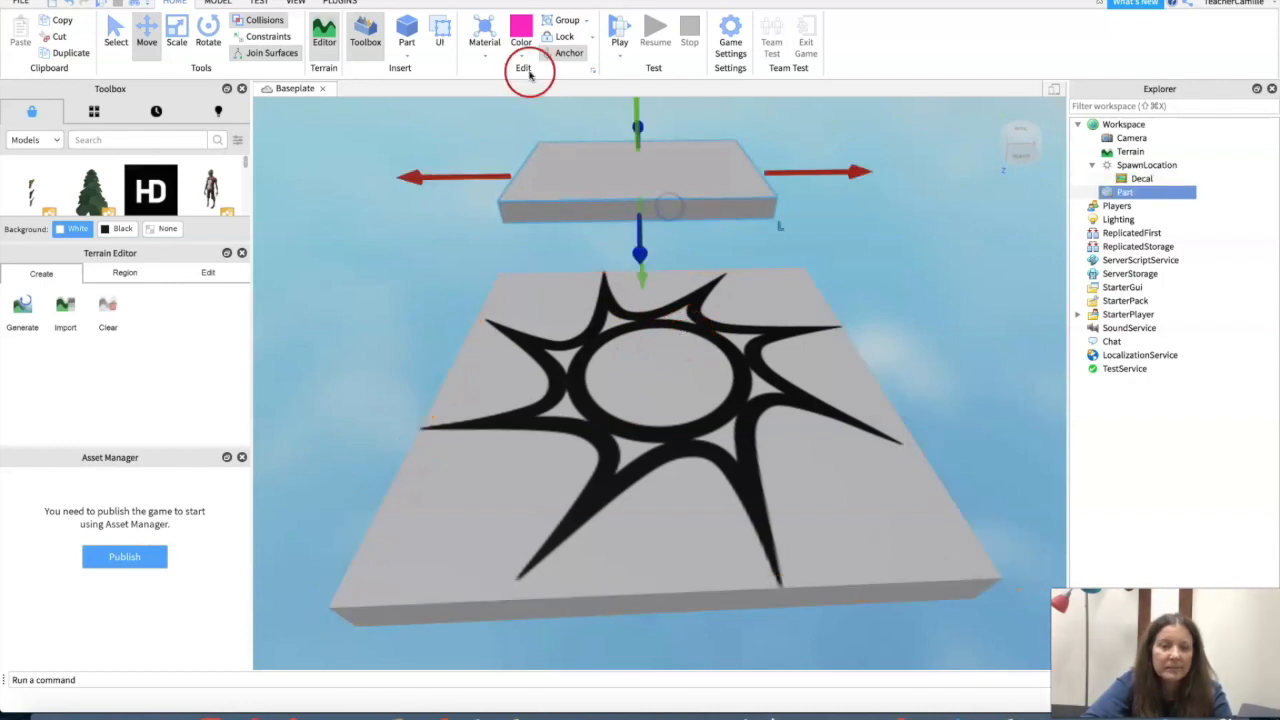
left_click(519, 31)
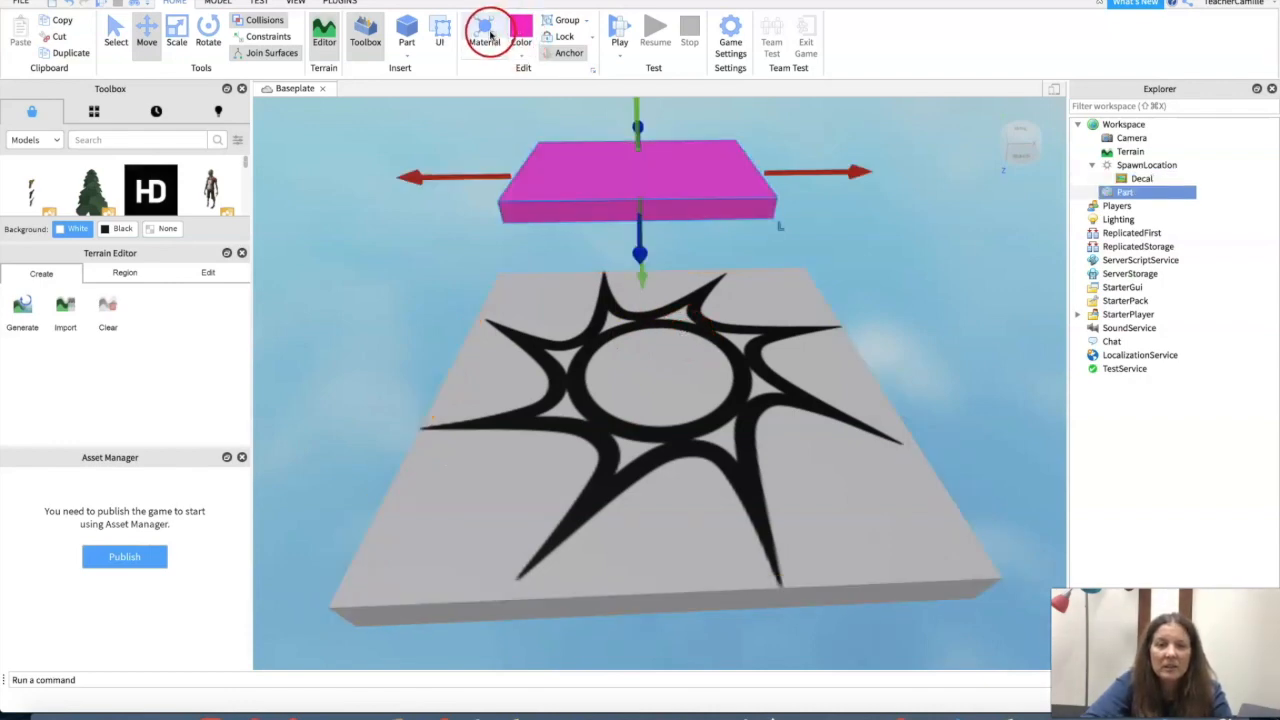
Step: Try the Neon and Brick materials on the magenta platform and settle on Cobblestone
left_click(487, 52)
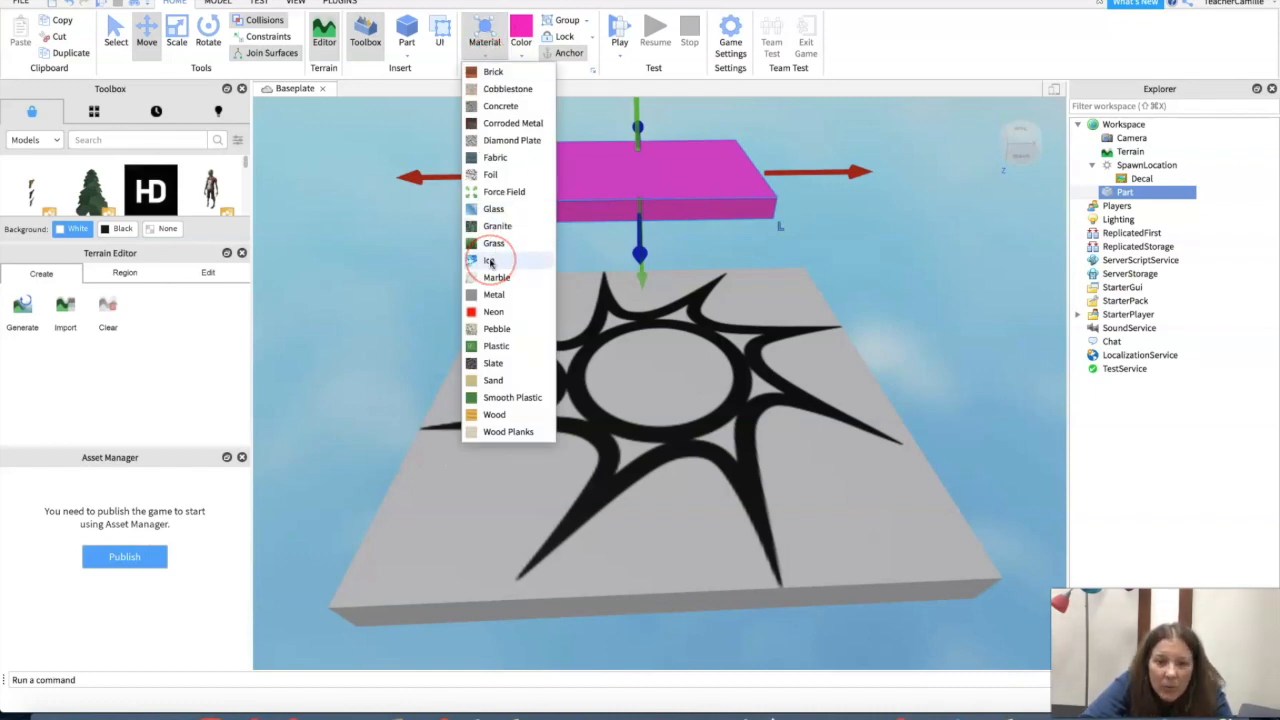
left_click(490, 313)
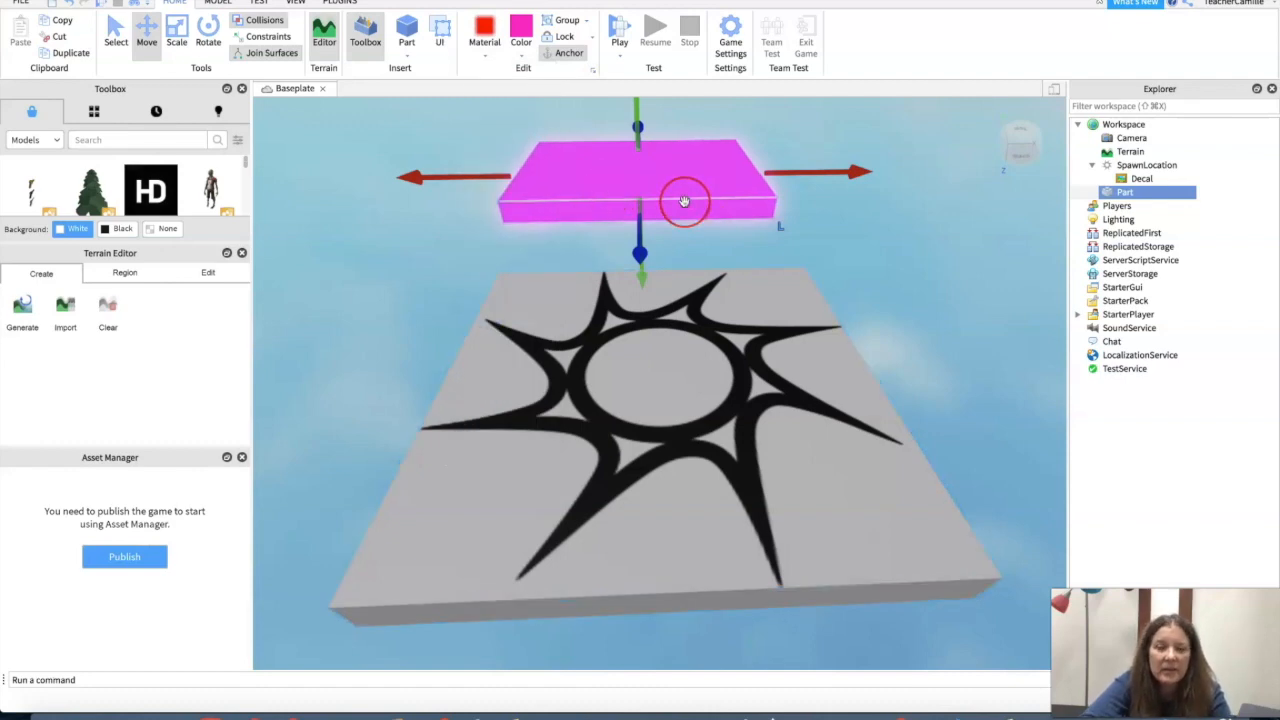
left_click(645, 177)
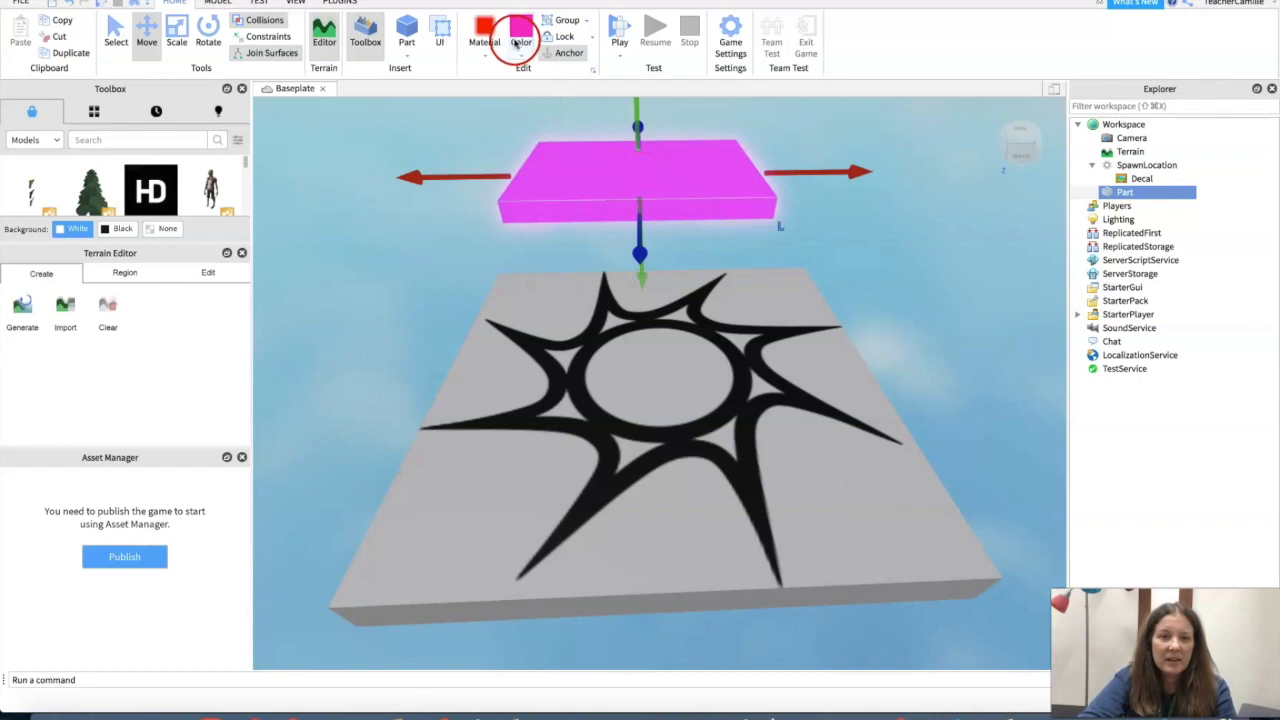
left_click(486, 52)
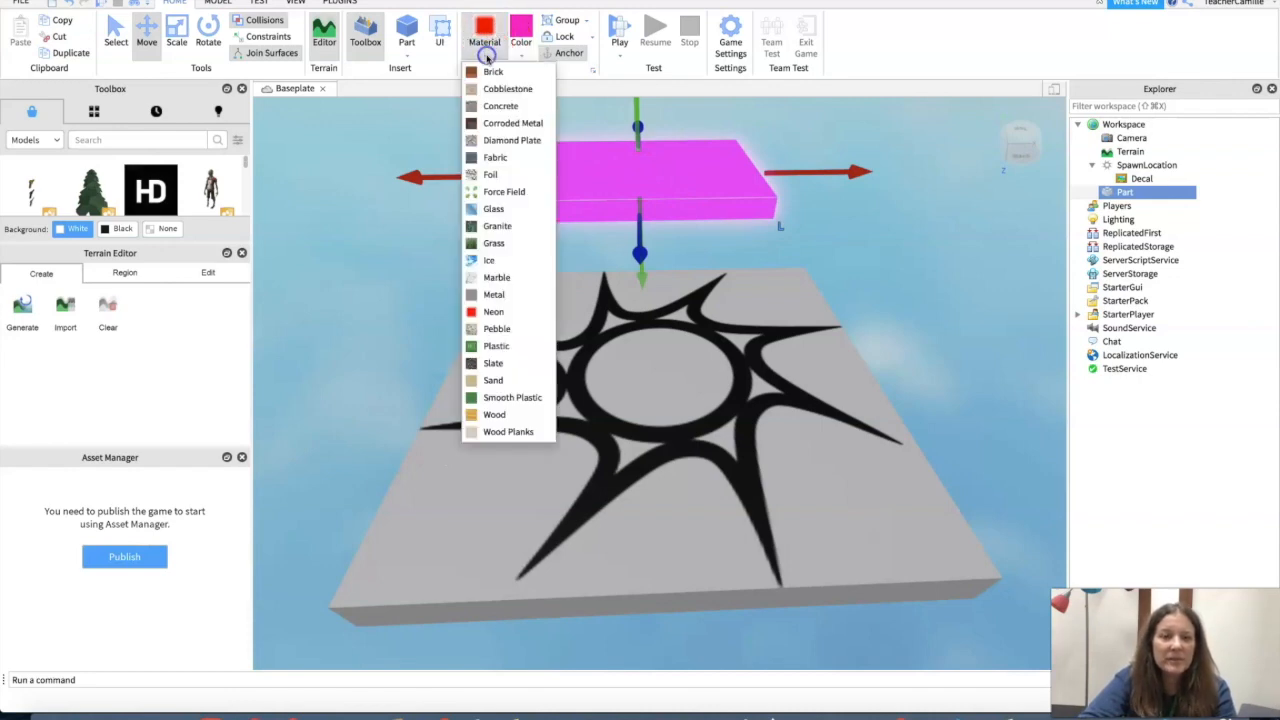
left_click(490, 75)
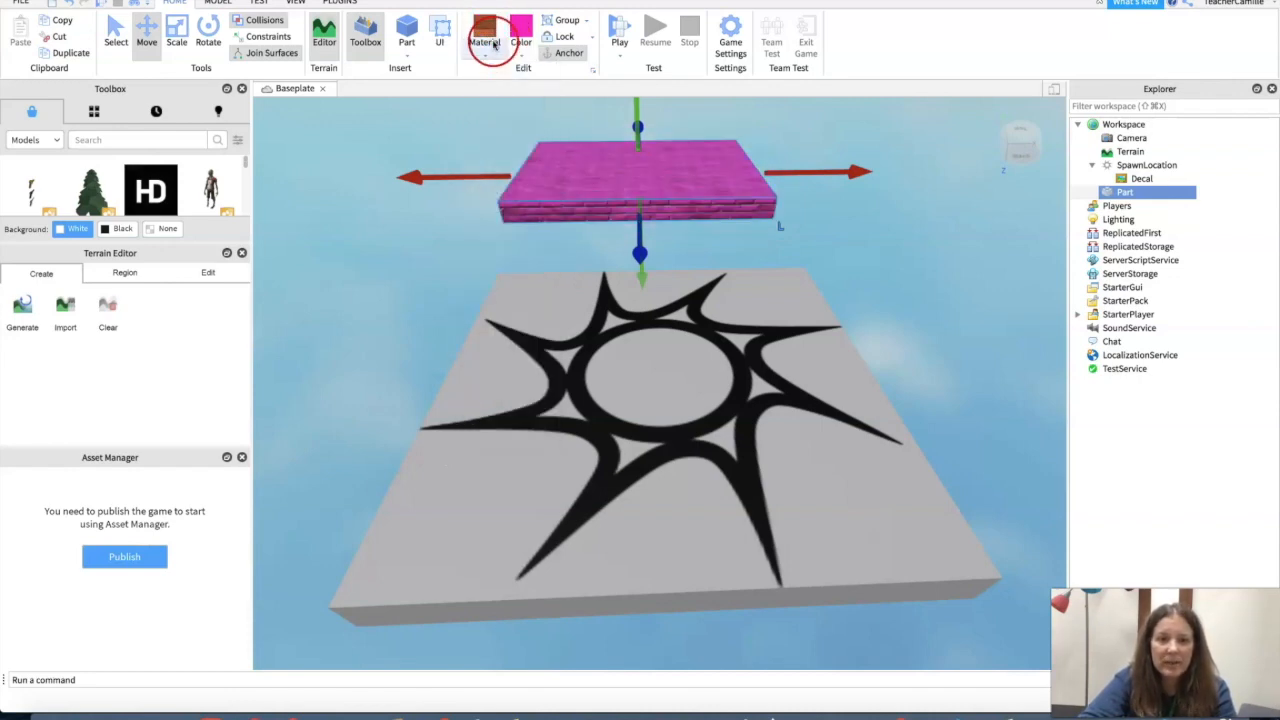
left_click(486, 50)
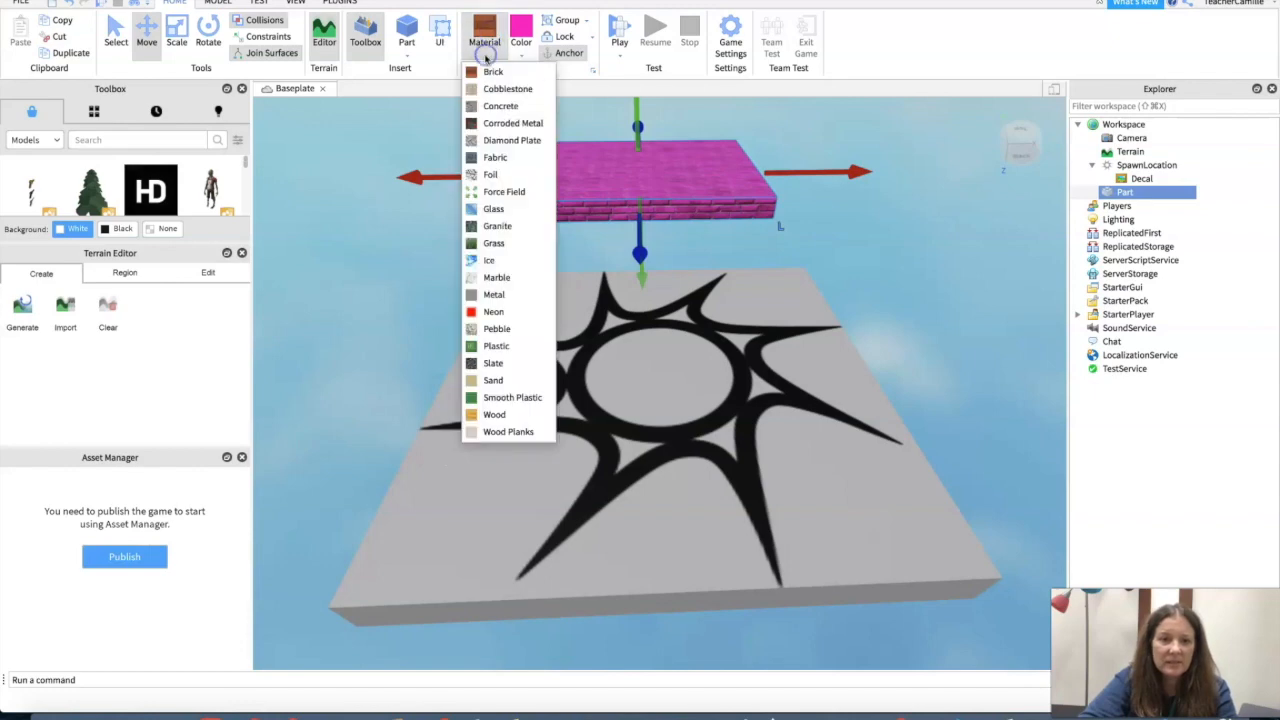
left_click(494, 92)
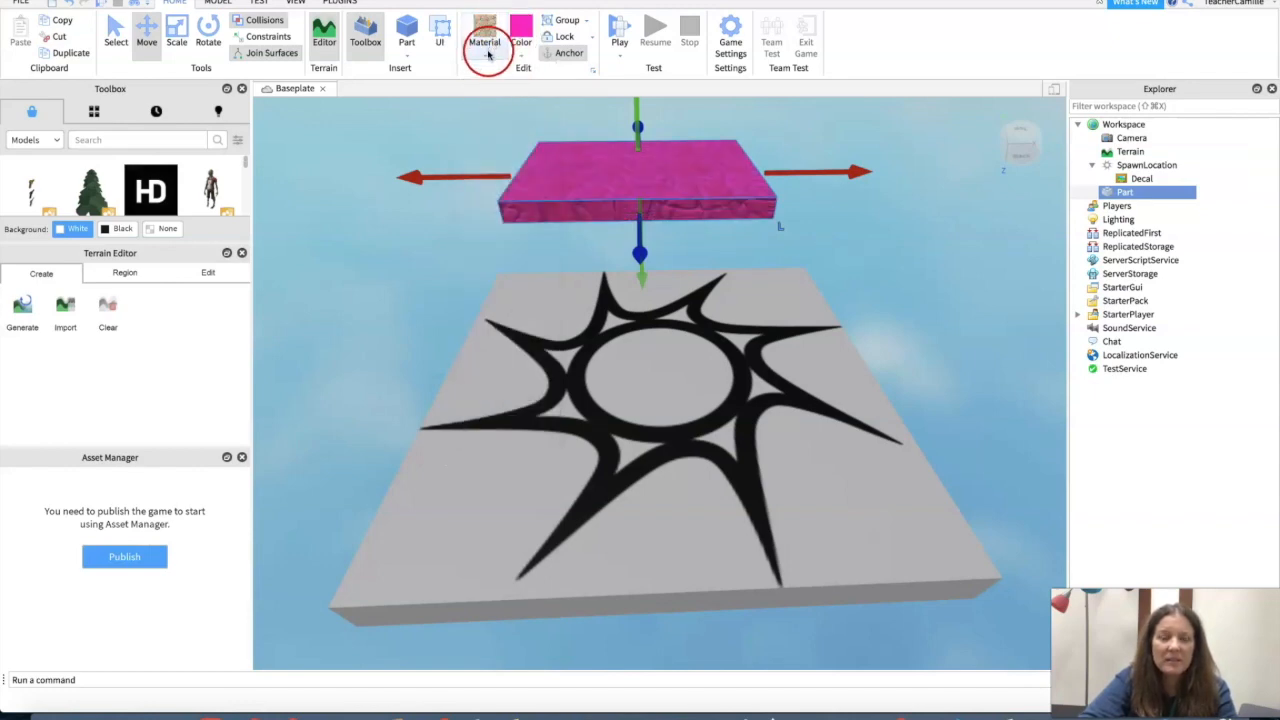
left_click(408, 48)
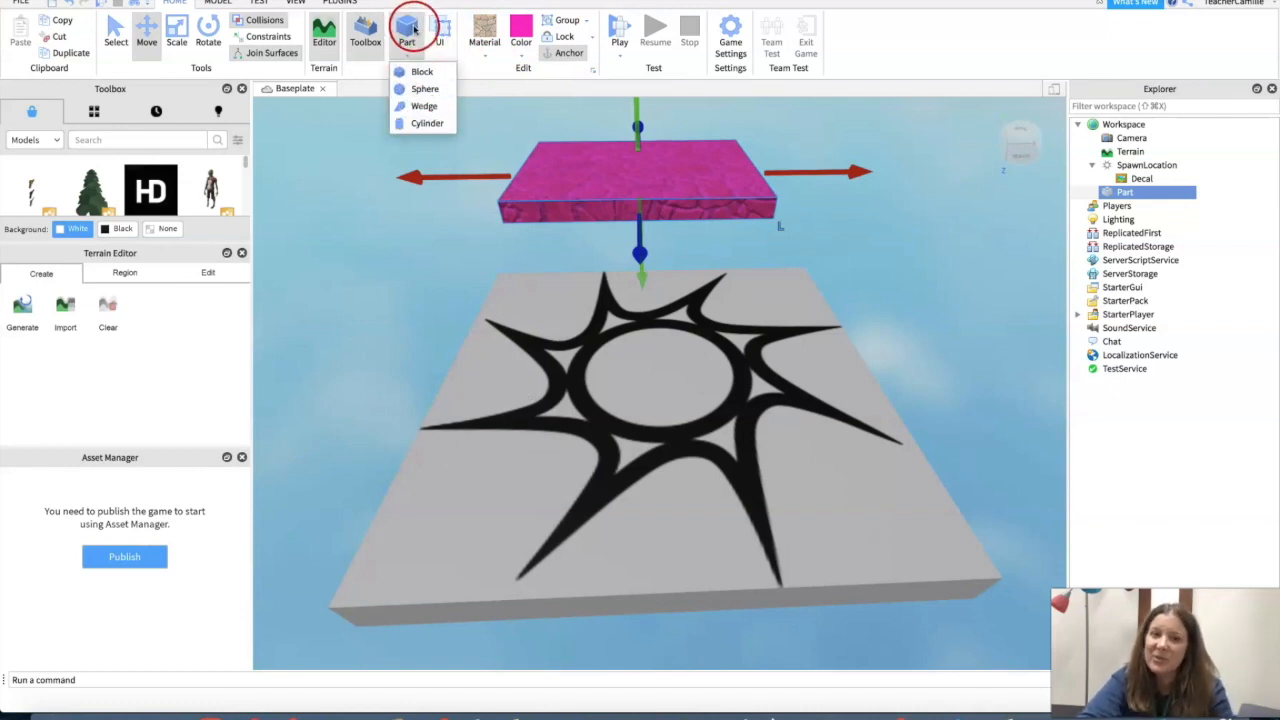
left_click(414, 28)
left_click(584, 210)
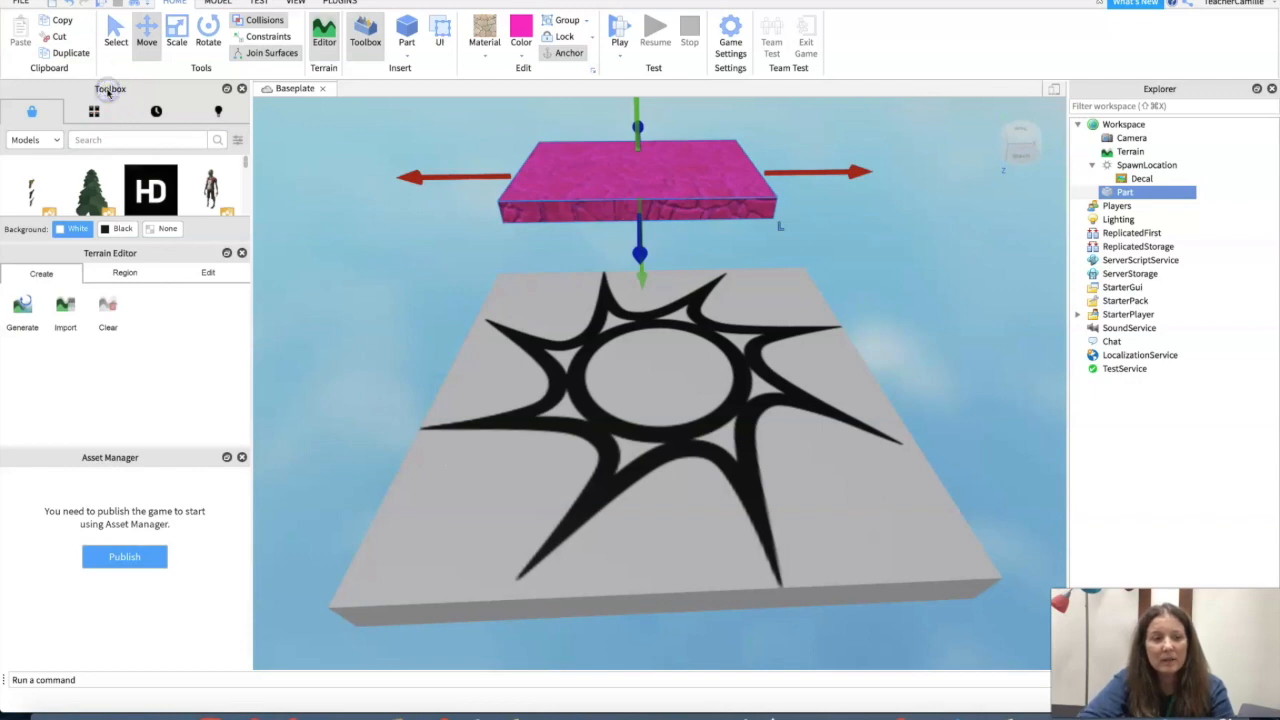
Step: Search the Toolbox models for candy and close the Terrain Editor and Asset Manager to make room for the results
left_click(103, 141)
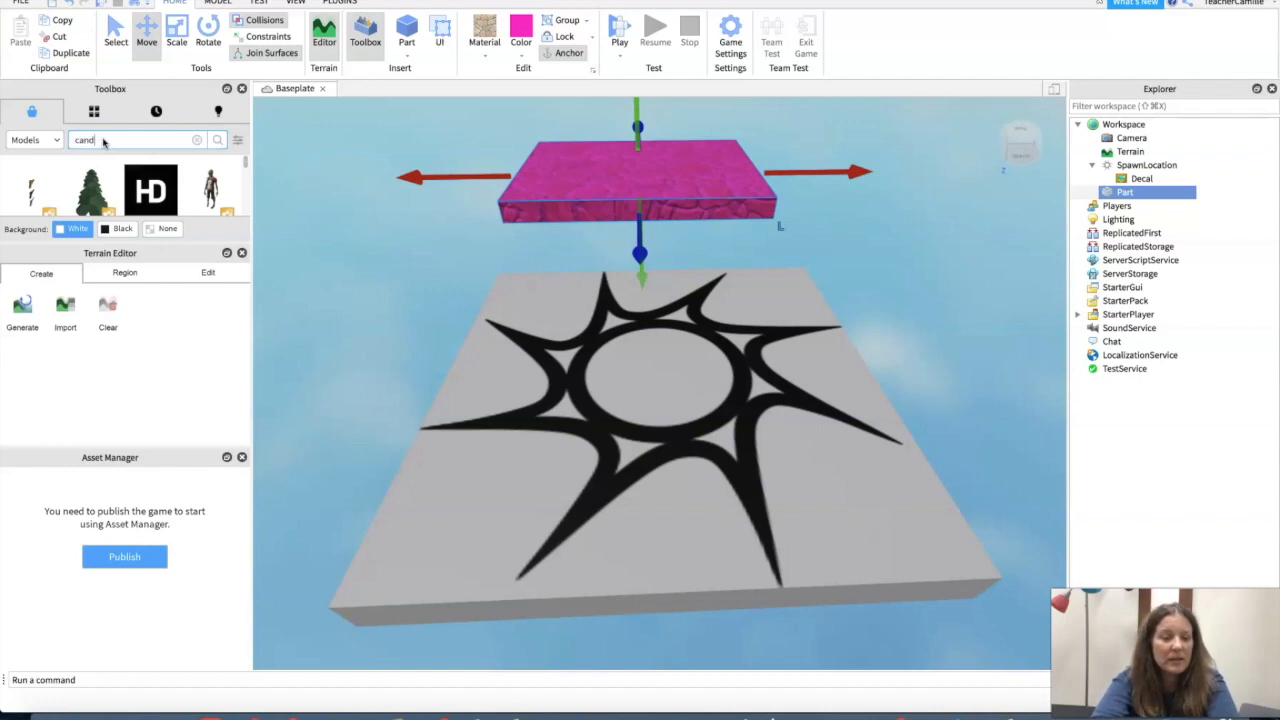
key("Return")
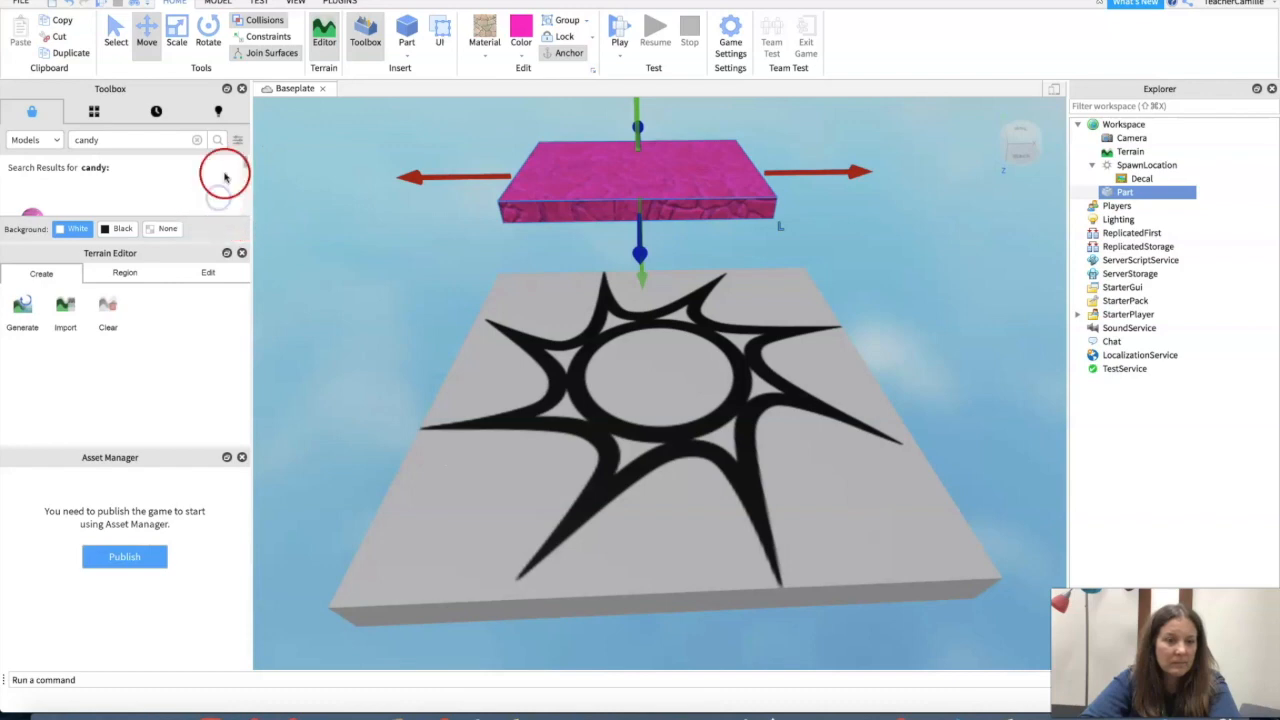
left_click_drag(246, 162, 249, 176)
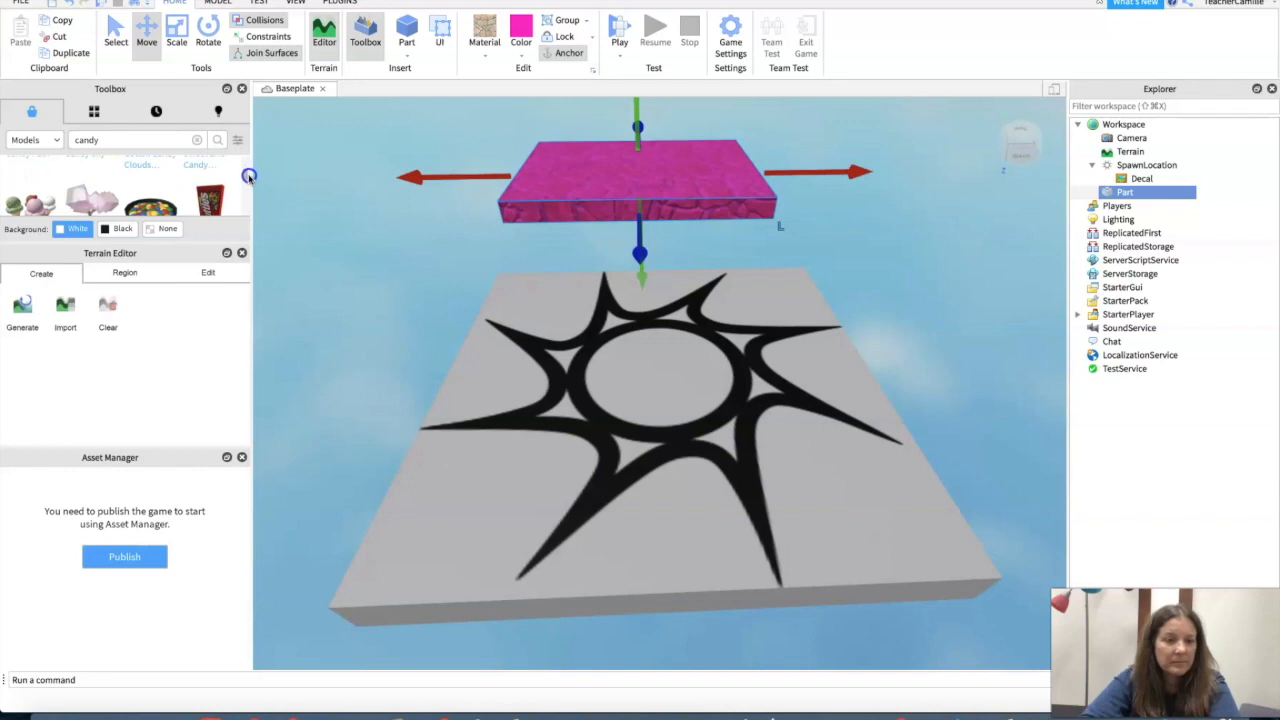
left_click(242, 255)
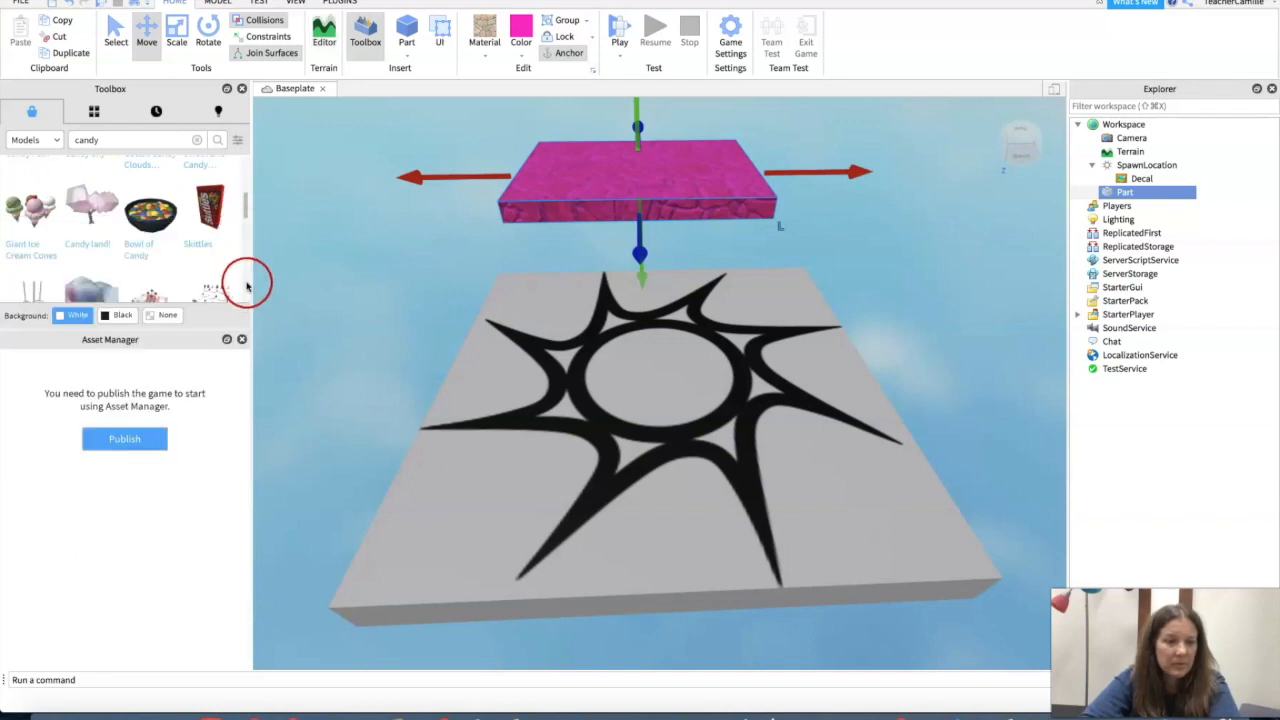
left_click(242, 339)
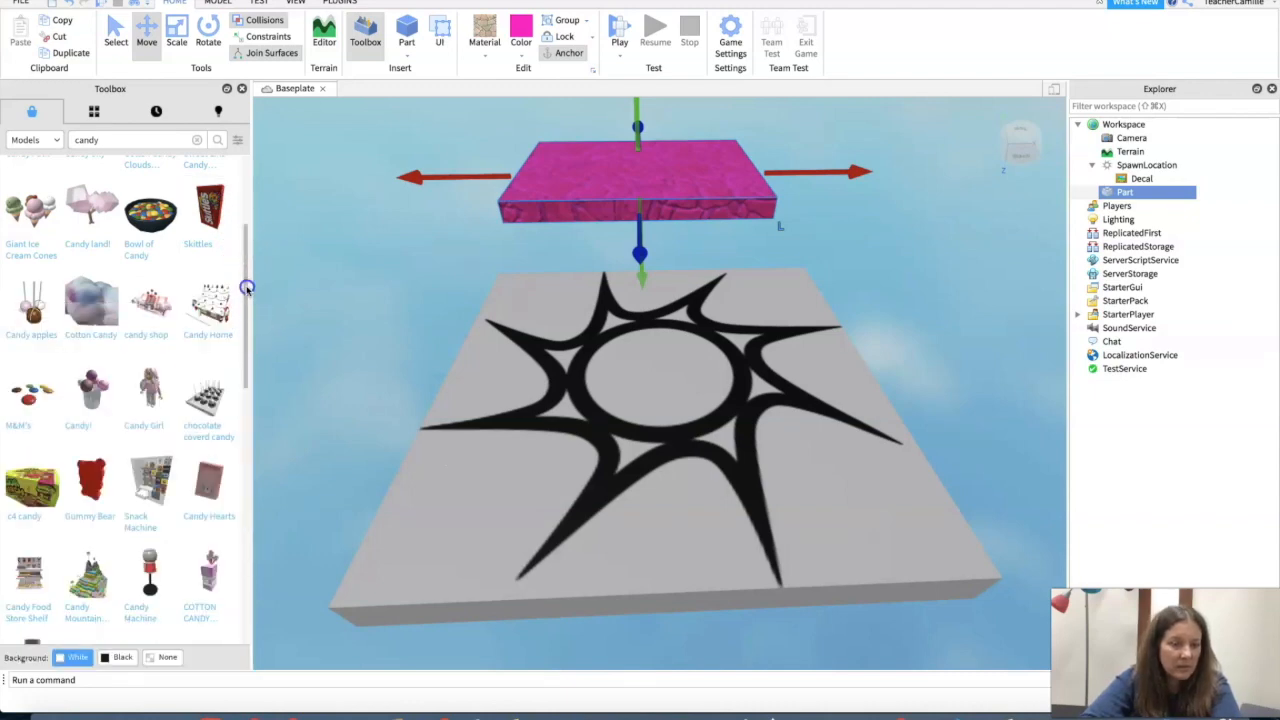
Step: Browse the candy models and insert the Peanut M&M's model into the place
left_click_drag(247, 288, 271, 483)
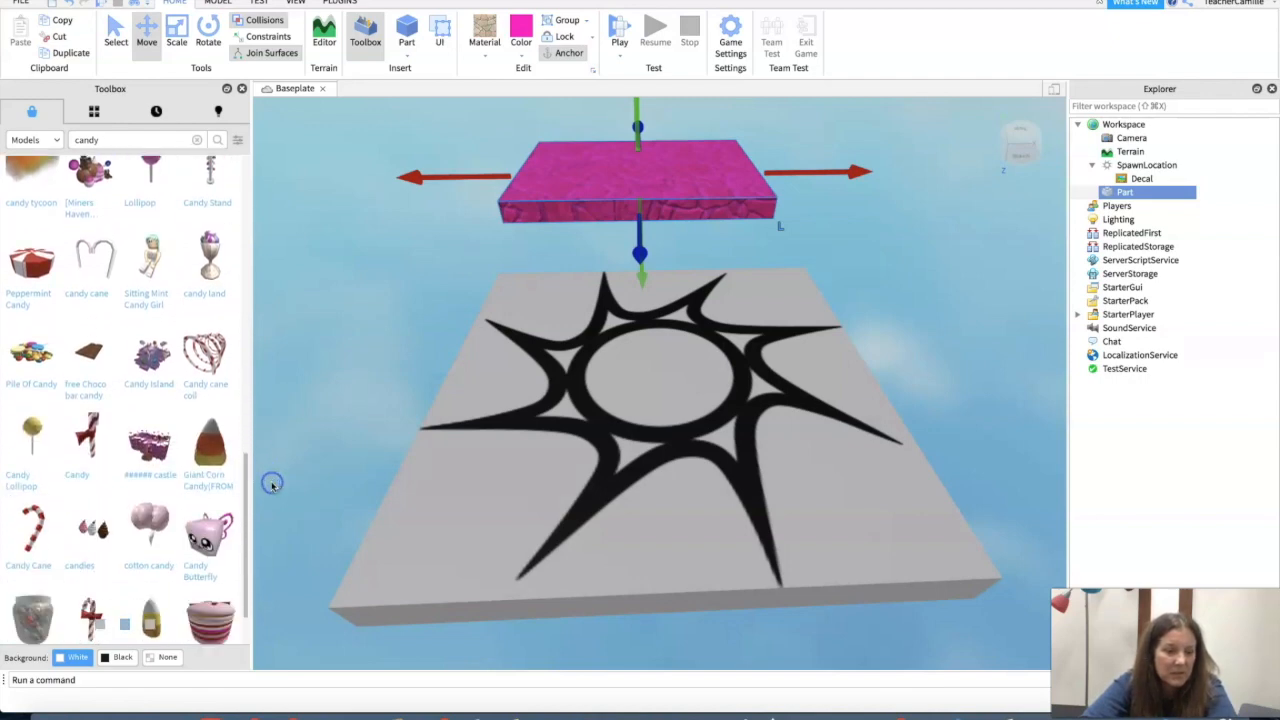
left_click_drag(246, 455, 260, 517)
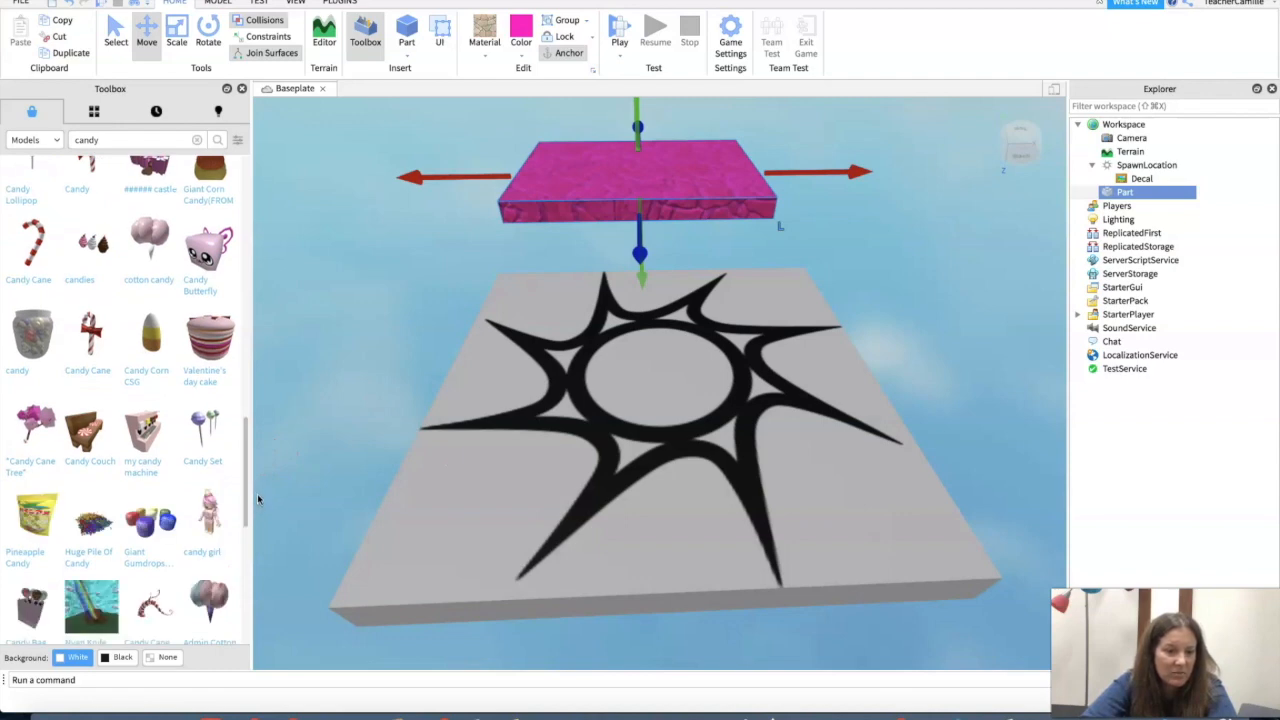
left_click_drag(248, 497, 266, 560)
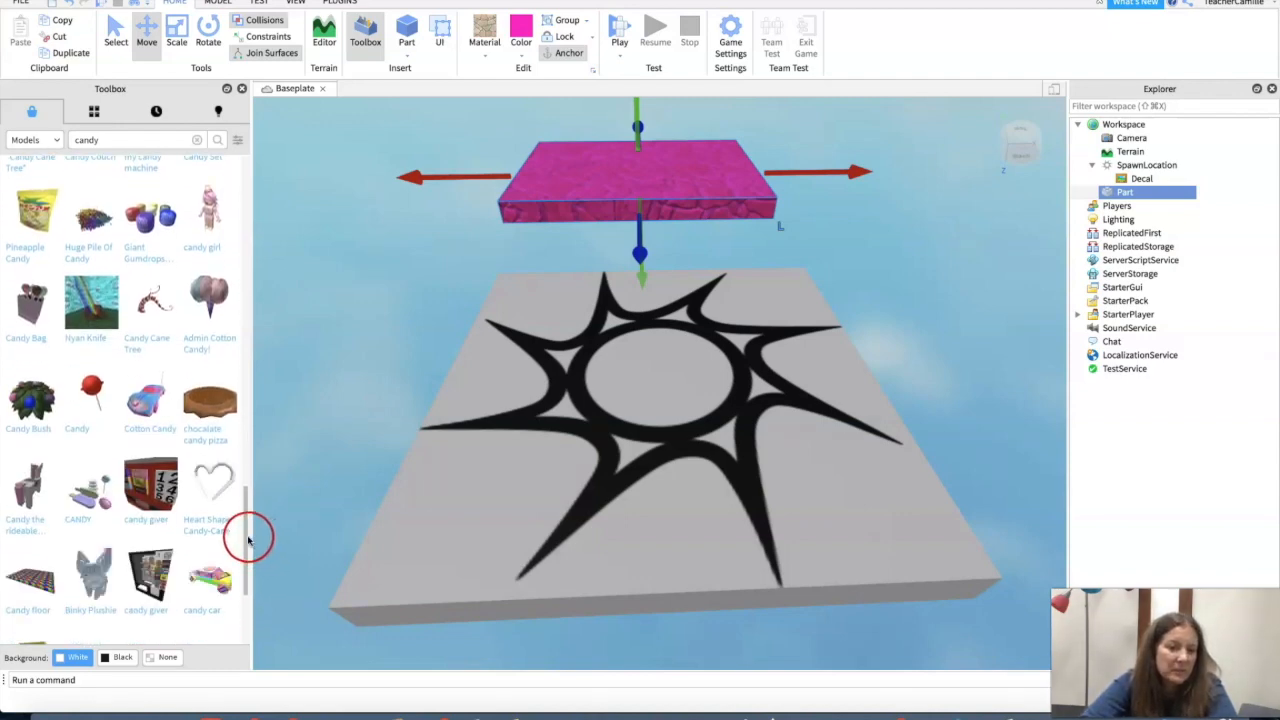
left_click_drag(246, 540, 264, 615)
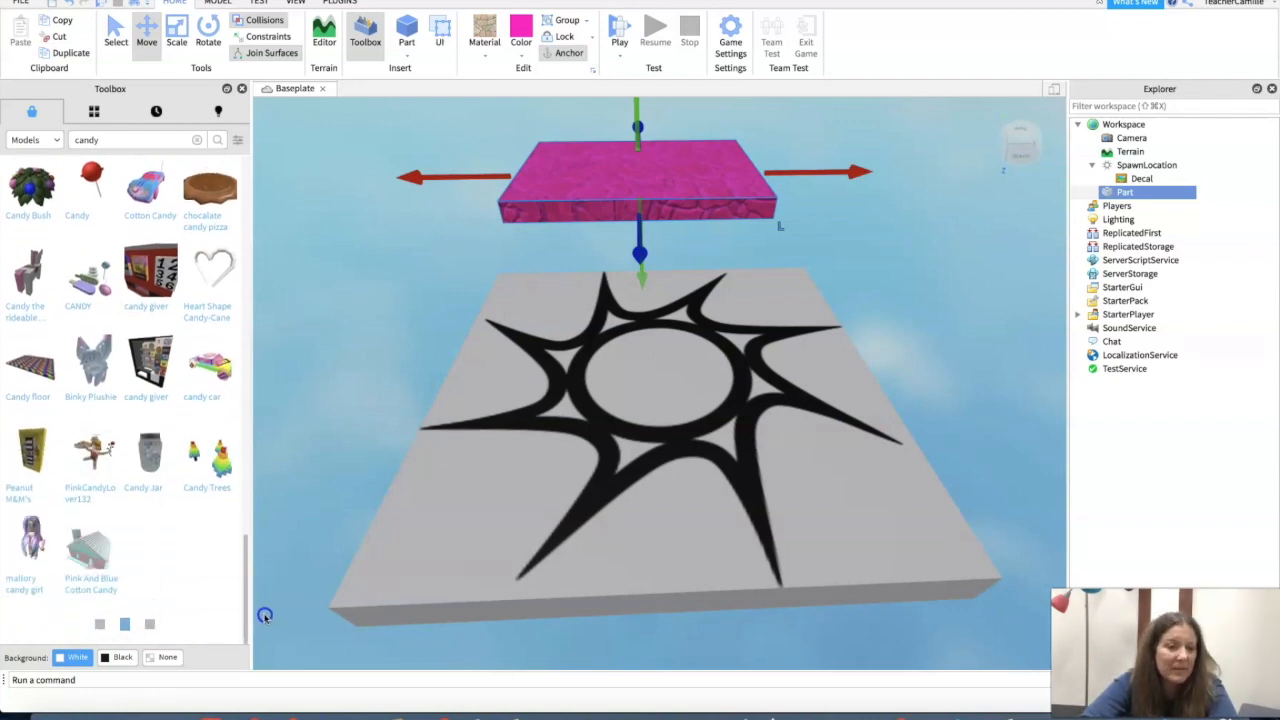
left_click(33, 452)
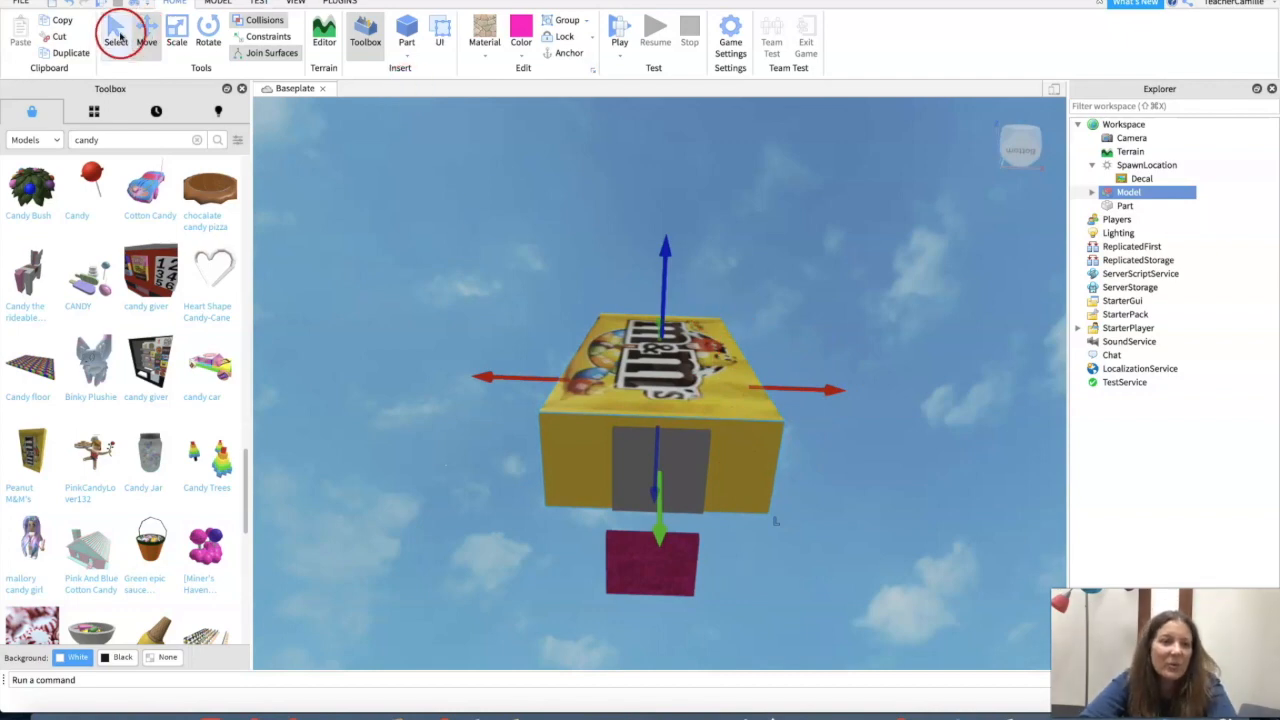
Step: Scale the M&M's model down until it is much smaller than the spawn platform, and deselect it
left_click(176, 35)
left_click_drag(667, 321, 668, 397)
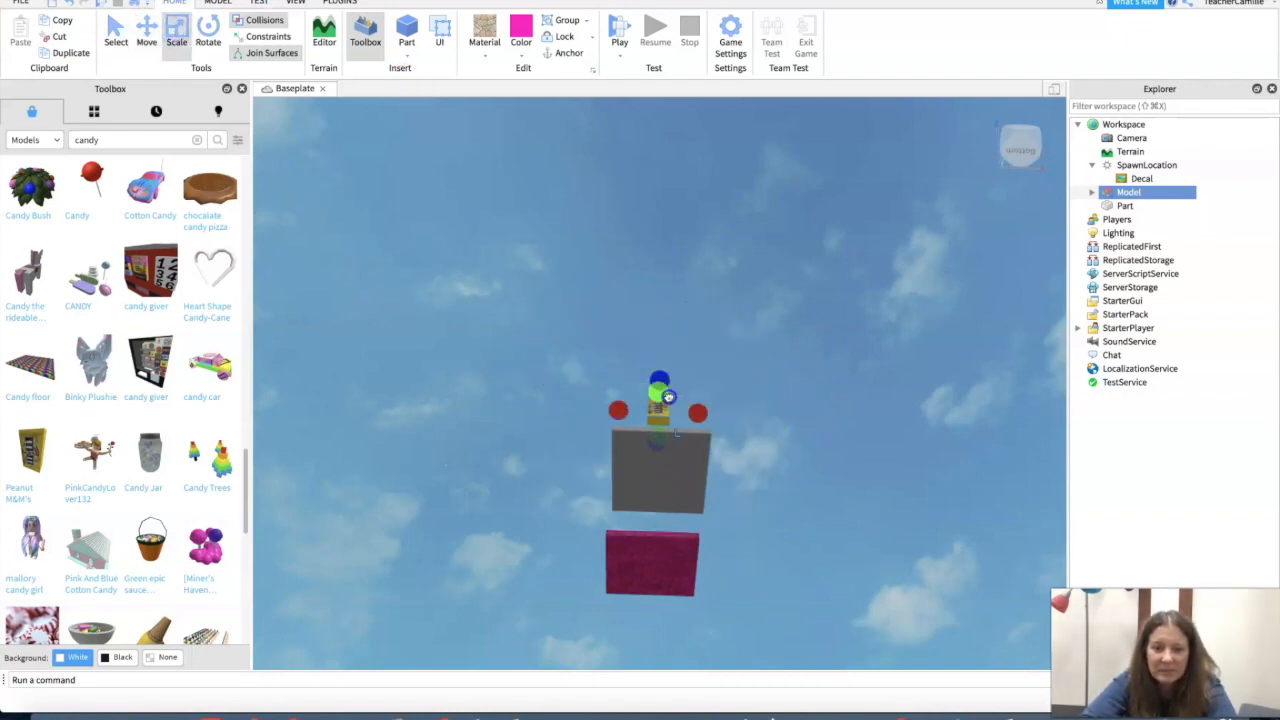
left_click(954, 581)
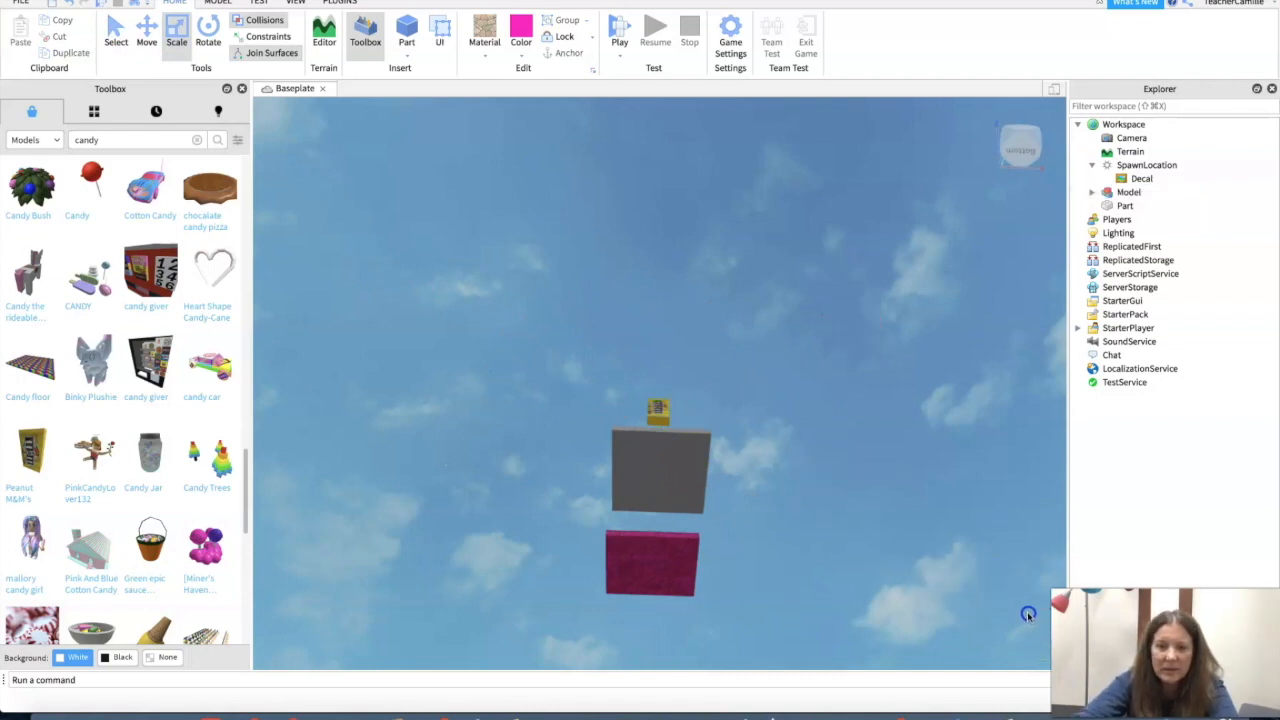
right_click_drag(823, 431, 822, 434)
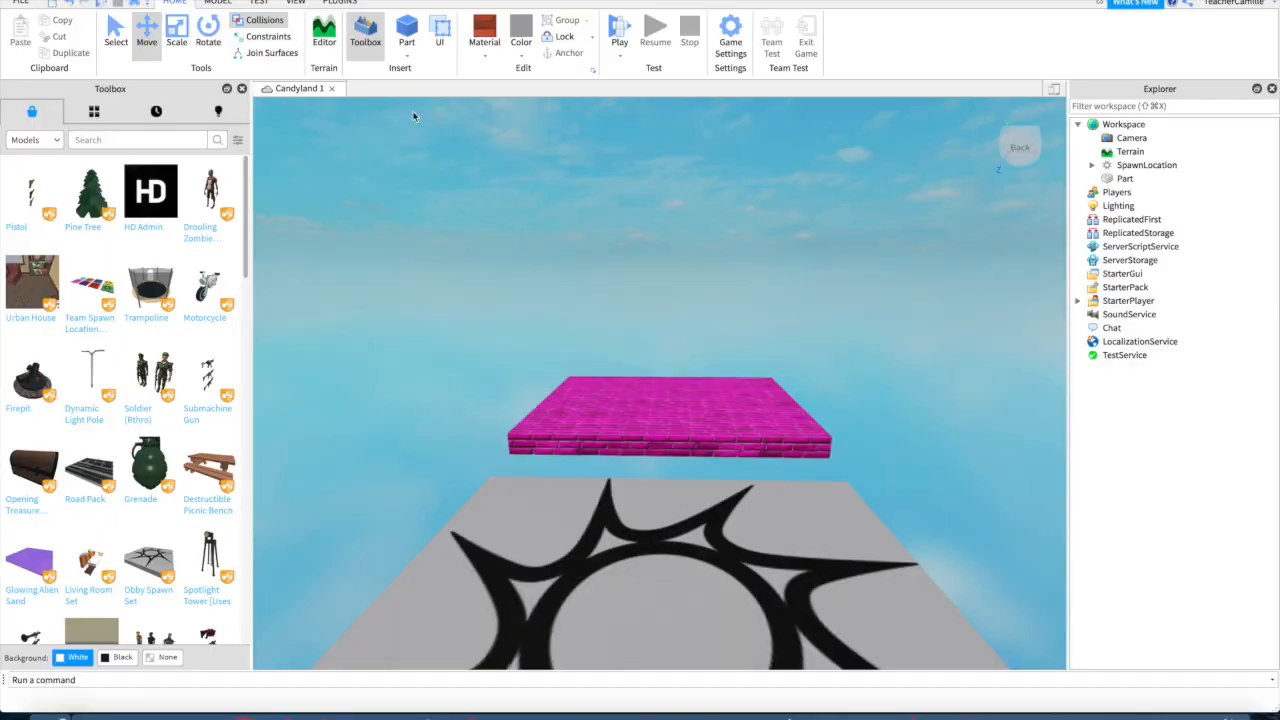
Step: Insert a sphere above the magenta brick platform and make it yellow with the Neon material
left_click(406, 55)
left_click(418, 89)
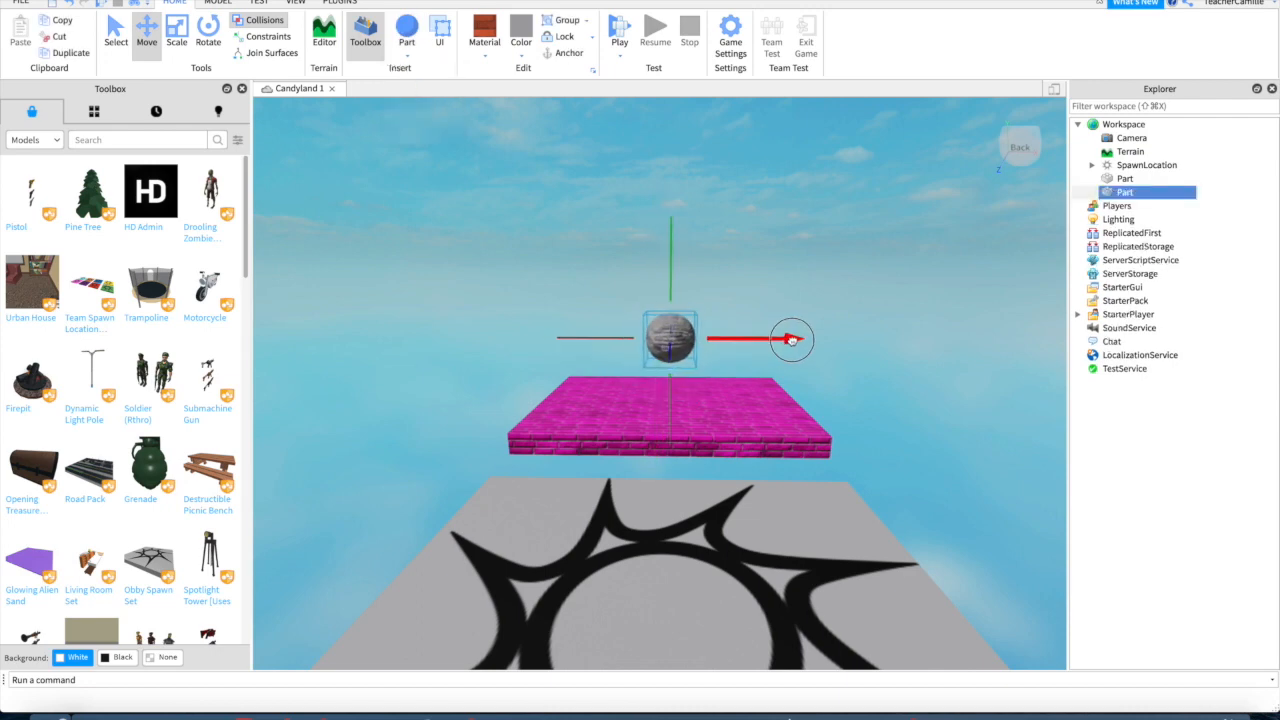
left_click(484, 58)
left_click(490, 120)
left_click(520, 52)
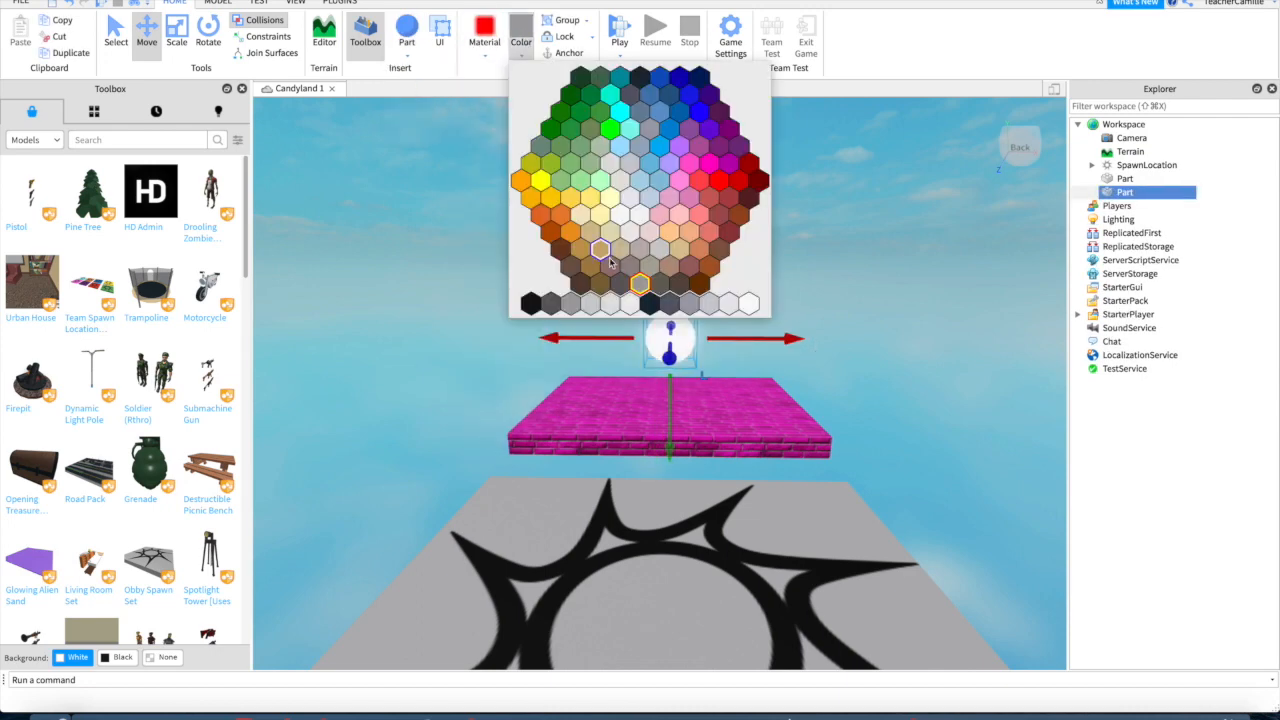
left_click(543, 182)
Step: Change the magenta brick platform's material to Neon
left_click(751, 409)
left_click(484, 32)
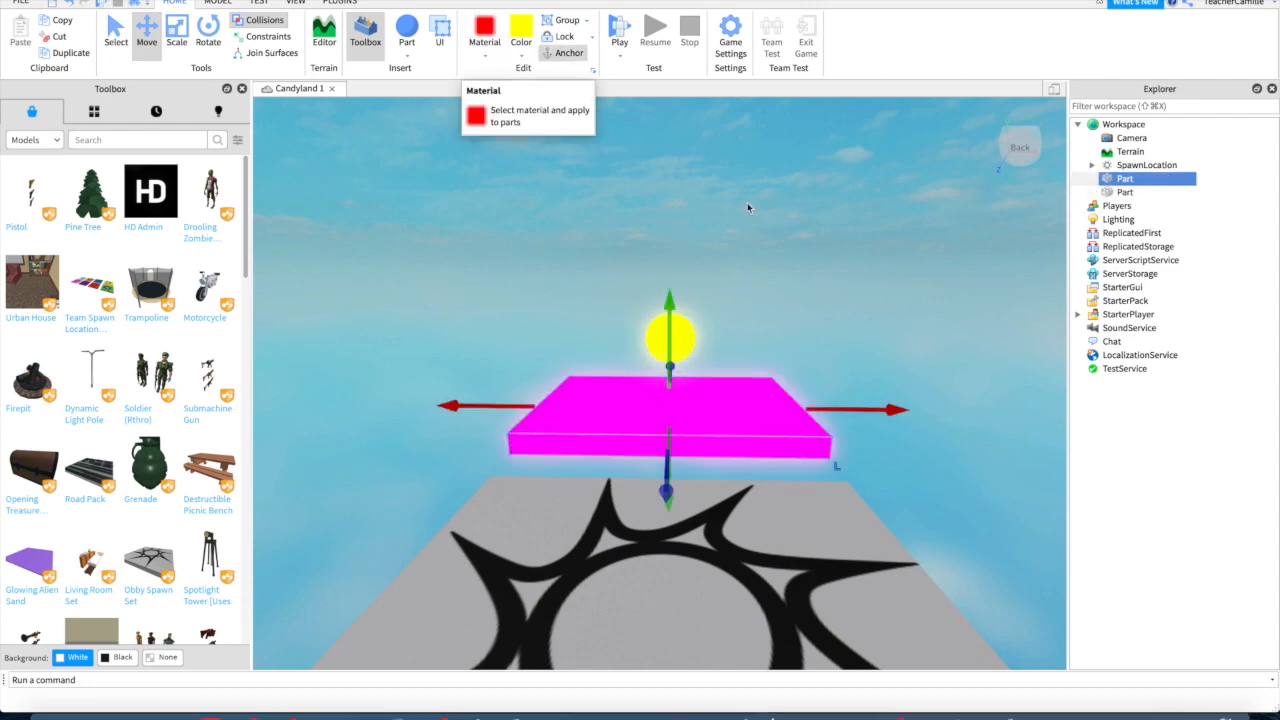
right_click_drag(868, 317, 1272, 43)
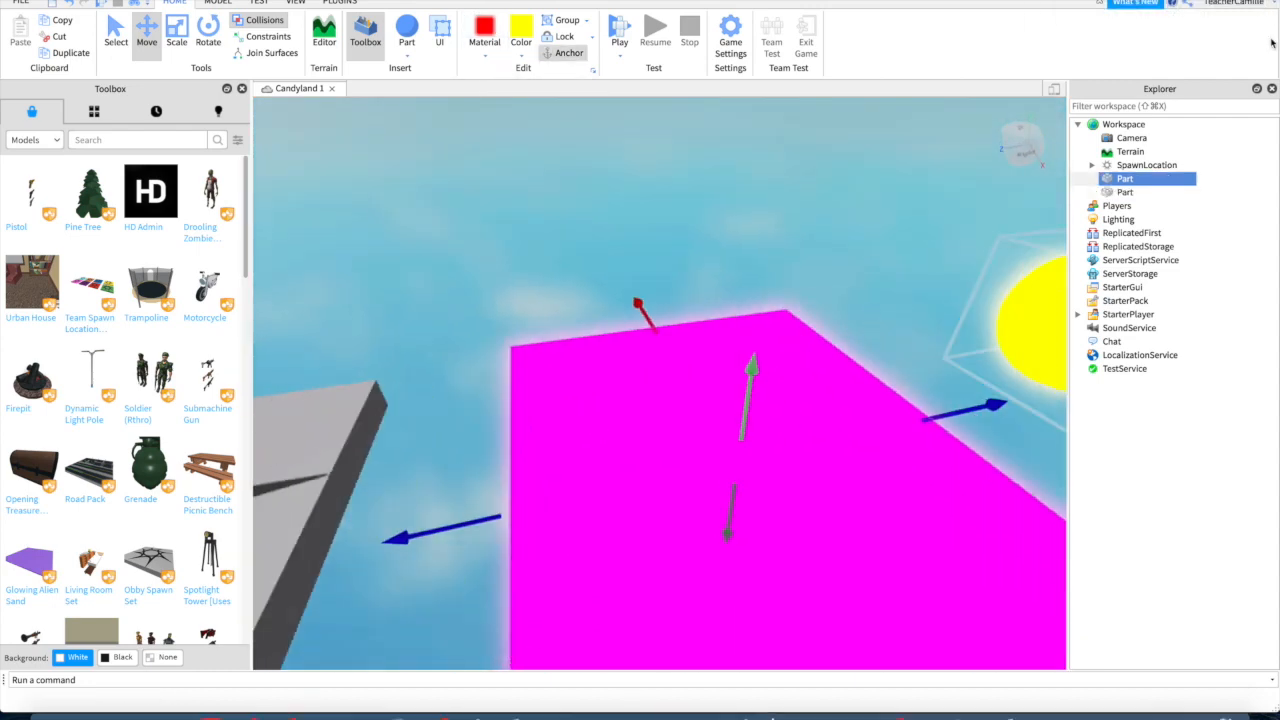
Step: Reposition the yellow sphere just past the far edge of the magenta platform
key("s")
key("d")
right_click_drag(788, 369, 903, 217)
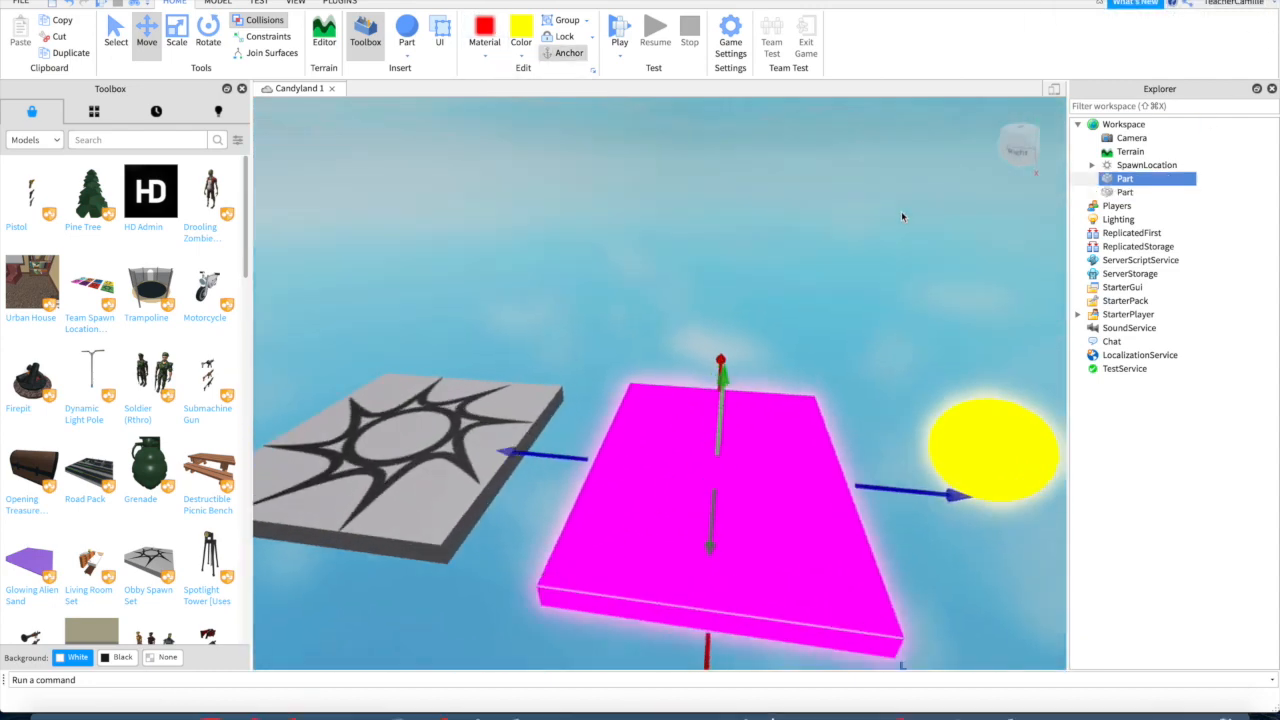
key("d")
left_click(831, 446)
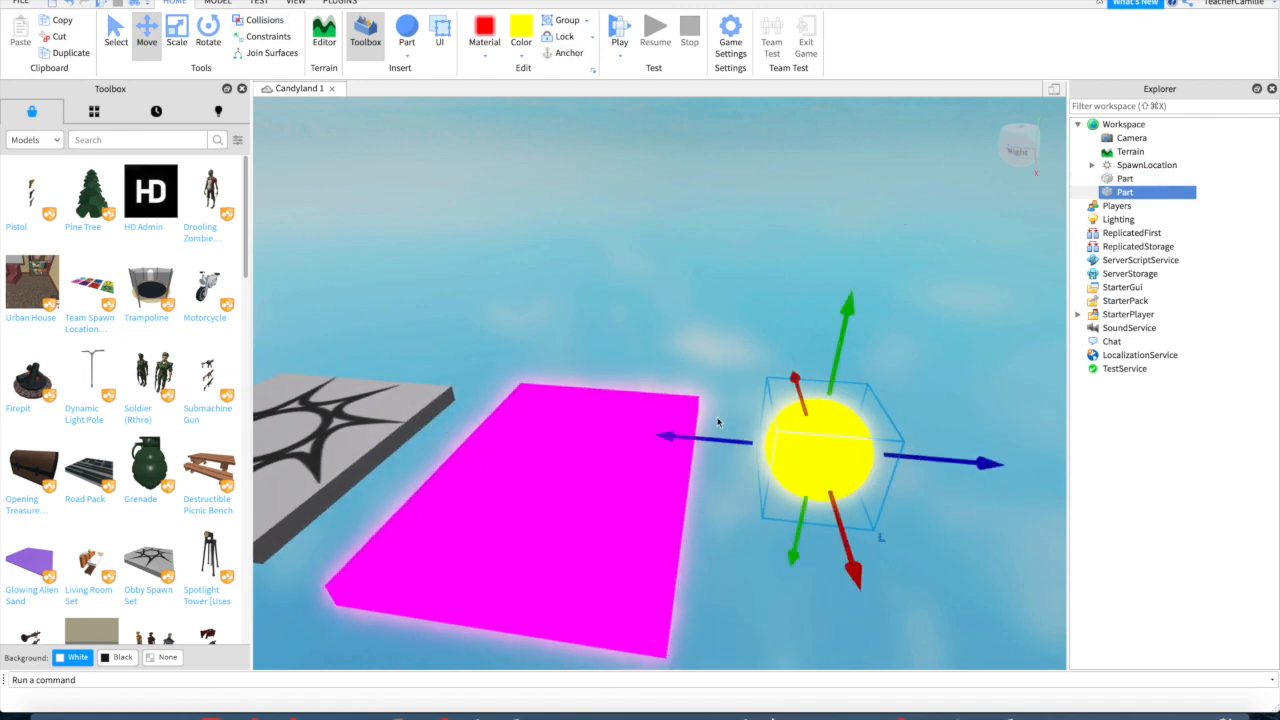
left_click_drag(790, 556, 710, 488)
left_click(386, 423)
key("f")
right_click_drag(839, 329, 781, 226)
key("w")
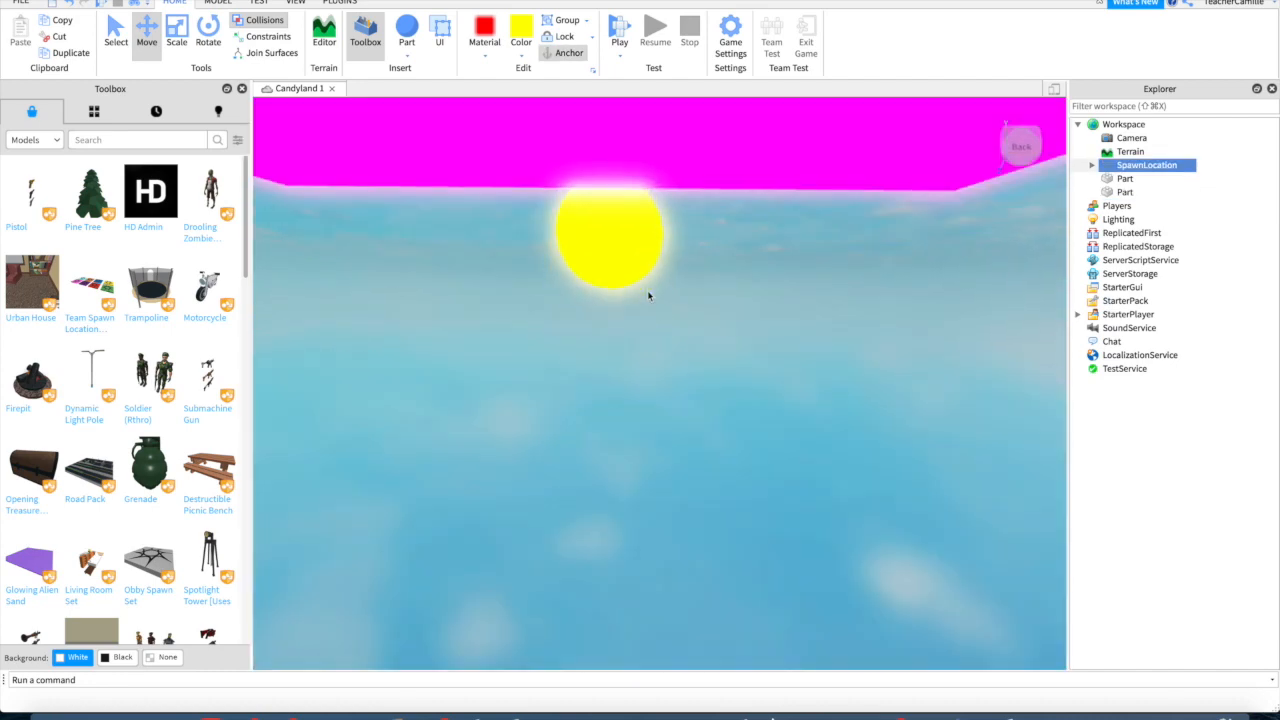
key("e")
Step: Insert a cylinder and give it a magenta colour with the Brick material
left_click(407, 54)
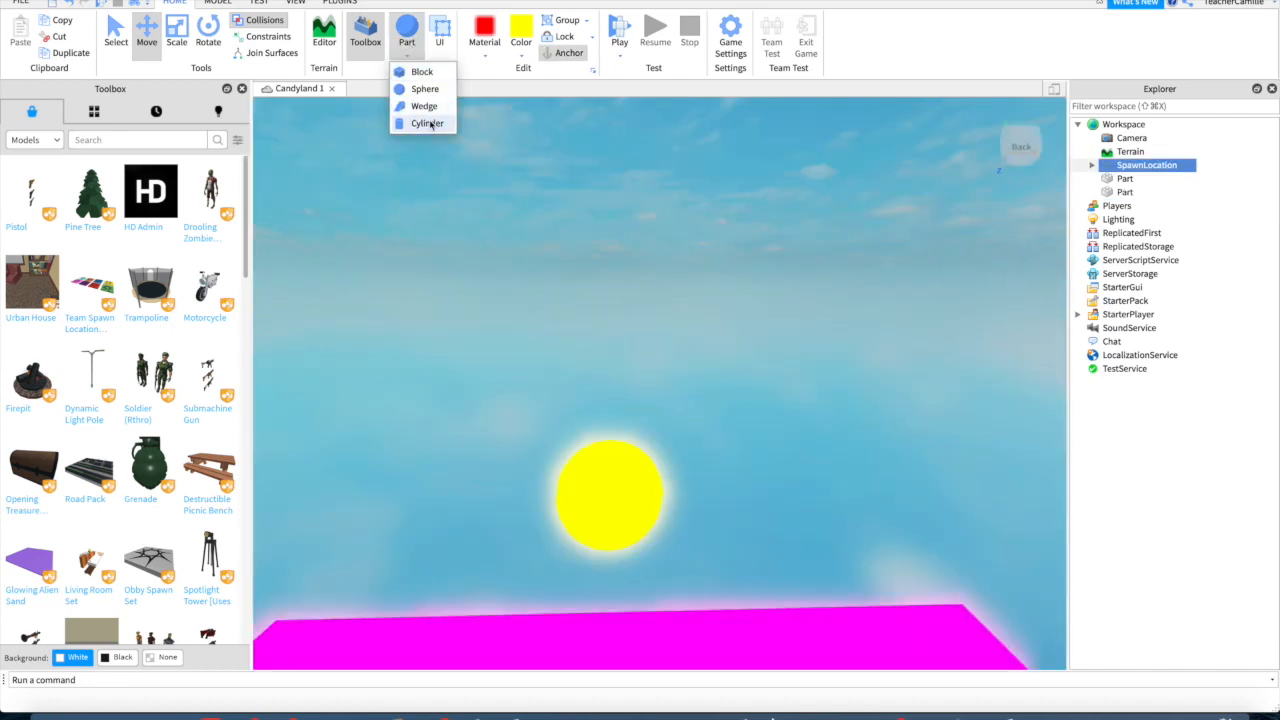
left_click(427, 123)
left_click(522, 56)
left_click(690, 200)
left_click(485, 55)
left_click(486, 74)
Step: Move the magenta brick cylinder beyond the yellow sphere, rotate it and try scaling it wider
left_click_drag(566, 377, 478, 452)
mouse_move(648, 412)
left_mouse_down()
mouse_move(683, 413)
mouse_move(600, 460)
mouse_move(646, 426)
left_mouse_up()
left_click(208, 32)
left_click_drag(615, 350, 752, 404)
left_click(543, 420)
right_click_drag(726, 377, 906, 491)
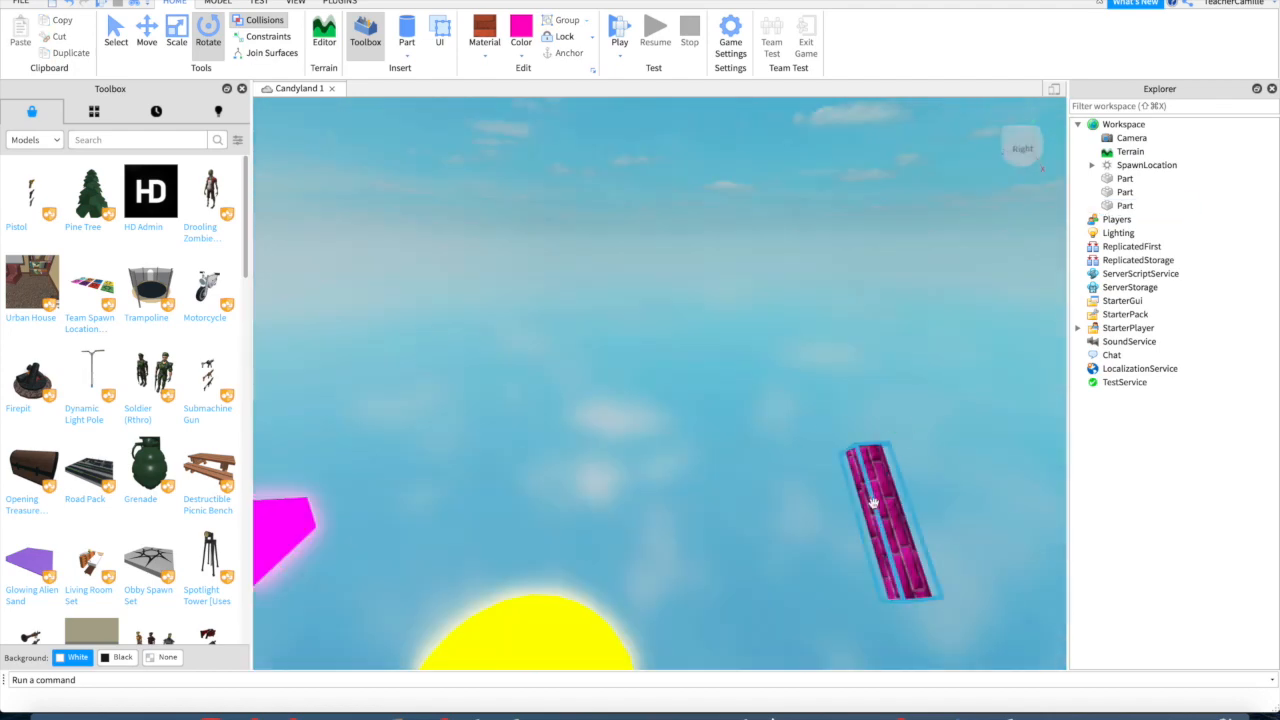
left_click(902, 491)
left_click(176, 35)
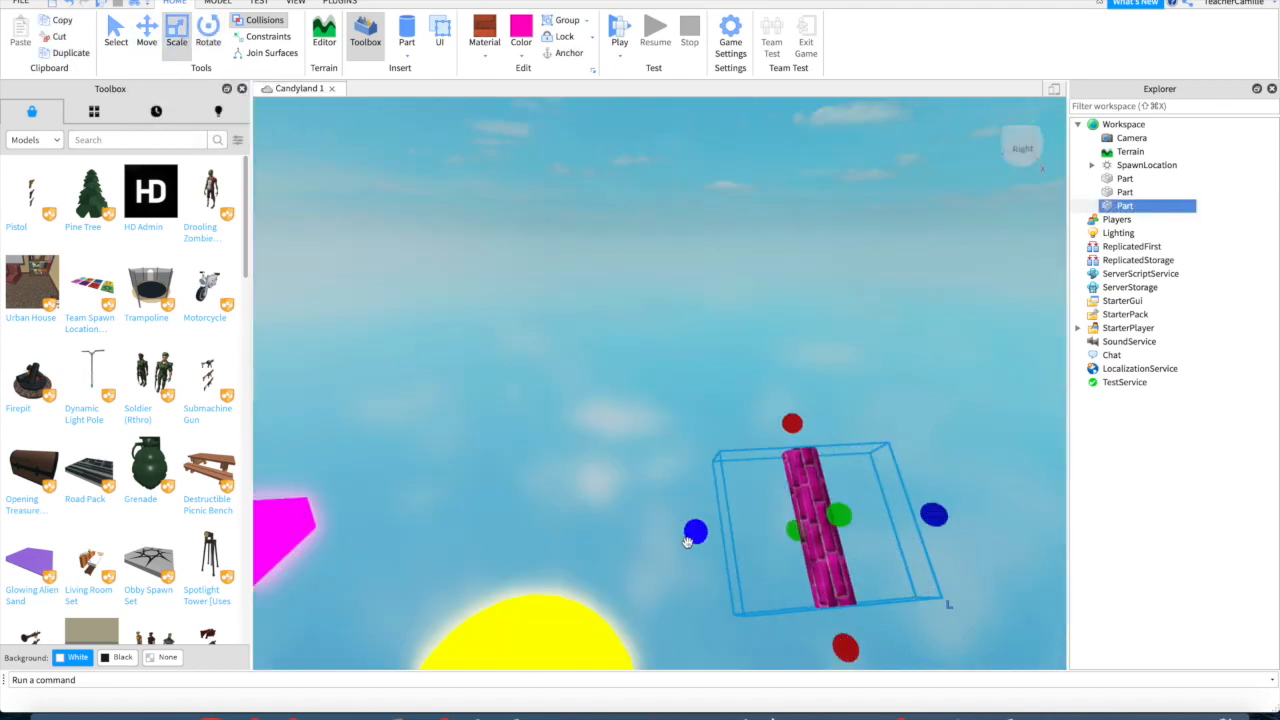
Step: Insert a magenta brick block and delete the cylinder
left_click(408, 55)
left_click(420, 76)
left_click(803, 500)
key("Delete")
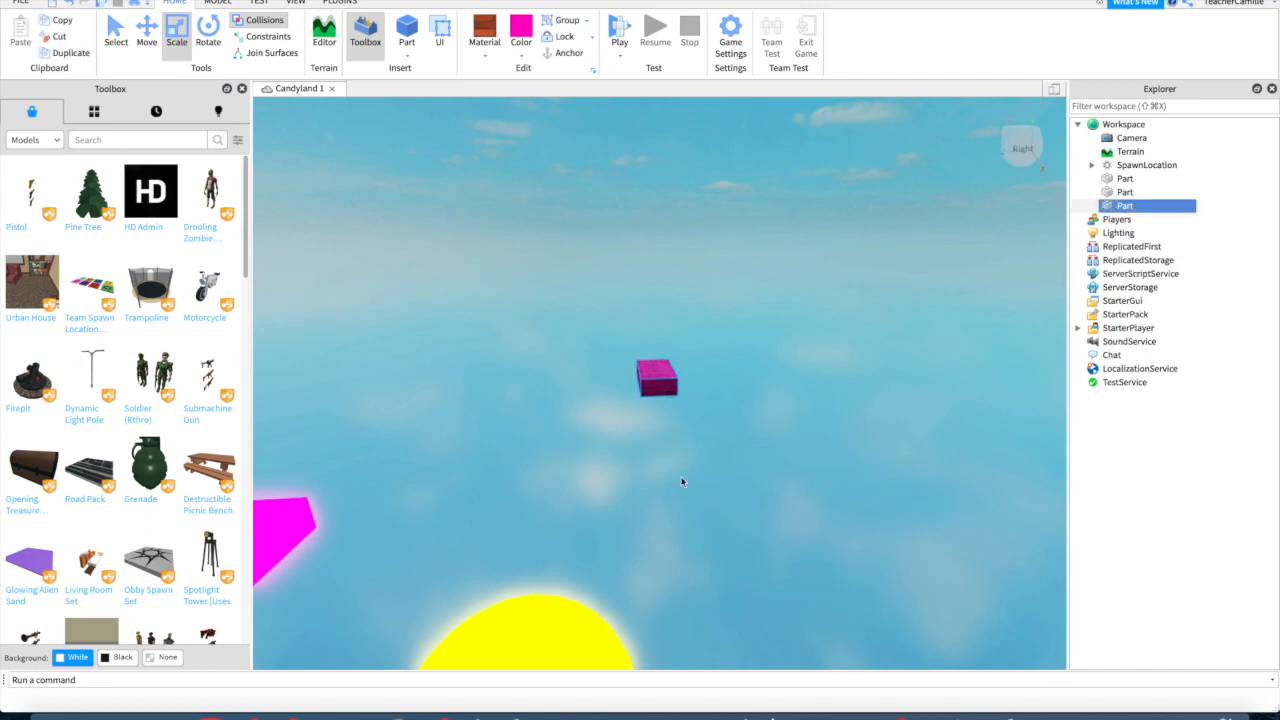
Step: Move the magenta brick block close to the yellow sphere, on its far side
left_click(664, 385)
key("super+2")
left_click_drag(671, 423, 753, 663)
right_click_drag(800, 380, 687, 299)
left_click(687, 300)
scroll(742, 357, "down", 5)
scroll(742, 357, "up", 2)
left_click(636, 420)
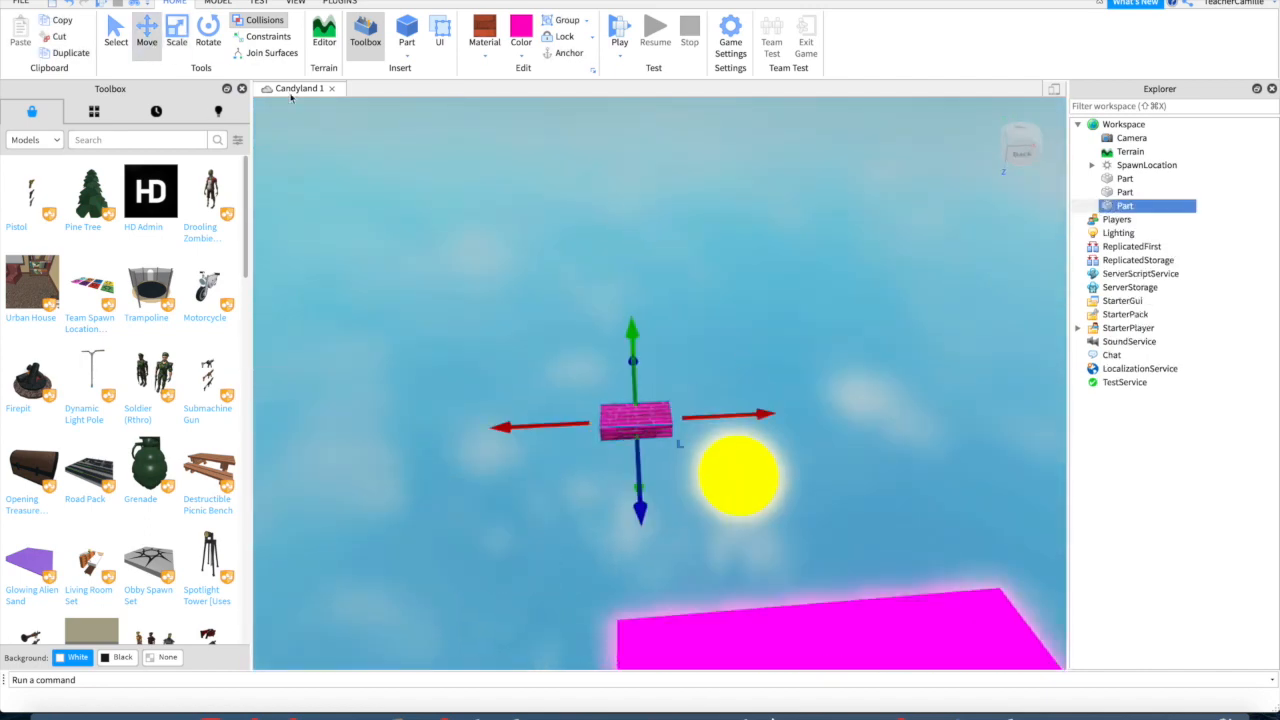
Step: Tilt the brick block sideways and scale it up into a large, thin square platform
left_click(208, 35)
left_click_drag(669, 352, 748, 412)
right_click_drag(869, 426, 928, 407)
key("d")
left_click(177, 35)
left_click_drag(838, 439, 938, 414)
left_click_drag(842, 385, 838, 314)
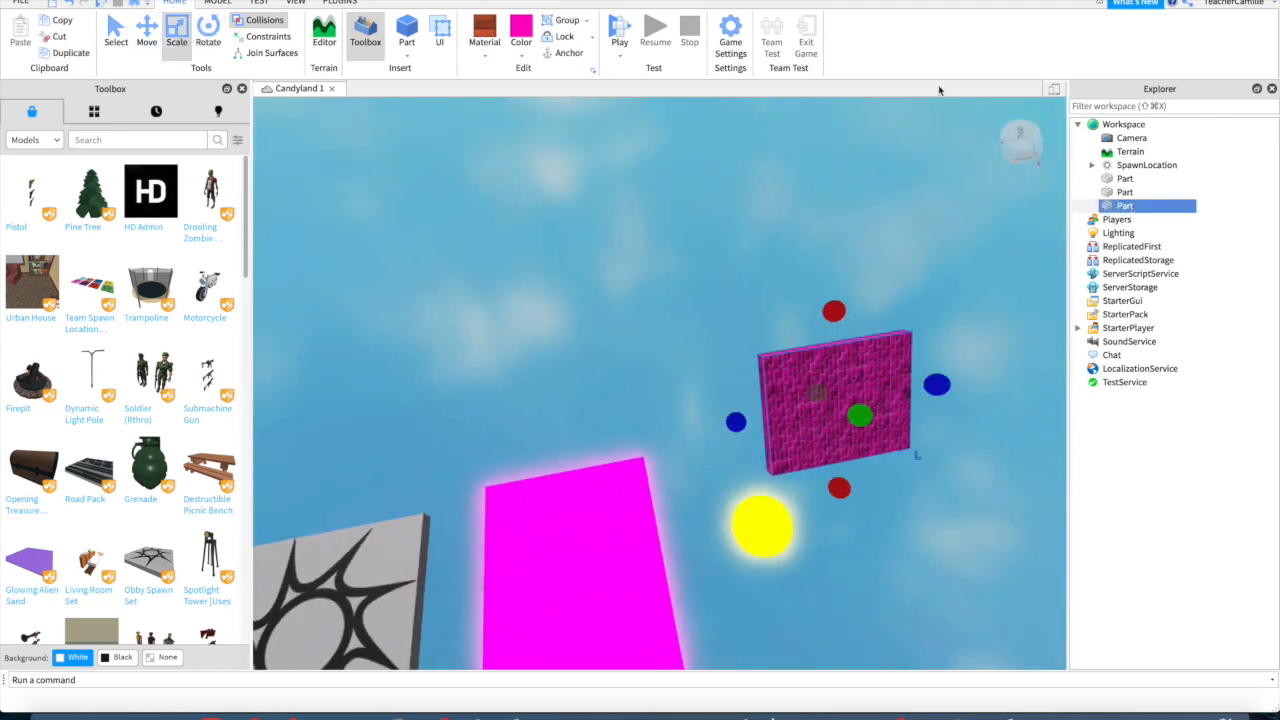
Step: Examine the course layout from behind the spawn location, from far away and close up
right_click_drag(1007, 318, 645, 528)
left_click(446, 377)
key("w")
key("s")
scroll(779, 377, "down", 3)
right_click_drag(779, 377, 787, 351)
scroll(787, 351, "down", 3)
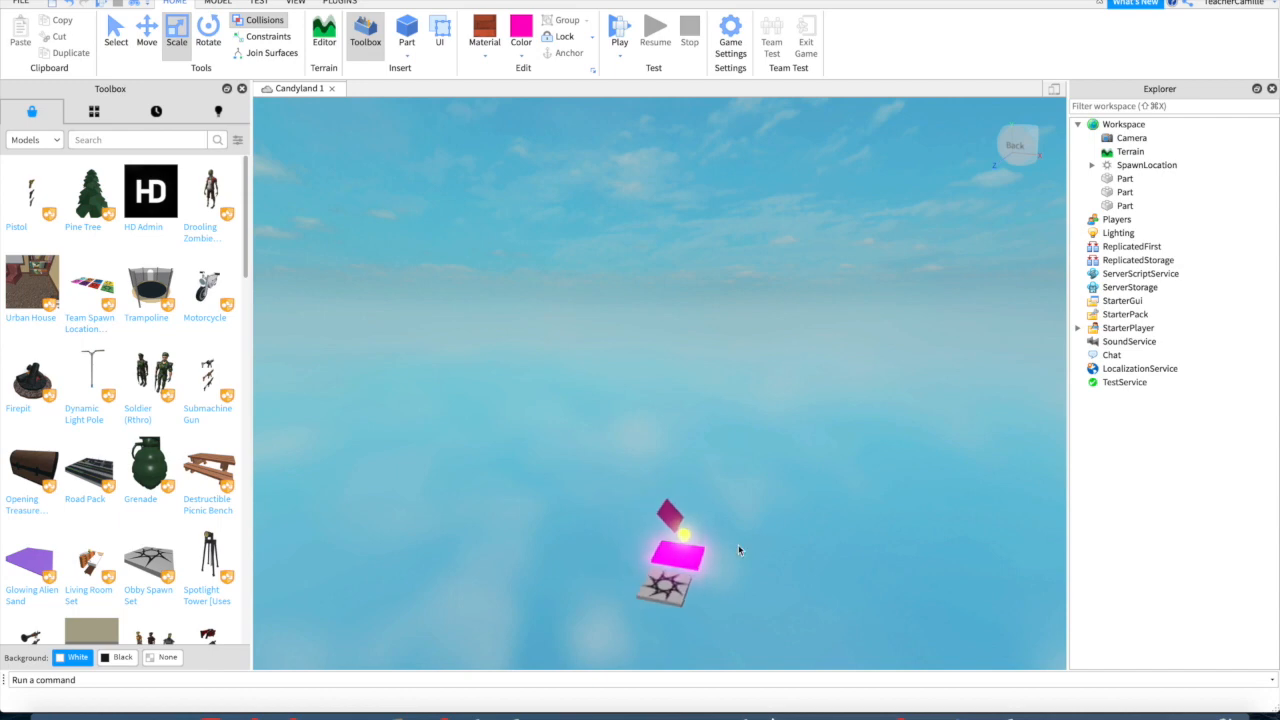
left_click(672, 585)
key("f")
key("a")
scroll(690, 446, "up", 3)
scroll(684, 448, "down", 5)
Step: Duplicate the tilted brick platform and move the copy across to the opposite side of the course
left_click(725, 398)
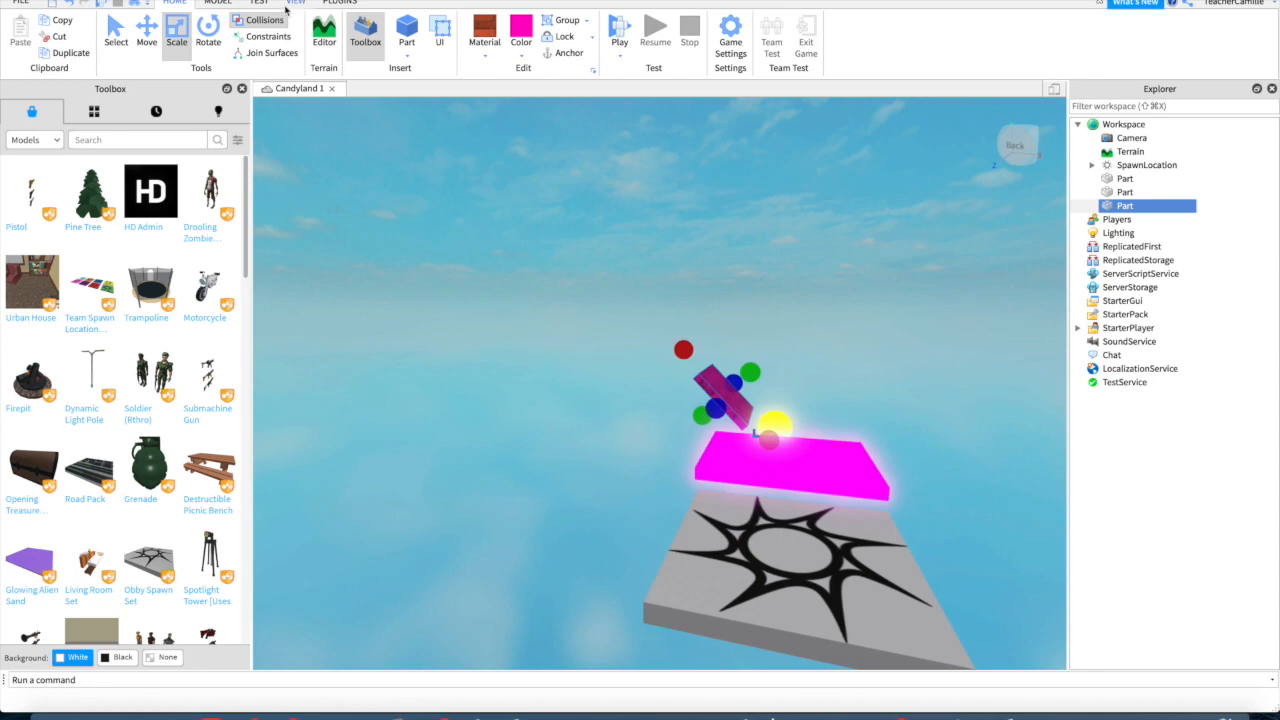
left_click(228, 4)
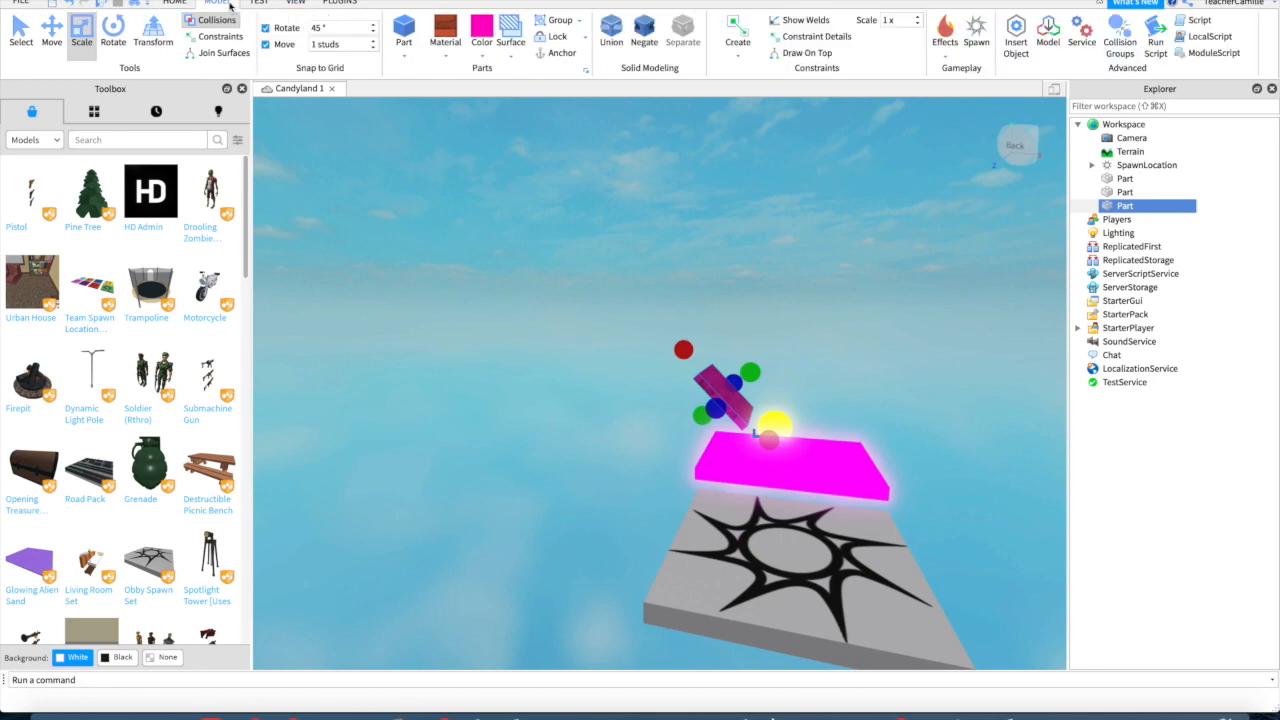
right_click(731, 398)
left_click(771, 75)
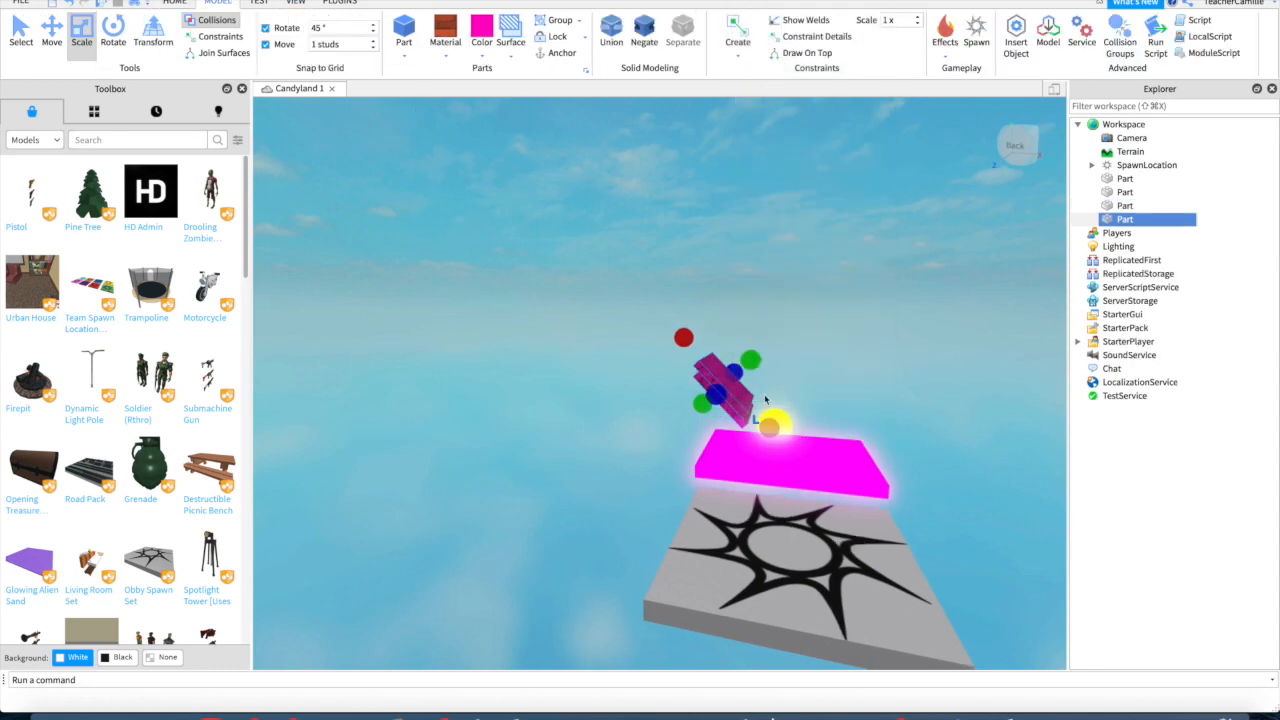
left_click(57, 42)
left_click_drag(763, 351, 809, 314)
left_click_drag(823, 383, 863, 426)
Step: Rotate the copied brick platform so that it tilts the opposite way to the first one
left_click(113, 32)
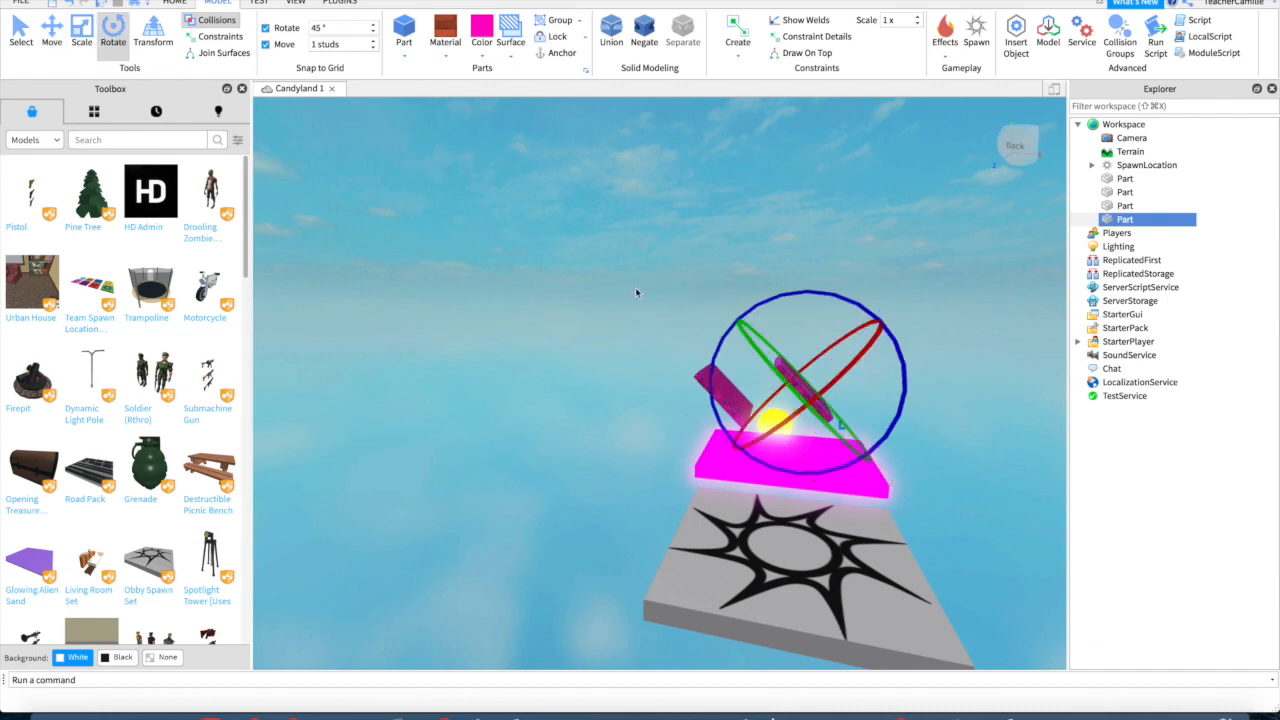
left_click_drag(778, 293, 926, 349)
left_click(940, 343)
left_click(688, 515)
left_click(635, 512)
left_click(775, 424)
left_click(546, 303)
Step: Slide the oppositely tilted brick platform farther along the course, away from the yellow sphere
right_click_drag(546, 303, 809, 317)
key("a")
left_click(474, 500)
left_click(52, 32)
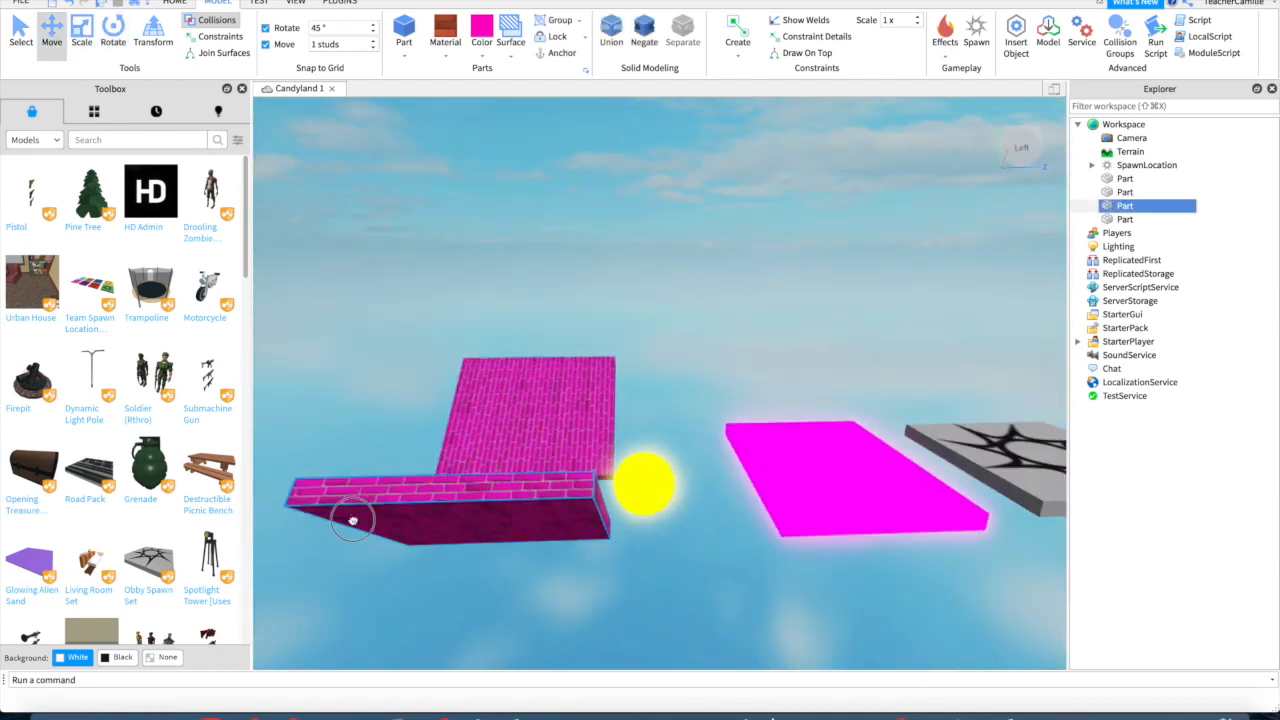
key("a")
left_click(671, 403)
left_click_drag(420, 420, 223, 428)
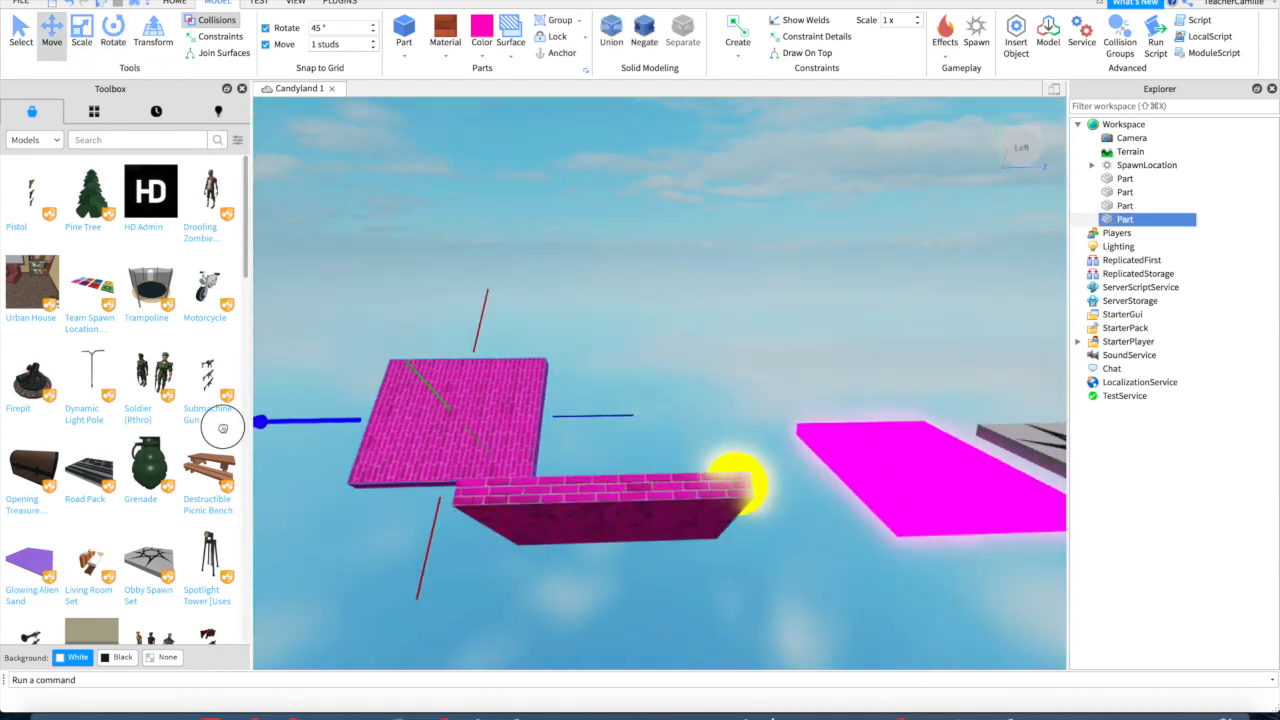
Step: Duplicate the first tilted brick platform and move the copy farther along the same side of the course
left_click(700, 510)
right_click(627, 499)
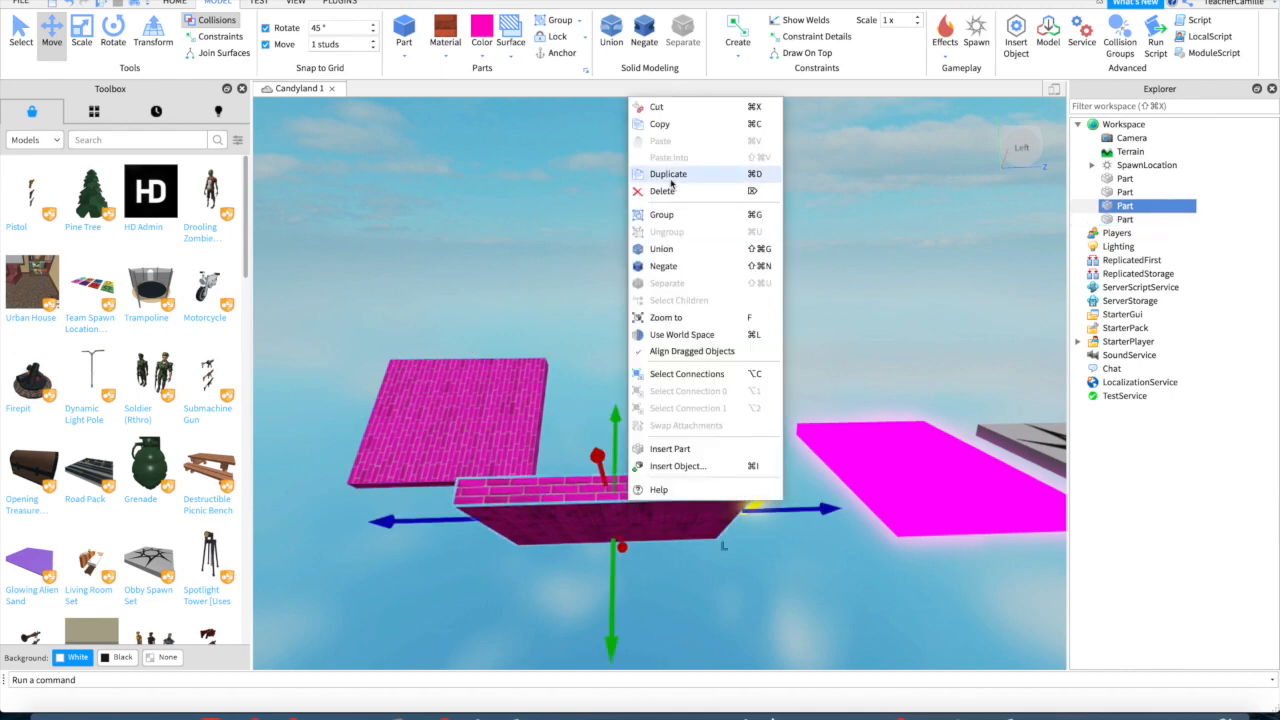
left_click(660, 172)
left_click_drag(390, 492, 156, 484)
key("a")
left_click_drag(568, 494, 265, 497)
left_click_drag(490, 612, 486, 640)
right_click_drag(716, 233, 714, 229)
scroll(714, 229, "down", 5)
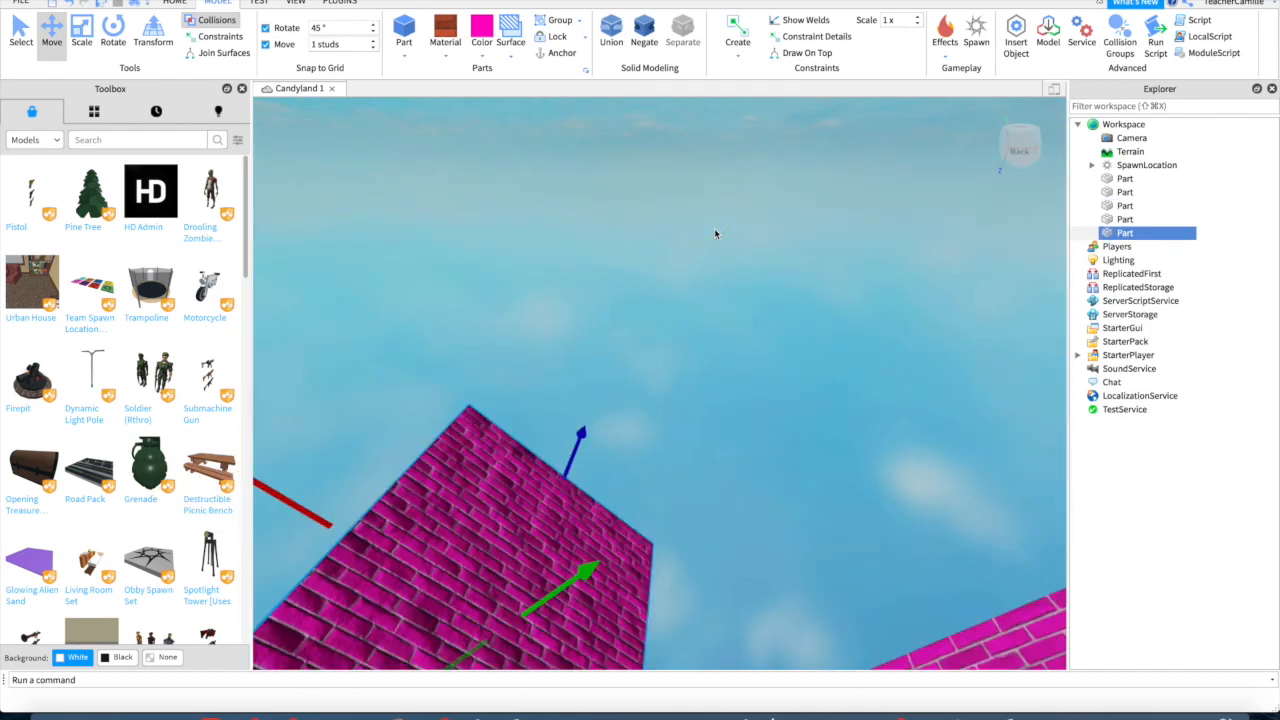
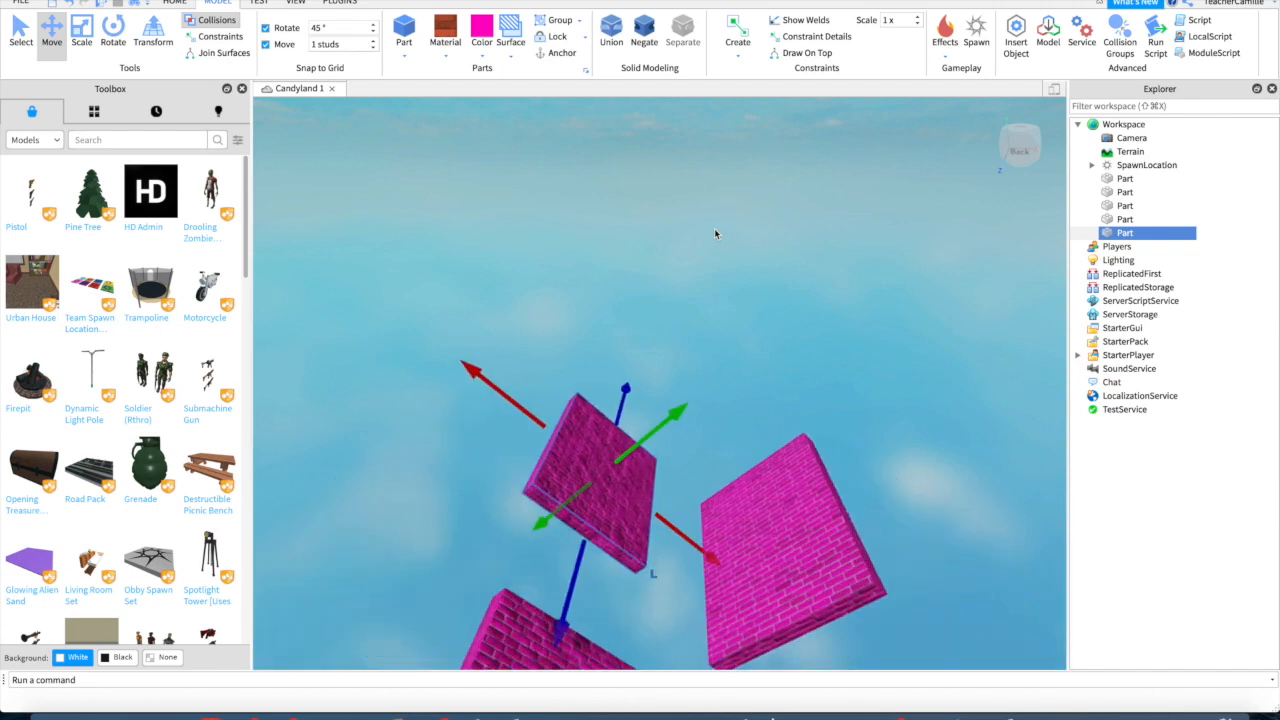
scroll(686, 323, "down", 5)
Step: Anchor the yellow sphere and the three tilted brick platforms
left_click(703, 487)
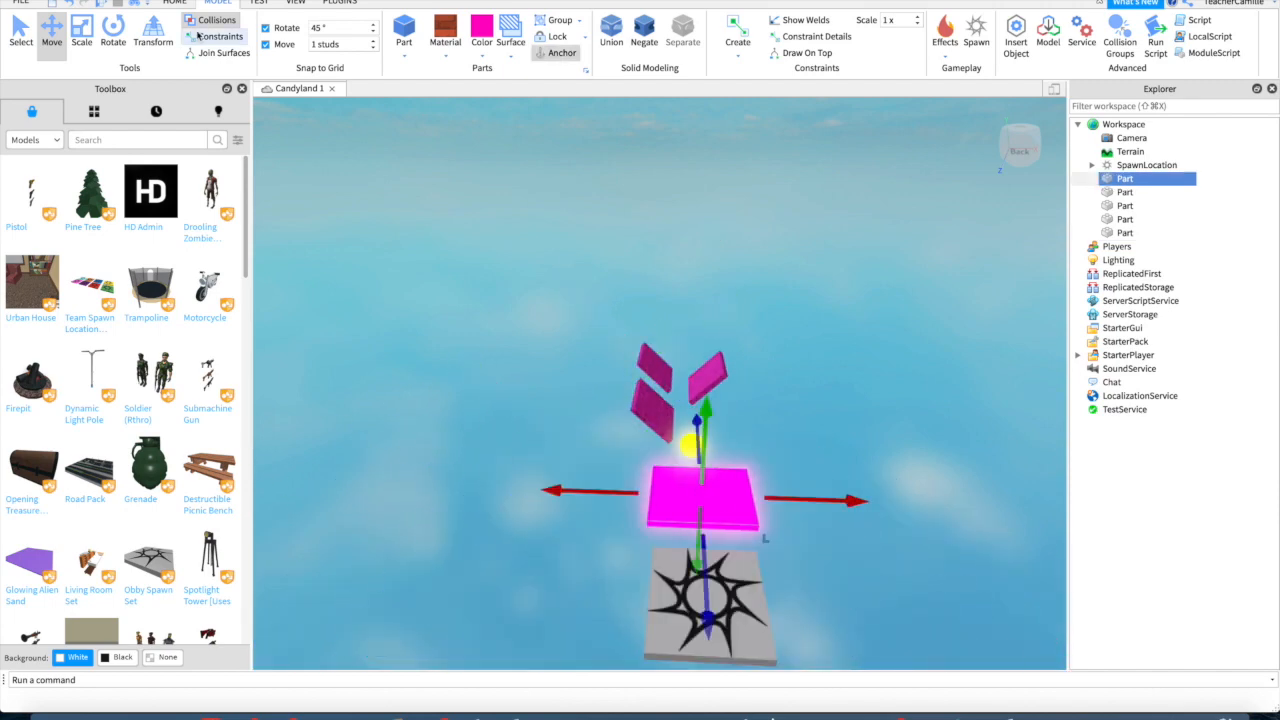
left_click(178, 3)
left_click(685, 443)
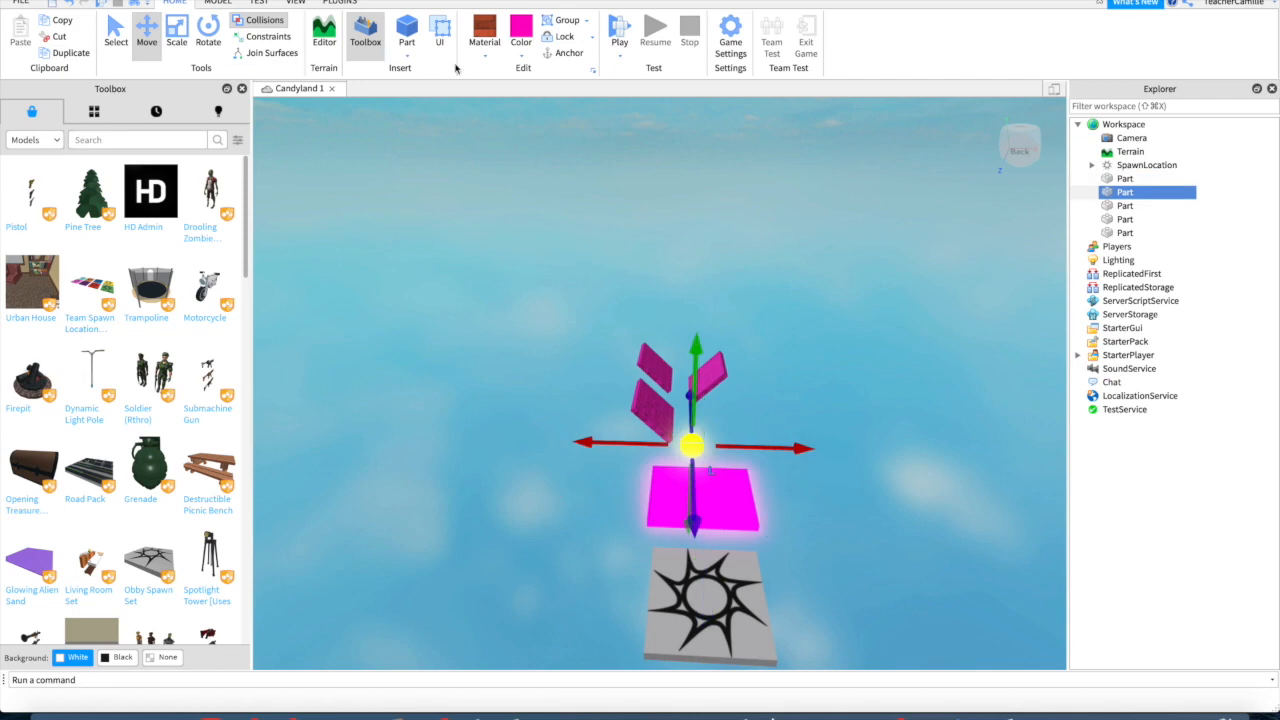
left_click(658, 416)
left_click(566, 52)
left_click(706, 376)
left_click(568, 54)
left_click(654, 366)
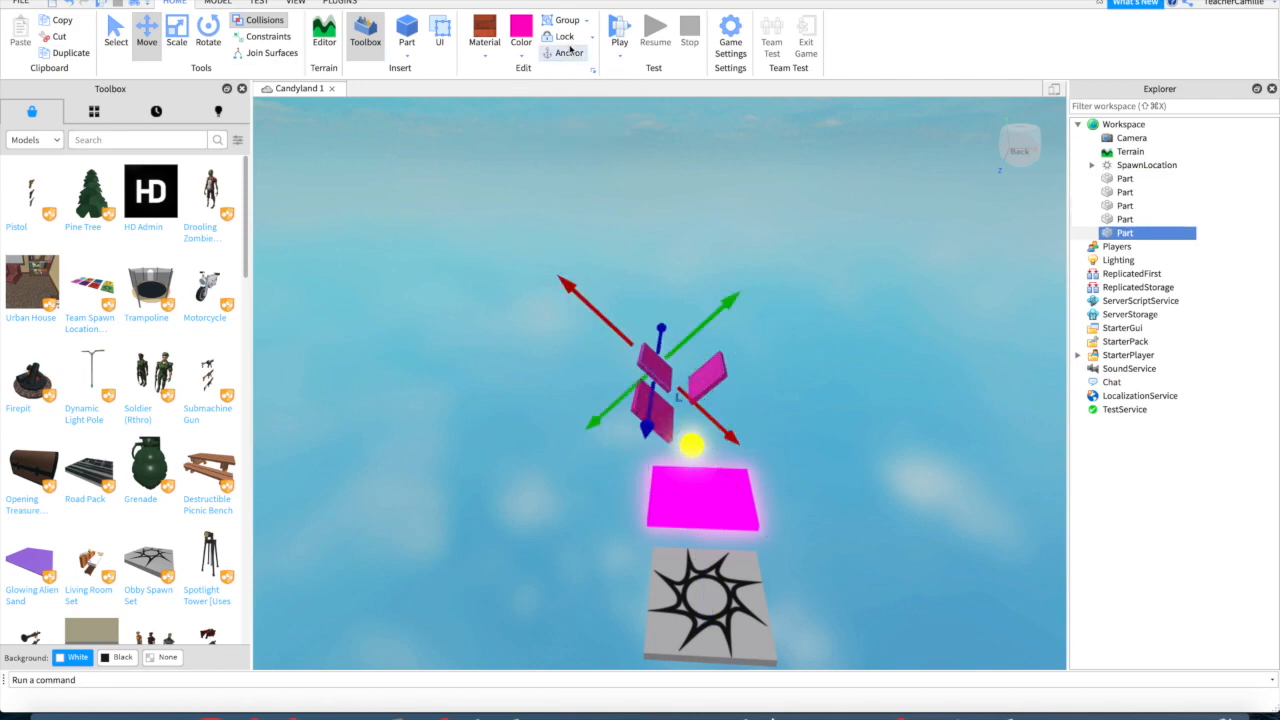
left_click(568, 54)
left_click(857, 437)
Step: Duplicate the oppositely tilted brick platform and move the copy farther along its side as the fourth platform
left_click(712, 376)
right_click(712, 376)
left_click(749, 57)
left_click_drag(702, 332, 700, 313)
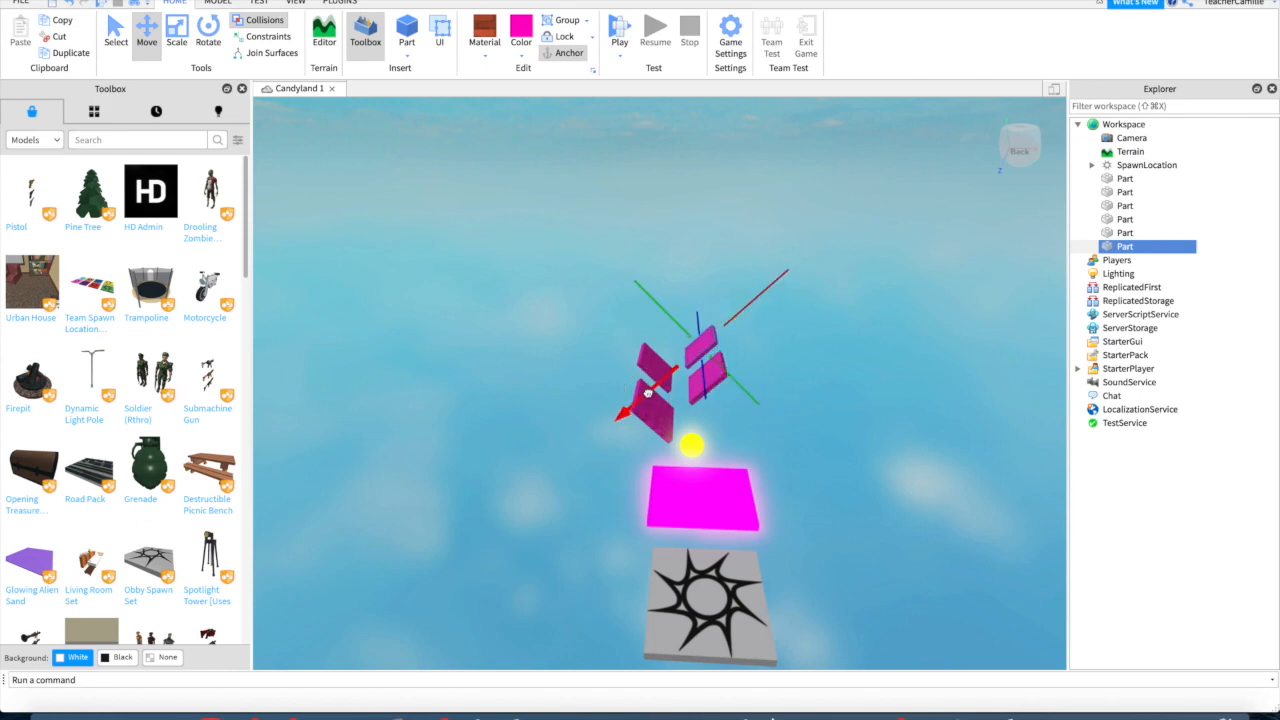
left_click(805, 391)
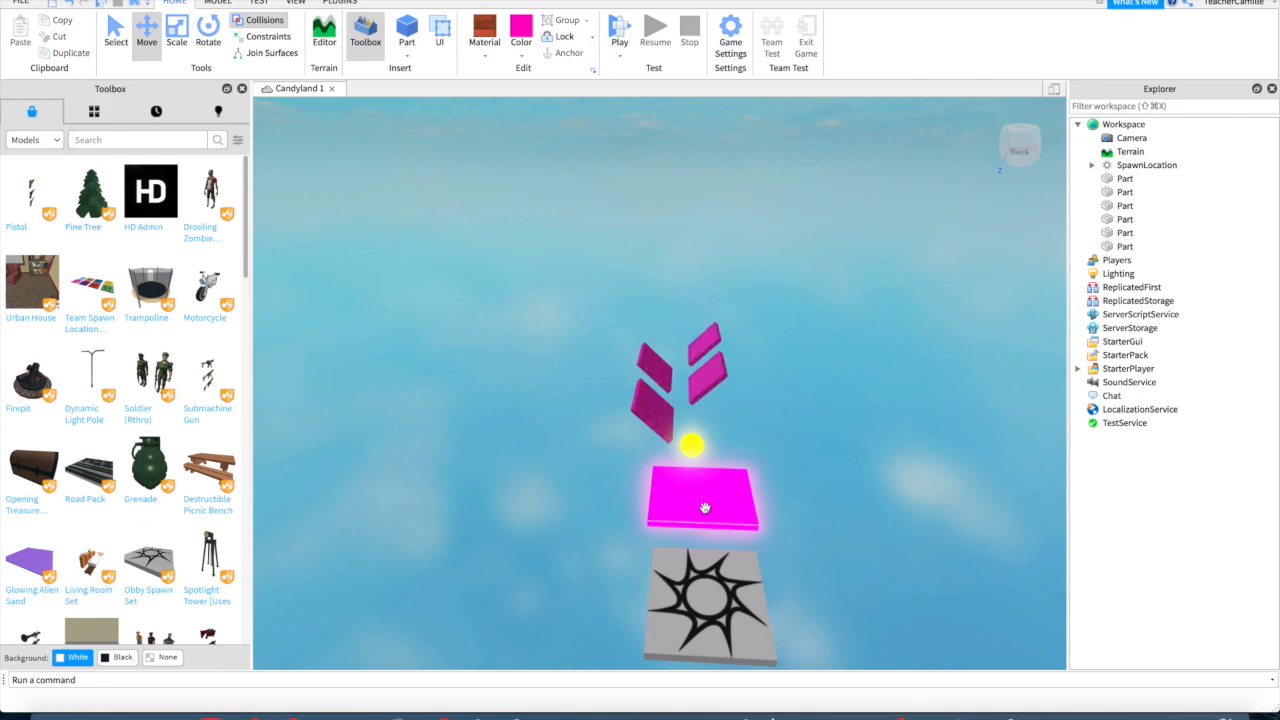
Step: Play-test the course, moving the avatar from the spawn over the magenta platform onto the yellow sphere
left_click(617, 36)
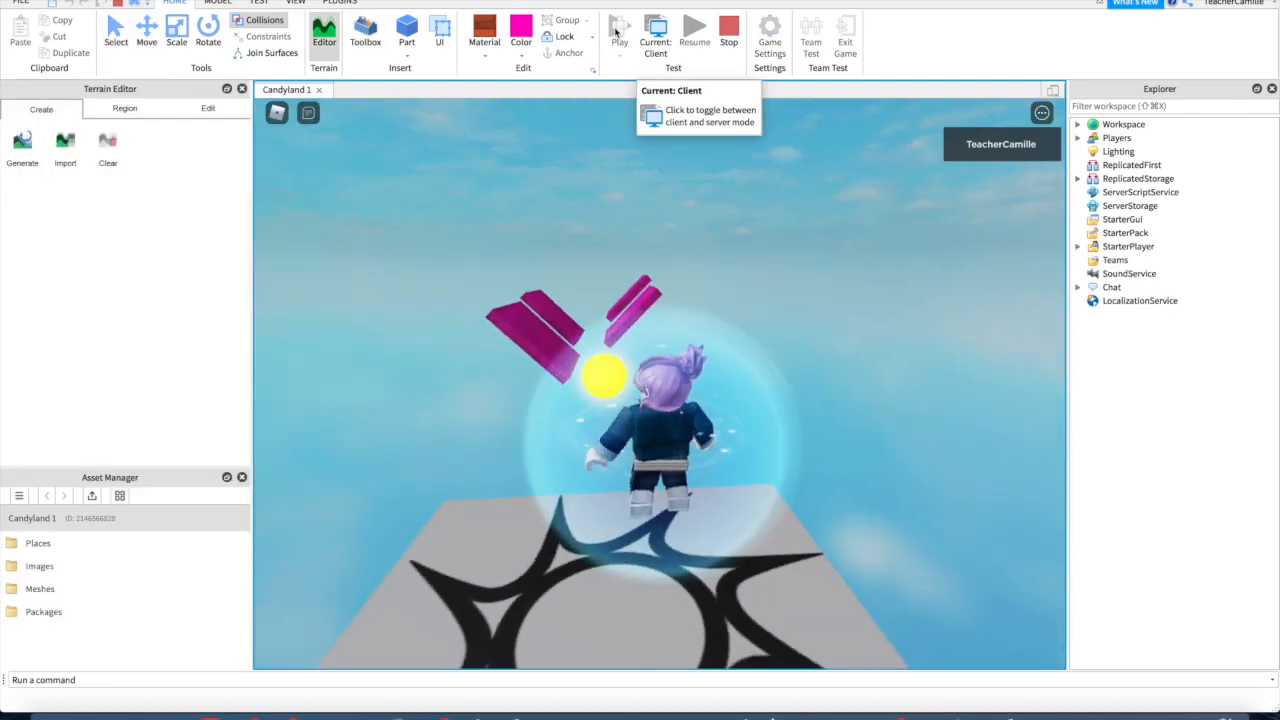
left_click(729, 33)
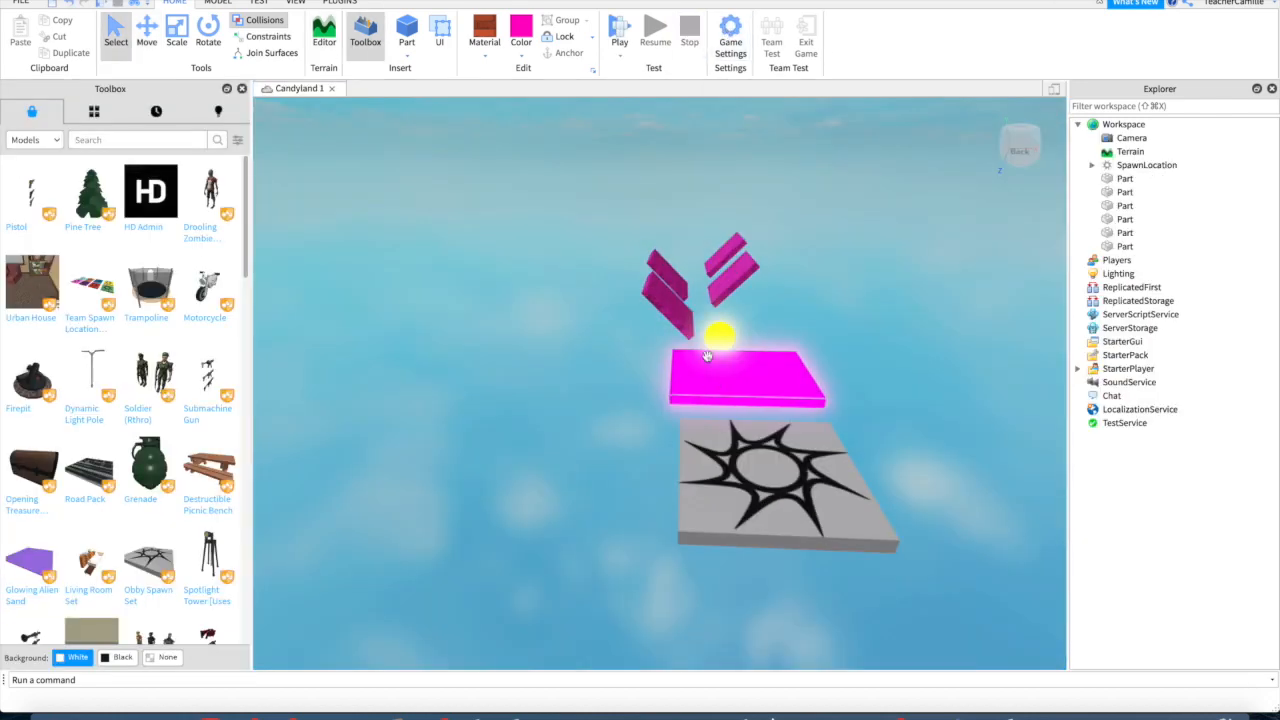
left_click(620, 36)
key("w")
key("Left")
key("w")
key("space")
key("space")
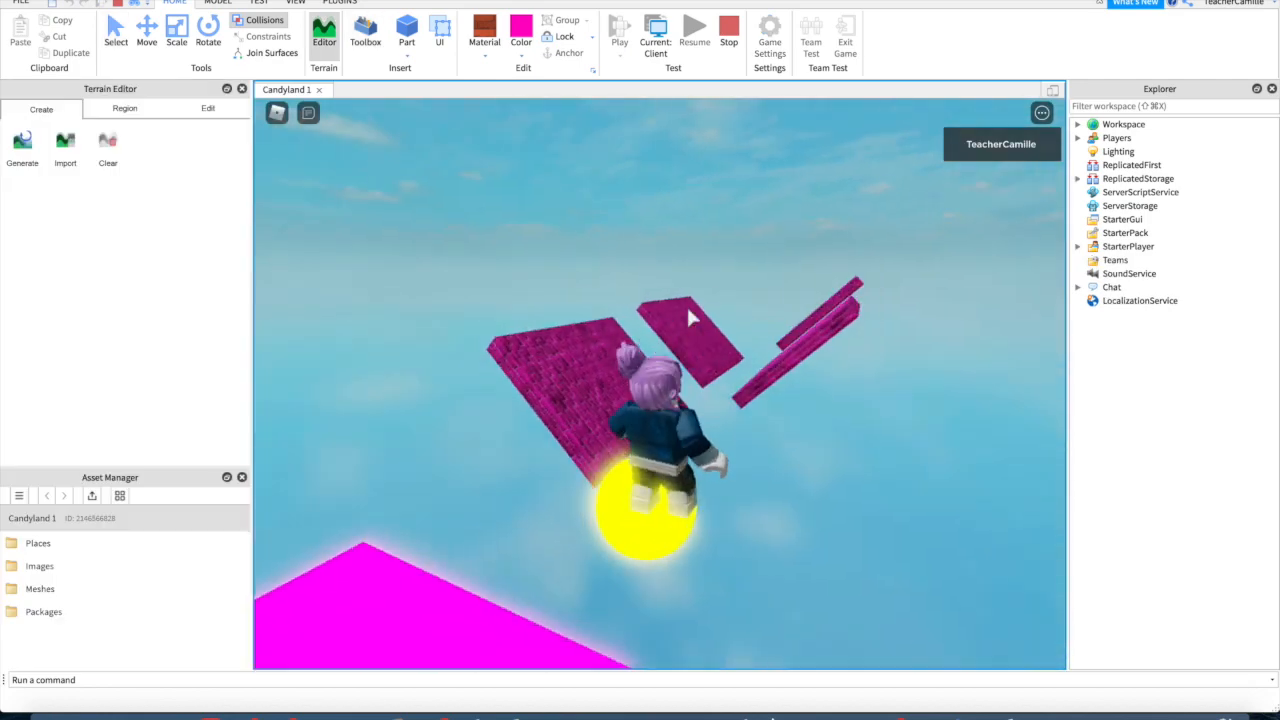
Step: Jump the avatar across the tilted brick platforms to the last one and stop the play test
key("w")
key("space")
key("space")
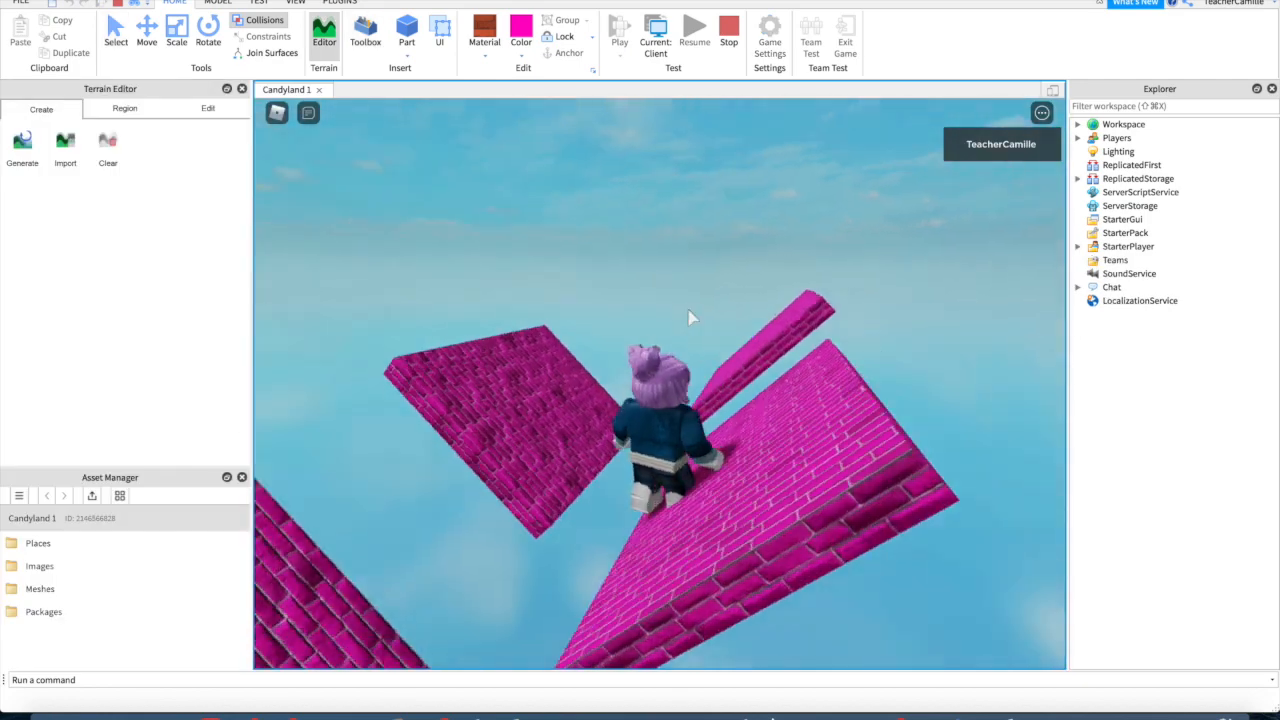
key("w")
key("space")
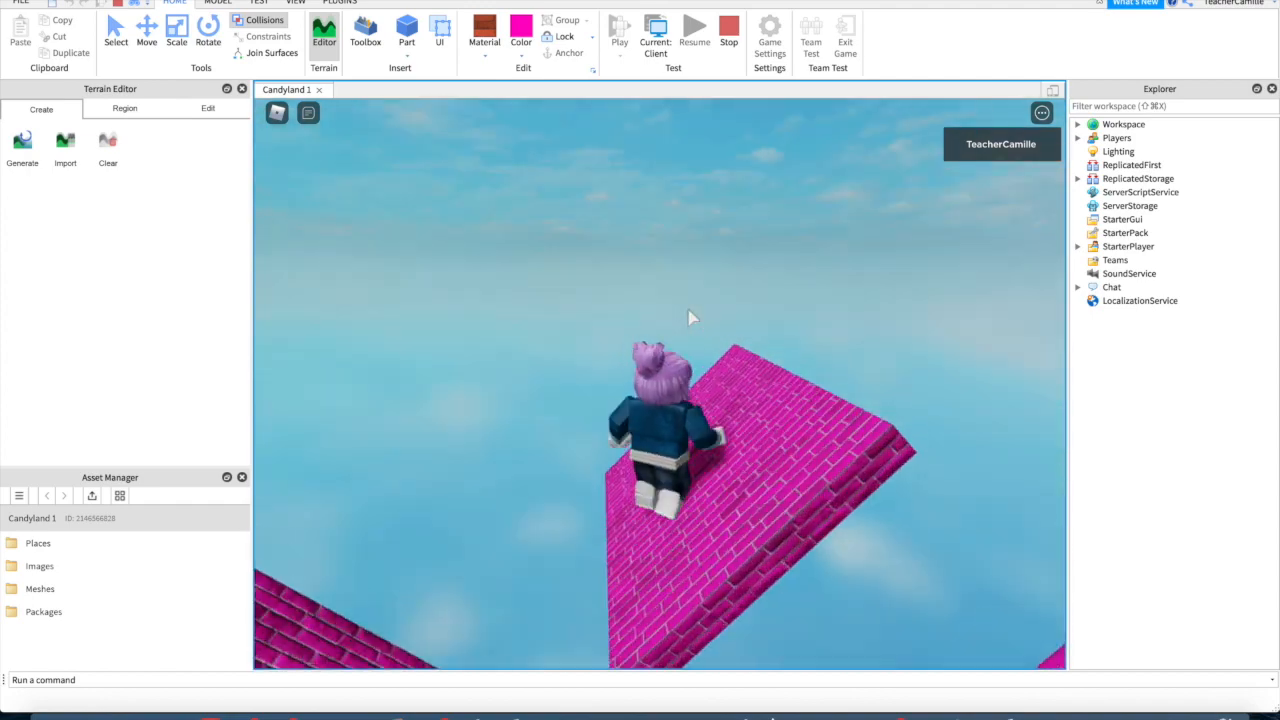
left_click(729, 28)
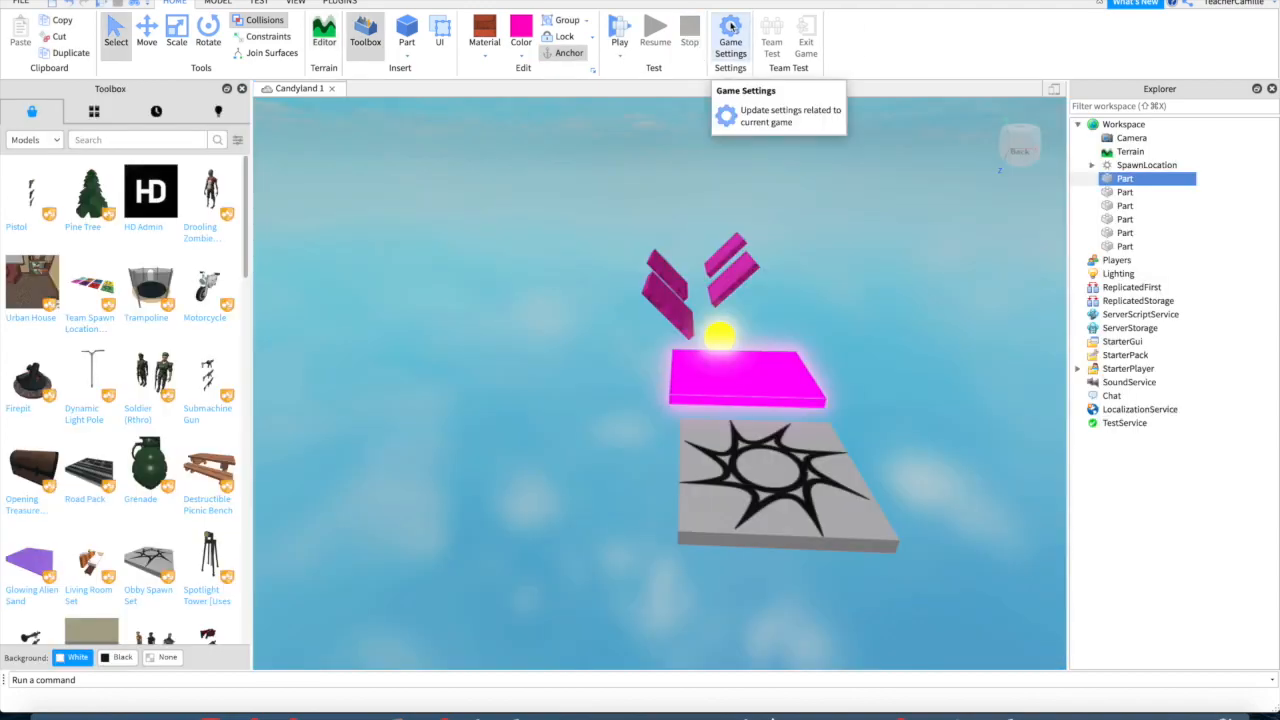
Step: Insert a magenta brick cylinder, turn it to lie flat and scale it into a round disc
left_click(406, 56)
left_click(418, 124)
key("ctrl+4")
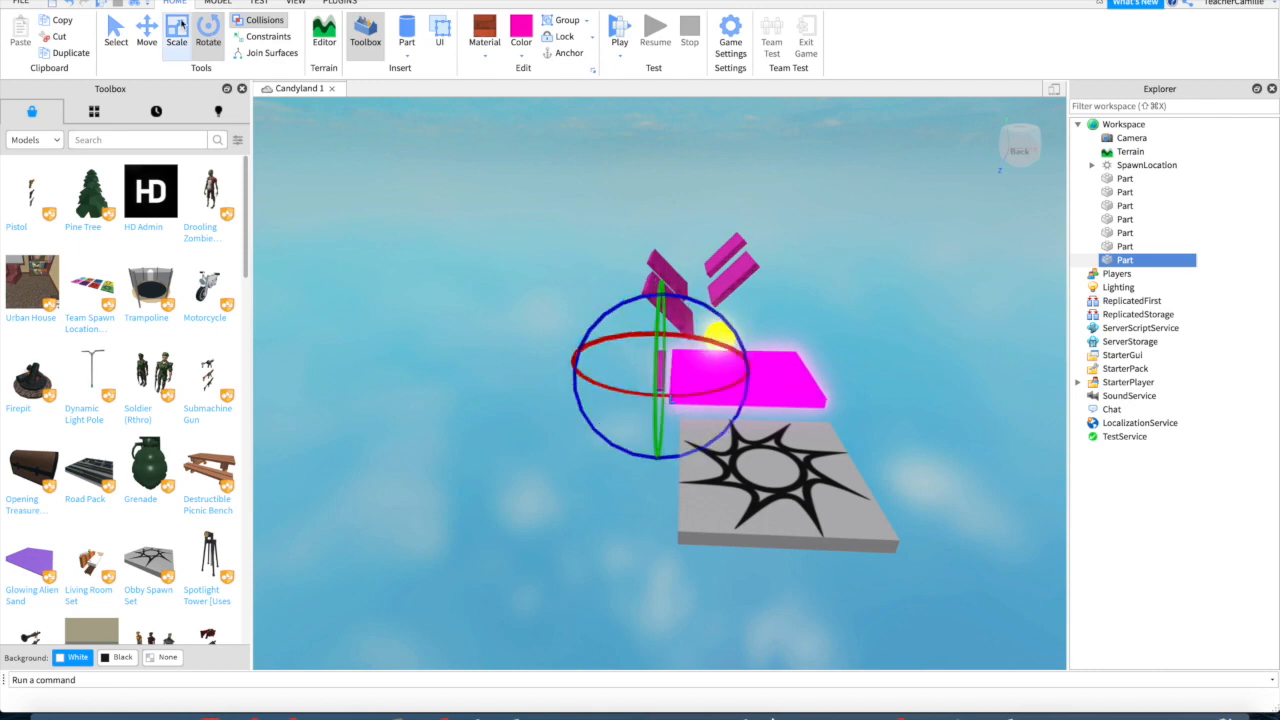
left_click(178, 30)
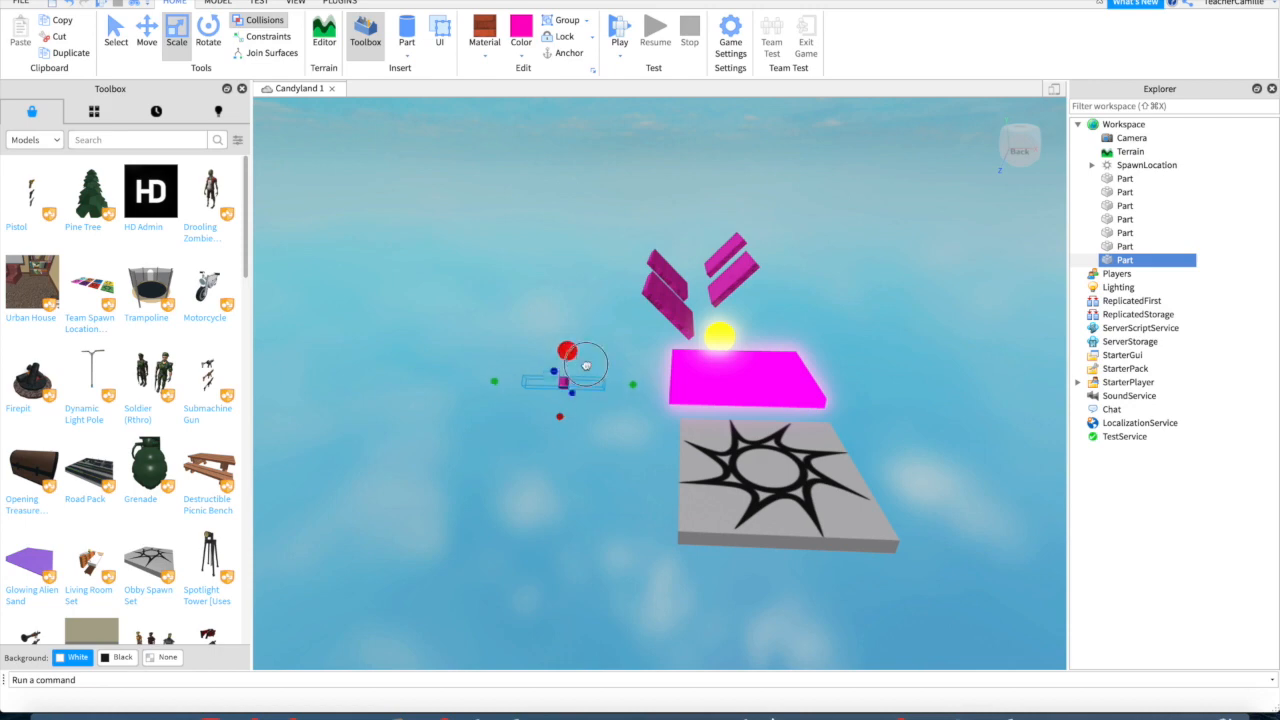
right_click_drag(586, 365, 584, 368)
Step: Move the flat magenta brick disc away from the spawn area toward the far end of the tilted brick platforms
key("ctrl+2")
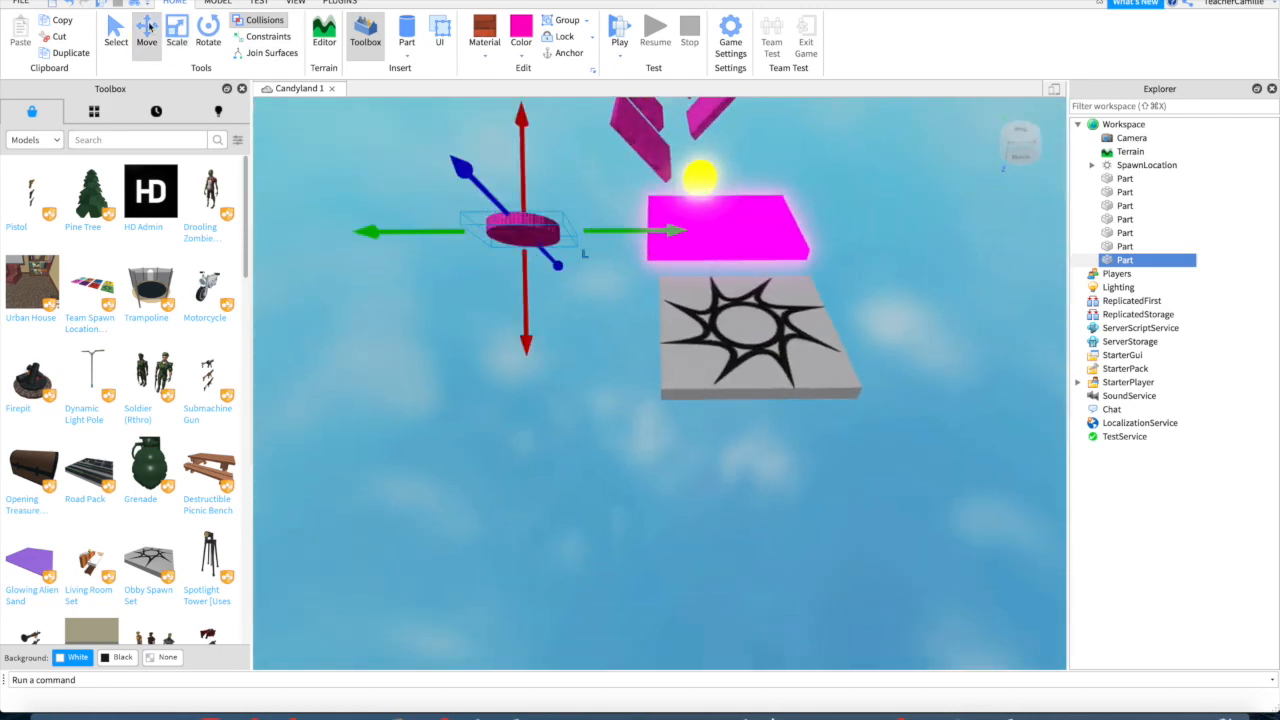
scroll(740, 245, "up", 3)
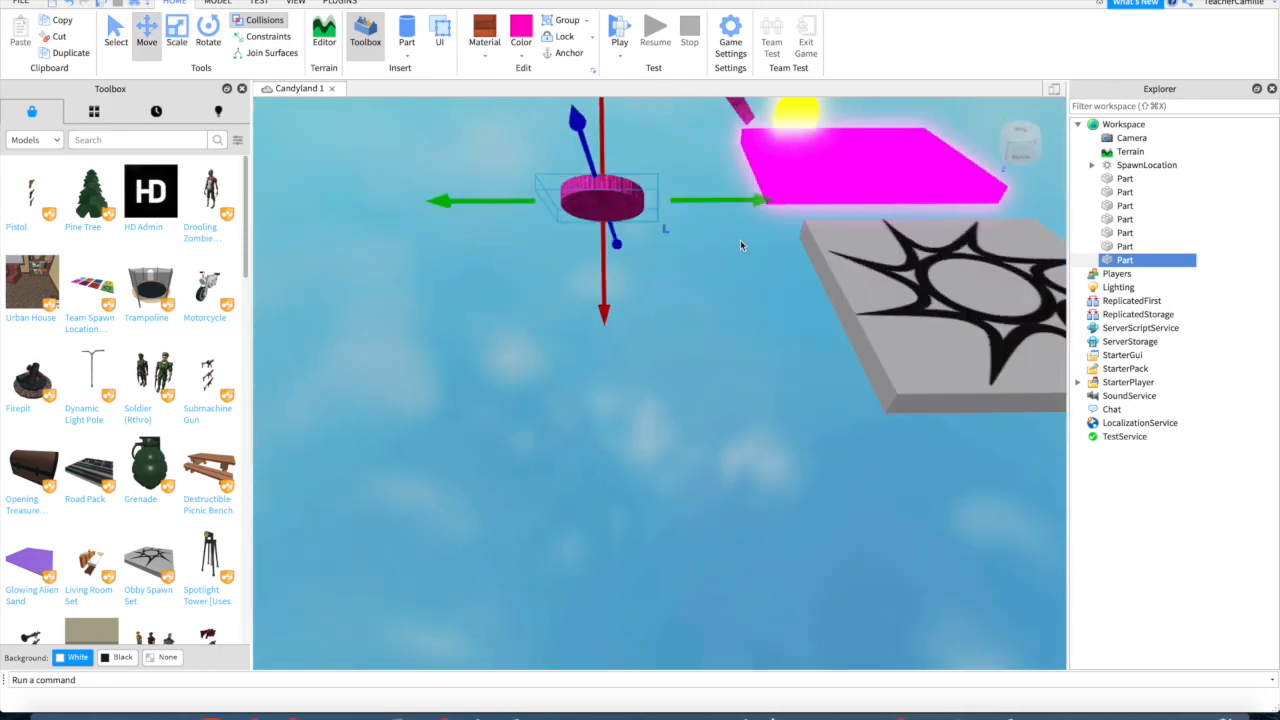
key("e")
left_click_drag(623, 535, 506, 394)
left_click_drag(566, 340, 566, 172)
left_click_drag(634, 224, 725, 224)
left_click(775, 207)
key("f")
left_click(619, 237)
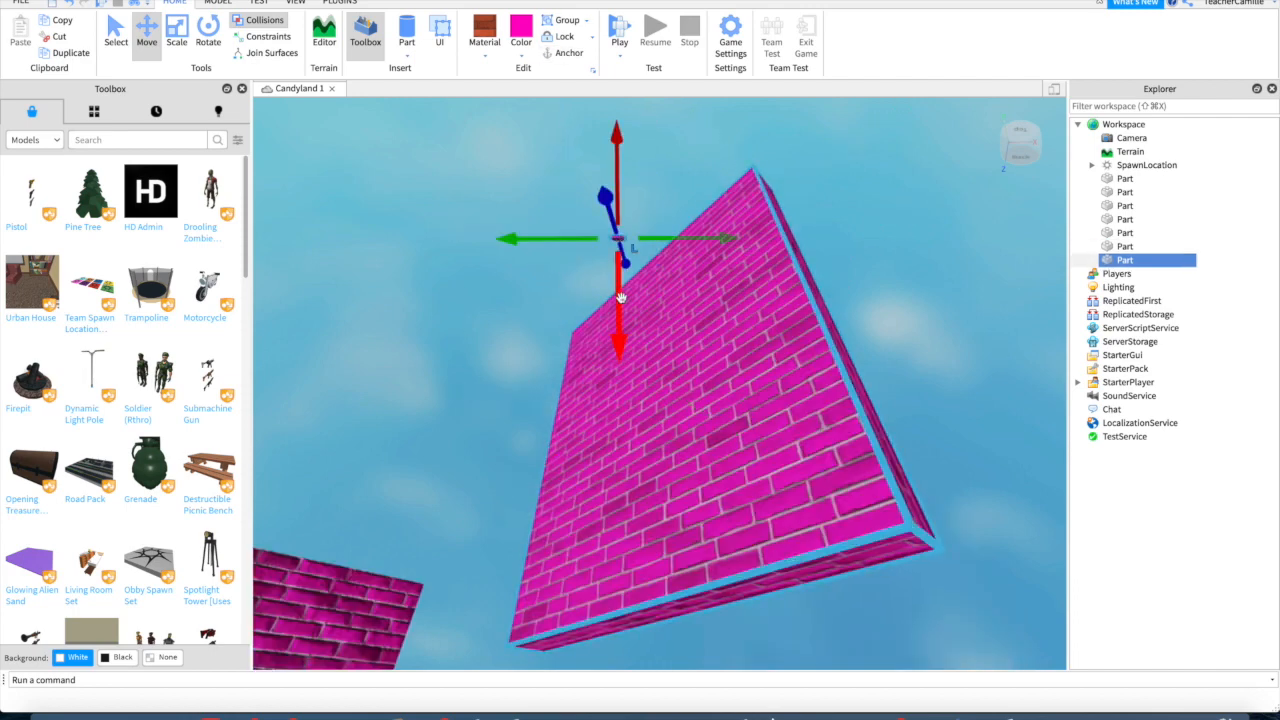
key("super+3")
left_click_drag(606, 224, 582, 214)
left_click(208, 32)
left_click(798, 156)
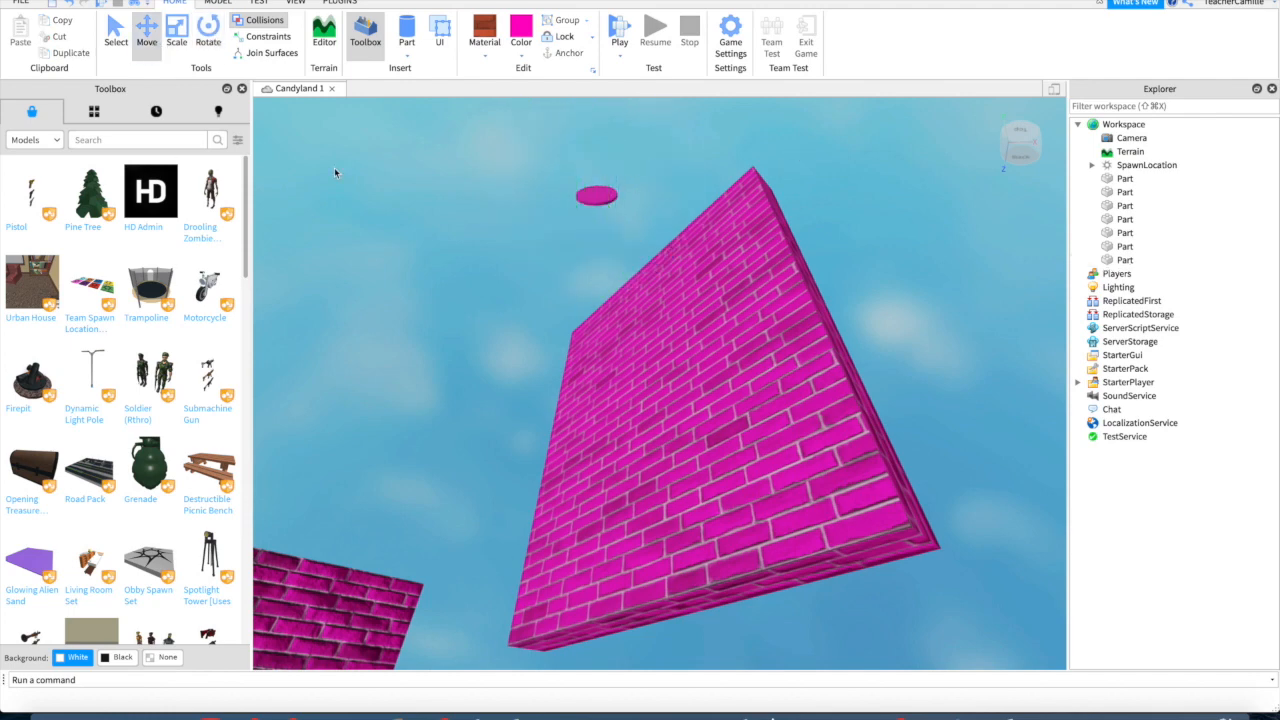
Step: Shift the magenta brick disc down and sideways toward the last tilted brick platform
left_click(147, 32)
left_click(597, 195)
left_click_drag(604, 264, 607, 323)
left_click_drag(526, 257, 444, 257)
left_click_drag(481, 391, 451, 456)
left_click_drag(533, 205, 497, 240)
left_click_drag(480, 386, 584, 293)
left_click_drag(392, 188, 357, 117)
left_click(610, 330)
left_click(400, 234)
Step: Bring the large brick disc beside the far ends of the tilted brick platforms
left_click_drag(460, 116, 477, 171)
left_click_drag(500, 357, 550, 288)
left_click_drag(552, 118, 504, 329)
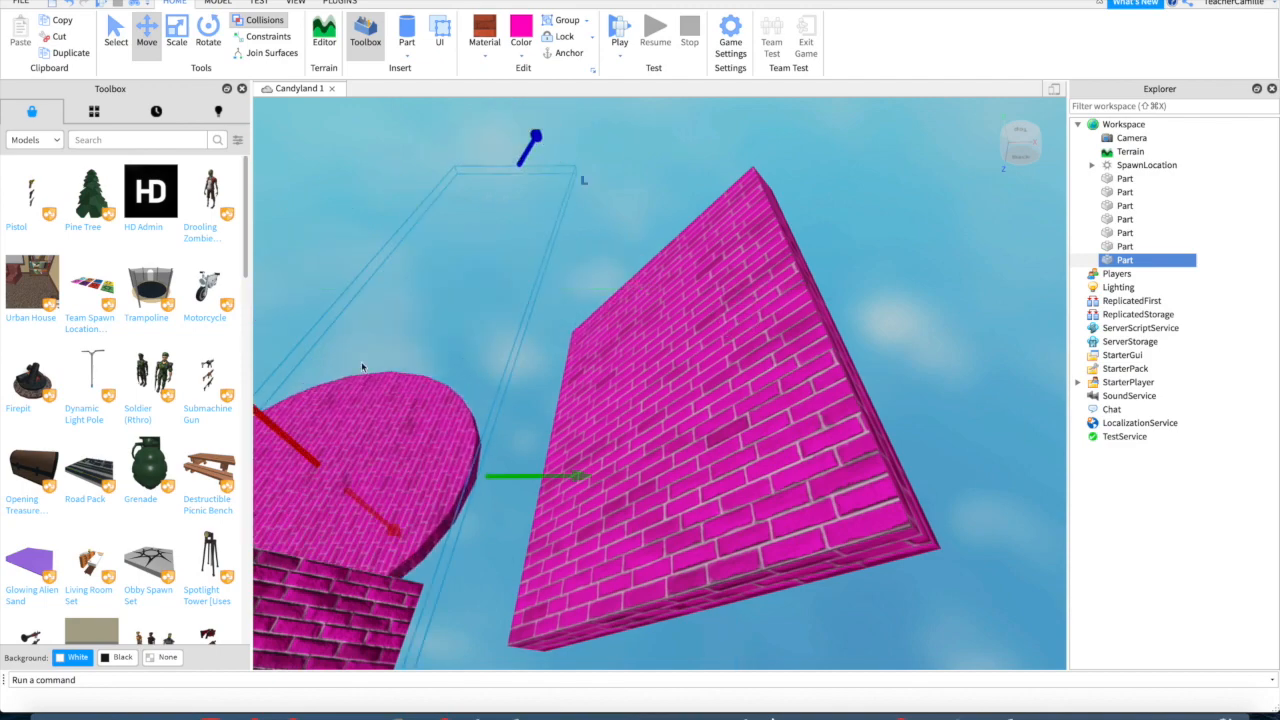
key("a")
key("s")
left_click_drag(549, 377, 500, 208)
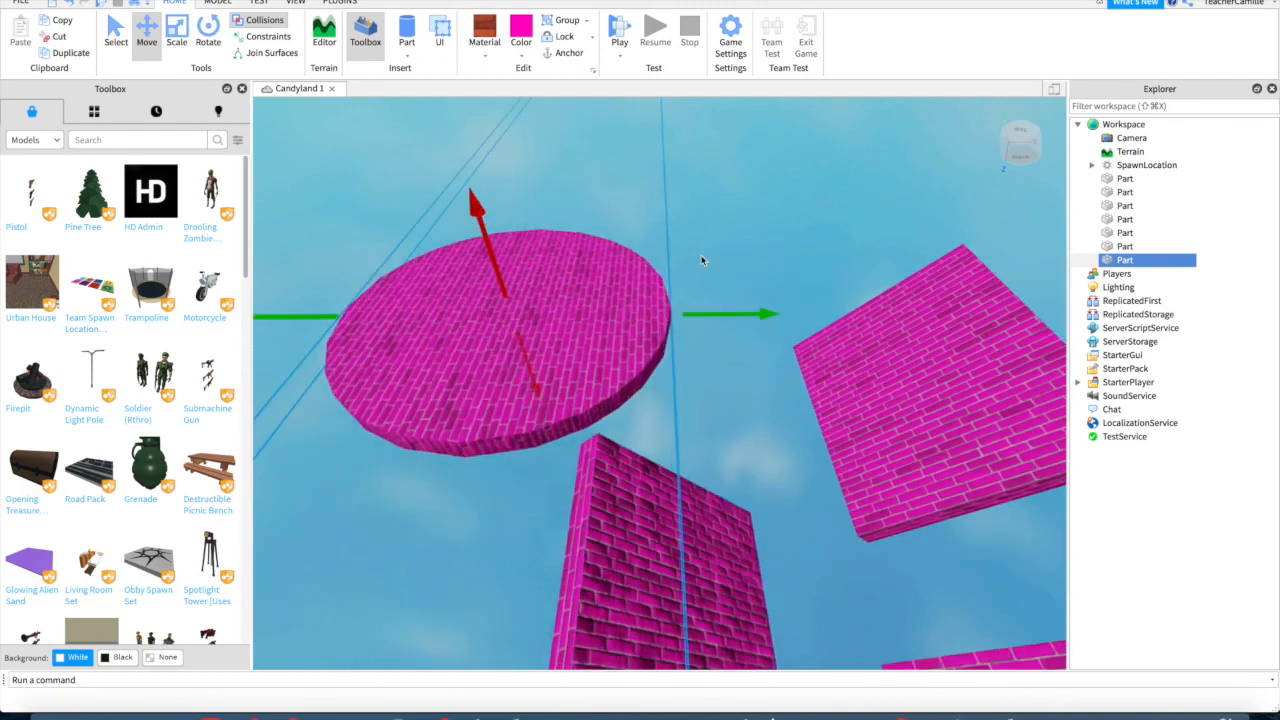
left_click_drag(766, 325, 867, 328)
key("d")
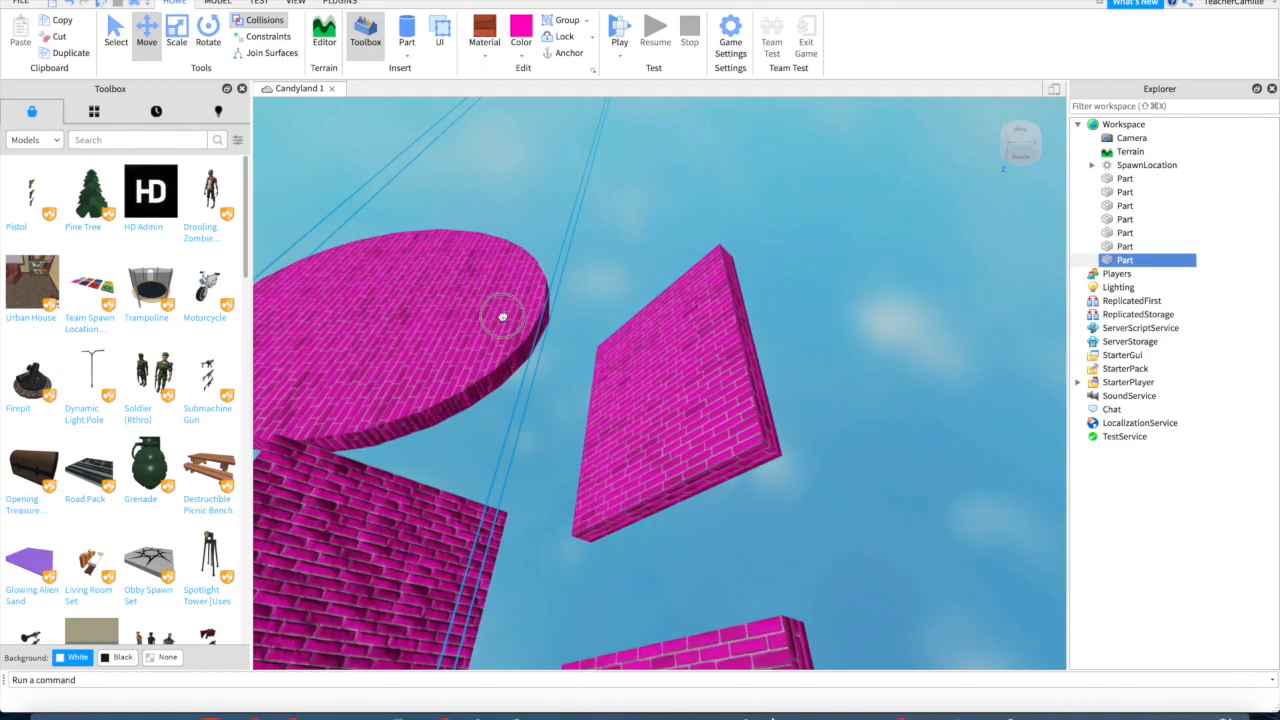
key("s")
Step: Scale the brick disc down into a smaller round stepping stone
key("ctrl+3")
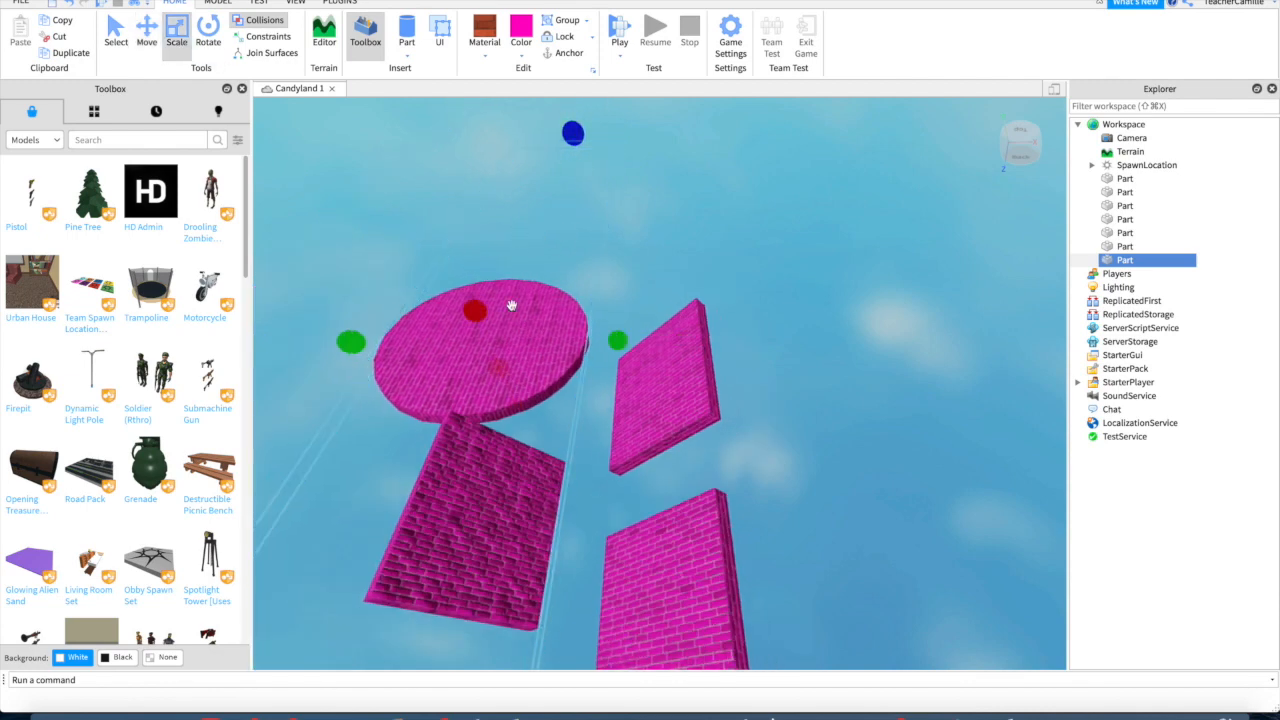
left_click(147, 36)
left_click(536, 195)
left_click(515, 298)
left_click_drag(567, 137, 578, 100)
left_click(176, 38)
left_click(185, 30)
left_click(580, 108)
left_click(178, 34)
left_click_drag(566, 250, 551, 300)
mouse_move(617, 348)
left_mouse_down()
mouse_move(531, 343)
mouse_move(686, 343)
mouse_move(598, 342)
left_mouse_up()
Step: Position the shrunken disc just beyond the last tilted brick platform
left_click(147, 36)
left_click_drag(530, 402, 606, 375)
left_click(598, 373)
mouse_move(586, 154)
left_mouse_down()
mouse_move(594, 135)
mouse_move(597, 152)
left_mouse_up()
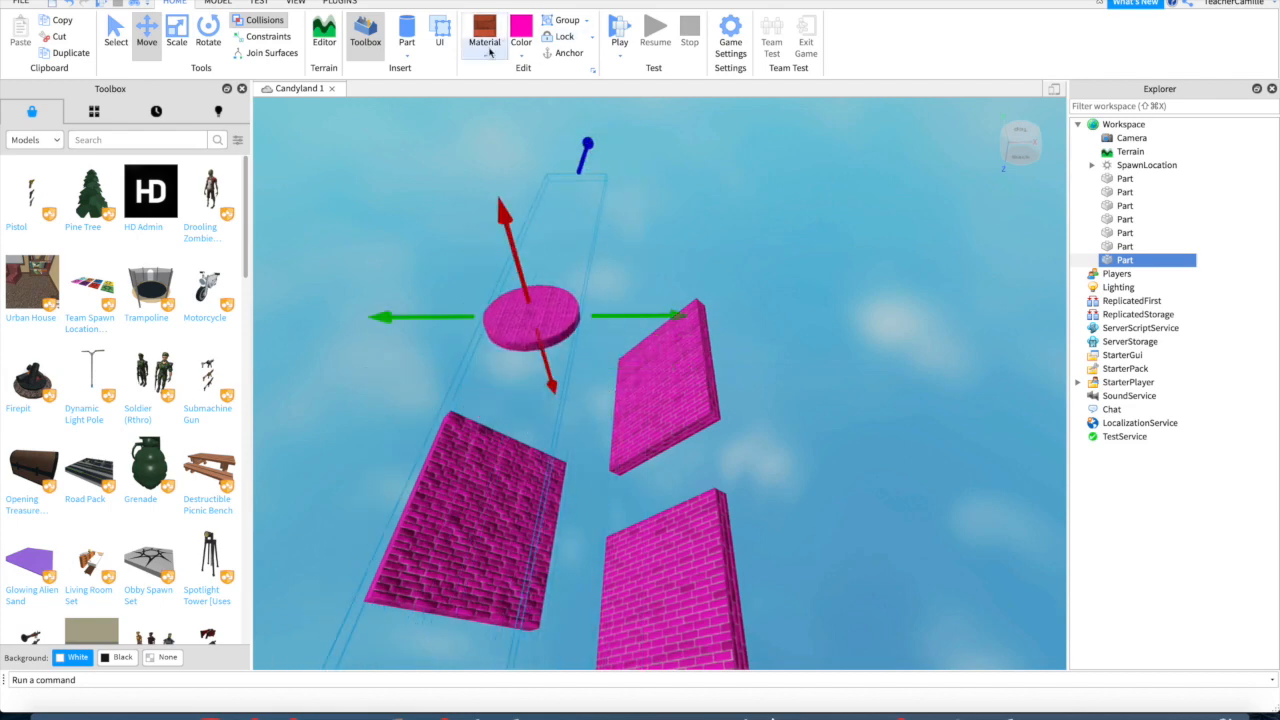
Step: Set the disc's material to Glass and its color to white
left_click(489, 52)
left_click(522, 53)
left_click(749, 305)
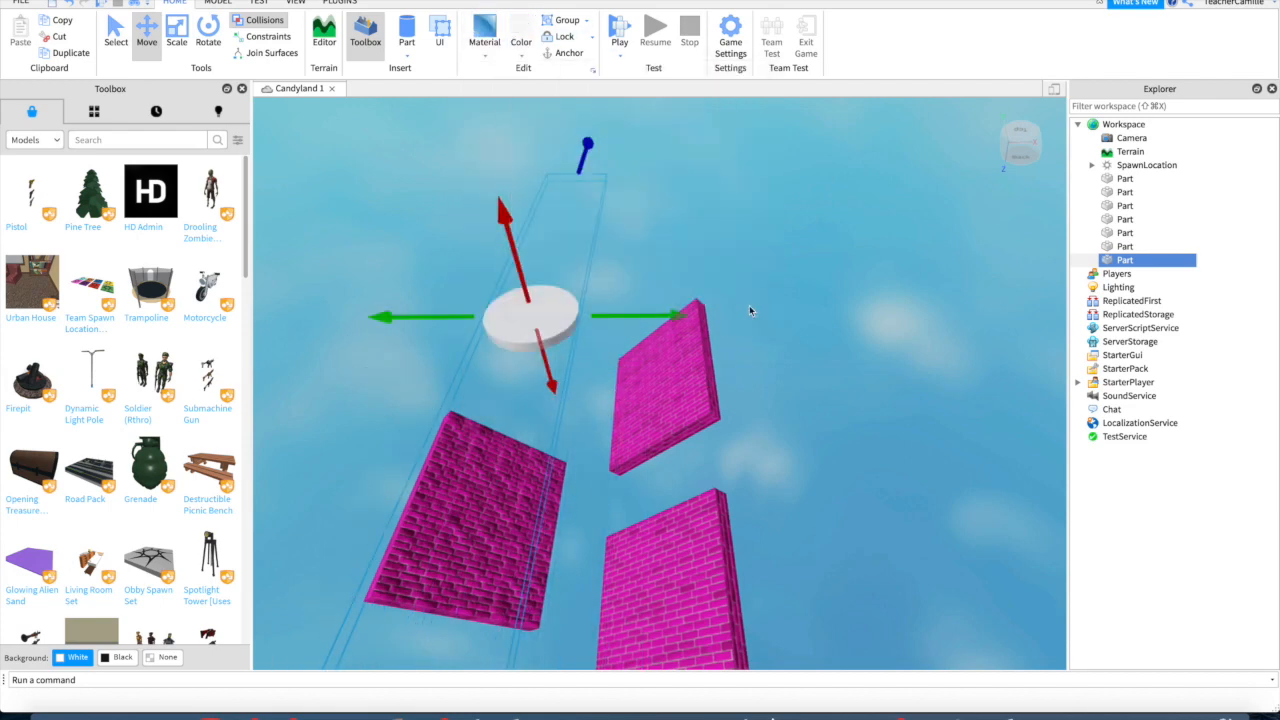
Step: Duplicate the white glass disc twice and place the first copy as the second stepping stone behind the original
left_click(562, 382)
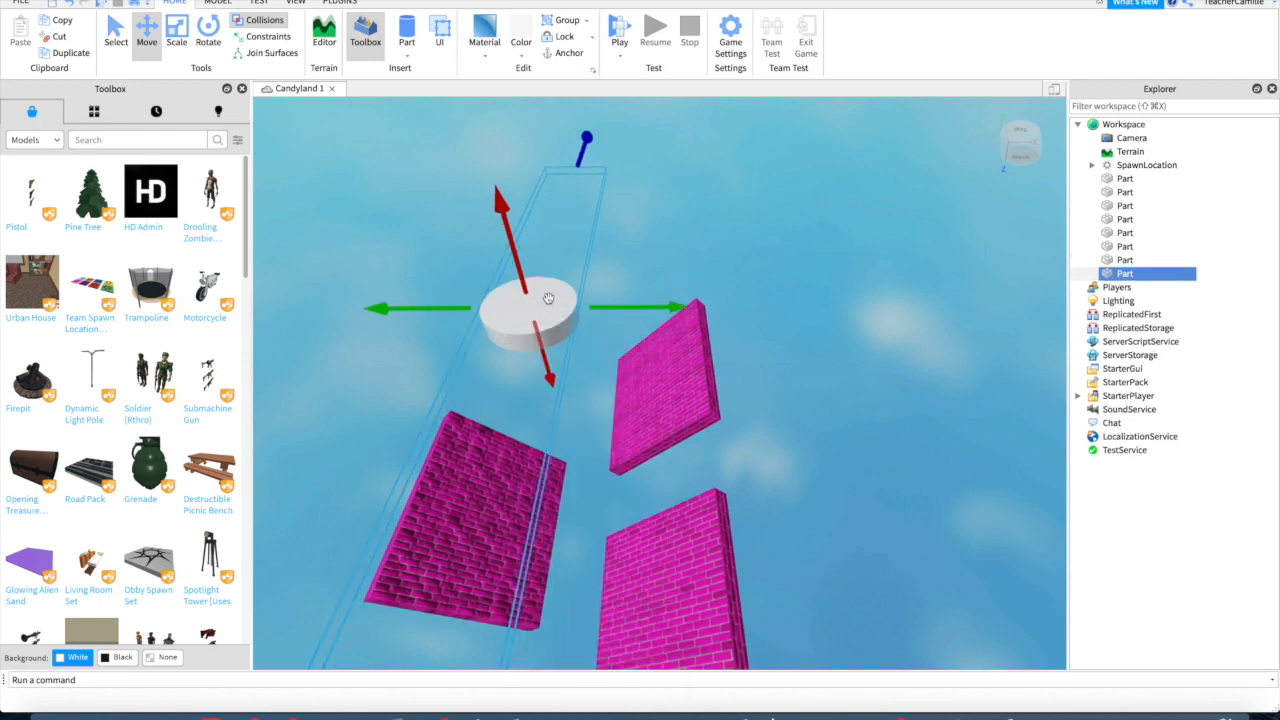
left_click_drag(530, 312, 427, 243)
key("ctrl+d")
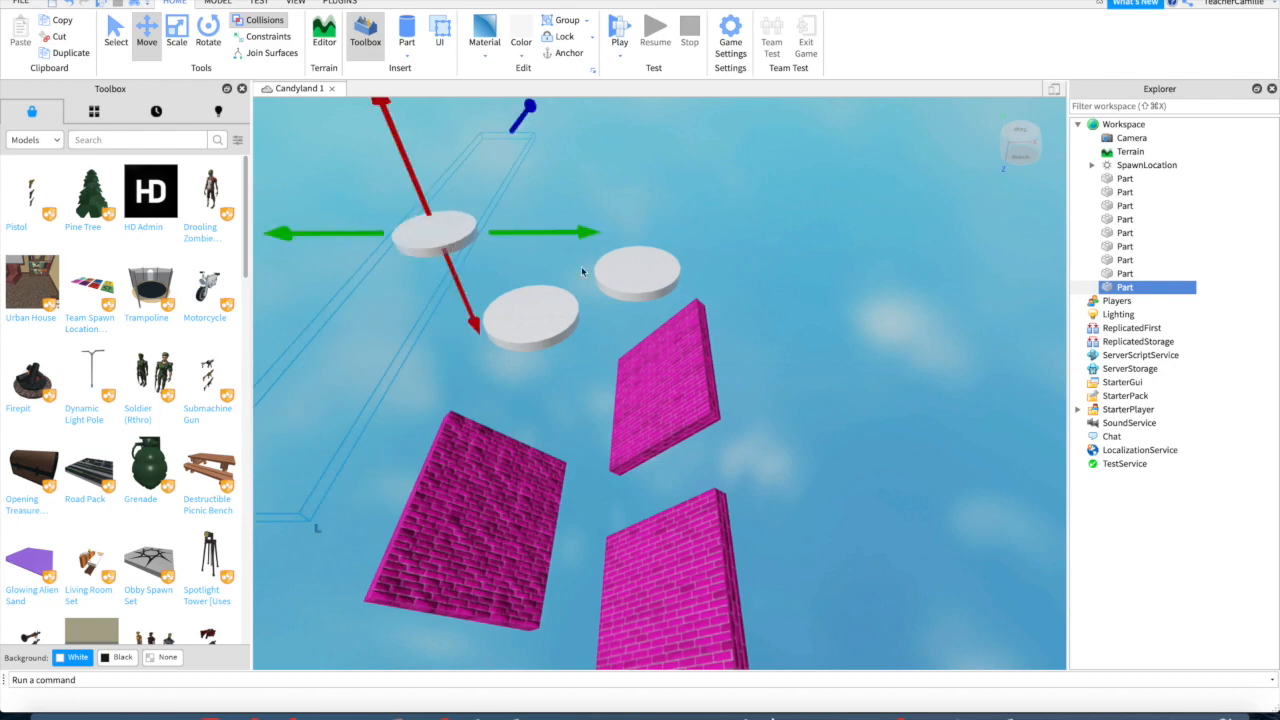
left_click(612, 272)
left_click_drag(580, 277, 452, 275)
left_click_drag(530, 314, 623, 360)
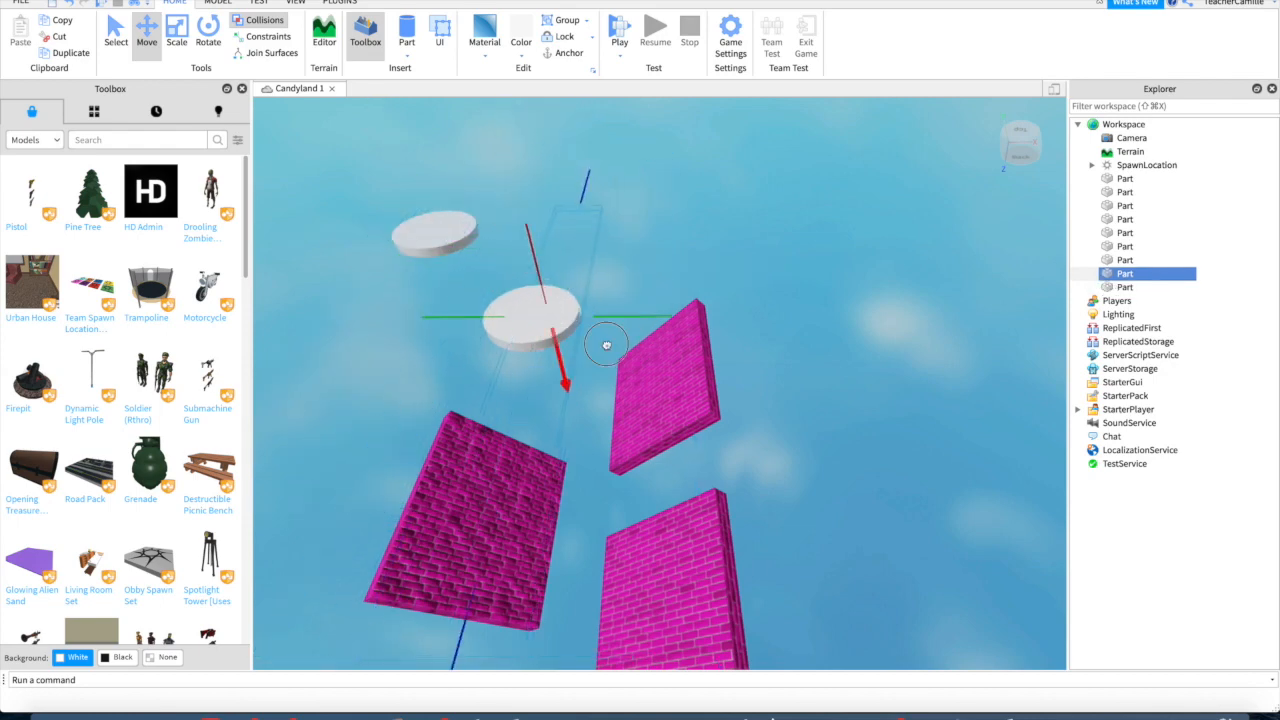
Step: Move the other disc copy farther along and offset it sideways as the third stepping stone
left_click(434, 229)
left_click_drag(423, 200, 413, 177)
left_click_drag(451, 251, 454, 258)
left_click_drag(509, 118, 531, 89)
left_click(571, 149)
left_click(460, 188)
Step: Duplicate the third glass disc and move the copy sideways as the fourth stepping stone
key("super+d")
left_click_drag(440, 200, 298, 222)
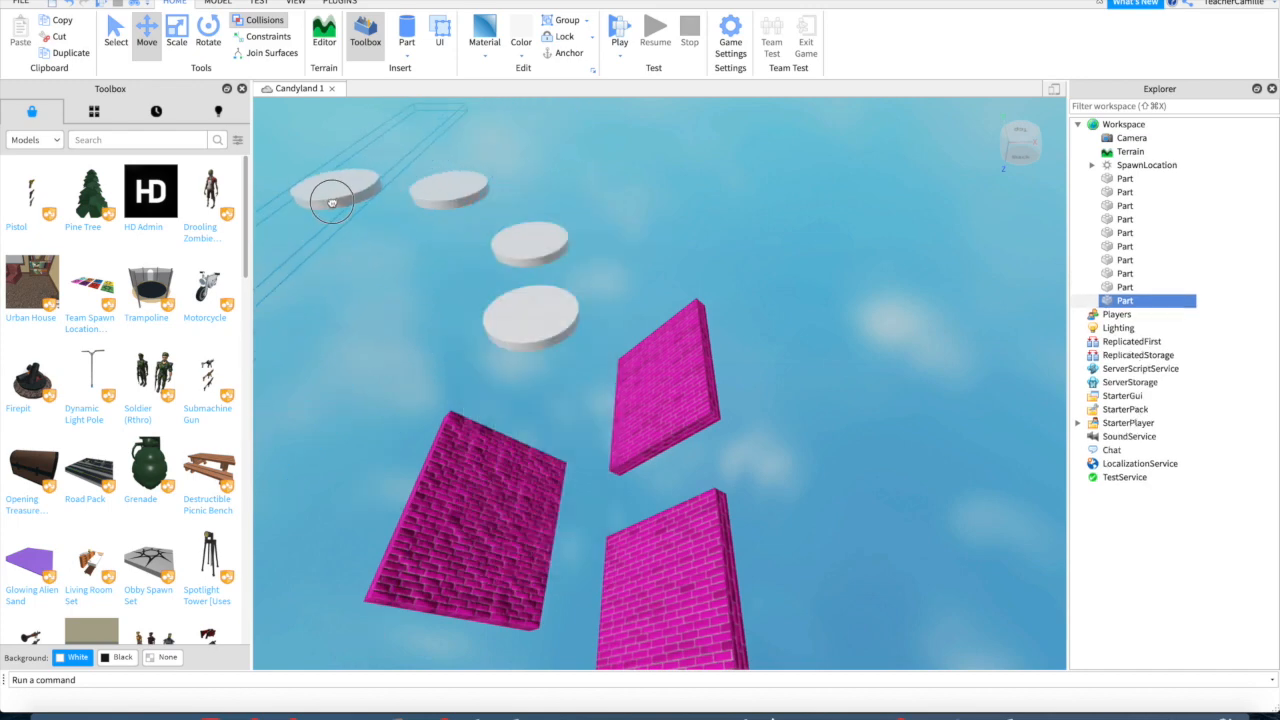
left_click(510, 245)
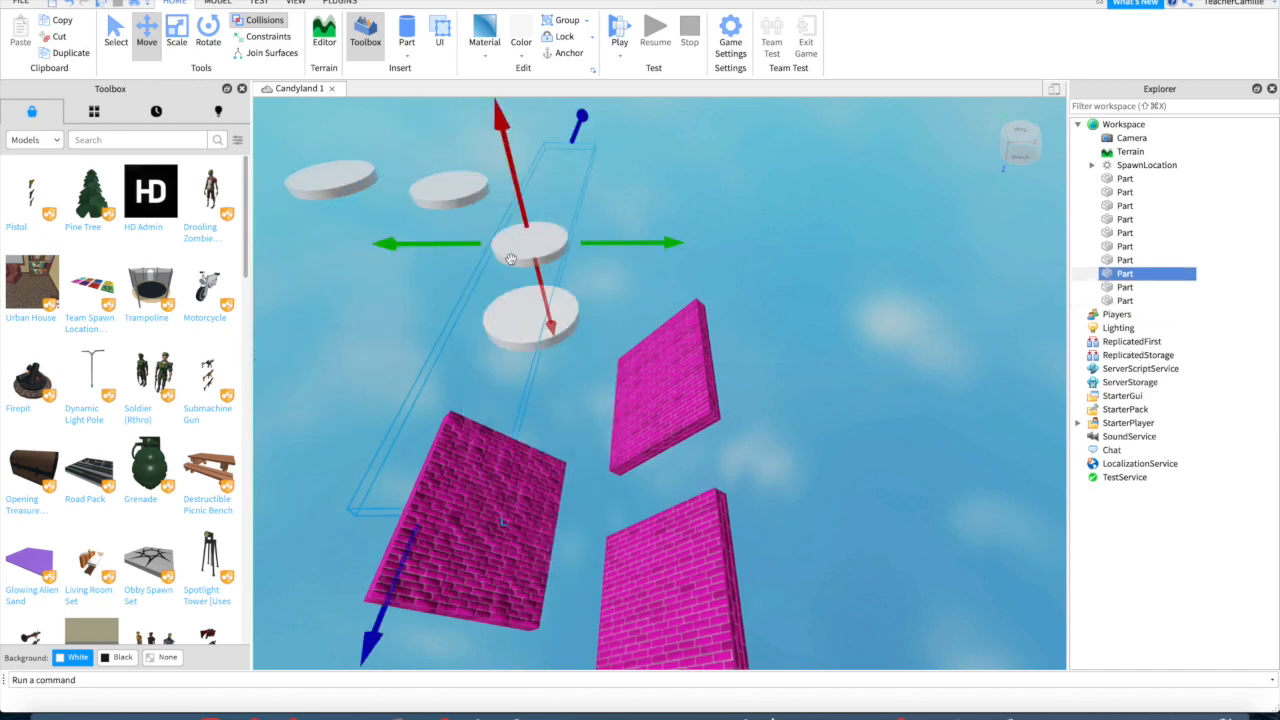
left_click(448, 147)
Step: Raise the glass discs to stepped heights from a side view, with the last disc highest
right_click_drag(441, 290, 768, 520)
key("d")
key("d")
key("w")
left_click(1232, 25)
key("e")
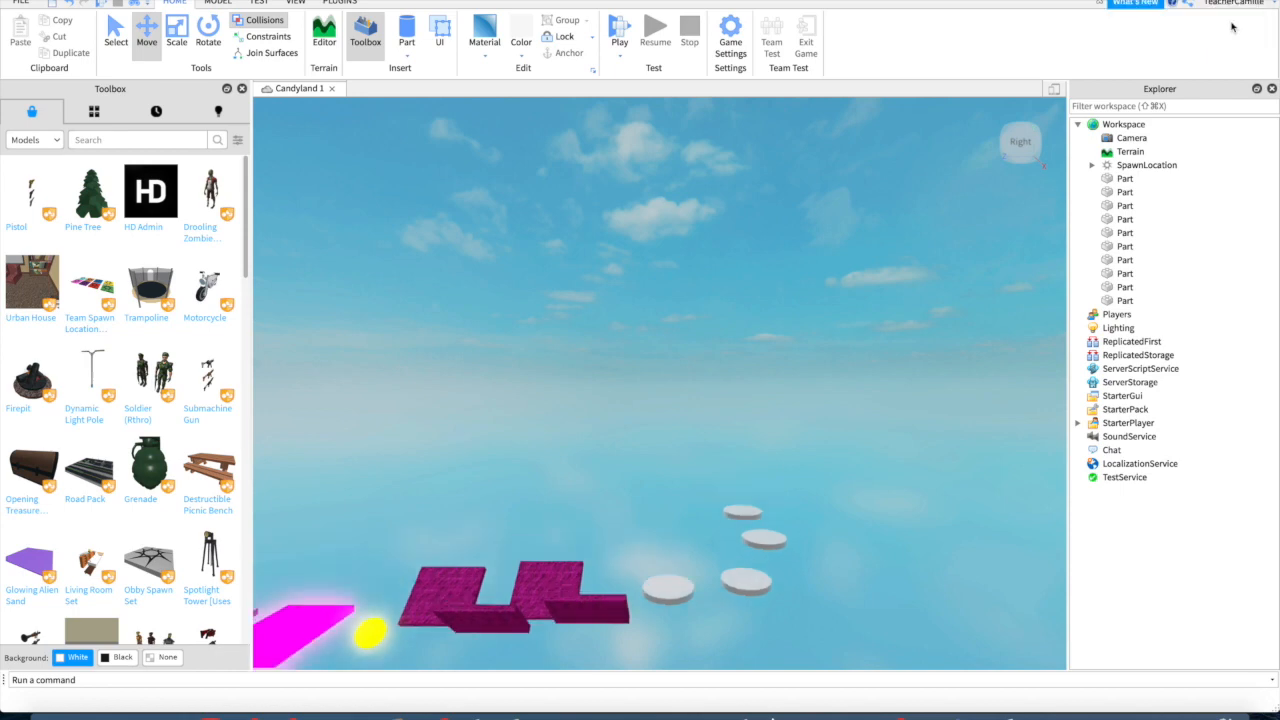
key("q")
left_click(767, 377)
left_click_drag(756, 267, 750, 252)
left_click(823, 304)
left_click(729, 350)
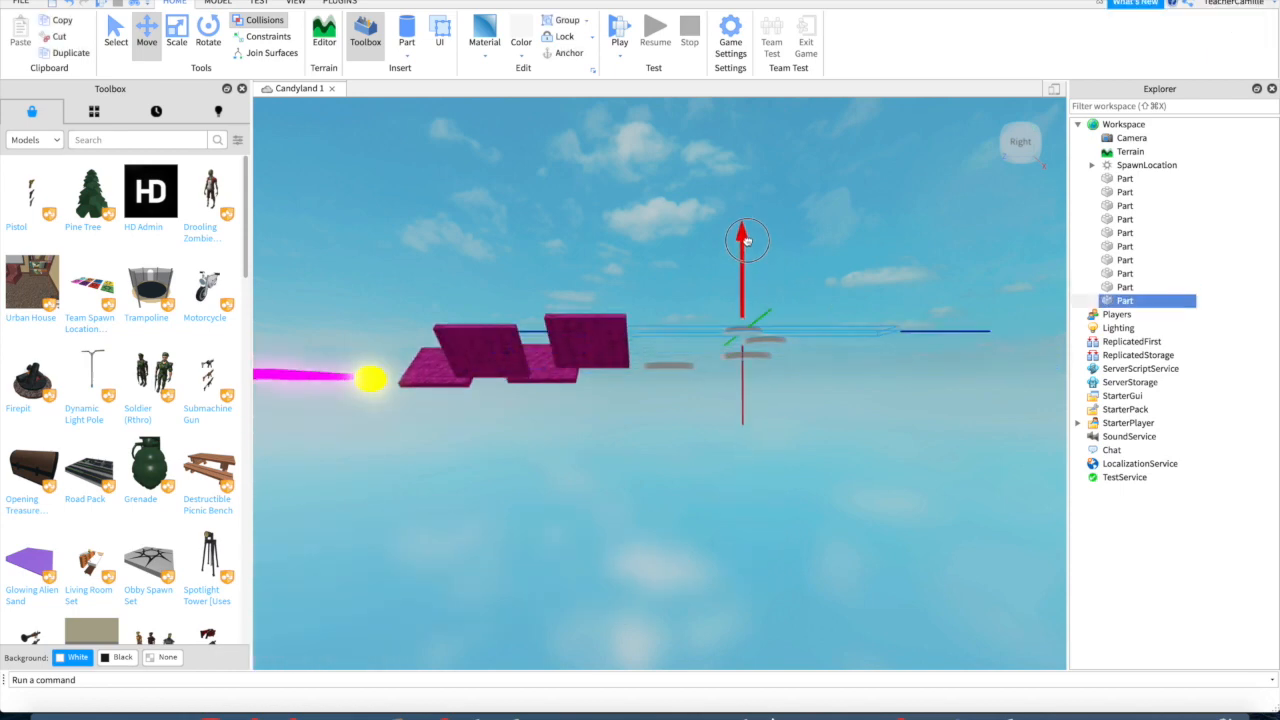
Step: Insert a block part, place it beyond the last glass disc and scale it into a large flat slab
left_click(406, 42)
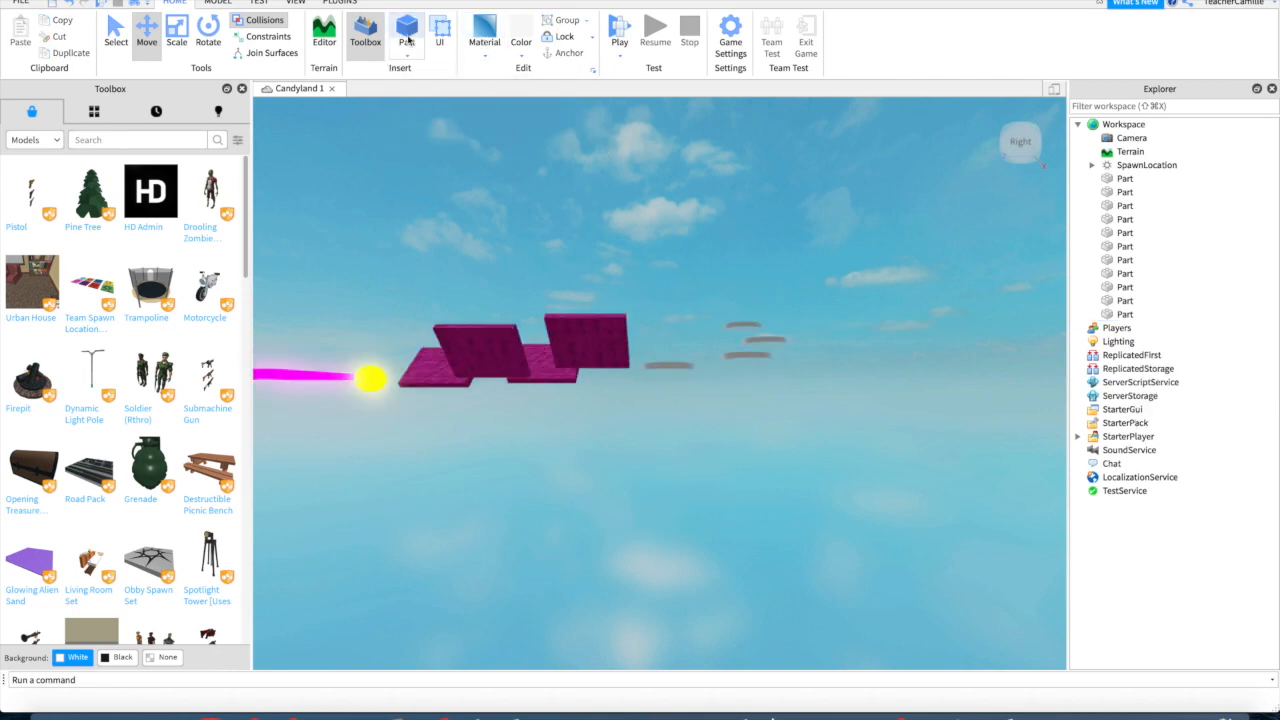
left_click(406, 42)
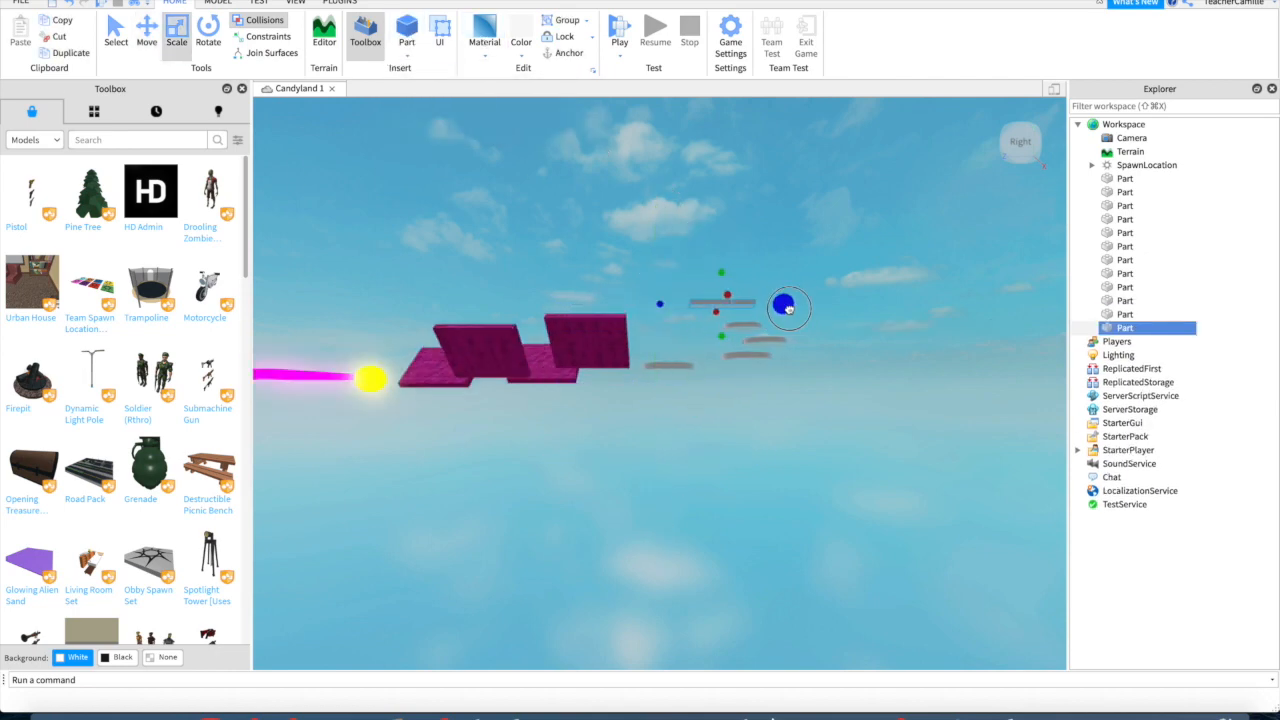
key("e")
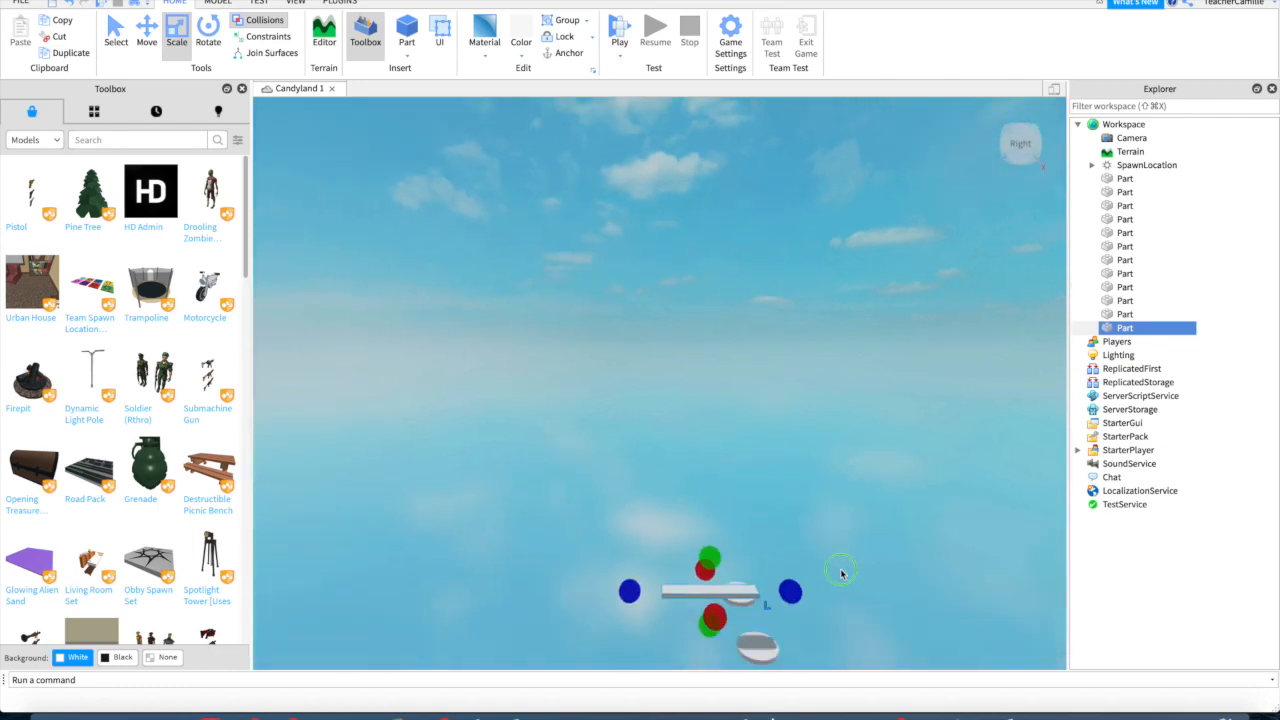
right_click_drag(843, 571, 760, 420)
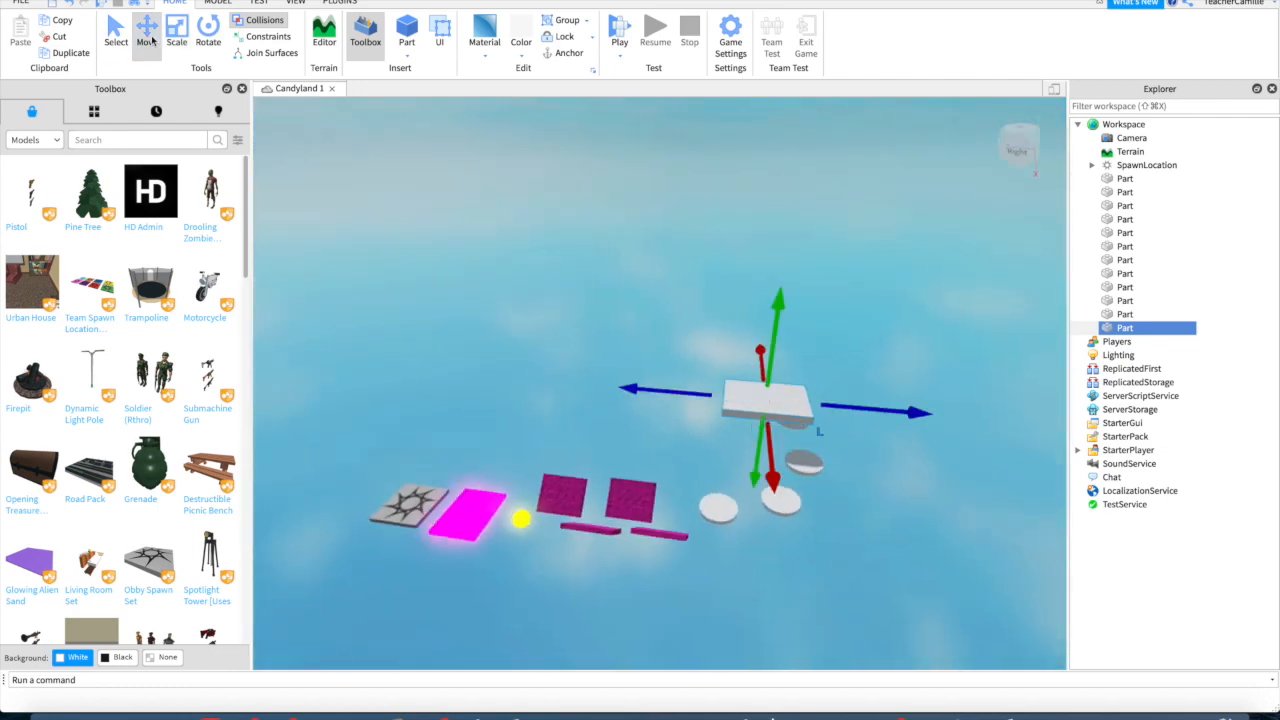
left_click_drag(782, 384, 757, 314)
left_click_drag(753, 428, 755, 457)
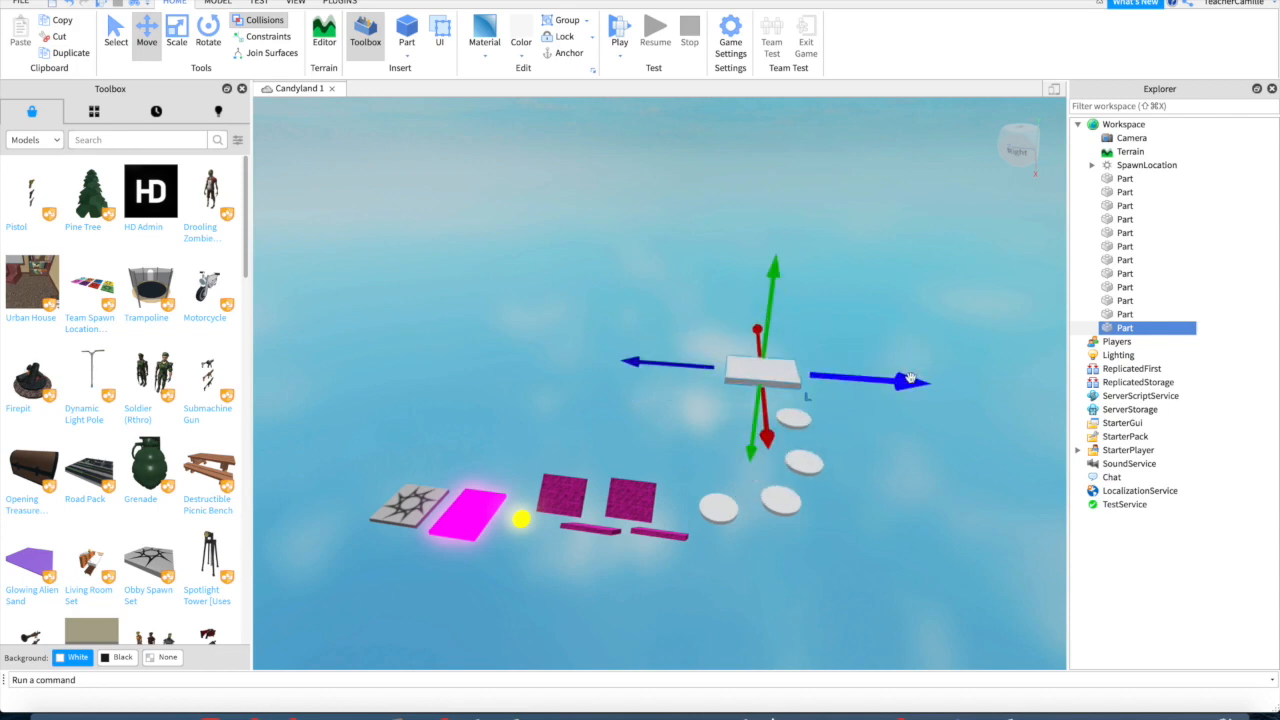
left_click_drag(908, 378, 929, 380)
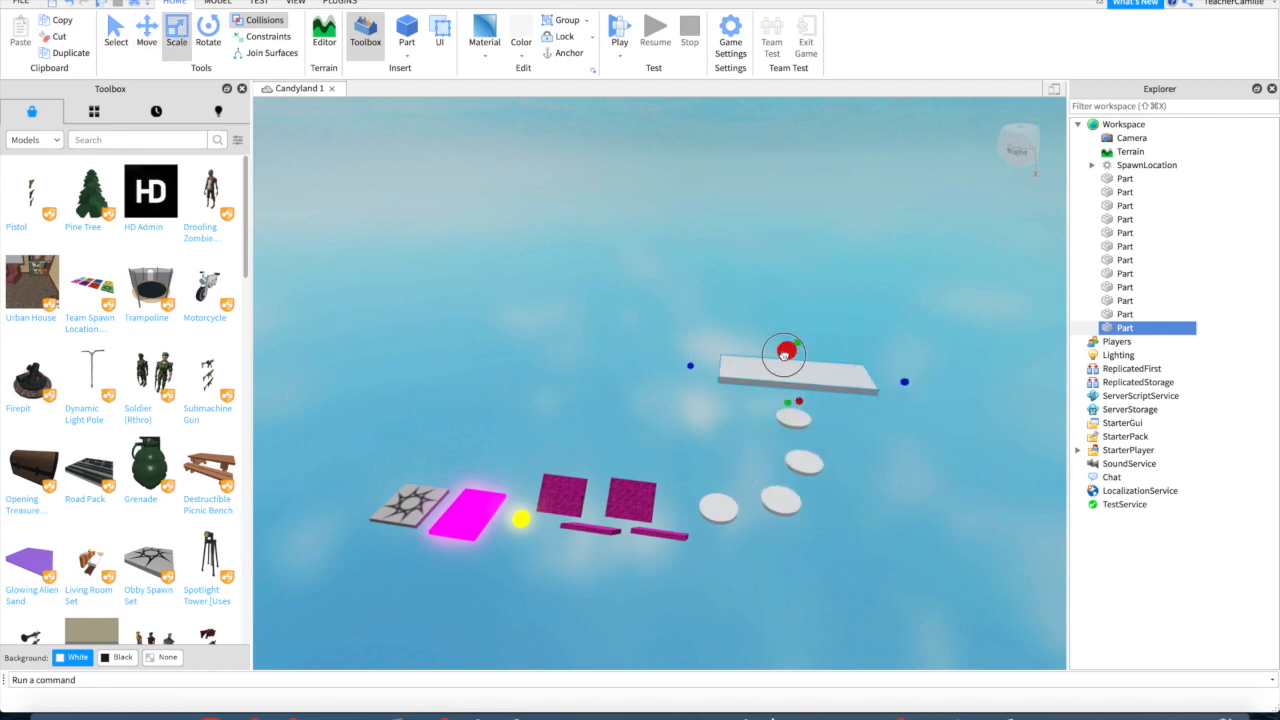
Step: Try the Fabric, Wood Planks and Marble materials and a light pink color on the large slab
left_click(484, 55)
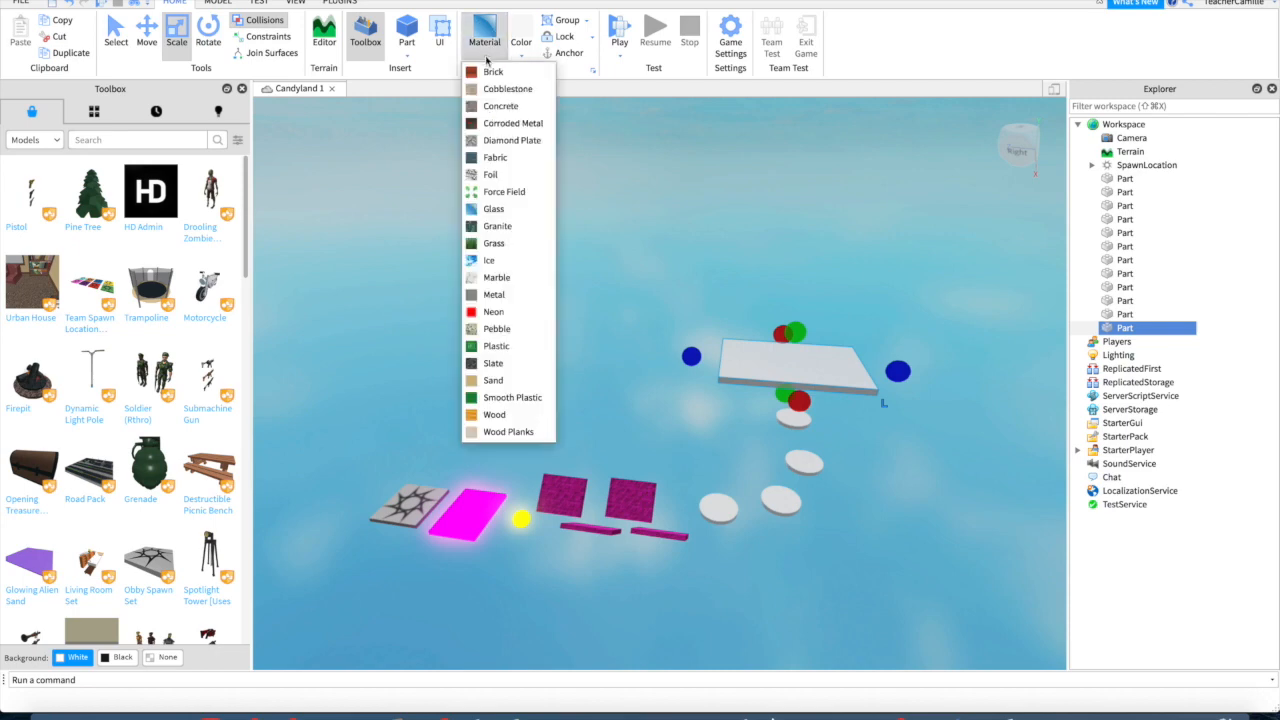
left_click(494, 156)
left_click(488, 60)
left_click(514, 309)
left_click(521, 48)
left_click(679, 181)
left_click(487, 55)
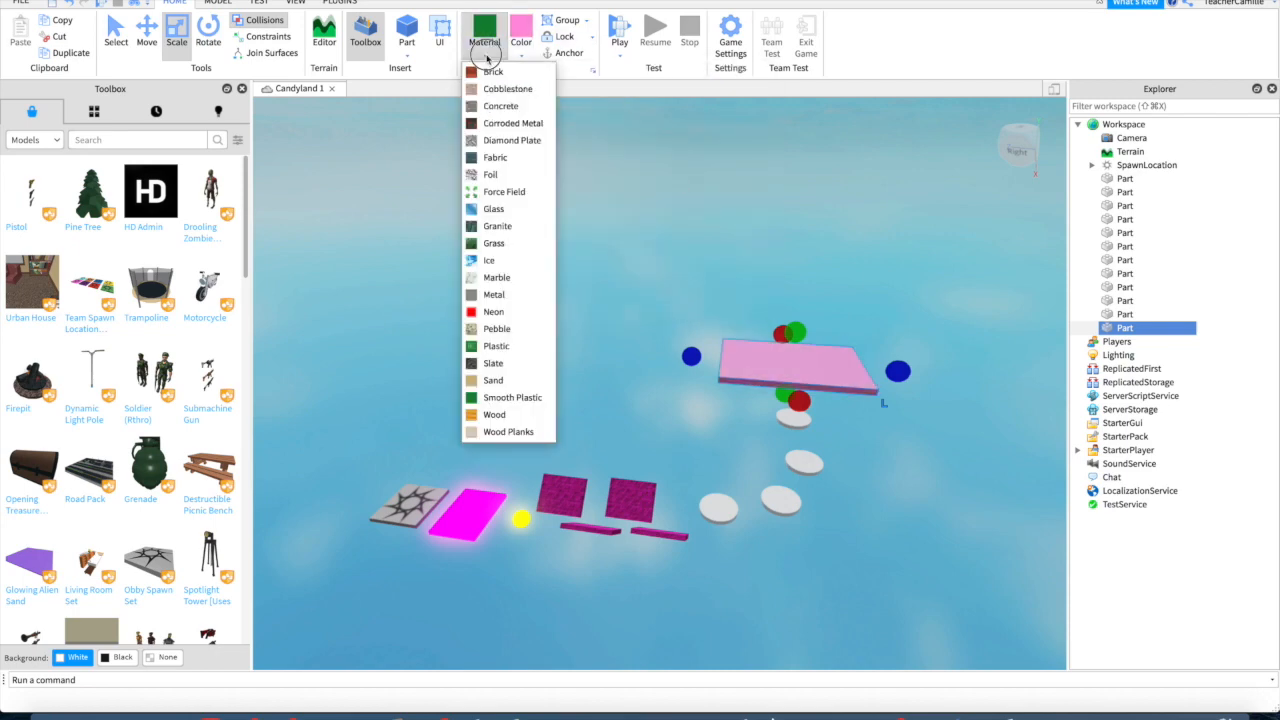
left_click(508, 429)
left_click(482, 55)
left_click(491, 278)
Step: Set the large slab's material to Ice and its color to magenta
left_click(484, 55)
left_click(482, 261)
left_click(521, 48)
left_click(709, 160)
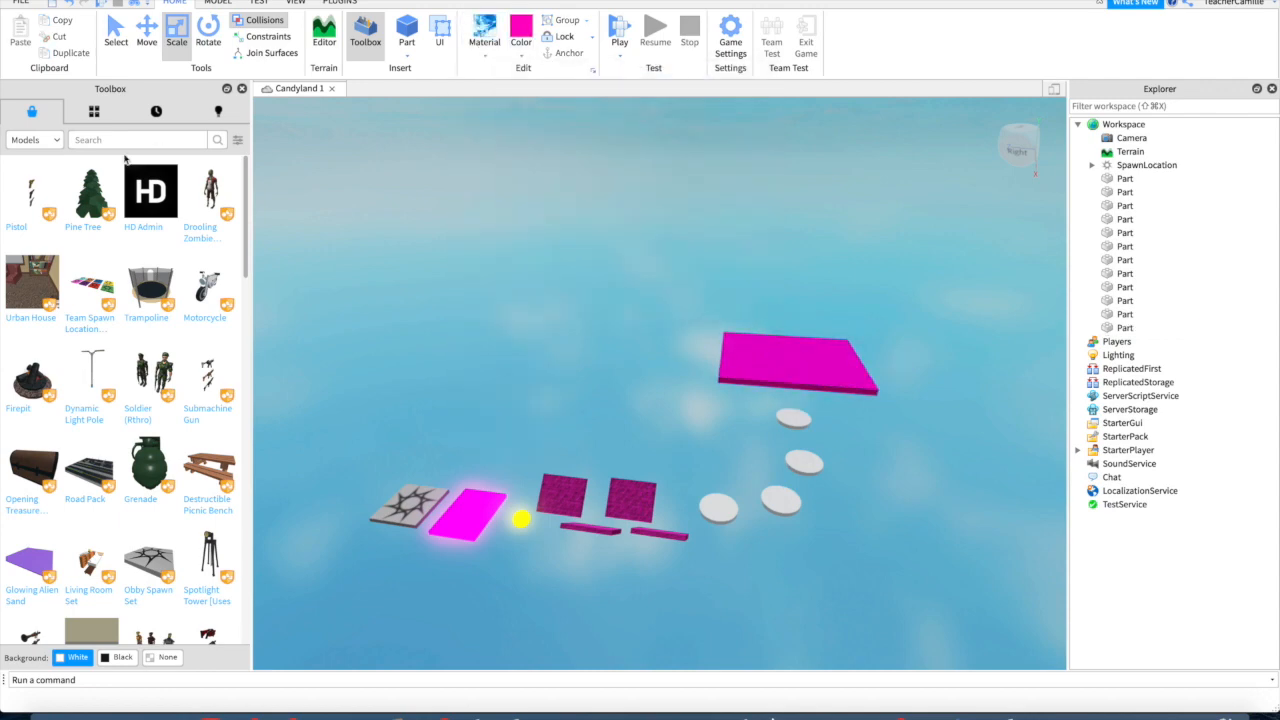
Step: Search the model library for "candy" and insert the Peanut M&M's model
key("Return")
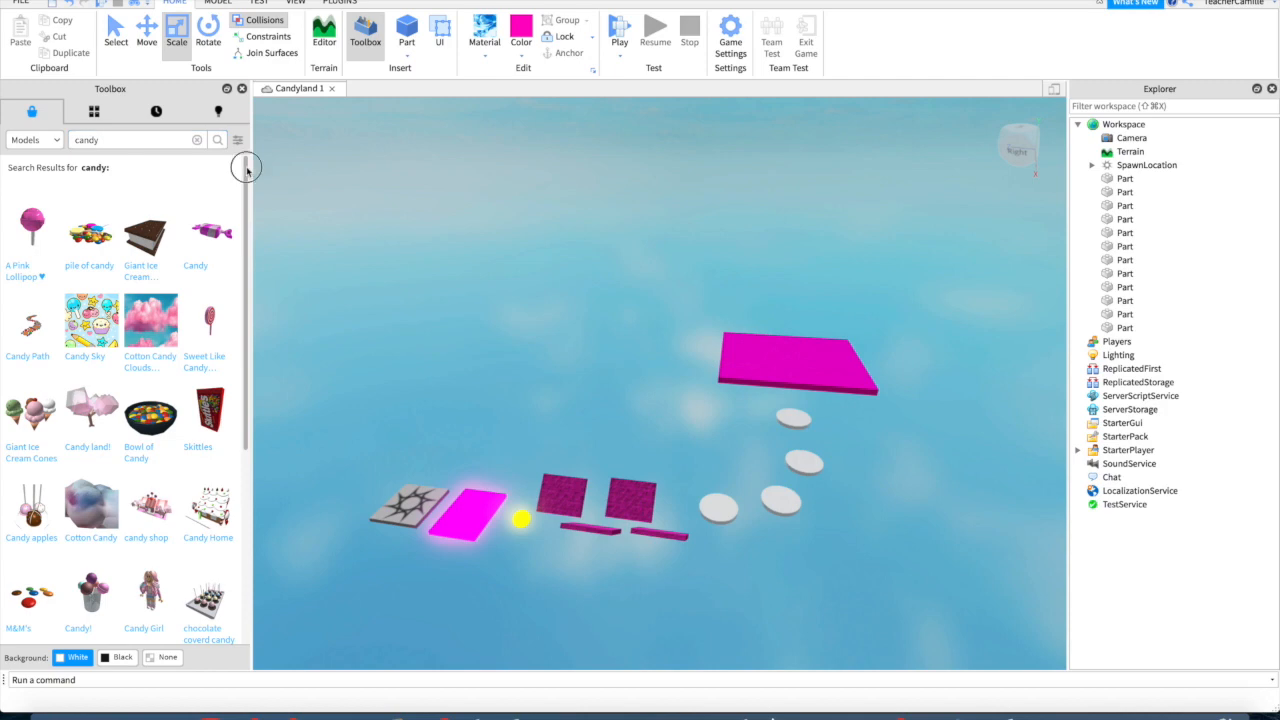
scroll(226, 500, "down", 15)
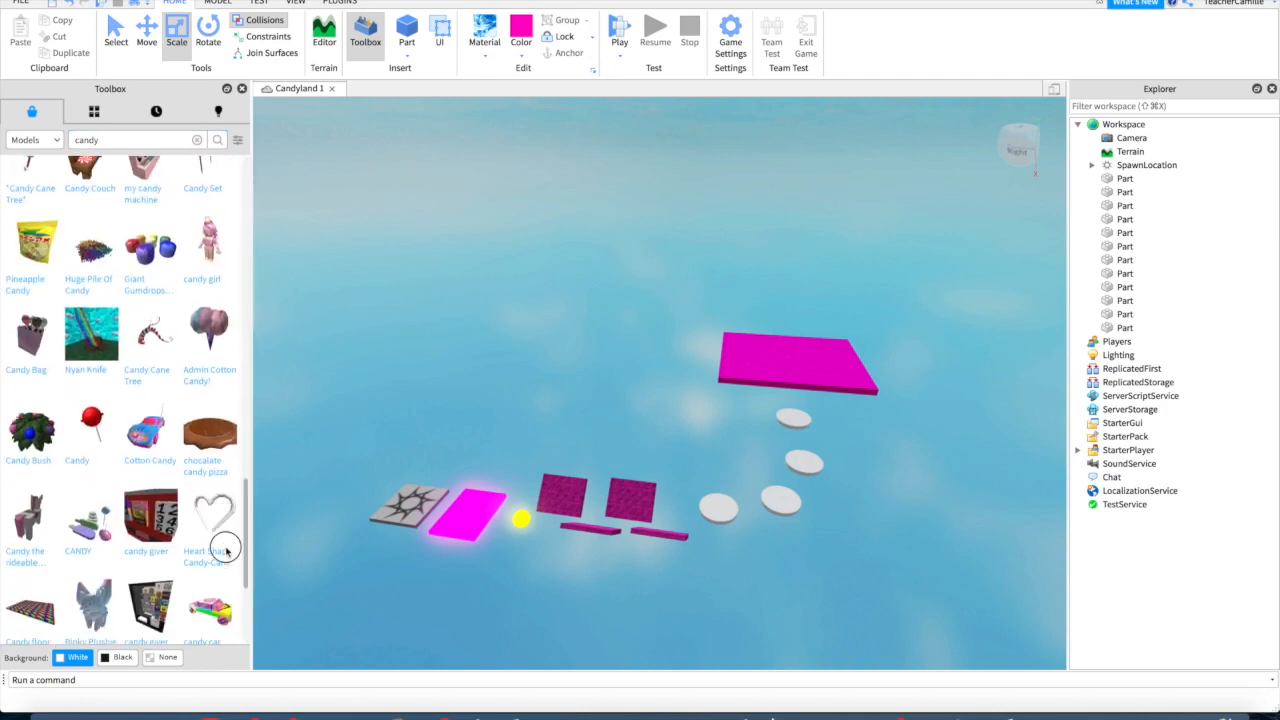
scroll(226, 549, "down", 3)
left_click(48, 437)
Step: Move the M&M's box above the magenta slab and rotate it onto its long side
left_click_drag(660, 197, 676, 441)
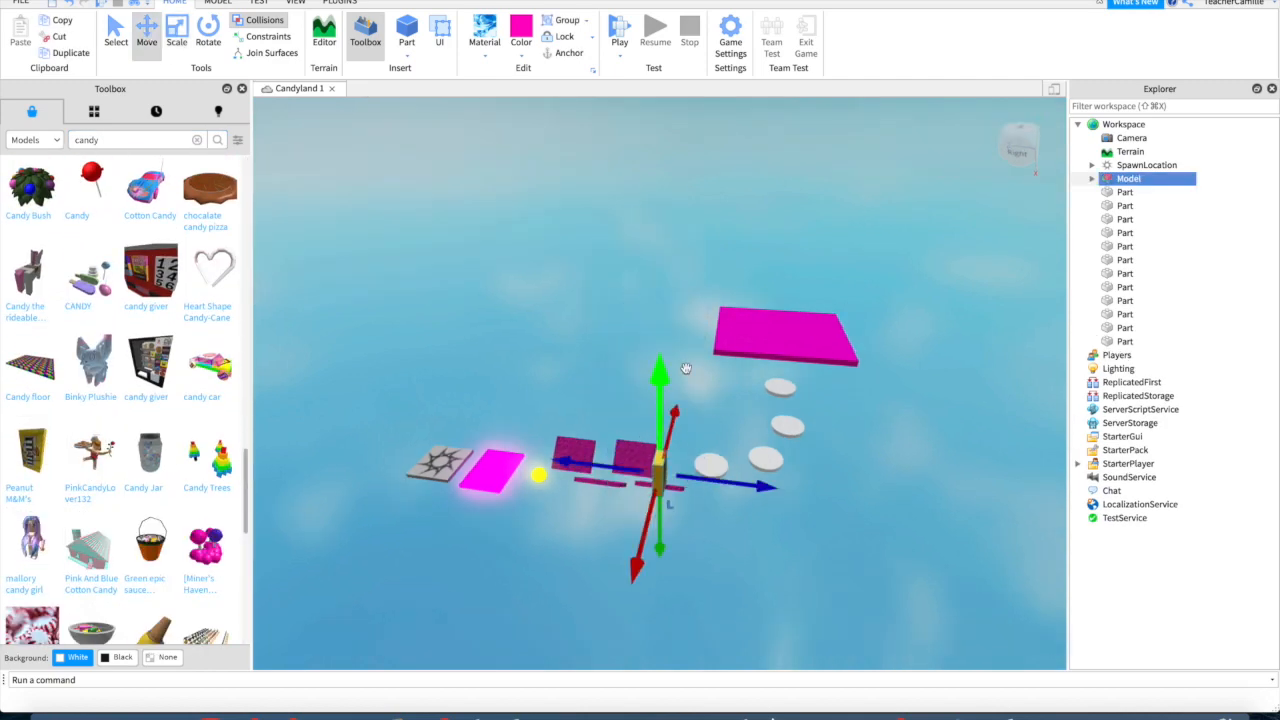
left_click_drag(720, 251, 780, 285)
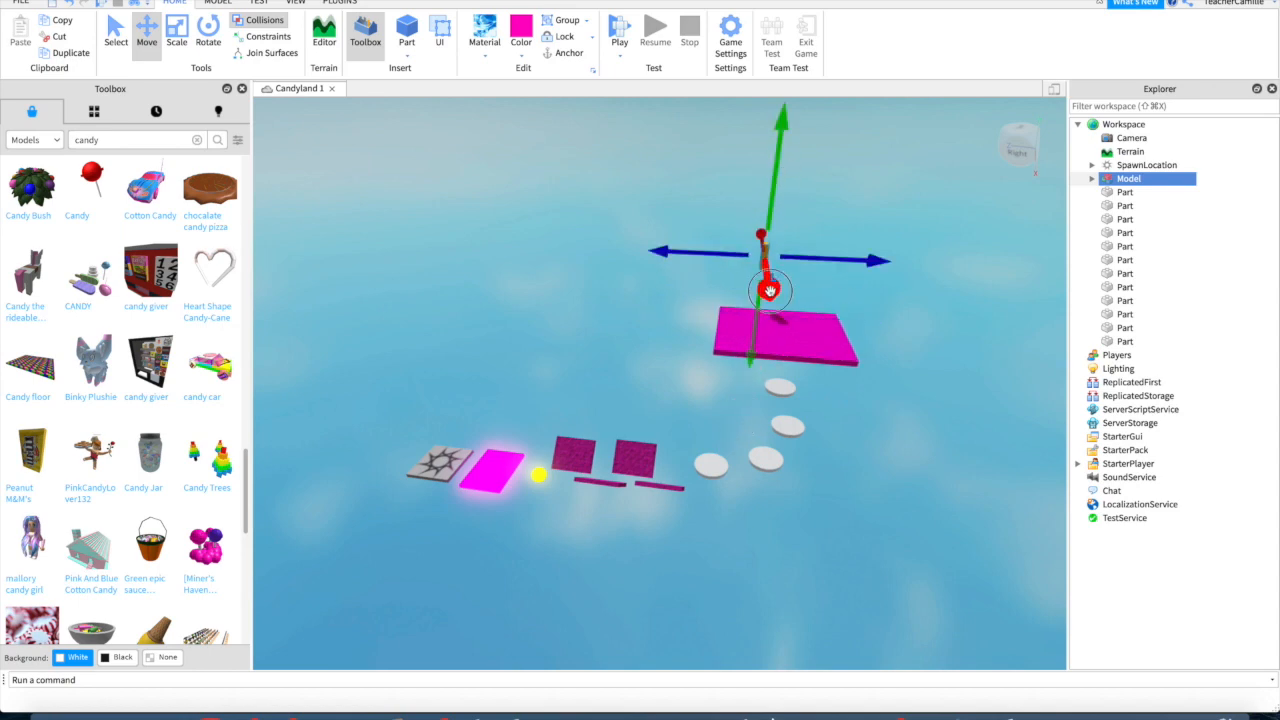
key("ctrl+4")
left_click(830, 400)
right_click_drag(830, 400, 877, 609)
key("d")
key("e")
key("s")
left_click(925, 368)
left_click_drag(1055, 298, 1038, 385)
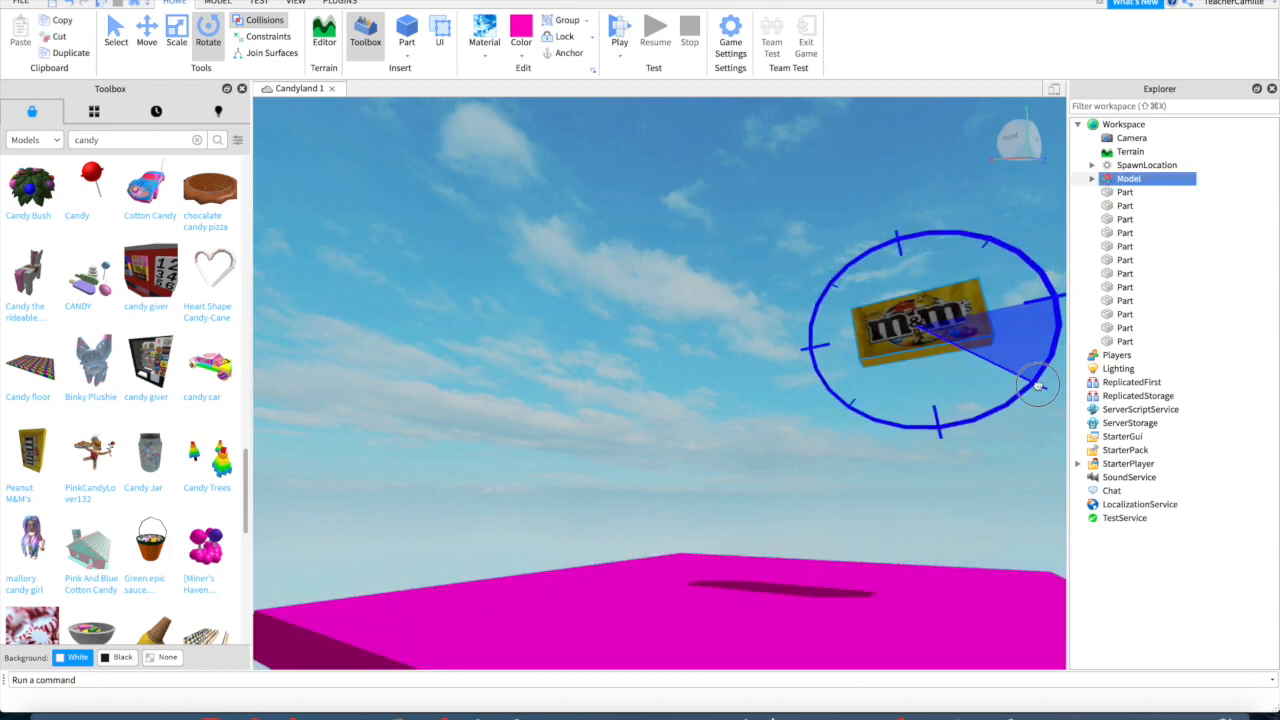
Step: Lower the M&M's box until it stands on the magenta slab
key("ctrl+2")
left_click_drag(940, 455, 847, 634)
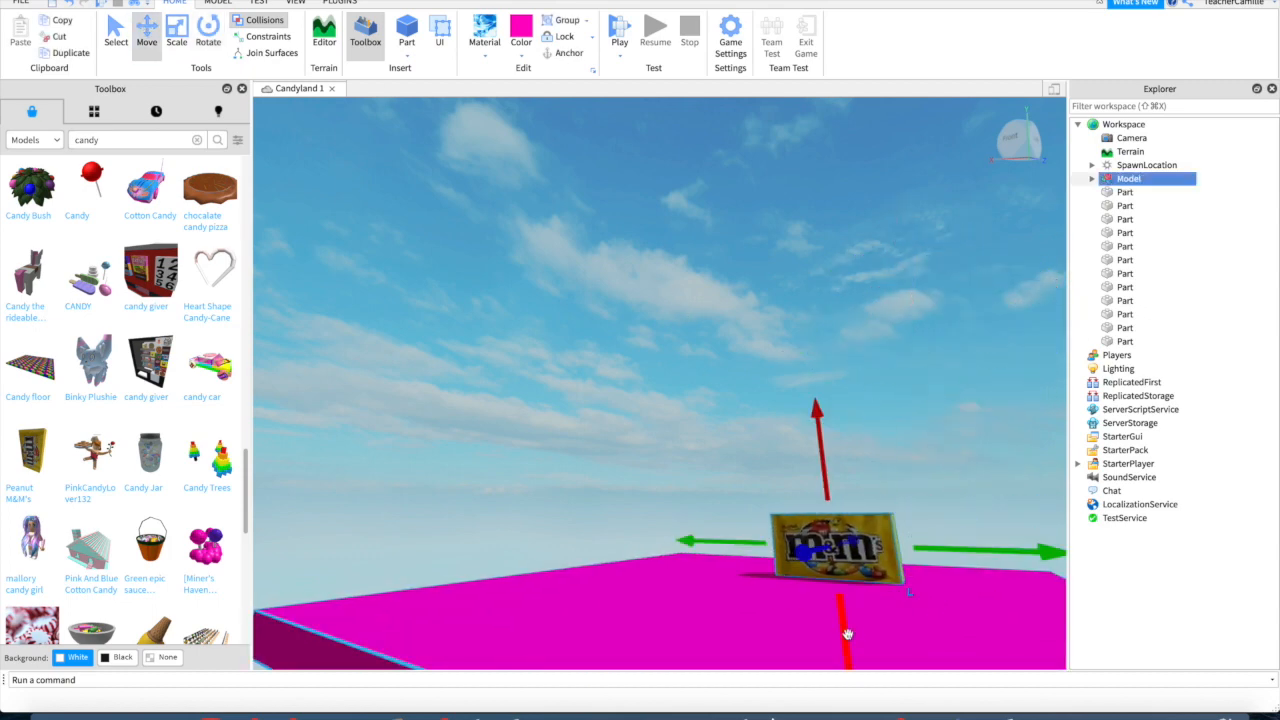
left_click(838, 568)
left_click(746, 620)
Step: Turn the M&M's box about its vertical axis on the magenta slab
key("f")
key("e")
key("q")
left_click(675, 525)
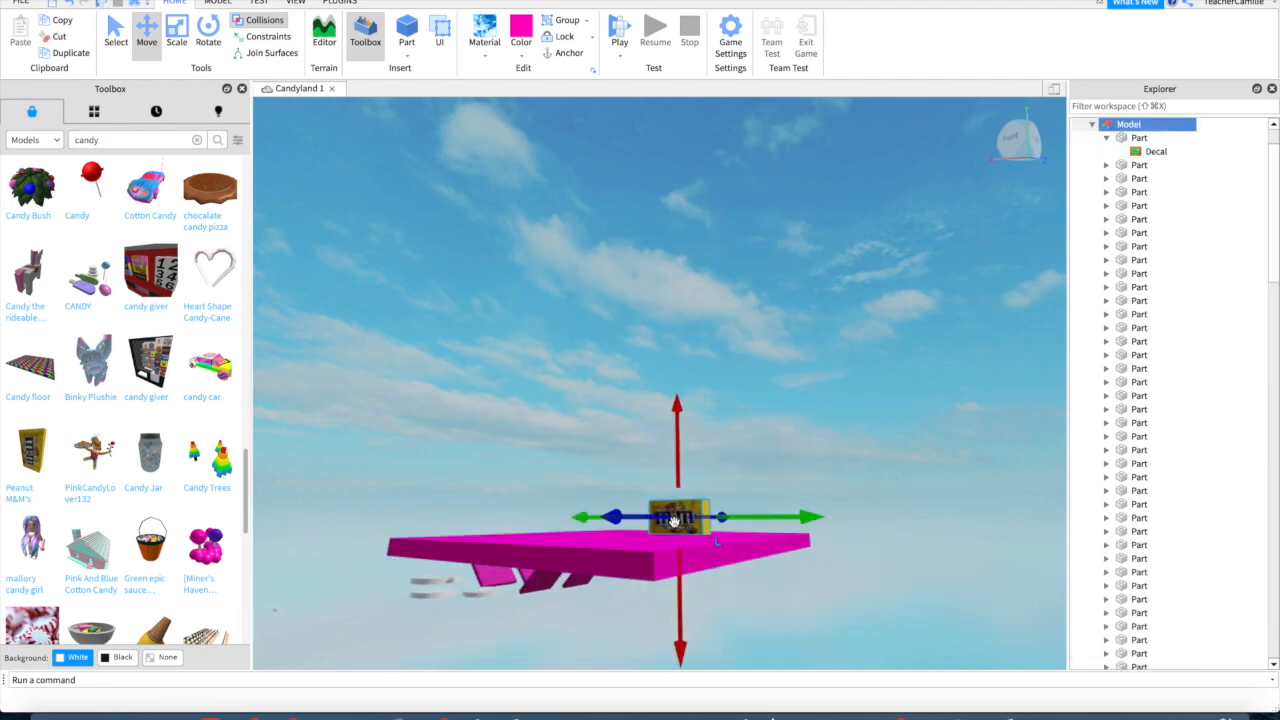
key("ctrl+4")
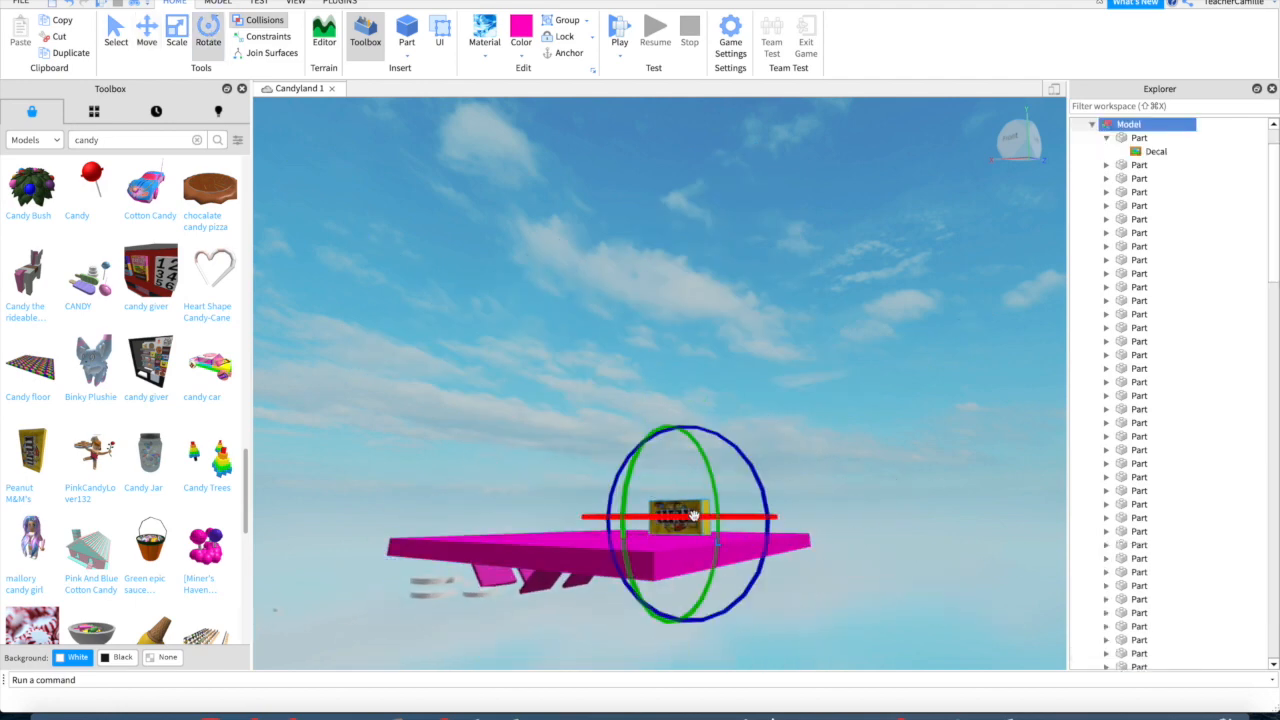
left_click_drag(691, 516, 635, 521)
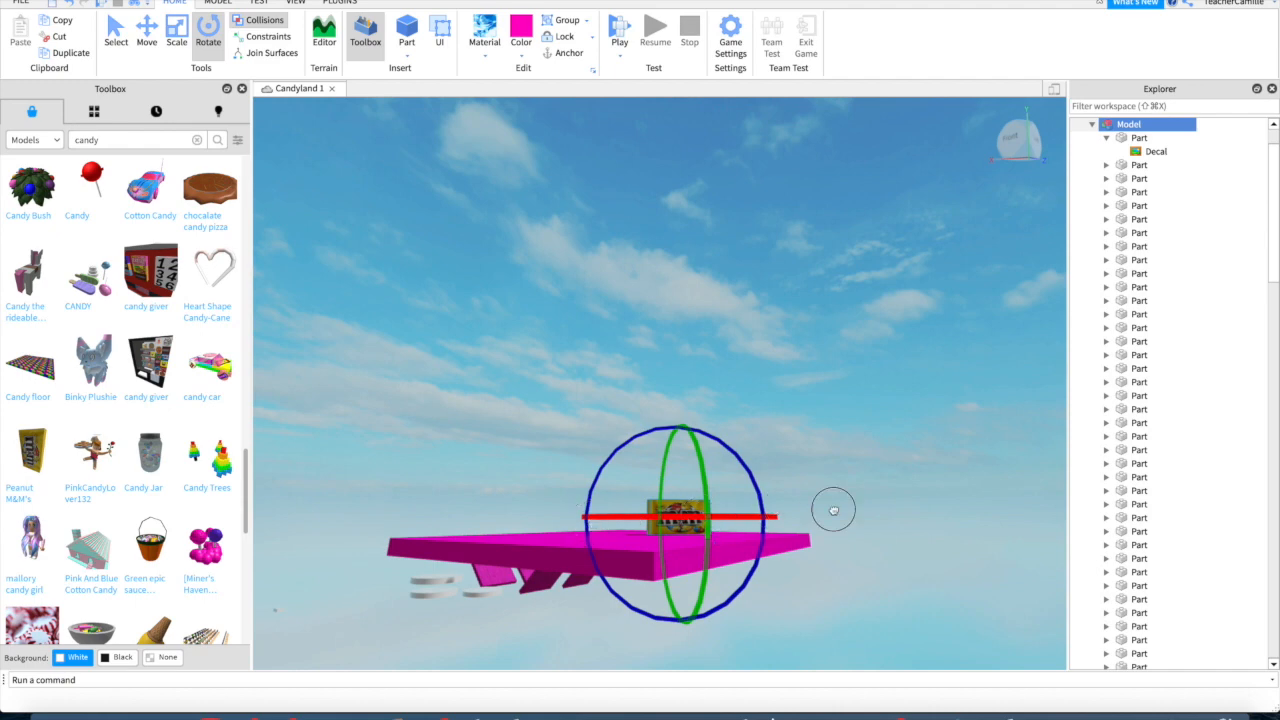
Step: Rotate the M&M's box on the magenta slab until its front faces the glass disc path
key("a")
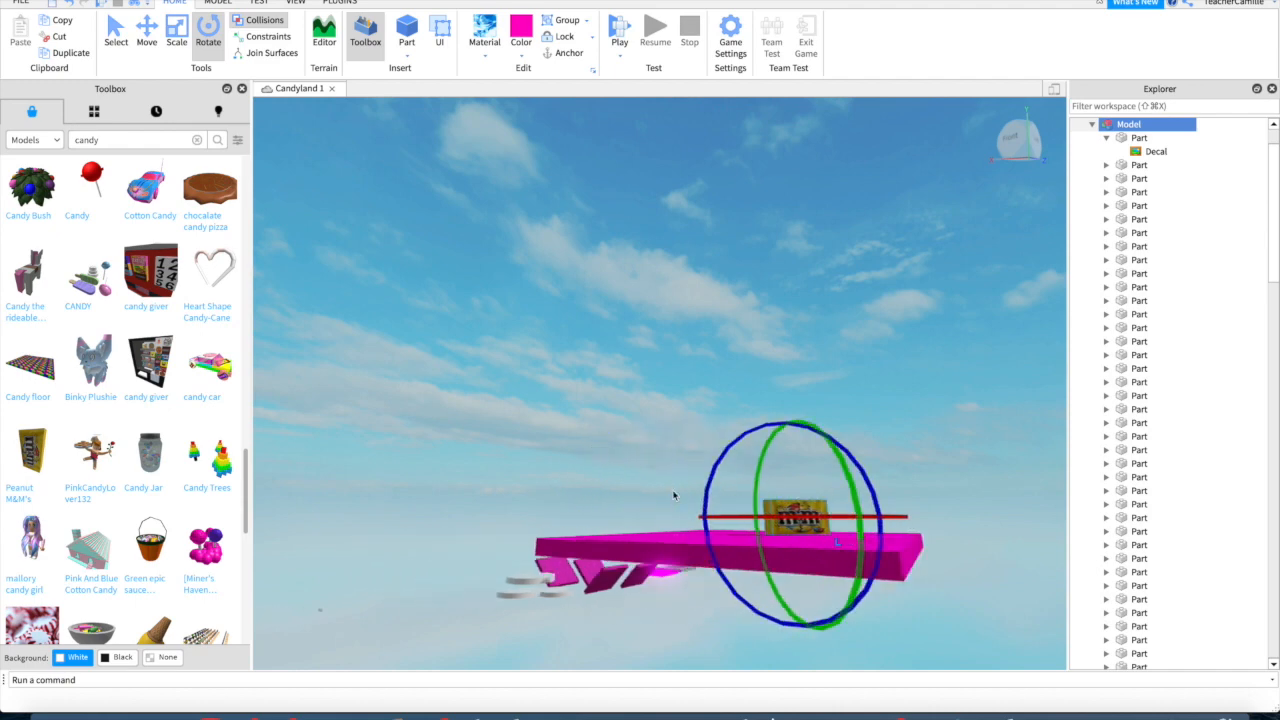
right_click_drag(674, 494, 471, 557)
left_click_drag(600, 637, 663, 646)
key("a")
right_click_drag(662, 646, 463, 585)
key("a")
left_click_drag(558, 507, 649, 503)
left_click(733, 456)
left_click(563, 503)
Step: Turn off collisions and scale up the M&M's box on the magenta slab
key("super+3")
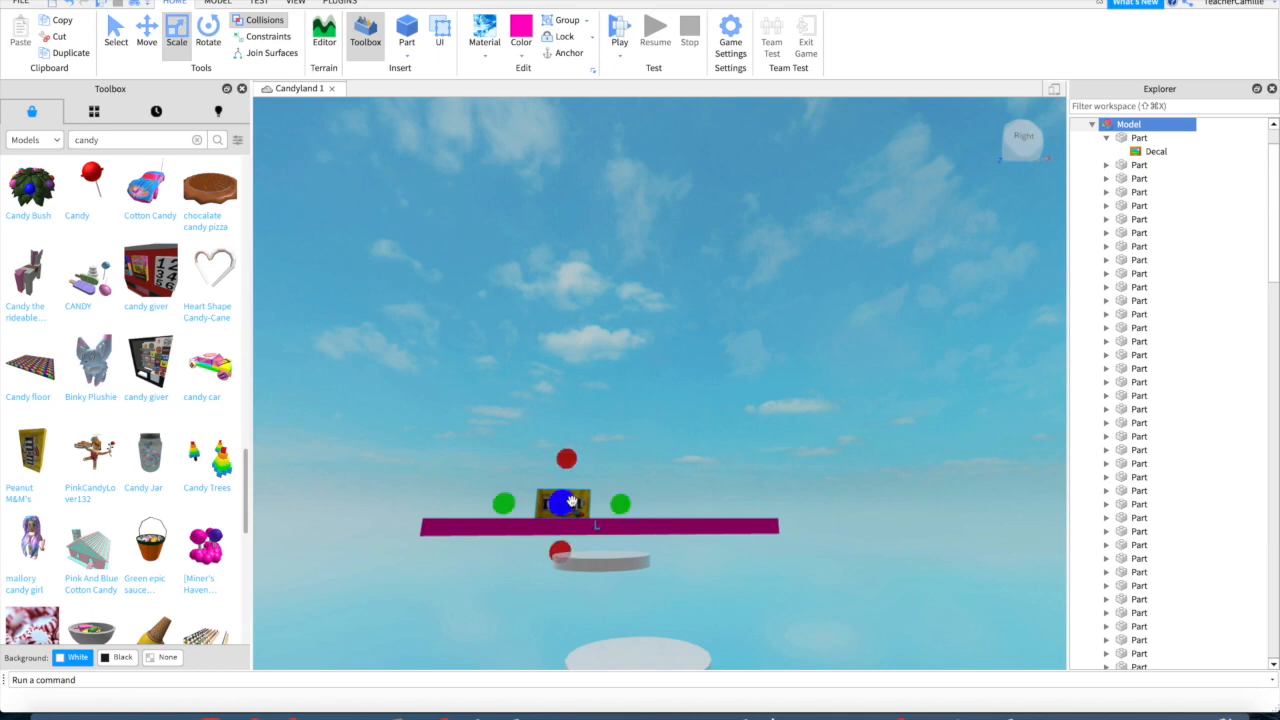
left_click_drag(575, 451, 543, 486)
left_click_drag(640, 491, 722, 494)
left_click(398, 124)
right_click_drag(650, 200, 650, 340)
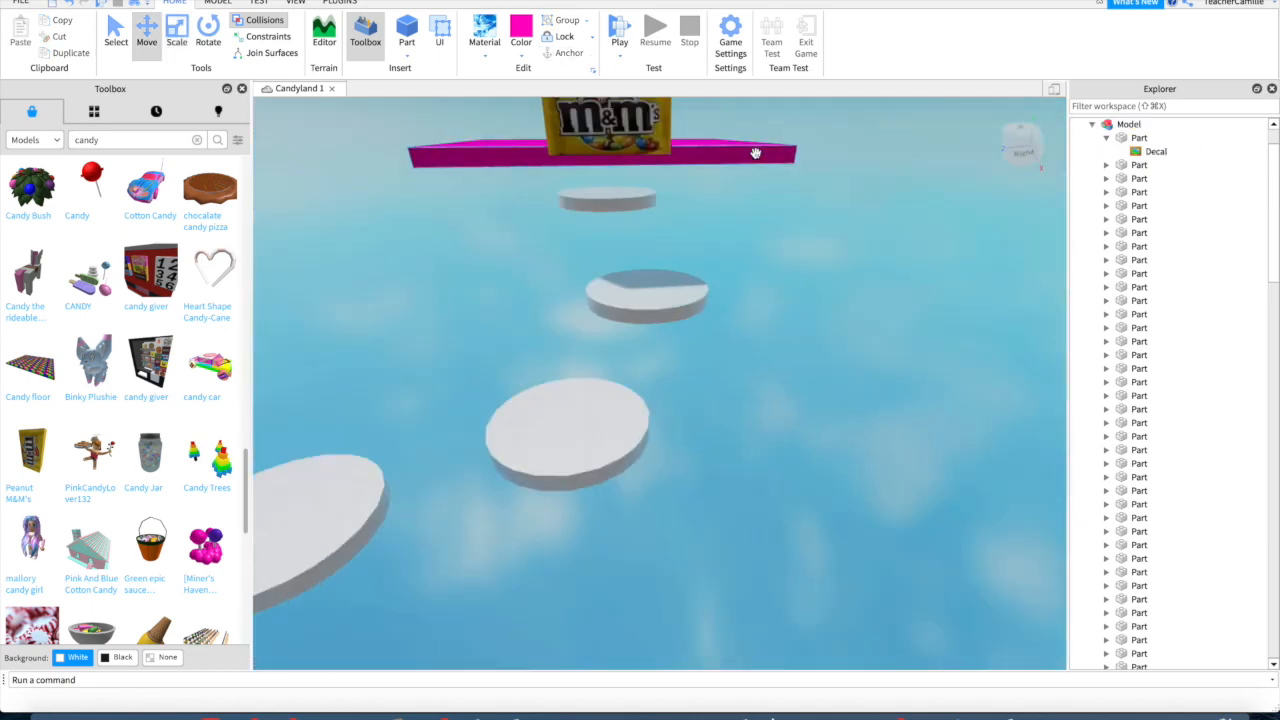
scroll(754, 151, "down", 3)
left_click(630, 214)
left_click_drag(631, 222, 613, 178)
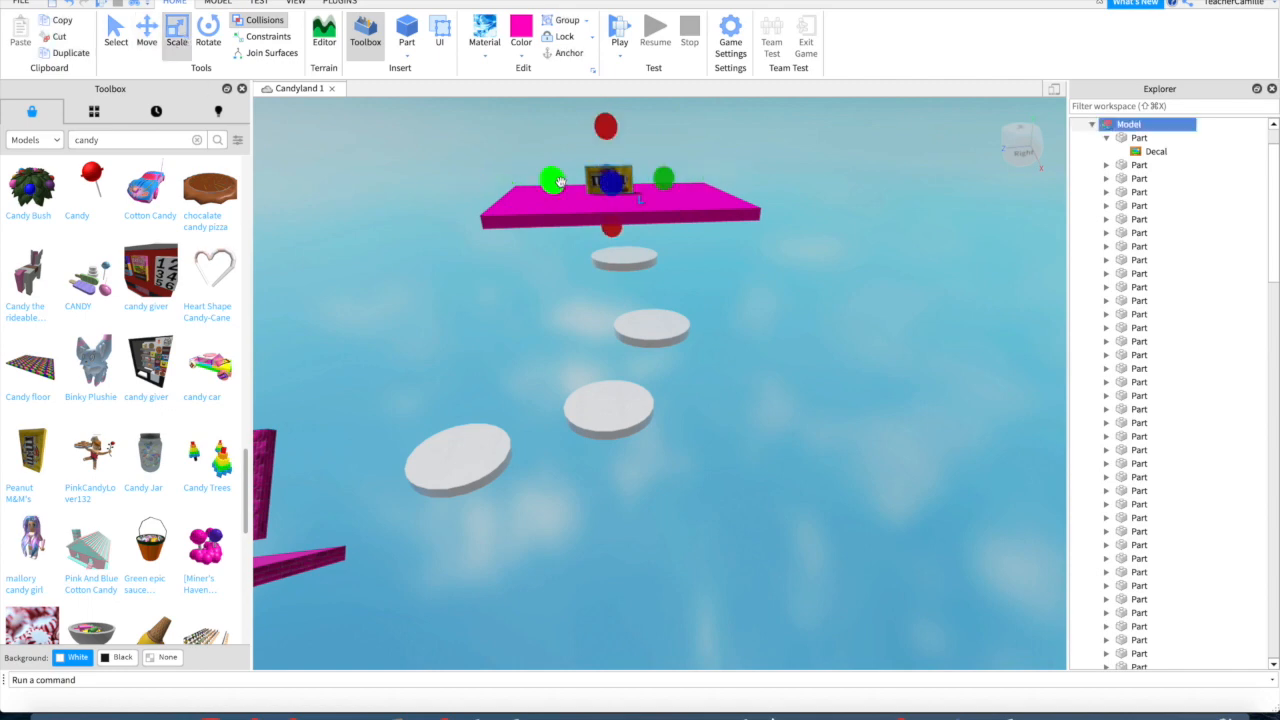
left_click_drag(605, 126, 603, 93)
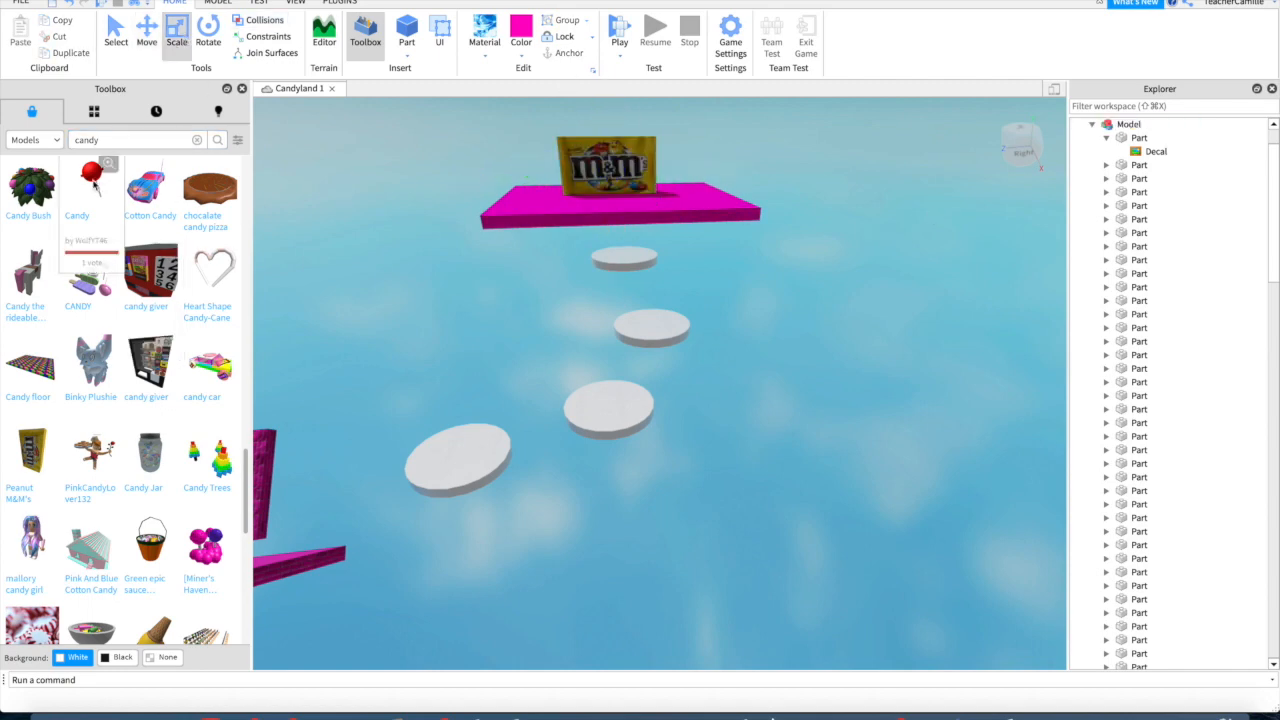
Step: Insert the red Candy lollipop model, tilt it and move it beside the glass discs
left_click(91, 185)
left_click_drag(862, 362, 909, 318)
left_click(147, 36)
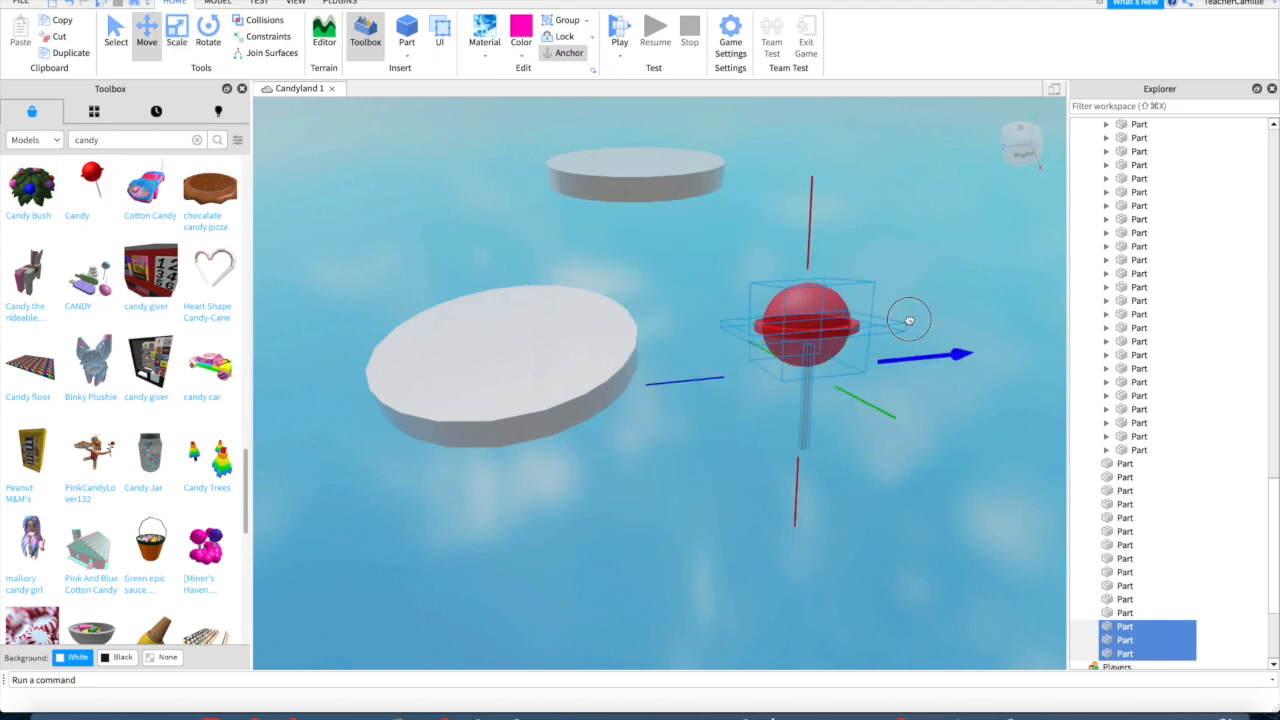
scroll(909, 312, "down", 5)
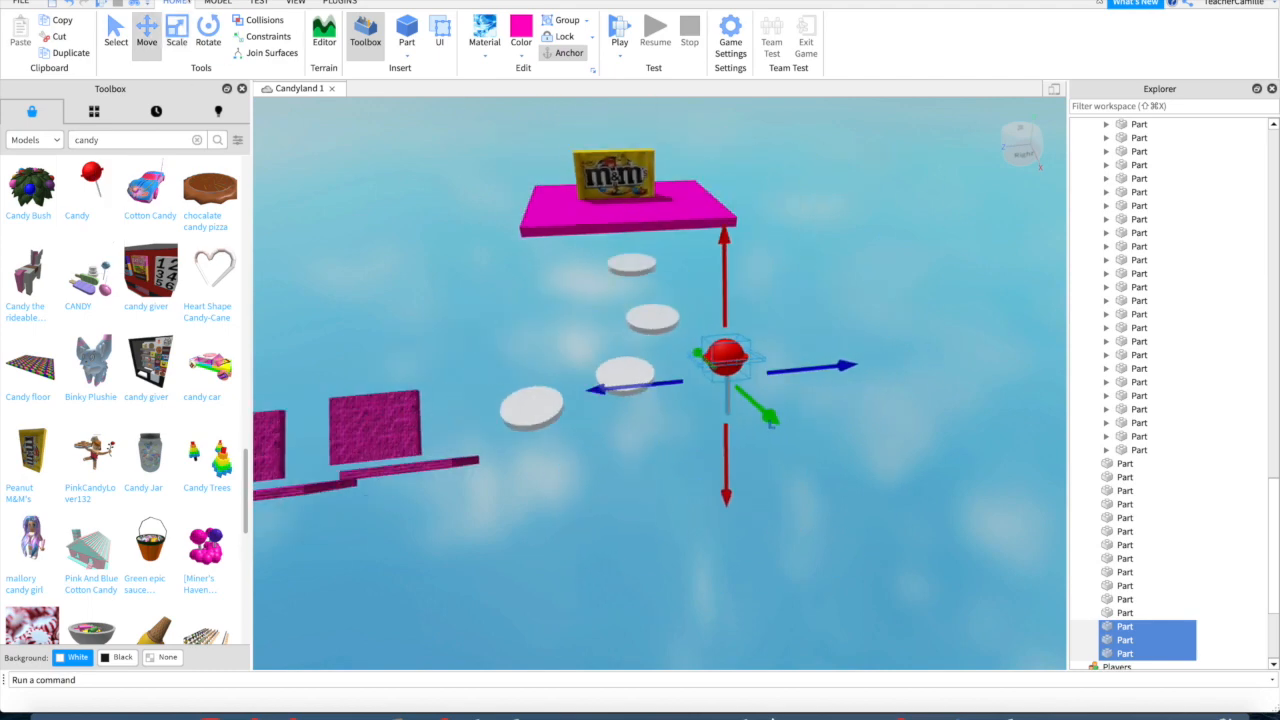
left_click(208, 32)
left_click_drag(751, 289, 806, 326)
left_click(144, 44)
left_click_drag(770, 402, 811, 429)
Step: Insert the Giant Corn Candy model, shrink it and place it beside the glass discs
scroll(244, 434, "down", 5)
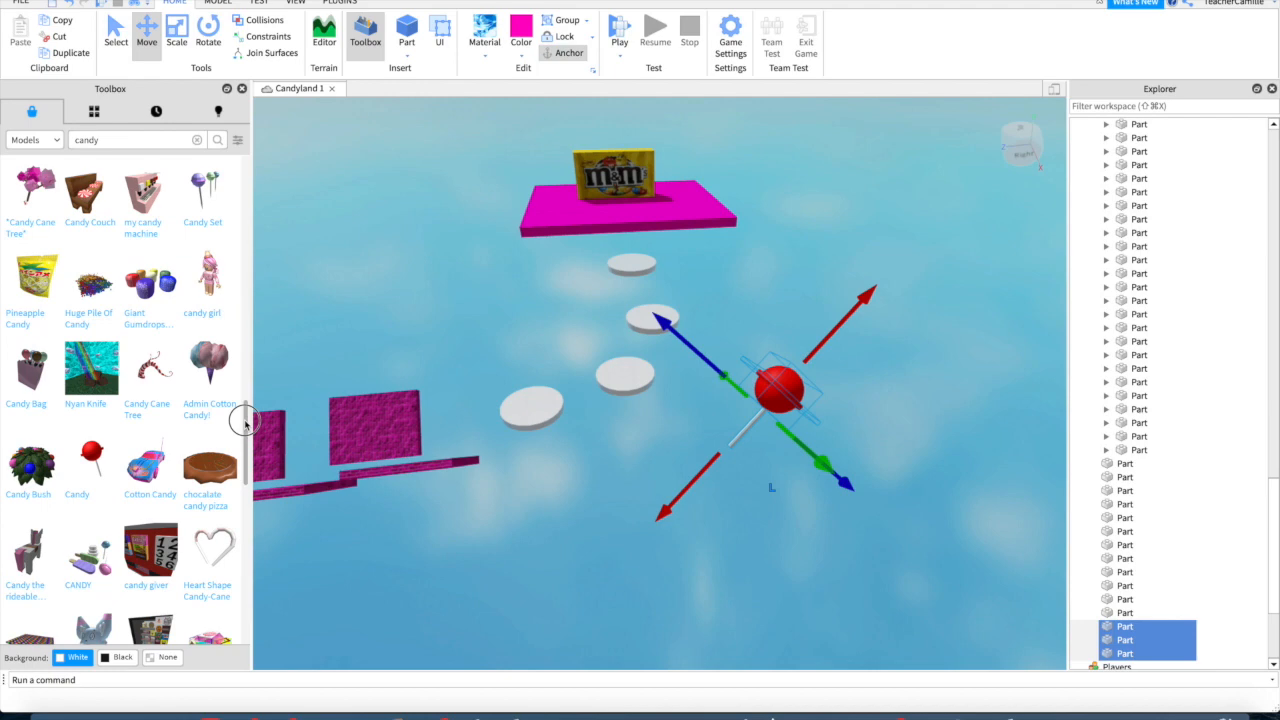
left_click(238, 372)
left_click(176, 41)
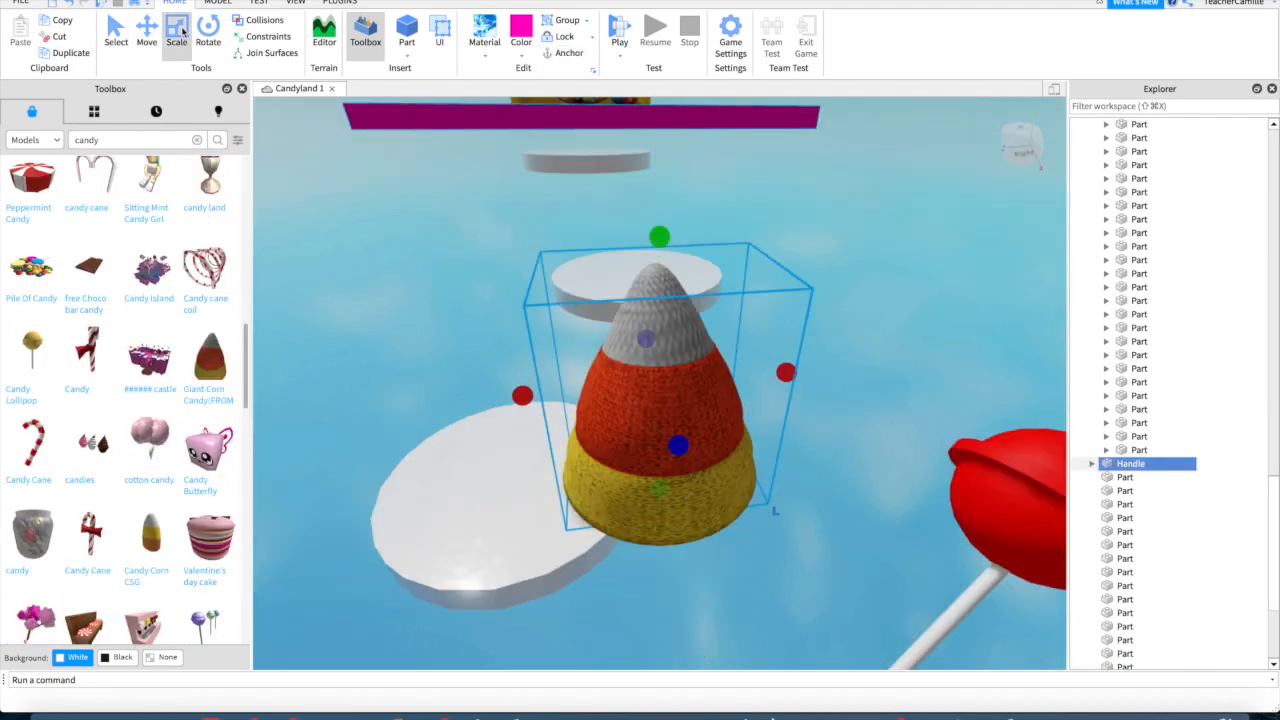
left_click_drag(788, 359, 754, 365)
left_click_drag(642, 195, 648, 242)
left_click_drag(680, 335, 860, 288)
left_click_drag(836, 254, 800, 290)
left_click_drag(812, 386, 400, 291)
Step: Duplicate the small candy corn and place a copy on the opposite side of the glass discs
left_click(553, 347)
left_click(388, 302)
right_click(391, 300)
left_click(441, 382)
left_click(897, 259)
right_click(992, 475)
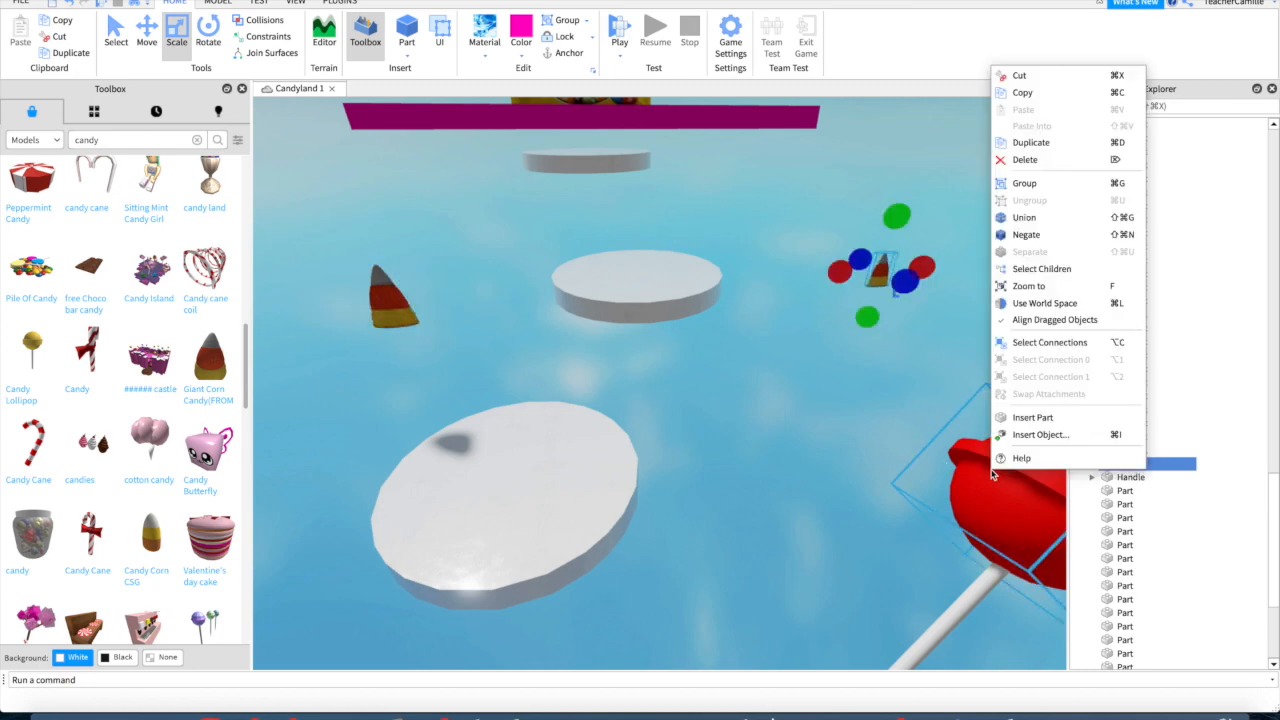
left_click(1034, 150)
key("super+z")
Step: Delete all pieces of the red lollipop beside the glass discs
right_click_drag(663, 260, 939, 582)
left_click(939, 582)
left_click(886, 408)
key("Delete")
left_click(866, 508)
key("Delete")
scroll(628, 374, "down", 6)
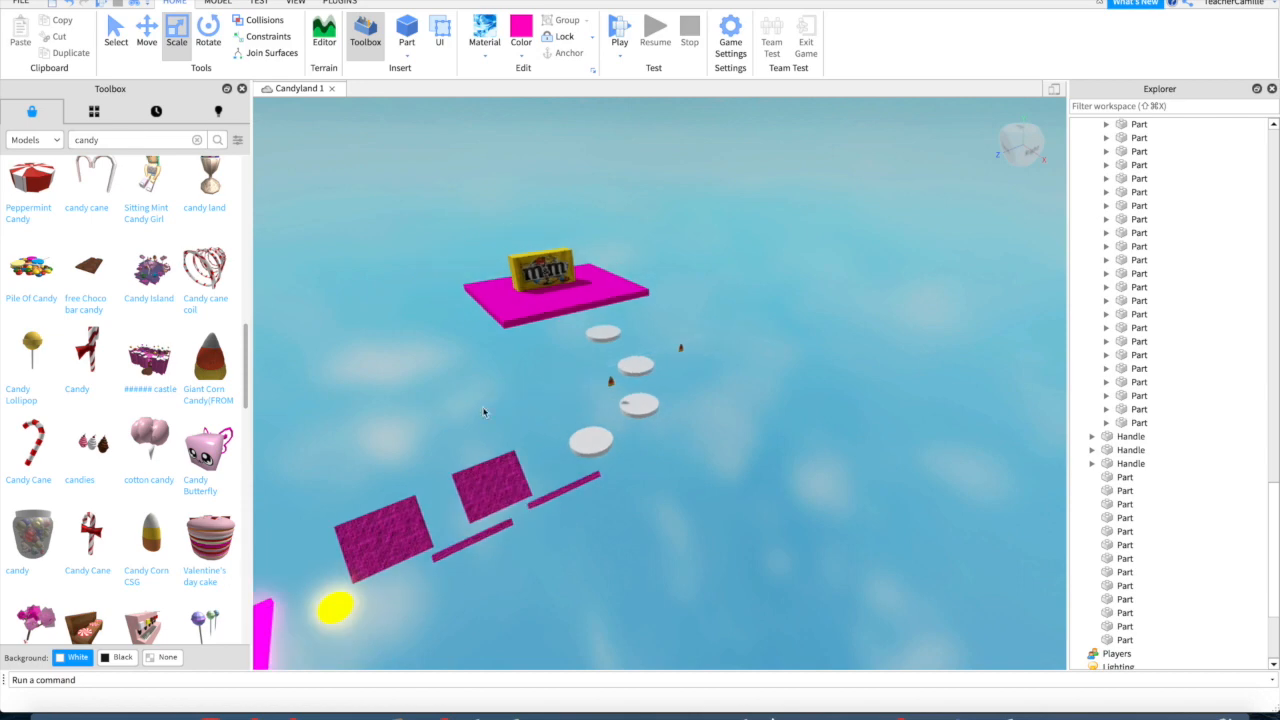
scroll(750, 382, "down", 4)
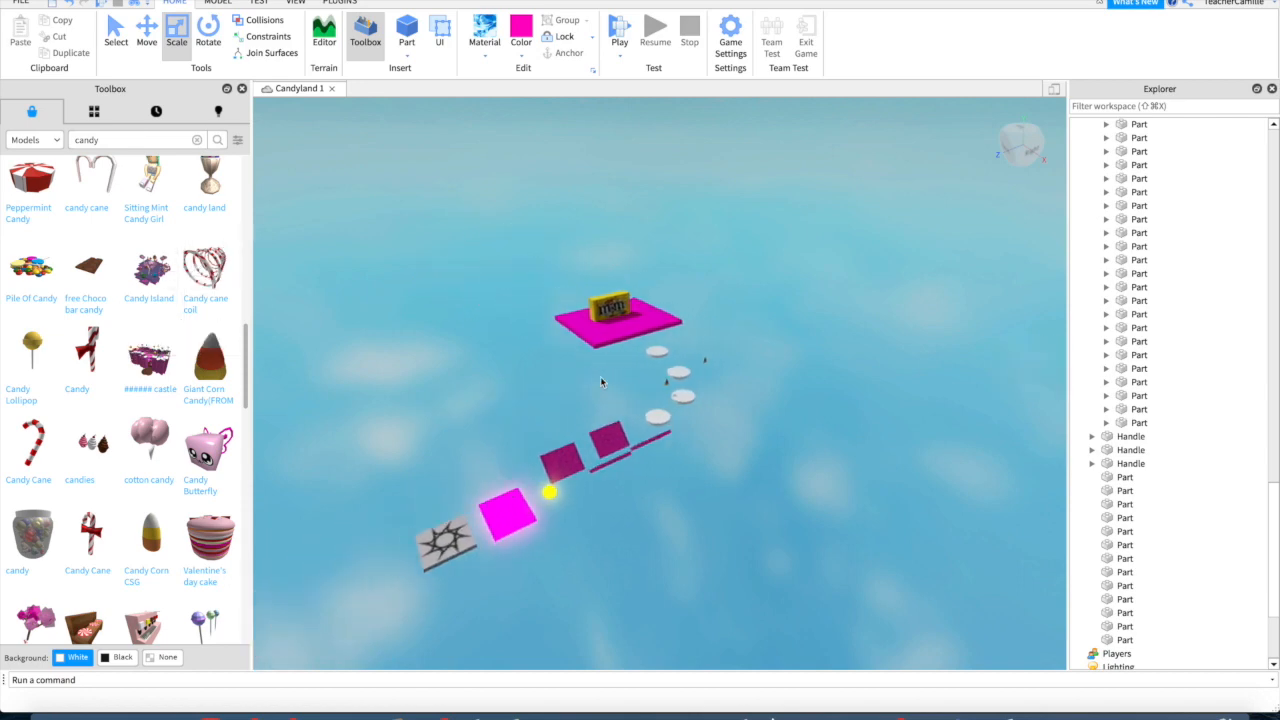
key("d")
left_click(914, 370)
key("Delete")
Step: Insert the yellow Candy Lollipop model, shrink it to a small size and duplicate it
left_click(31, 355)
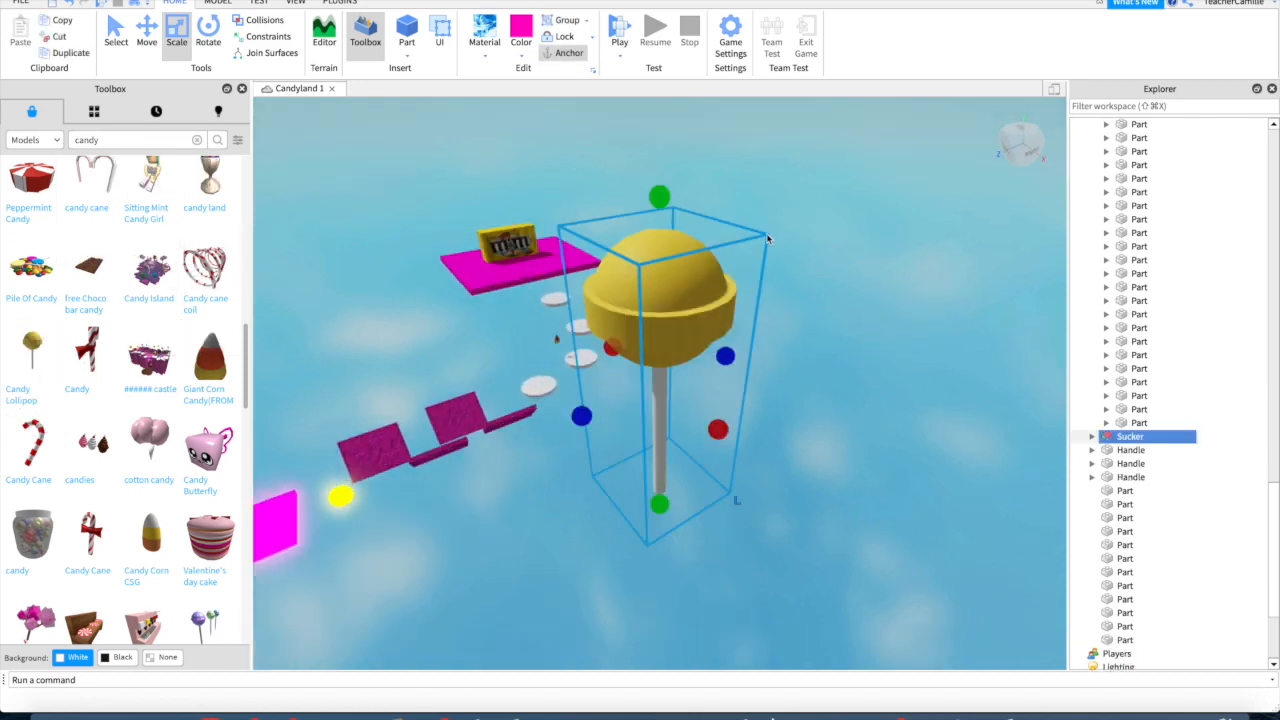
left_click_drag(659, 197, 668, 386)
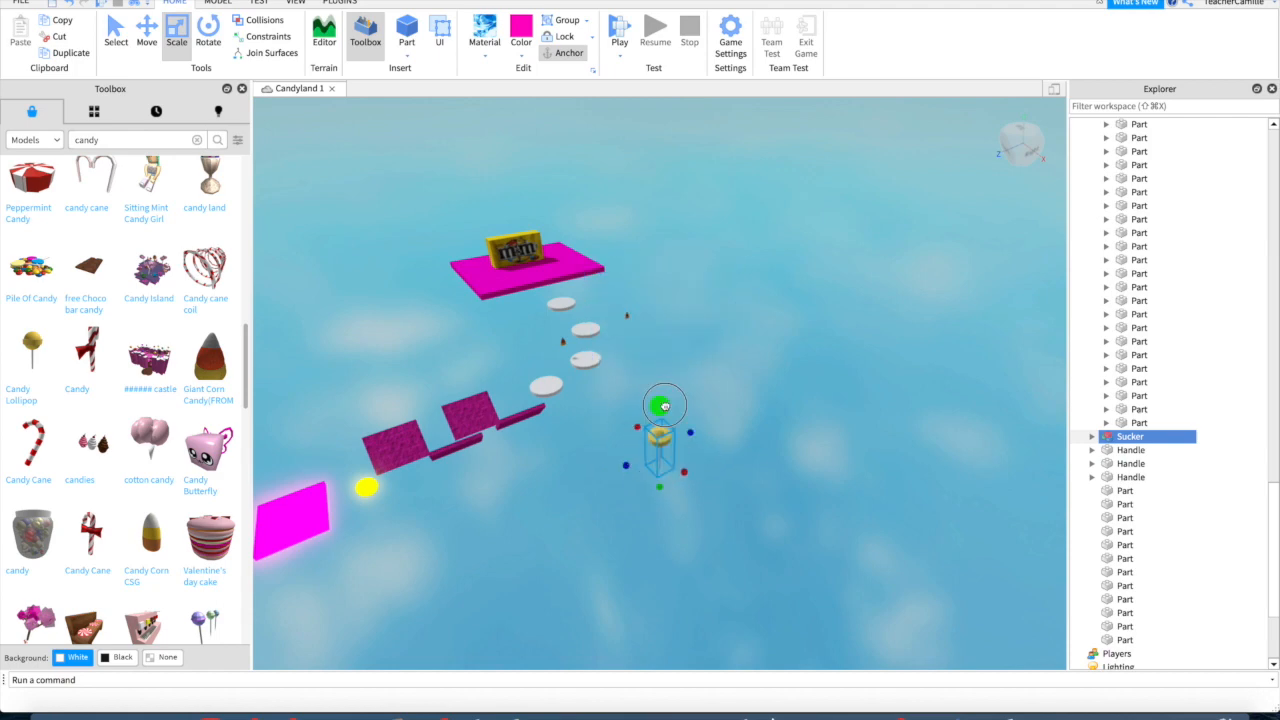
left_click(208, 32)
right_click(648, 455)
left_click(687, 122)
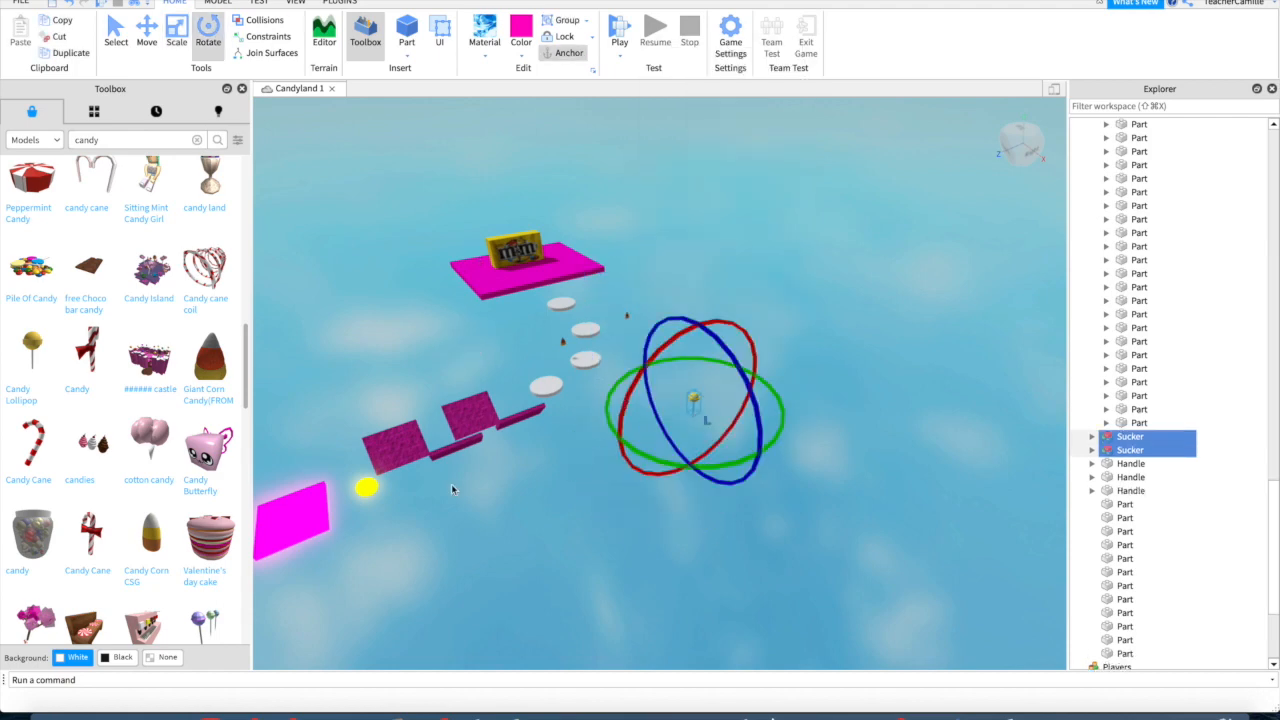
Step: Move one of the two yellow lollipops across to the opposite side of the glass disc path
key("s")
key("a")
left_click(886, 197)
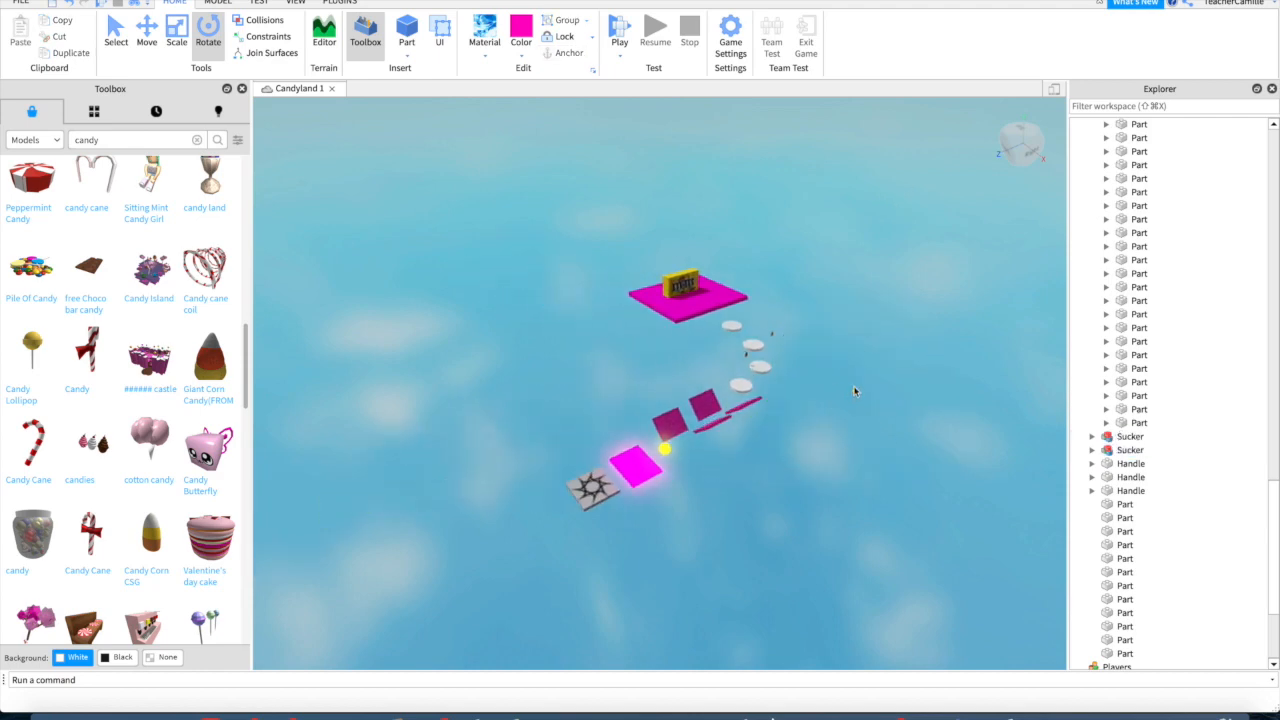
left_click(864, 397)
key("a")
left_click(890, 400)
left_click(905, 396)
left_click(147, 36)
left_click_drag(832, 363, 778, 338)
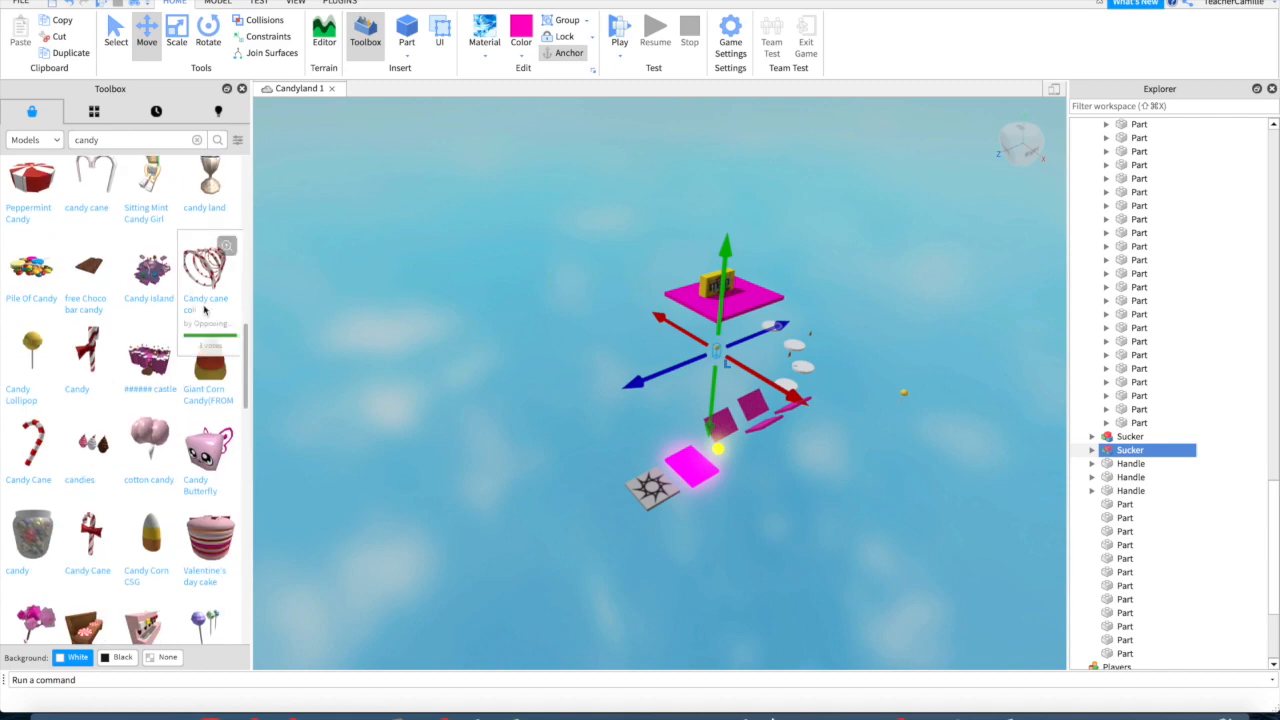
left_click(617, 358)
Step: Insert the Candy cane coil model as a starter tool and delete its oversized copy from the scene
left_click(206, 268)
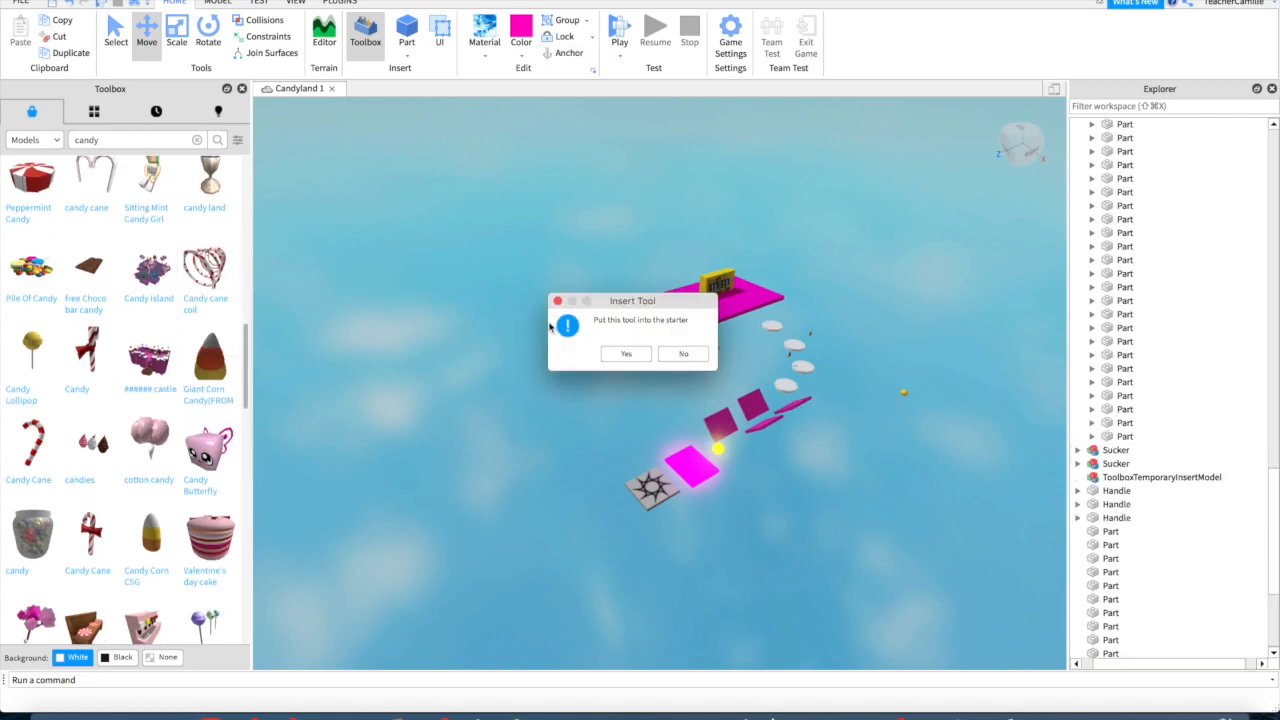
left_click(622, 352)
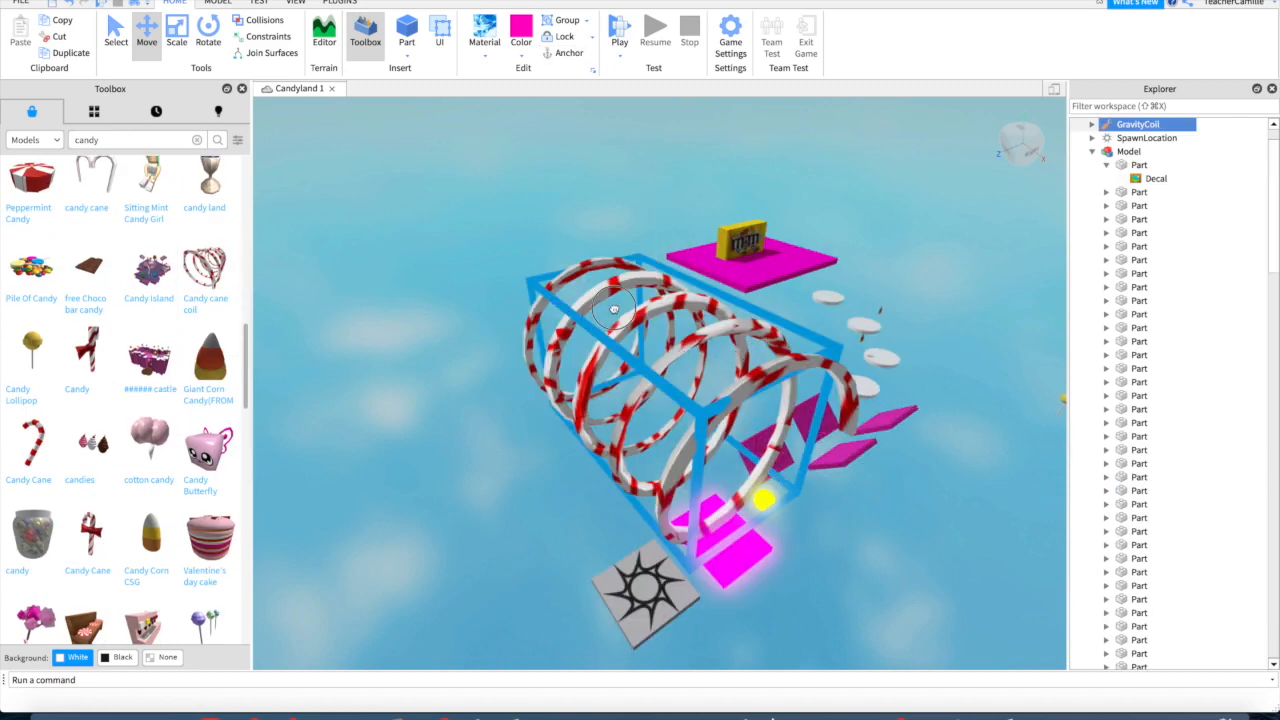
key("d")
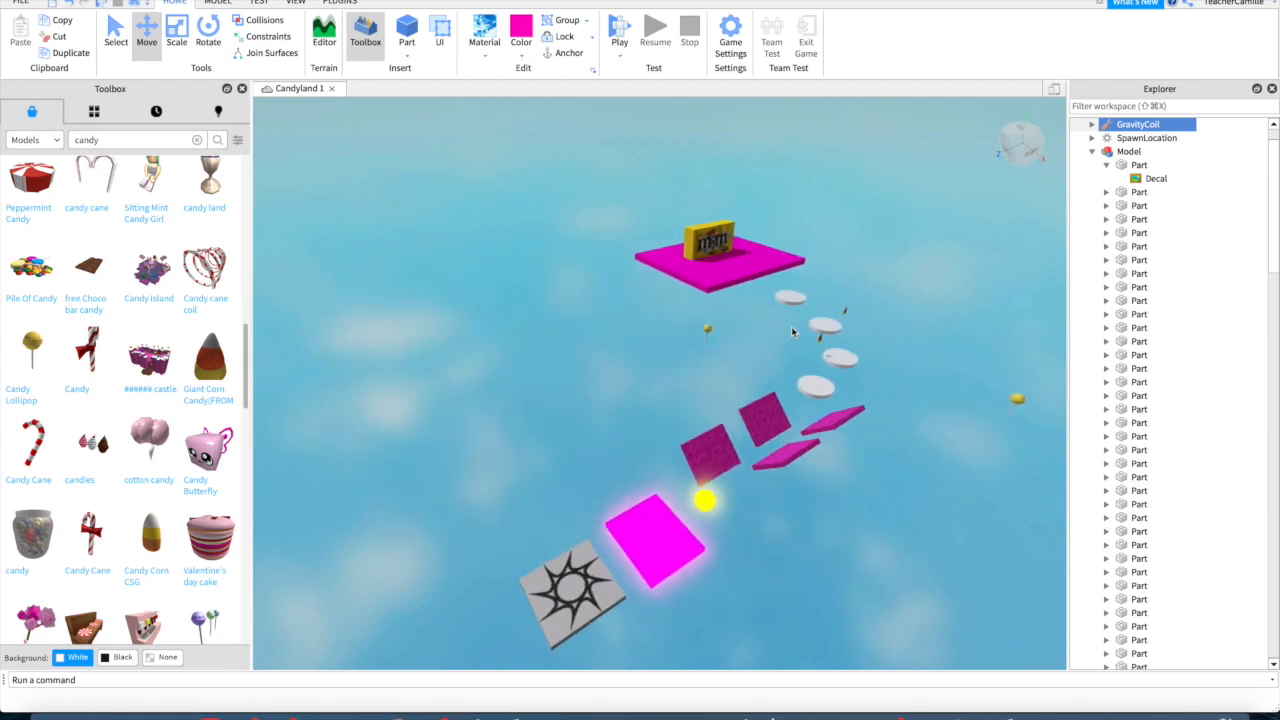
key("a")
key("ctrl+3")
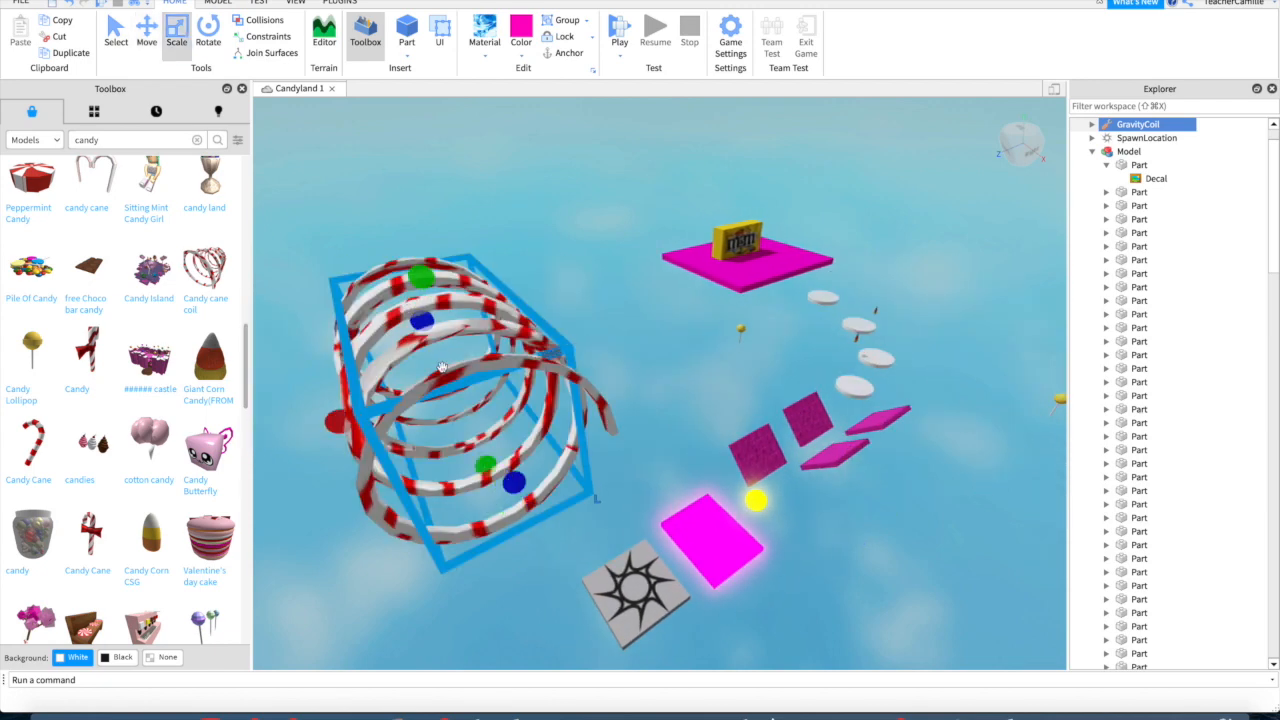
left_click_drag(457, 373, 535, 543)
left_click_drag(422, 277, 439, 362)
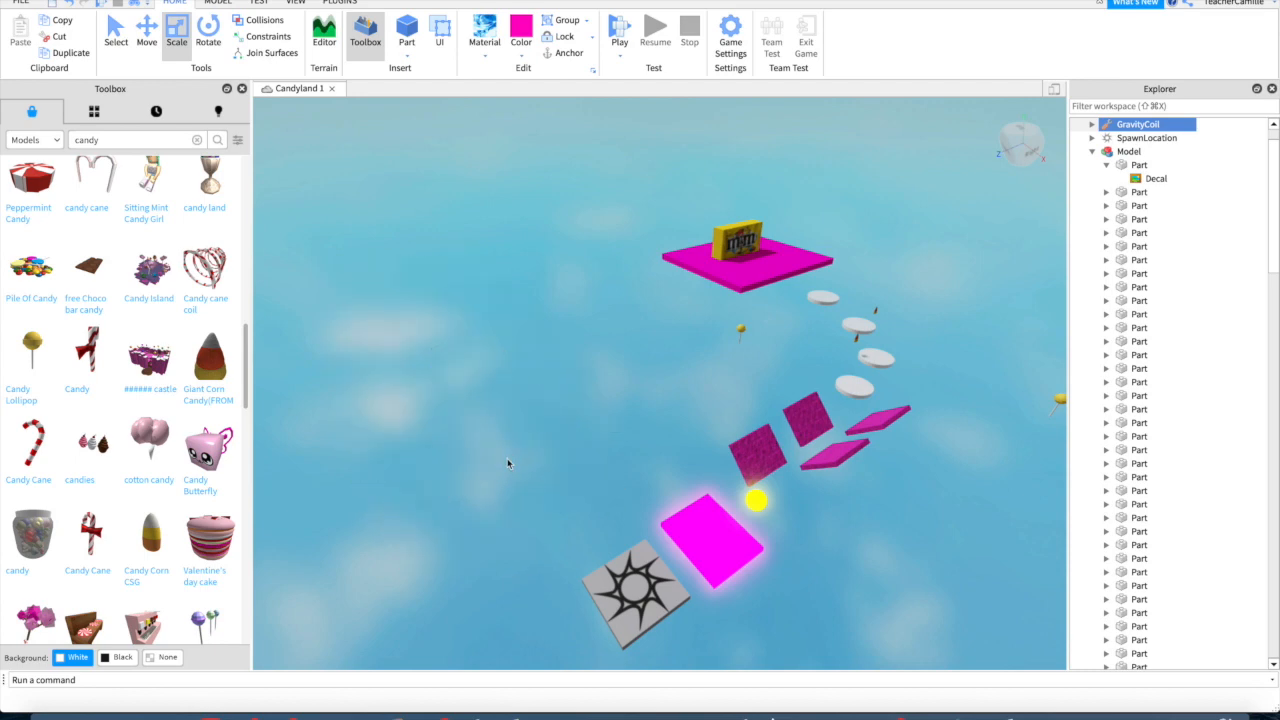
key("Delete")
scroll(143, 305, "up", 10)
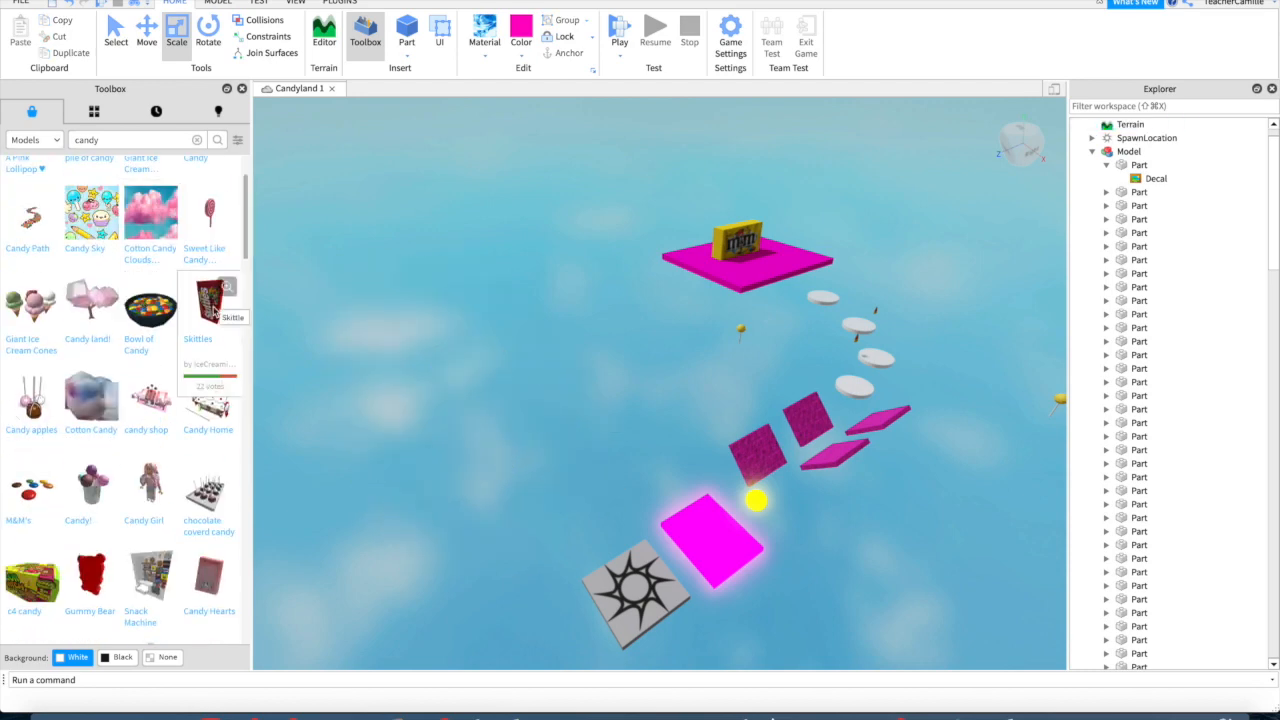
scroll(213, 312, "up", 2)
left_click(34, 223)
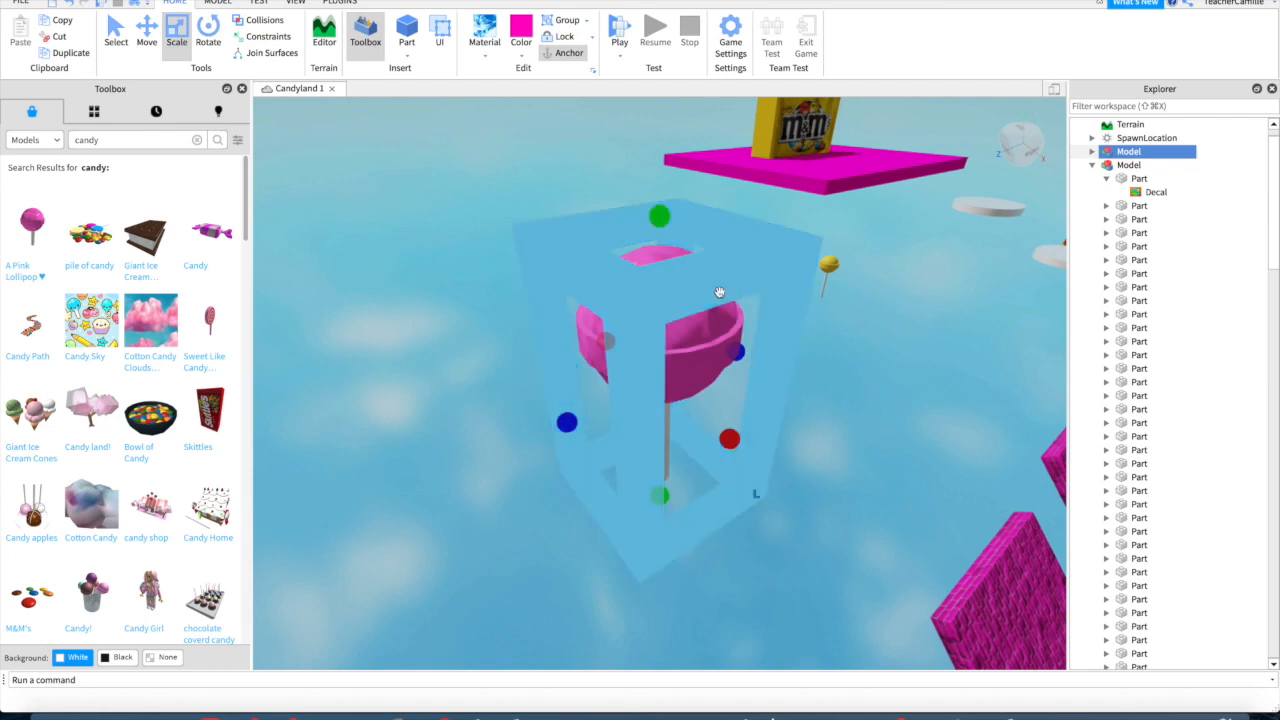
key("Delete")
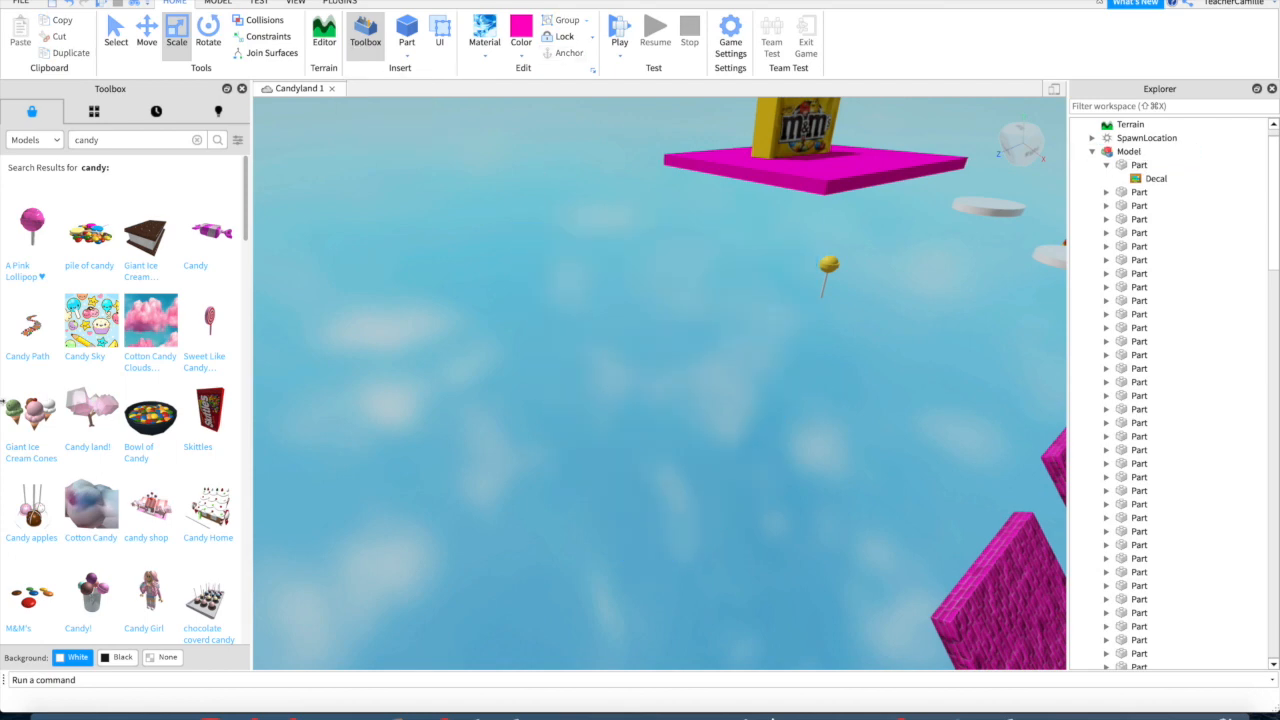
Step: Insert the Sweet Like Candy swirl lollipop and position it upright beside the first glass disc
key("d")
left_click(214, 312)
scroll(701, 321, "down", 5)
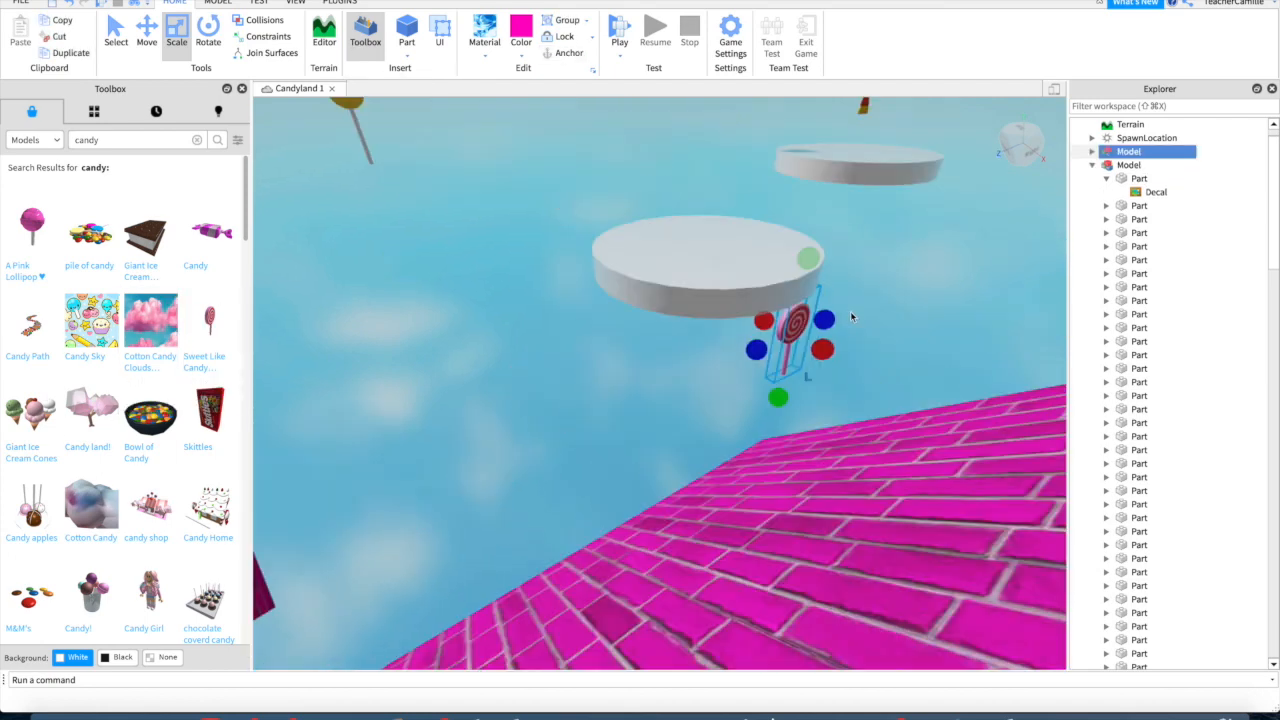
key("ctrl+2")
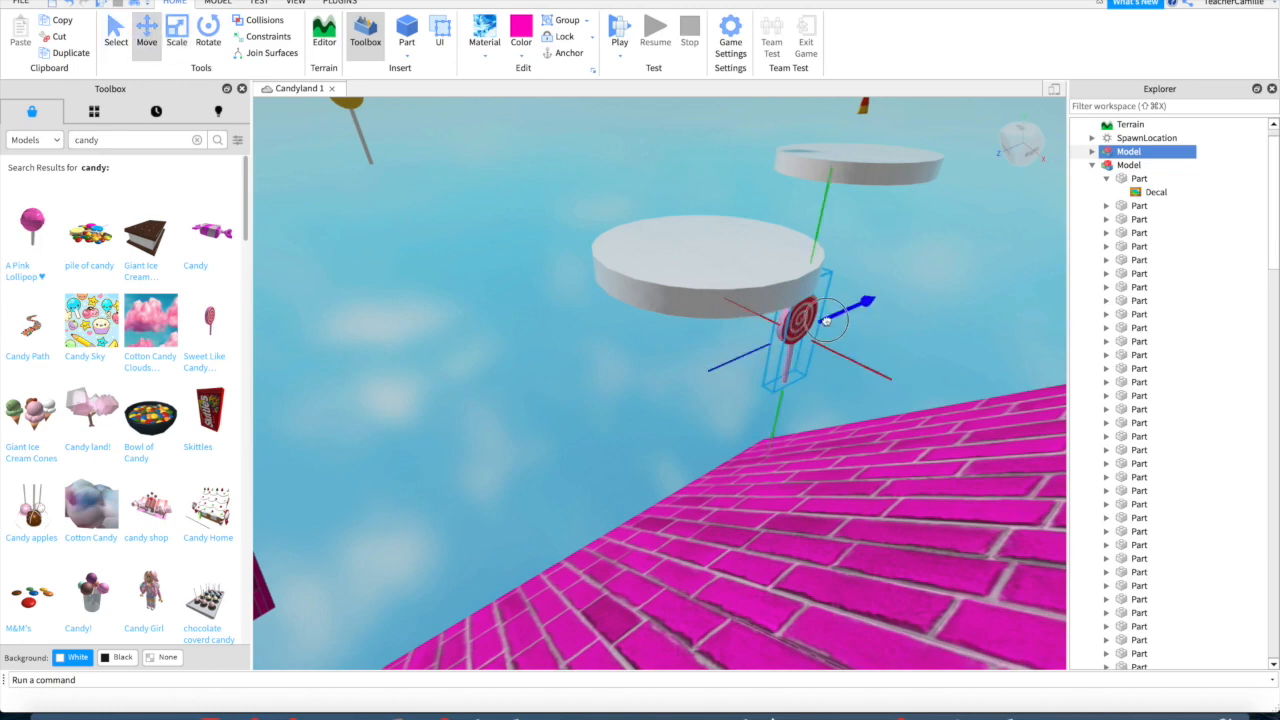
left_click_drag(826, 321, 886, 292)
left_click_drag(830, 398, 834, 277)
scroll(834, 277, "down", 5)
left_click_drag(657, 258, 465, 311)
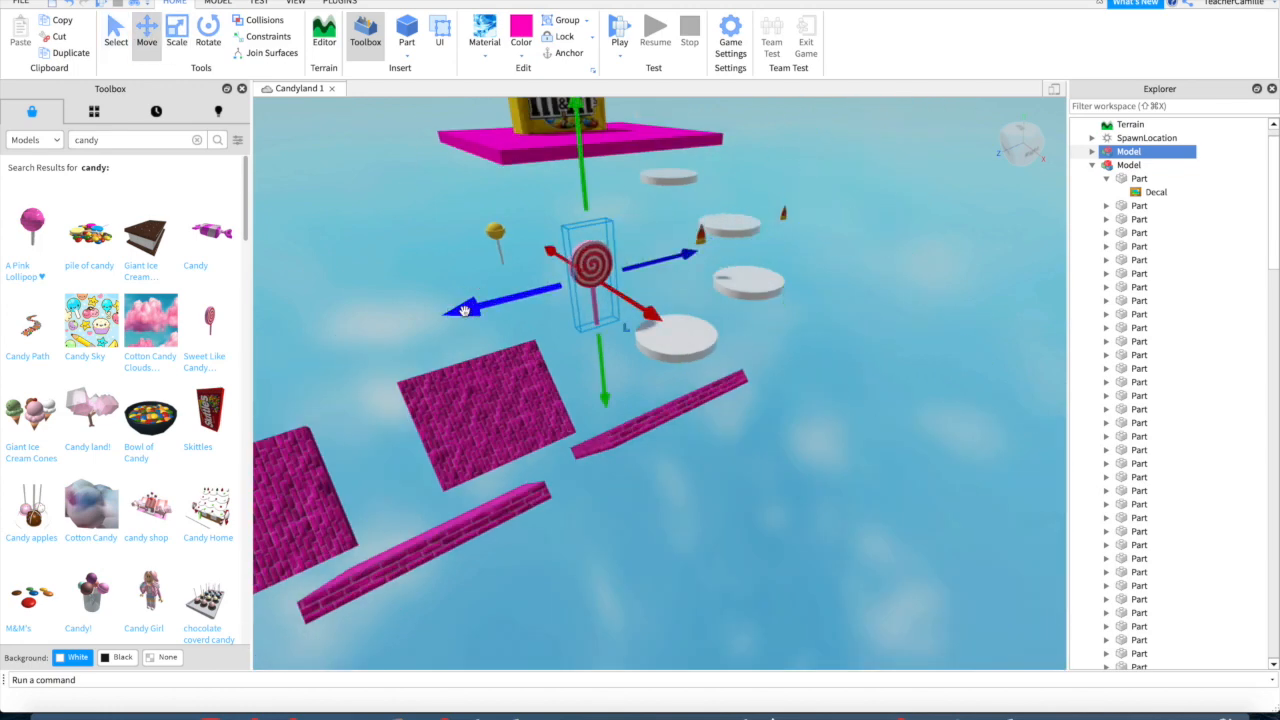
Step: Move the outlying yellow lollipop closer to the glass discs
right_click_drag(465, 311, 465, 311)
left_click_drag(891, 271, 631, 254)
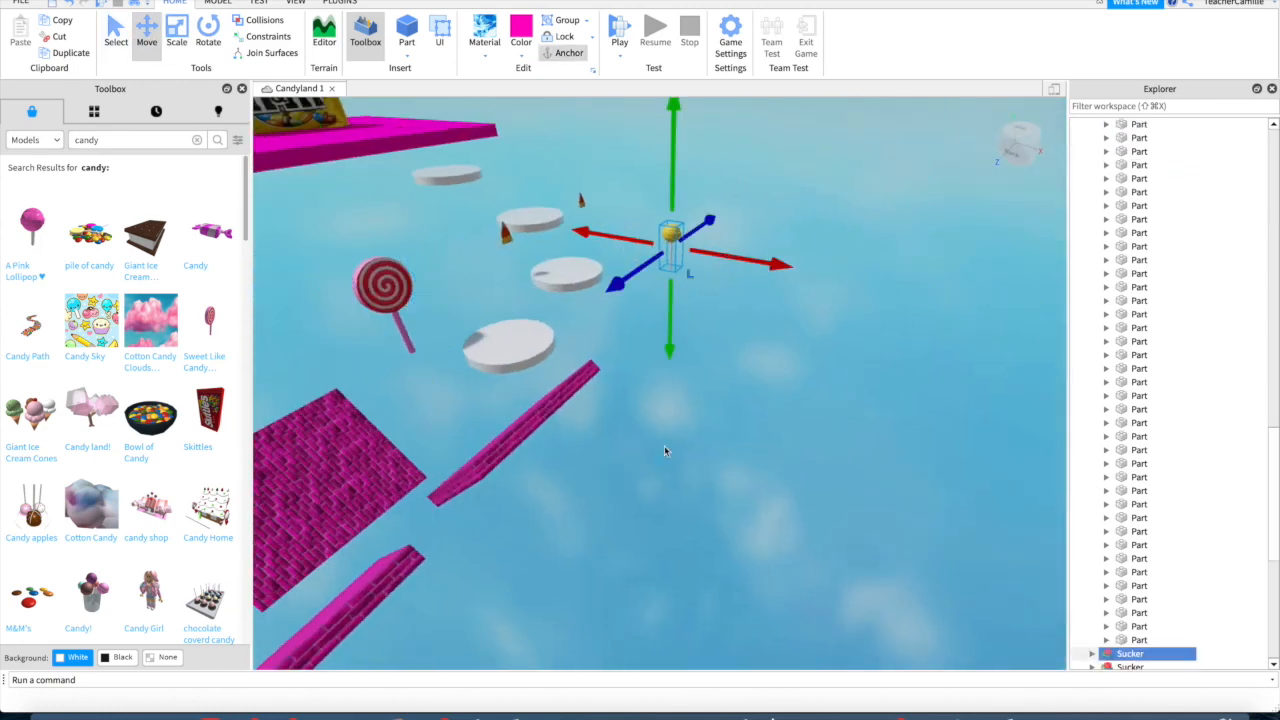
Step: Play-test the course from the spawn pad, try the coil tool, and stop the test
left_click(619, 33)
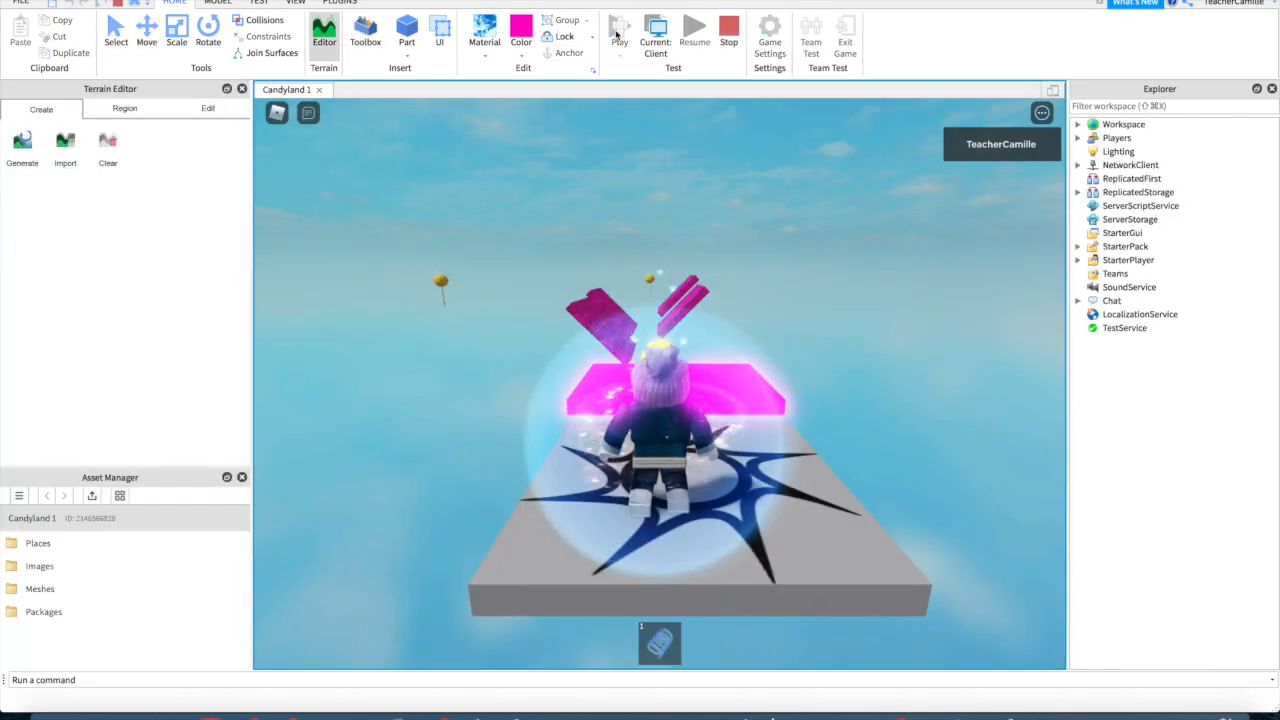
key("Up")
key("Right")
left_click(663, 638)
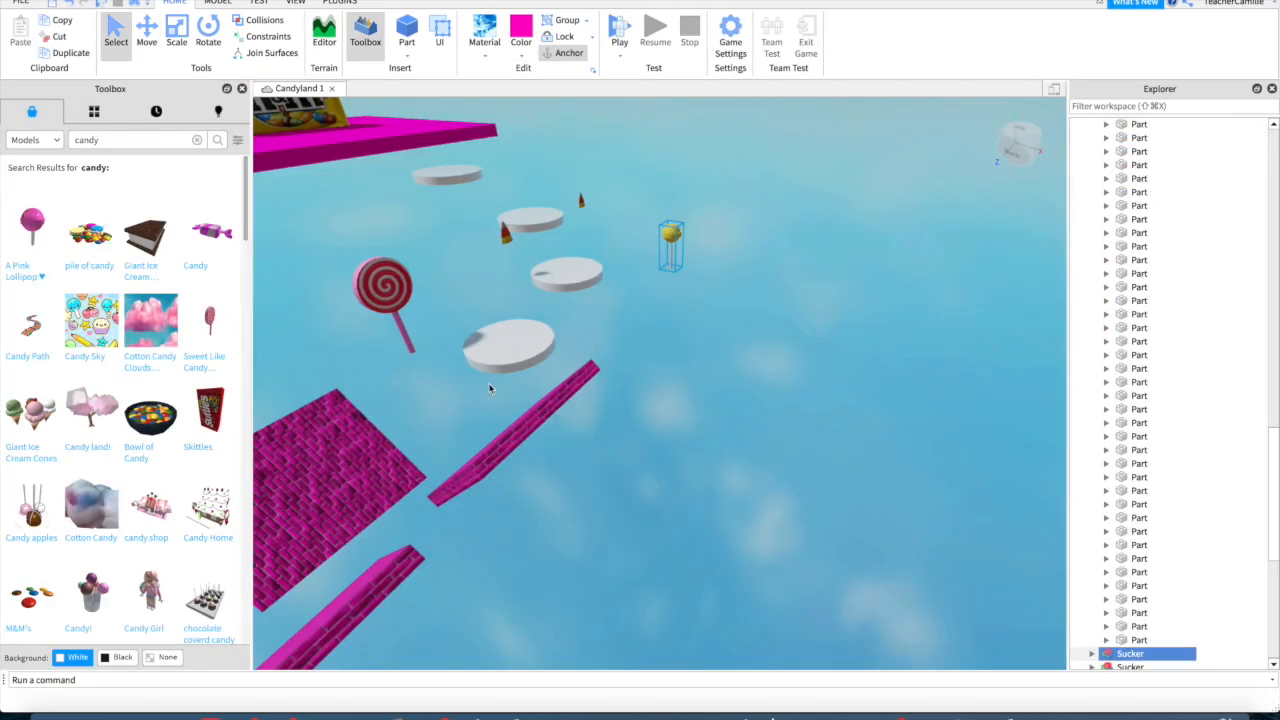
left_click(619, 37)
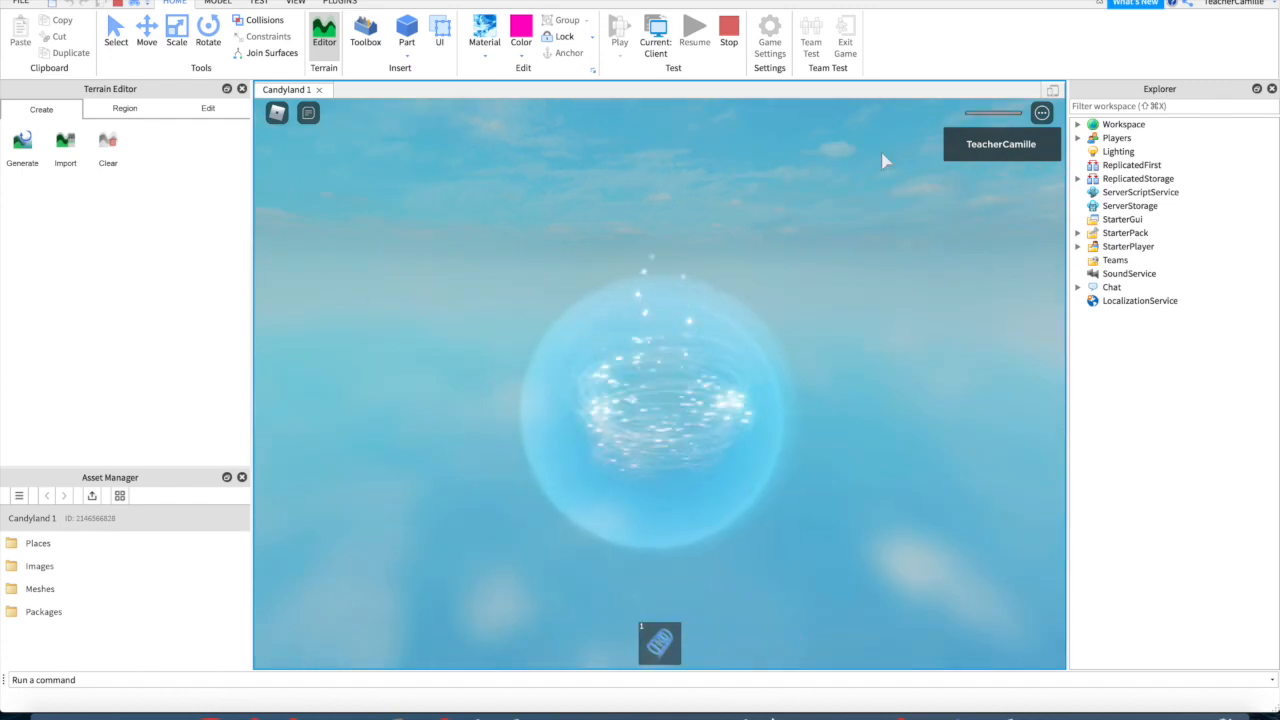
left_click(727, 32)
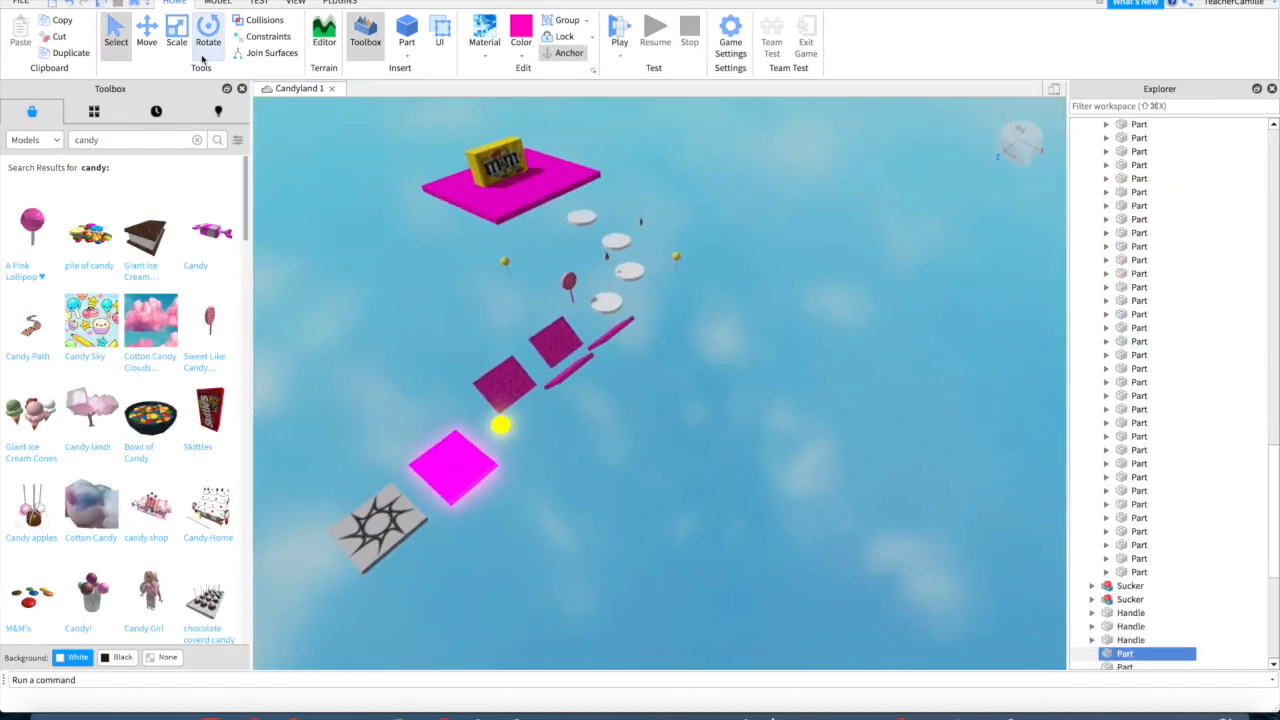
Step: Move the neon magenta platform closer to the spawn pad and start another play test
left_click_drag(427, 446, 400, 510)
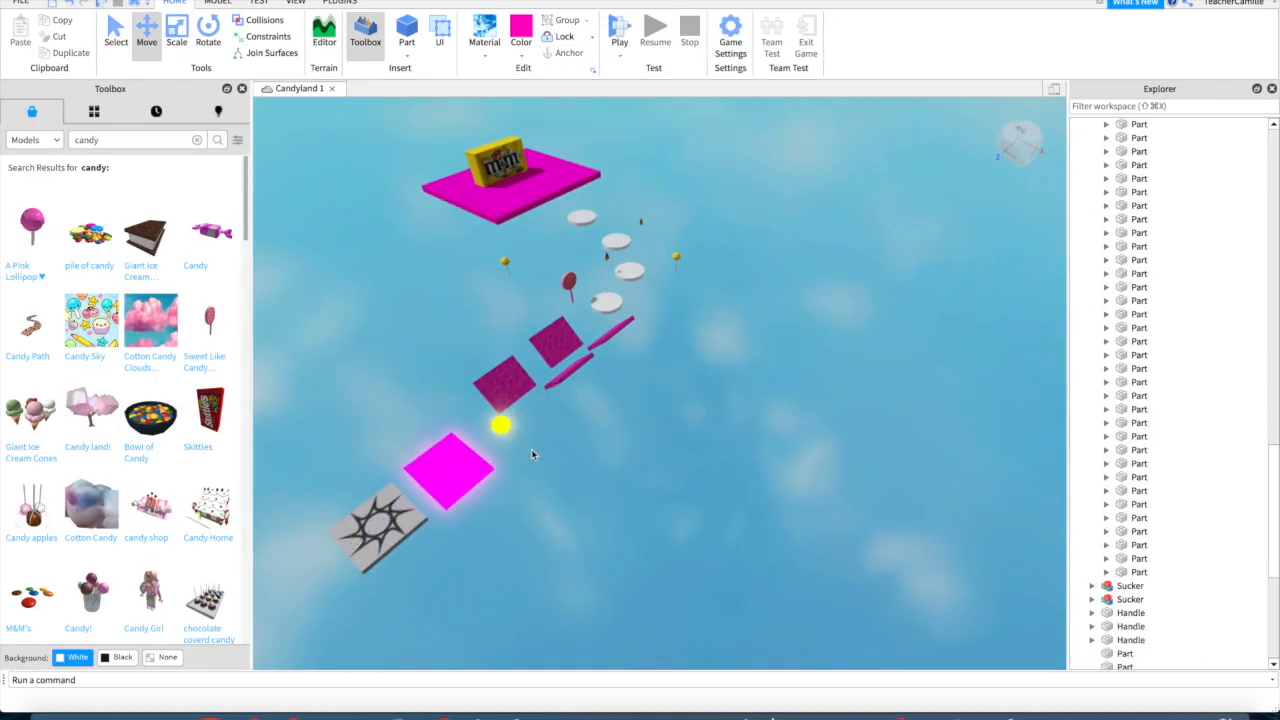
left_click(620, 38)
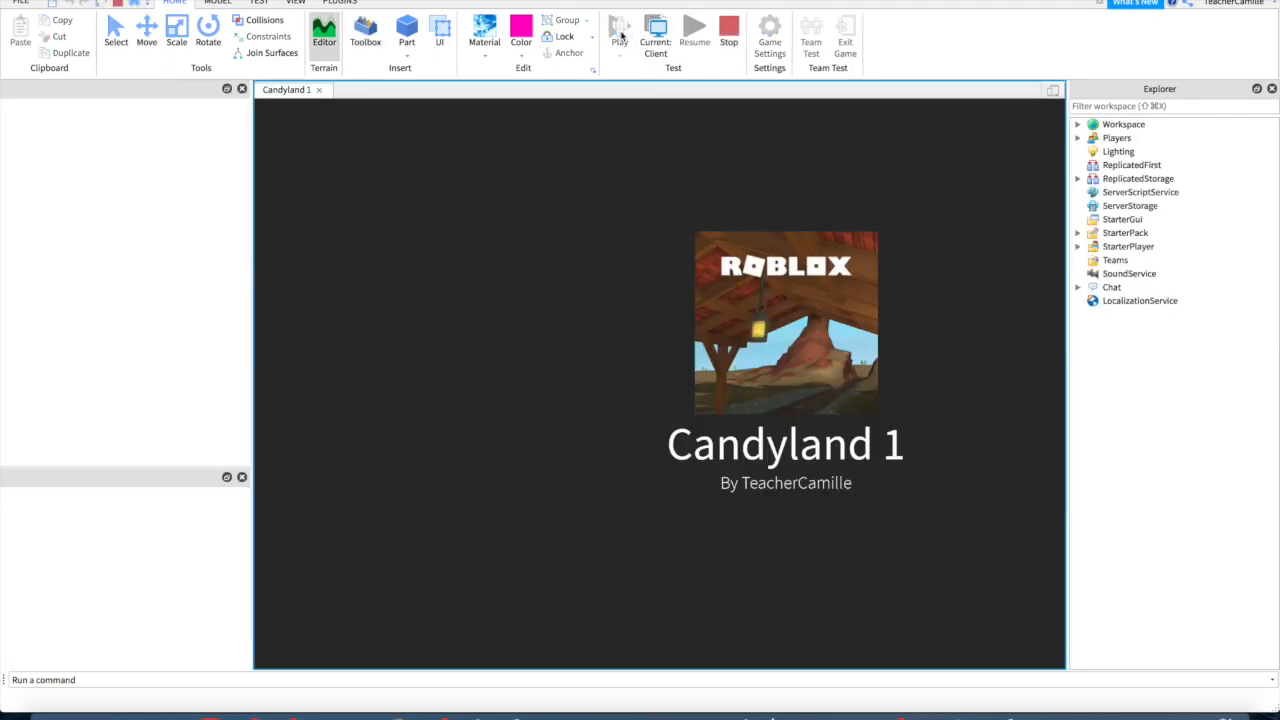
Step: Restart the play test, jump from the spawn pad over the neon magenta platform to the tilted brick platforms, and stop the test
key("w")
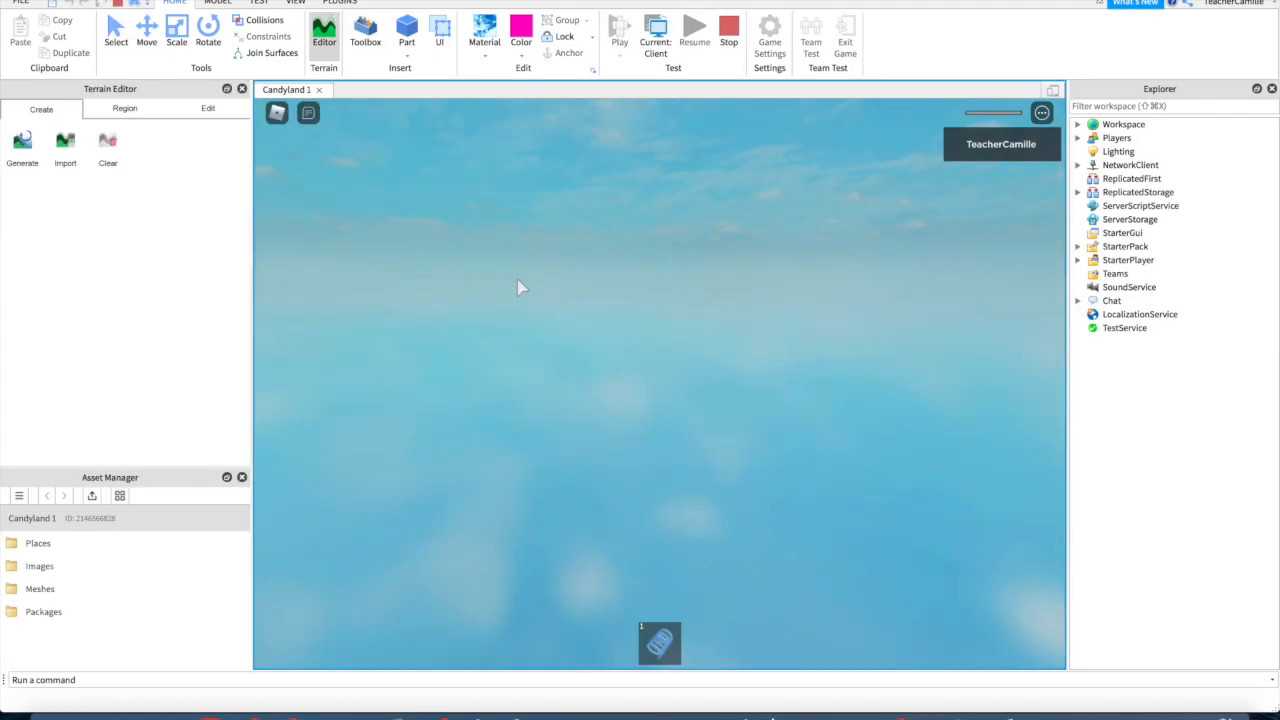
left_click(727, 35)
left_click(622, 36)
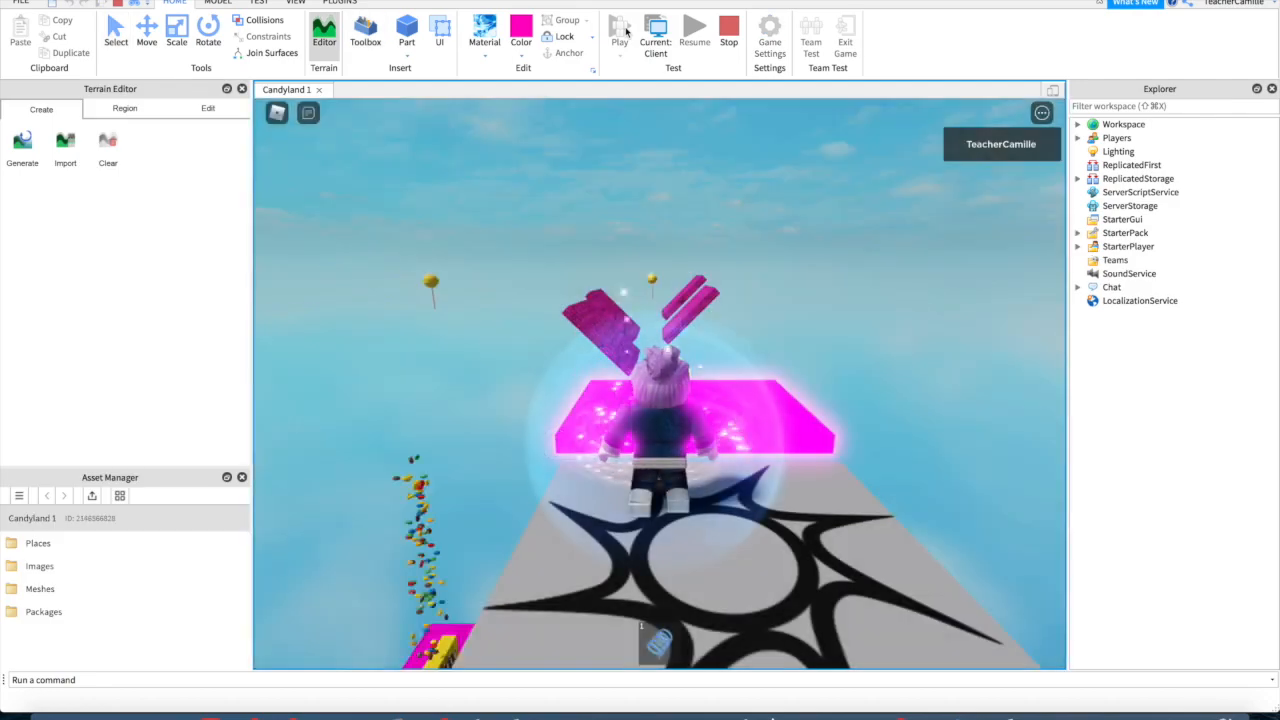
key("Right")
key("w")
key("space")
key("d")
key("Left")
key("w")
key("space")
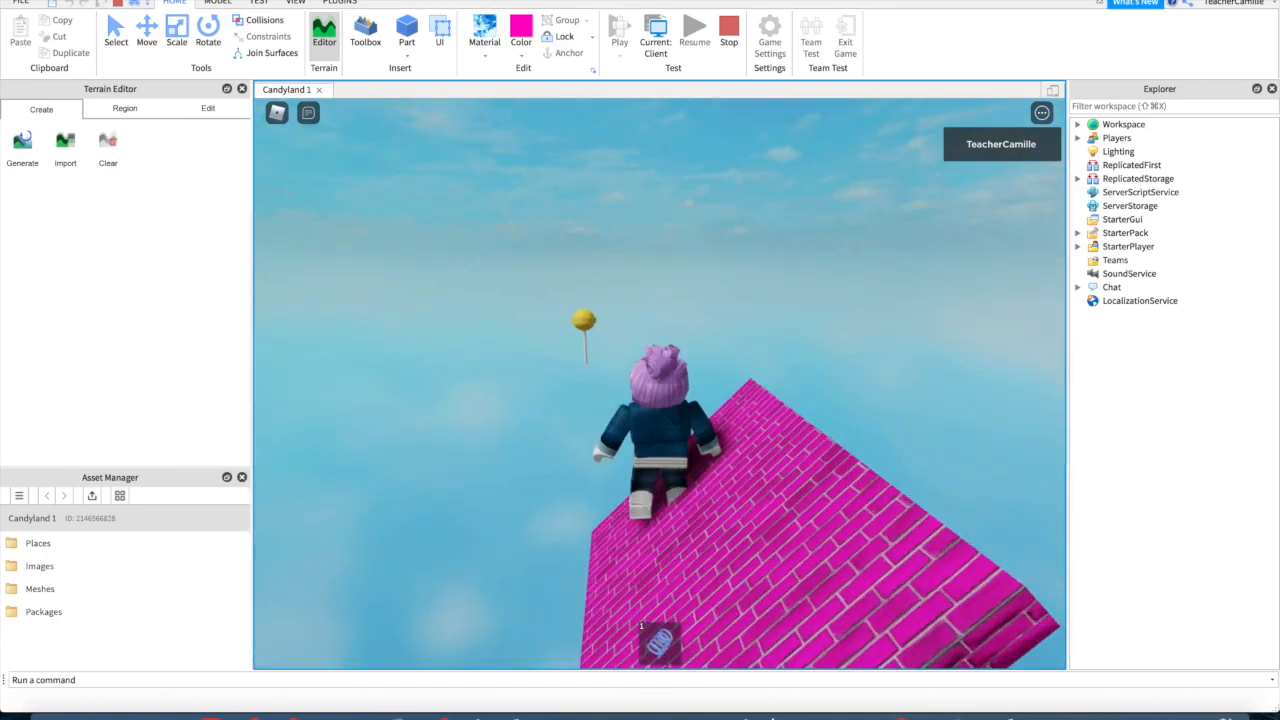
left_click(729, 41)
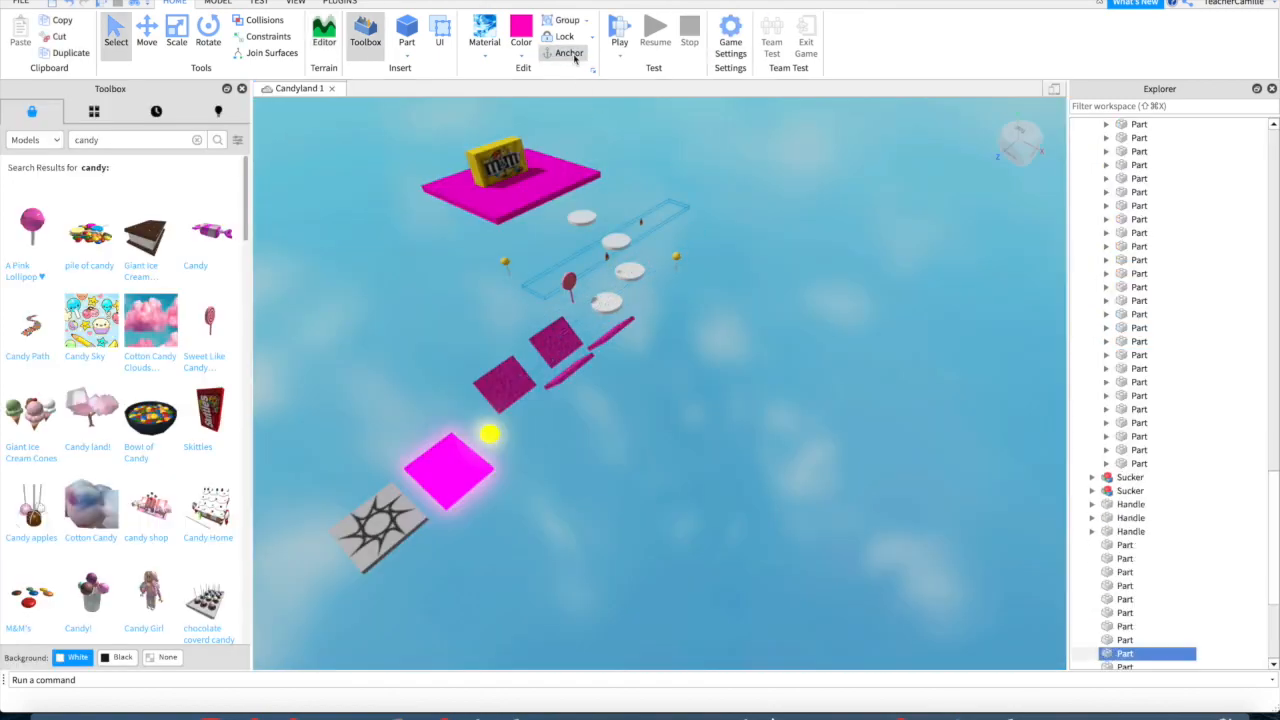
Step: Anchor the magenta platform under the M&M's pack, the two yellow lollipops and the red swirl lollipop
left_click(515, 165)
left_click(505, 262)
left_click(569, 282)
left_click(676, 260)
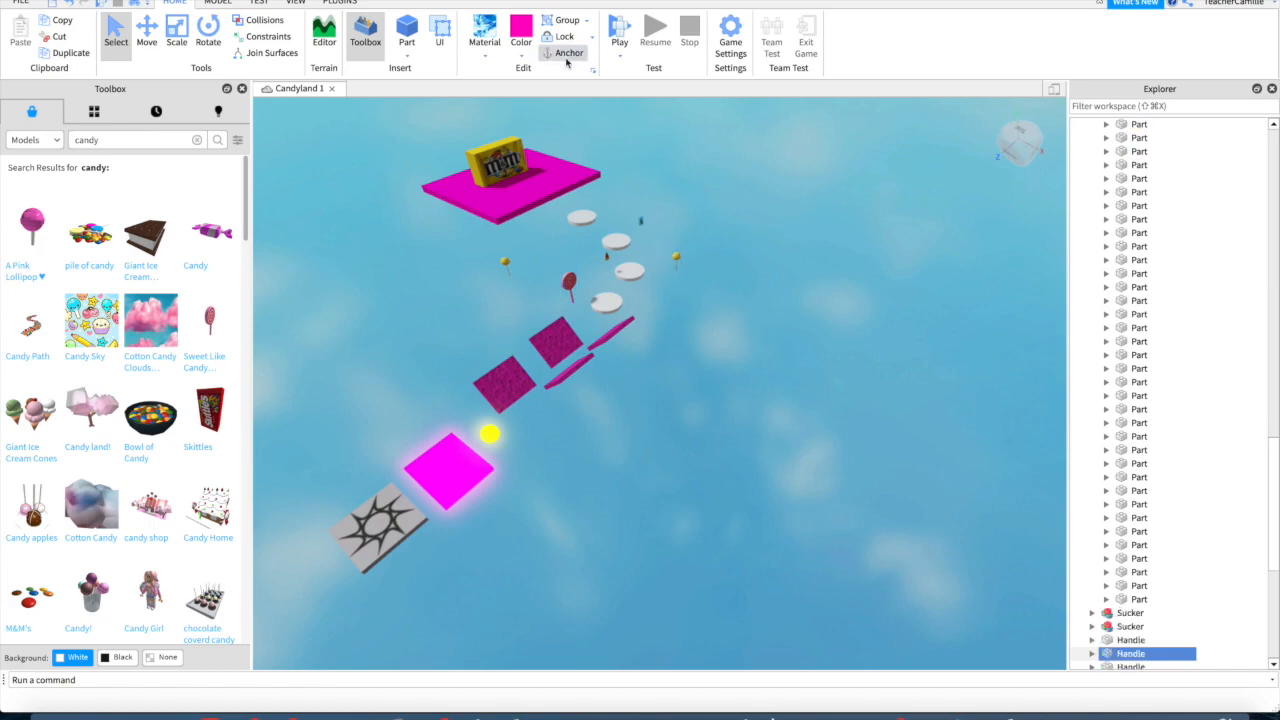
Step: Play-test the course from the spawn pad across the brick platforms and glass discs towards the M&M's platform
left_click(619, 36)
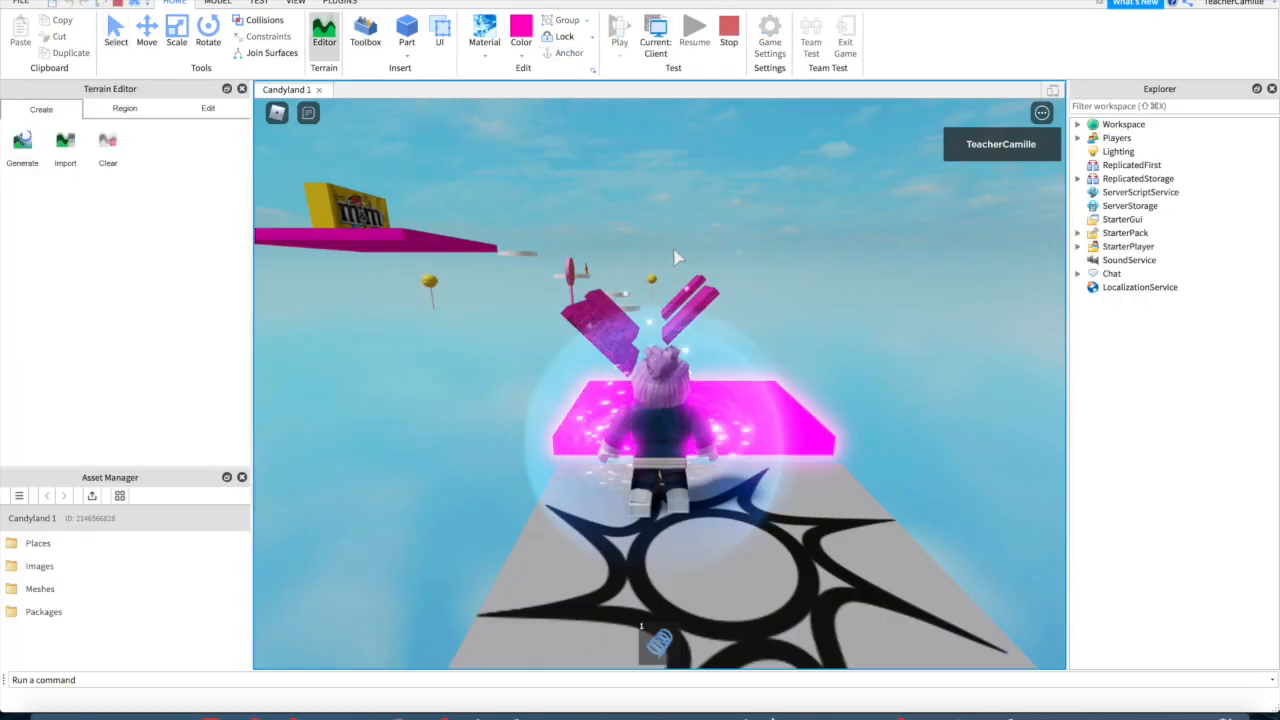
key("w")
key("w")
key("space")
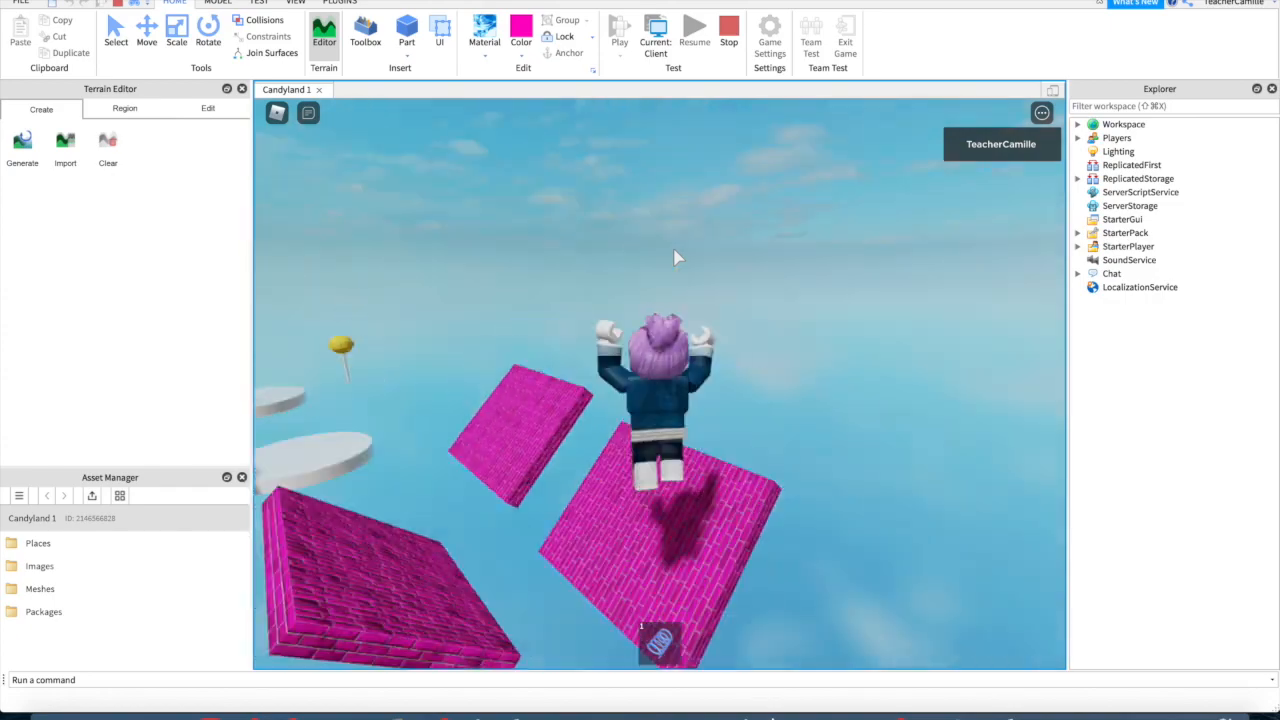
key("w")
key("space")
key("space")
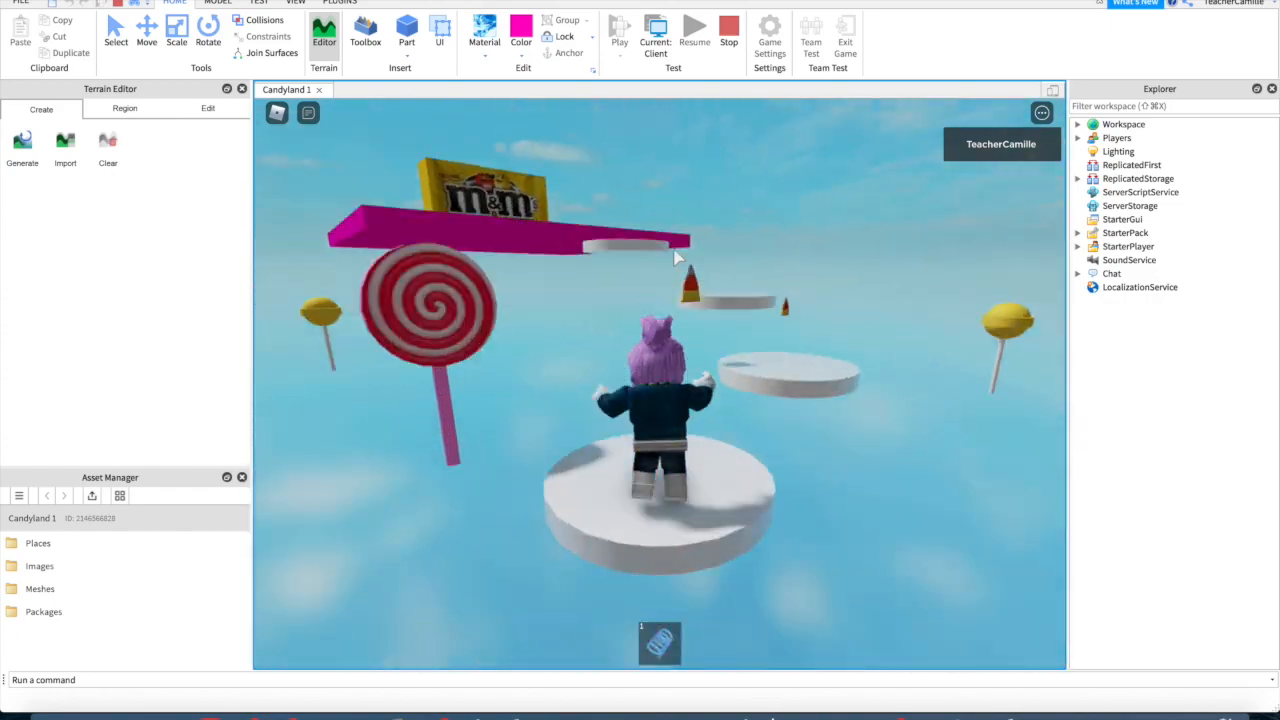
key("w")
key("space")
key("Left")
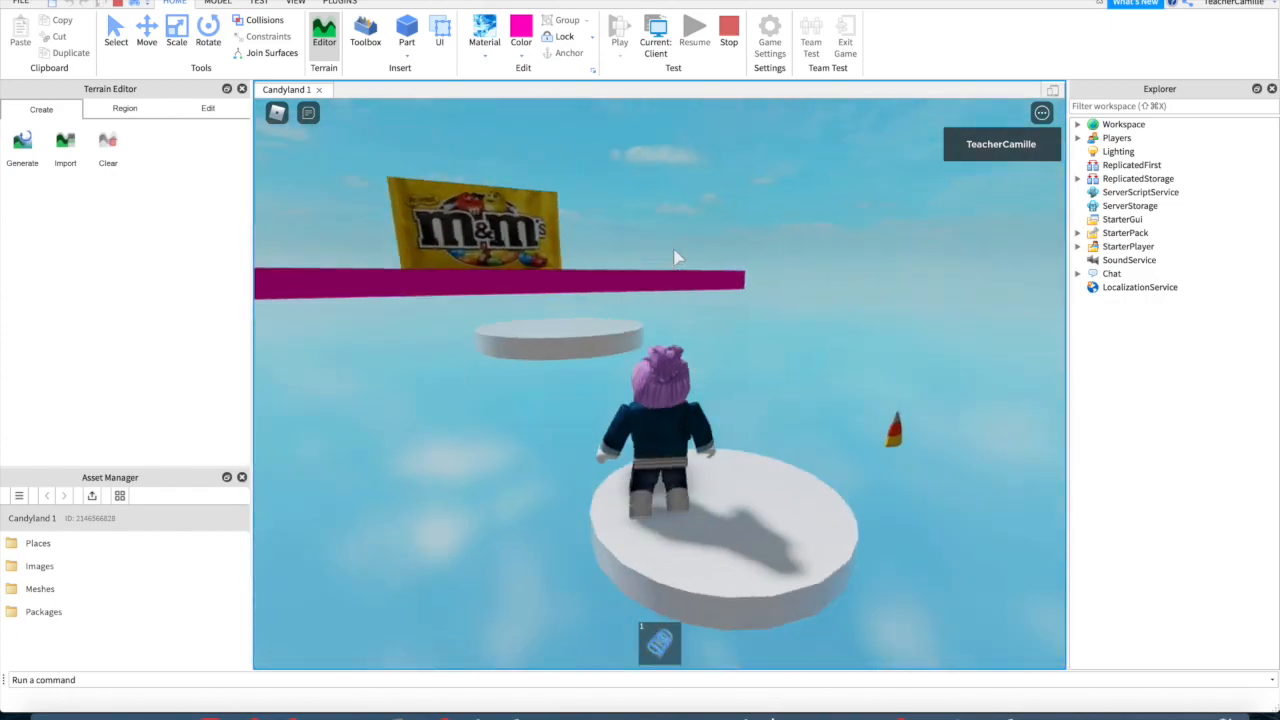
key("space")
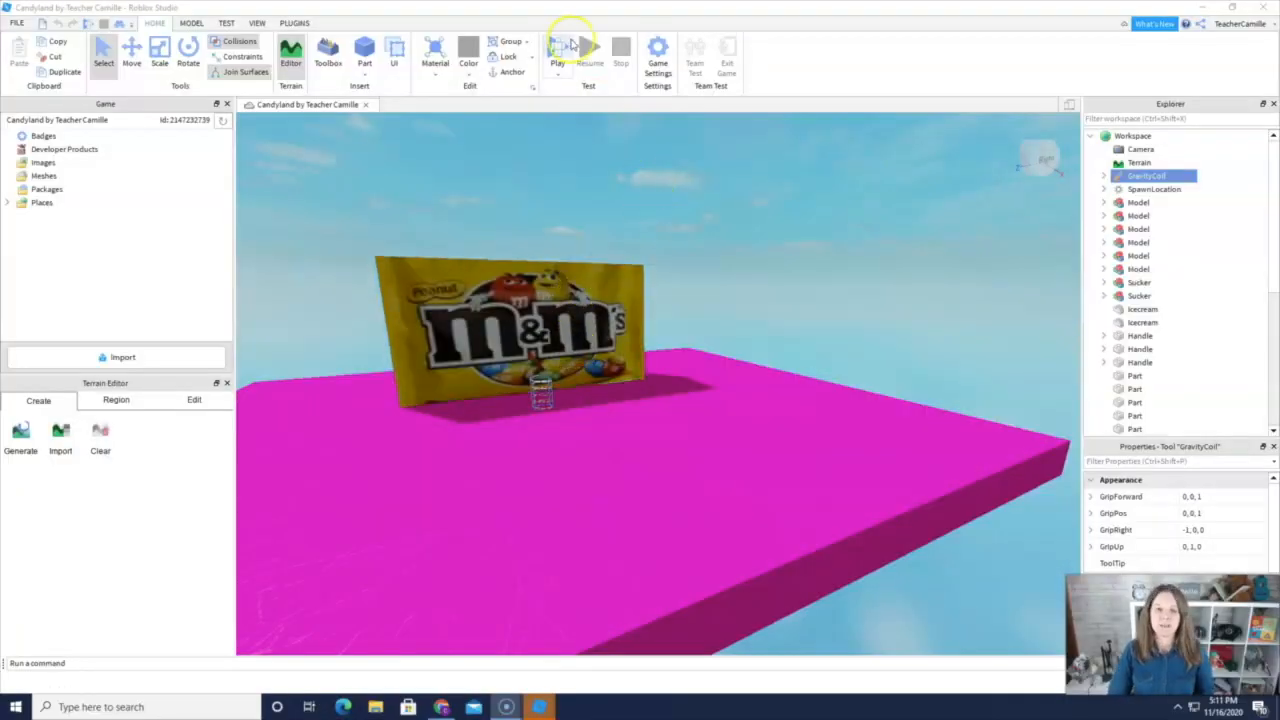
Step: Play-test the finished Candyland course from the spawn pad across the neon platform and yellow ball to the first brick platform
left_click(557, 58)
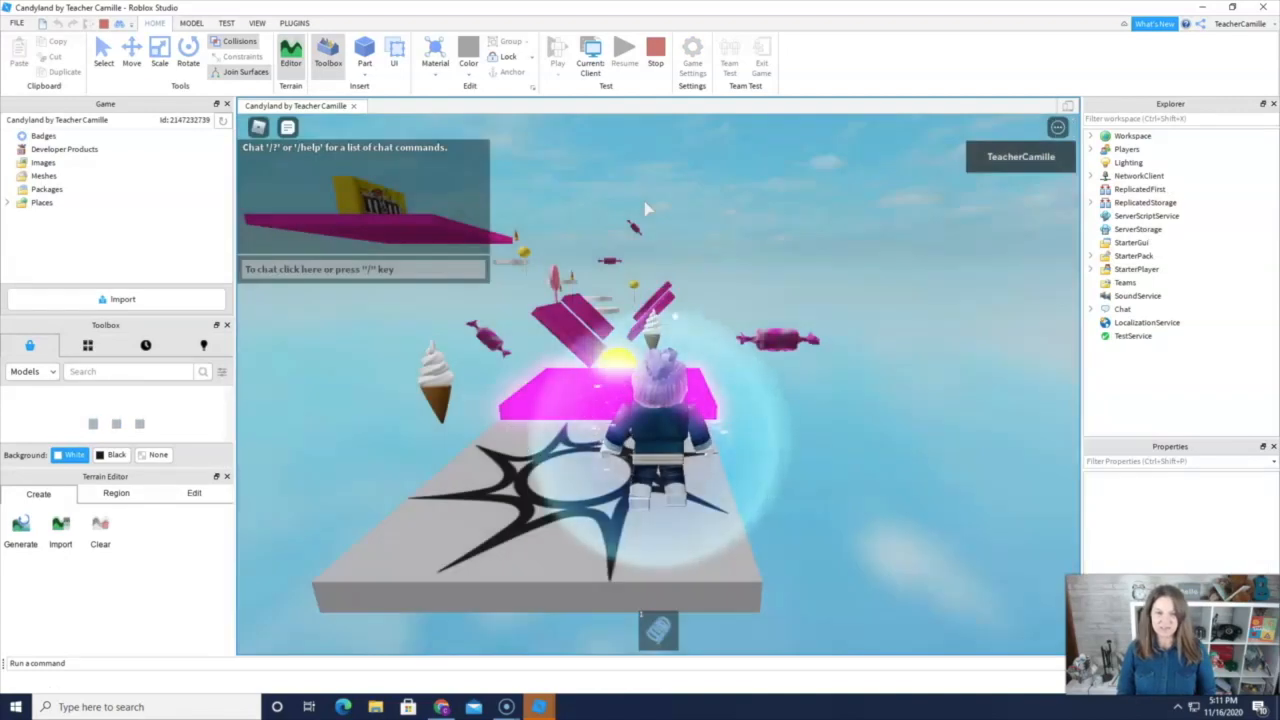
key("w")
key("space")
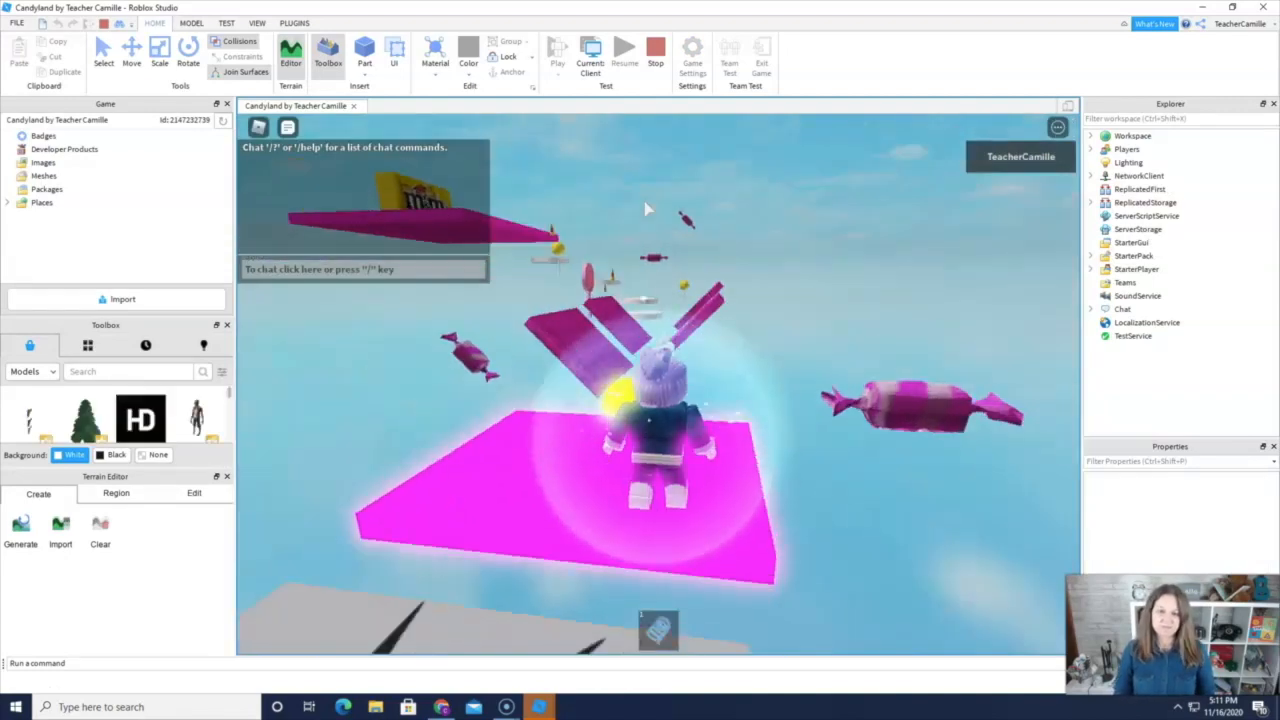
key("w")
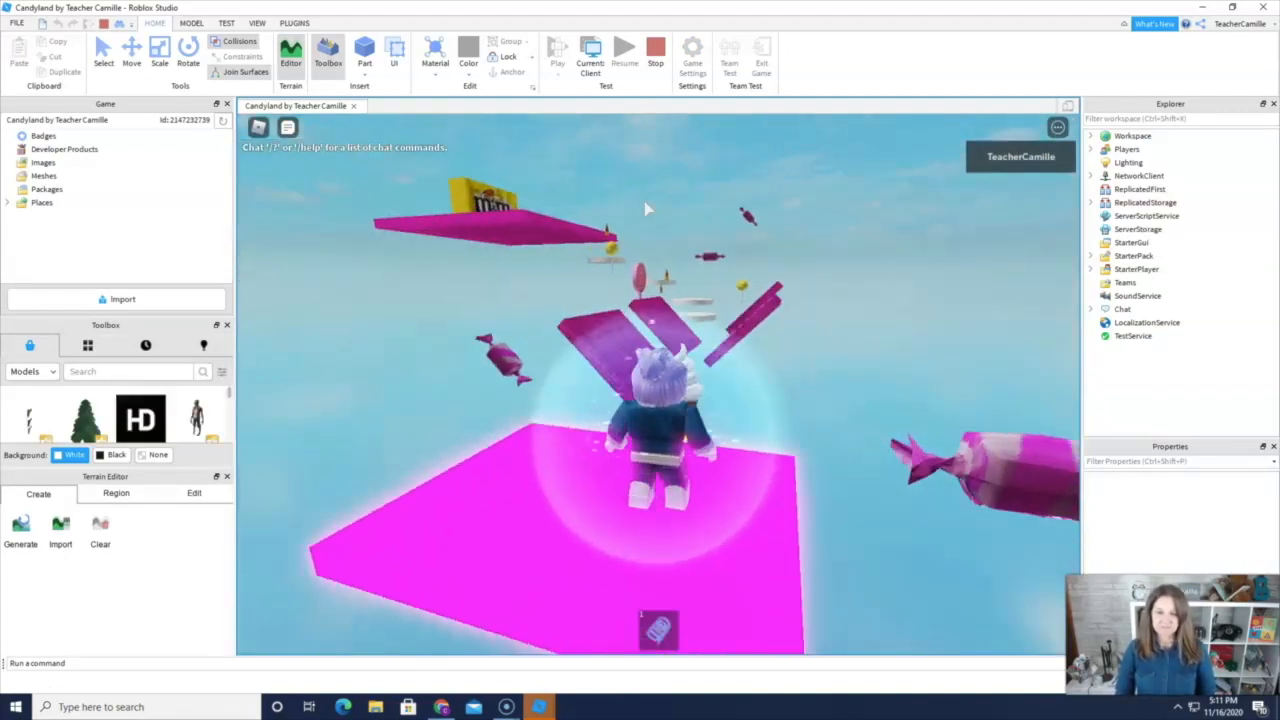
left_click(614, 500)
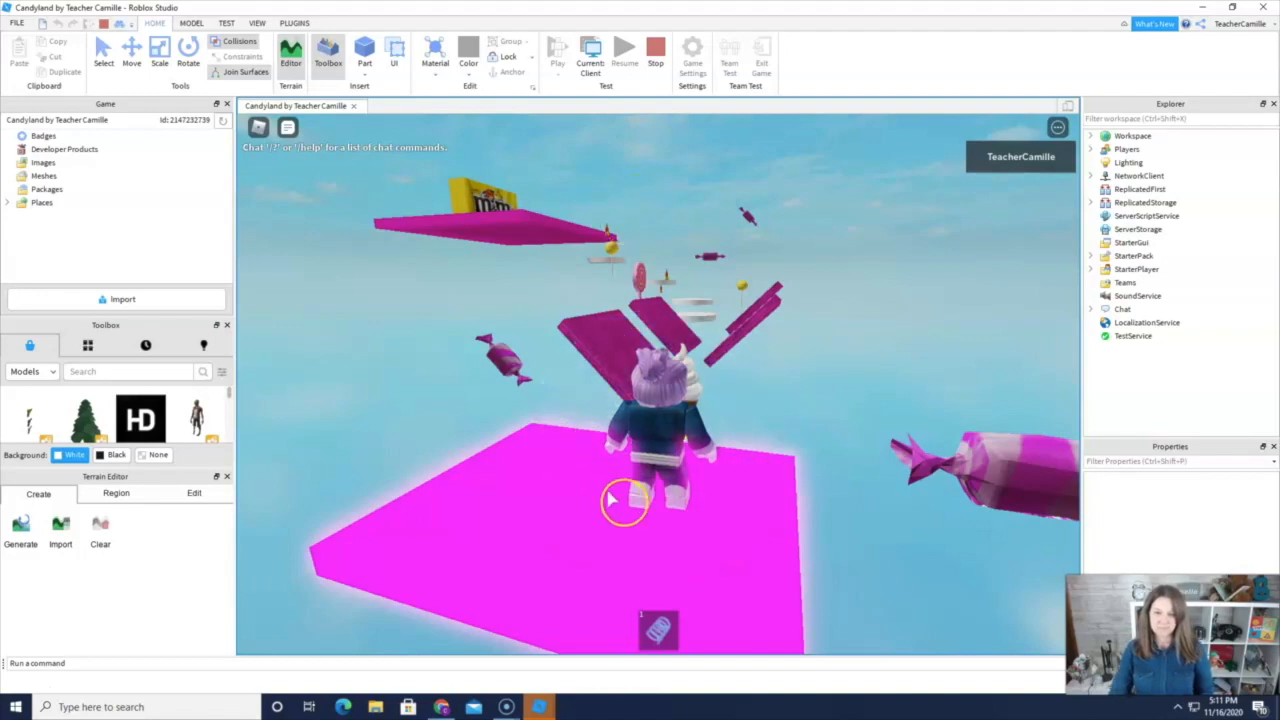
key("w")
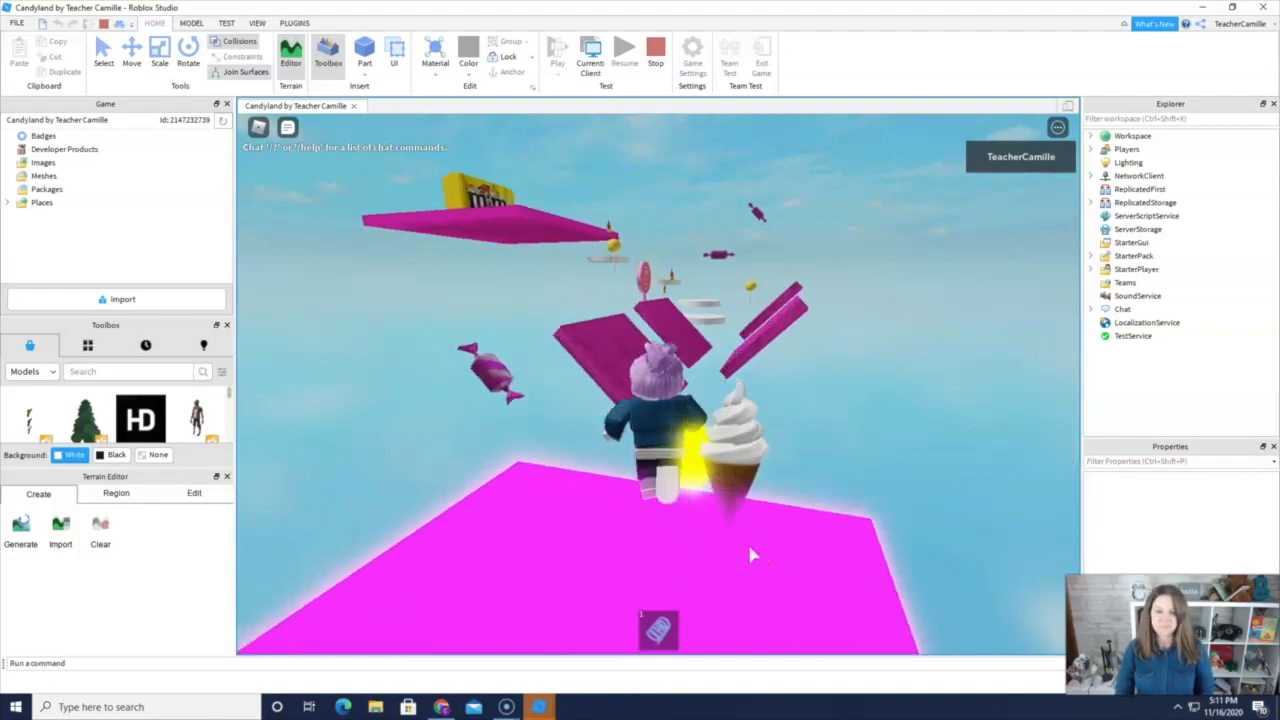
key("space")
key("w")
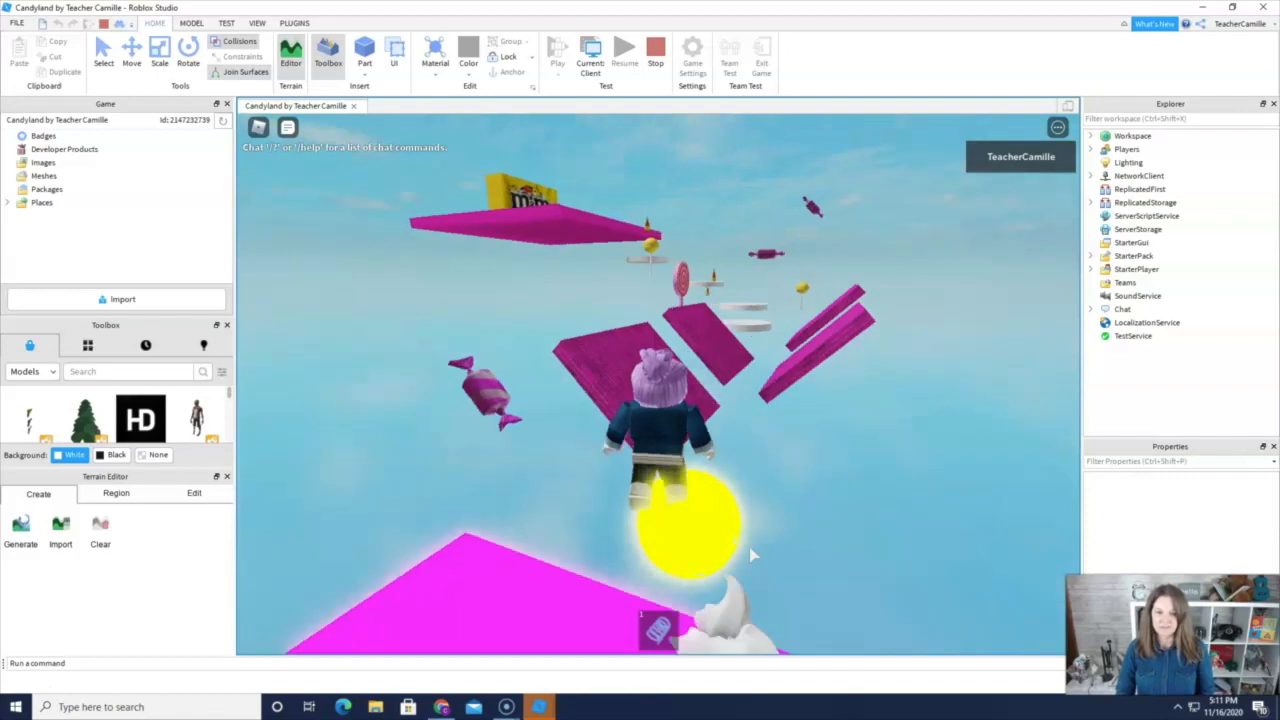
key("w")
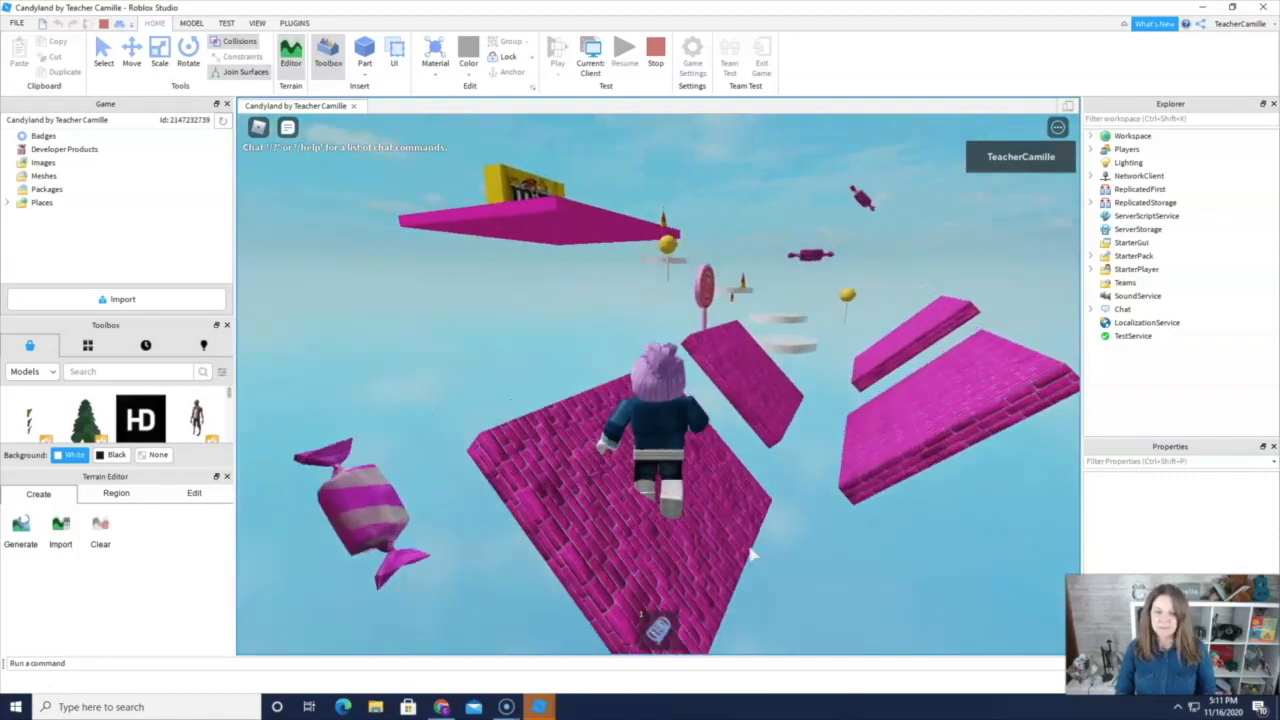
Step: Jump the avatar from the first tilted brick platform across to the second one on the opposite side
key("Right")
key("Right")
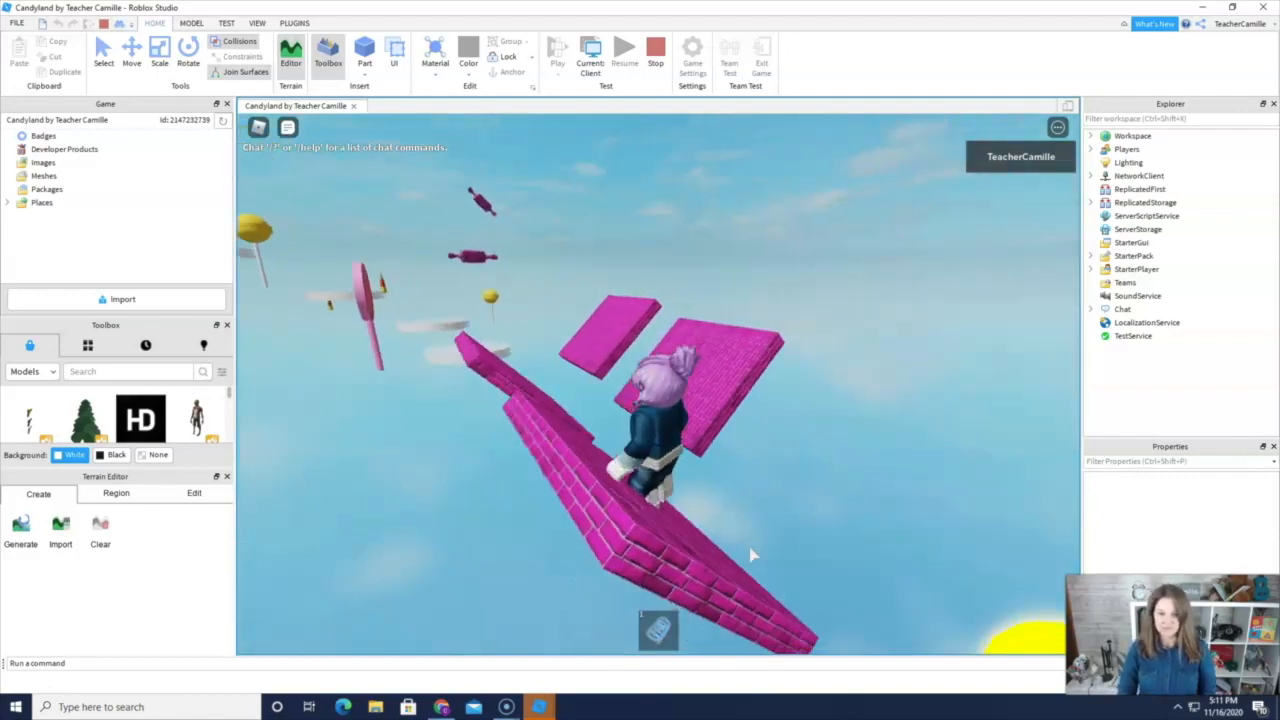
key("Right")
key("w")
key("space")
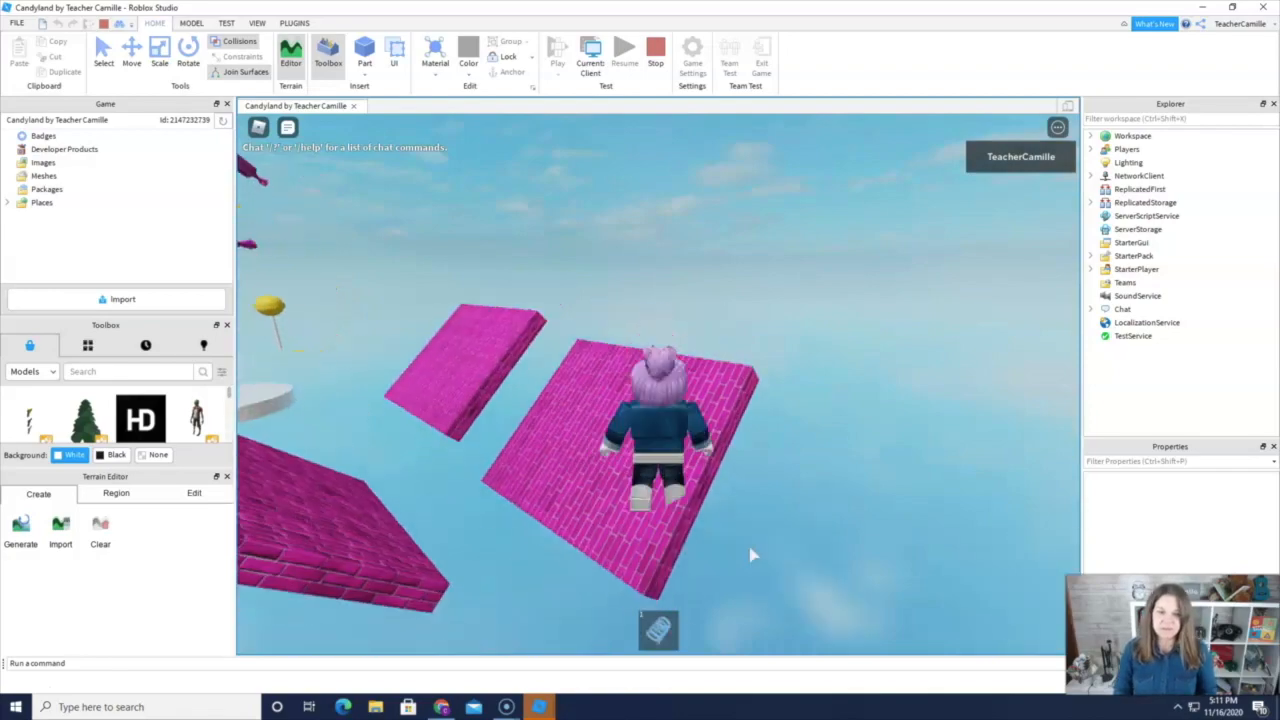
key("Left")
key("Left")
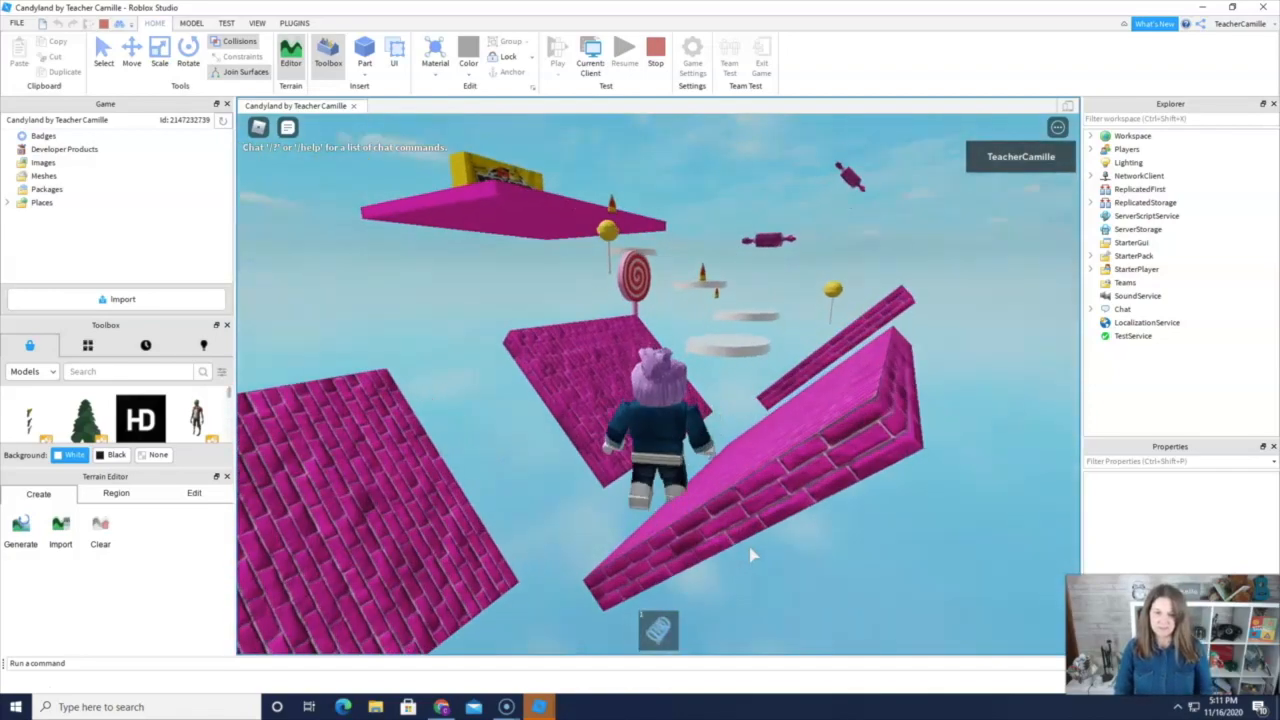
key("Right")
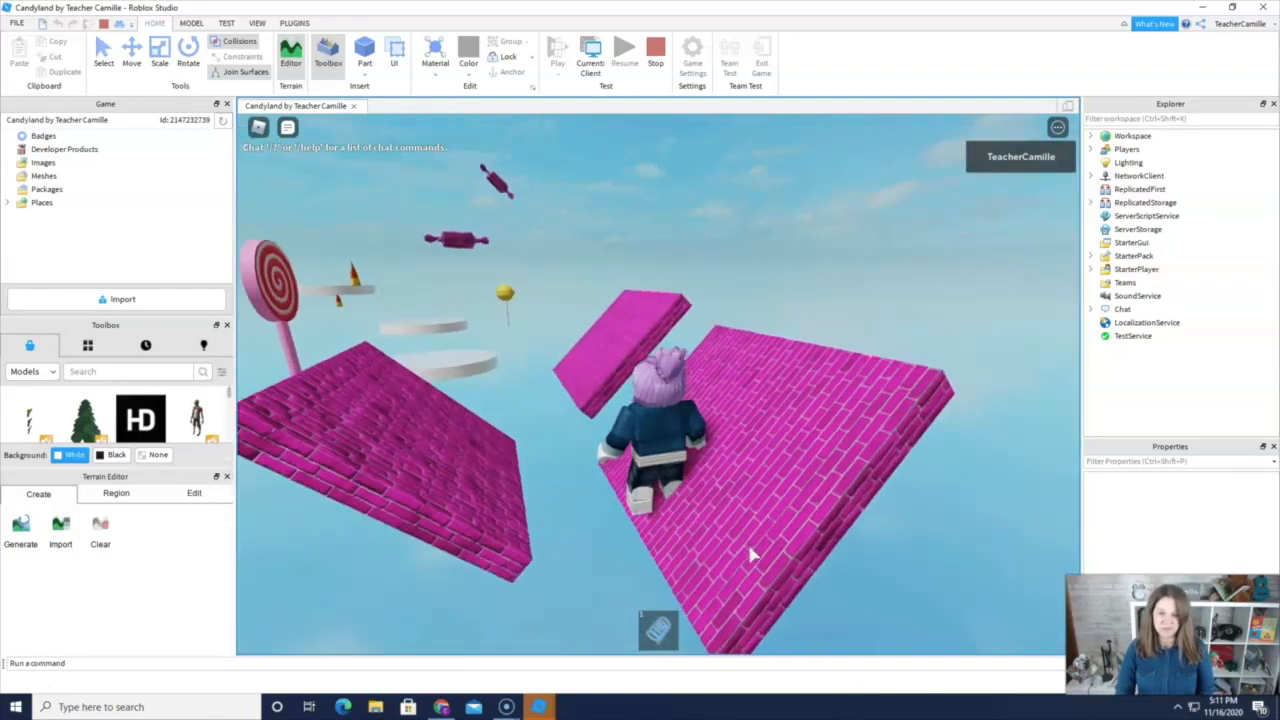
Step: Jump the avatar to the third brick platform beside the swirl lollipop and over to the fourth one
key("Left")
key("w")
key("space")
key("Right")
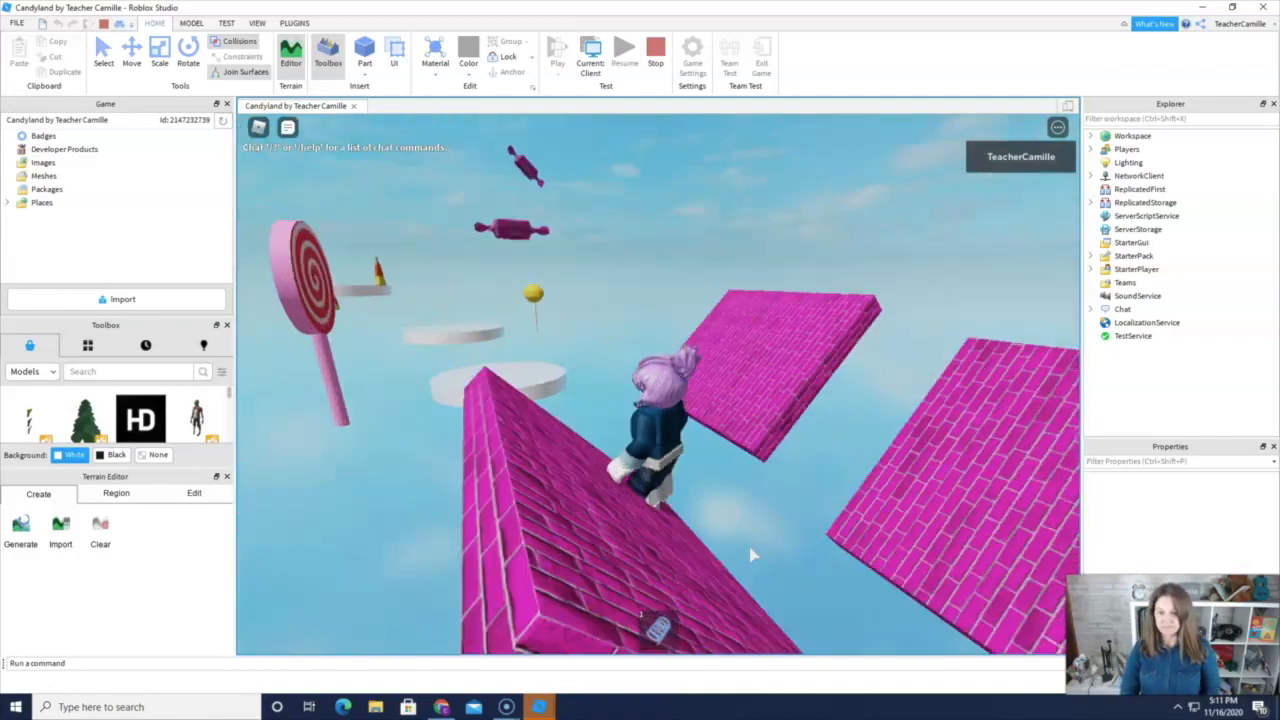
key("w")
key("space")
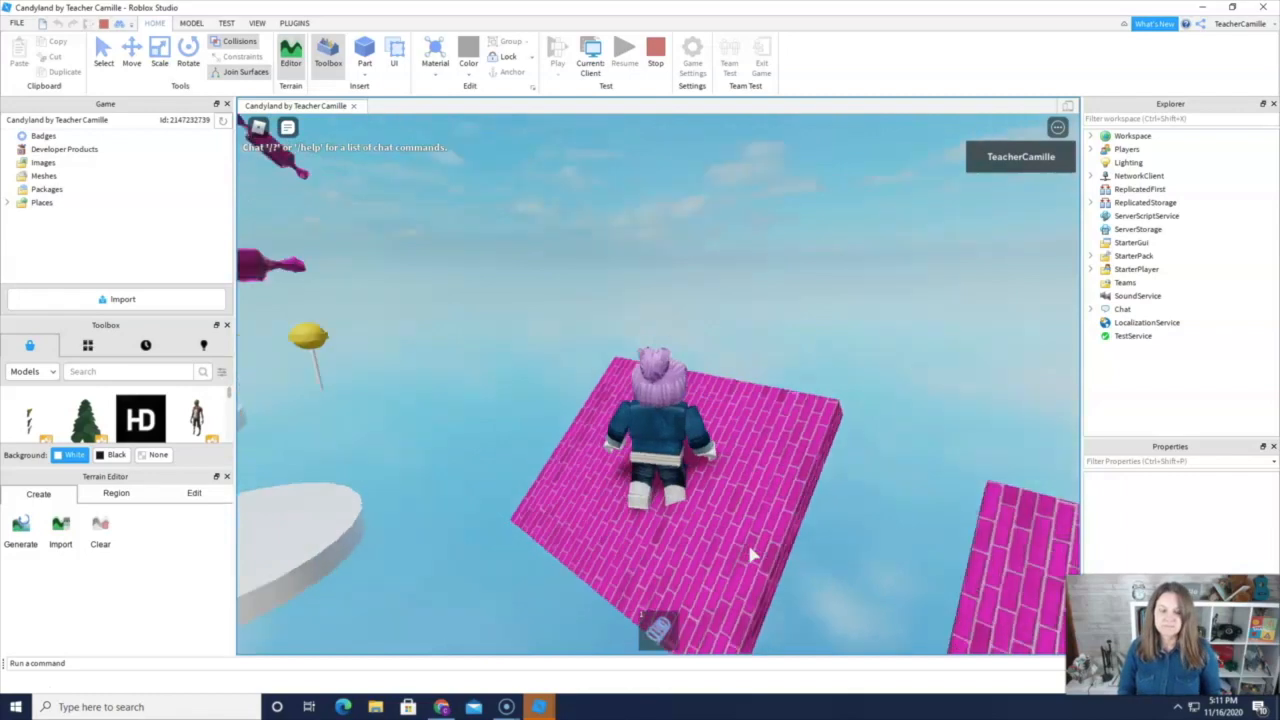
Step: Jump the avatar from the last brick platform onto the white discs and continue towards the M&M's platform
key("Left")
key("Left")
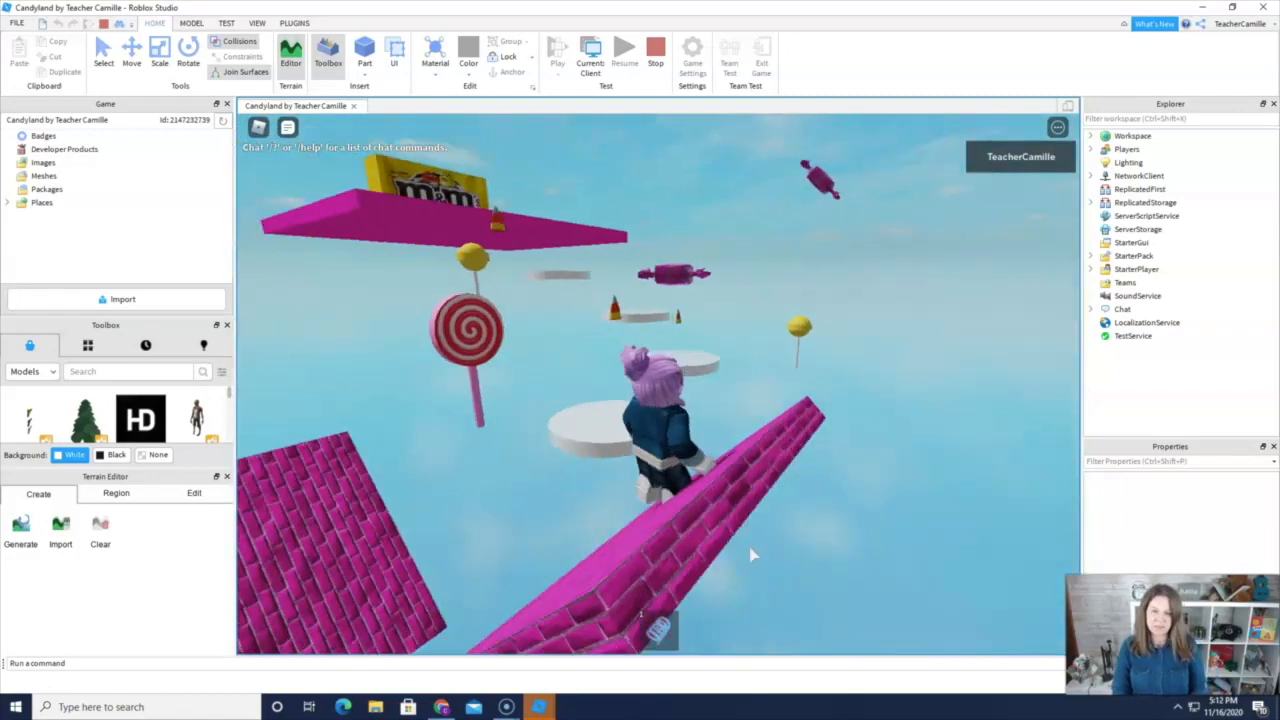
key("w")
key("space")
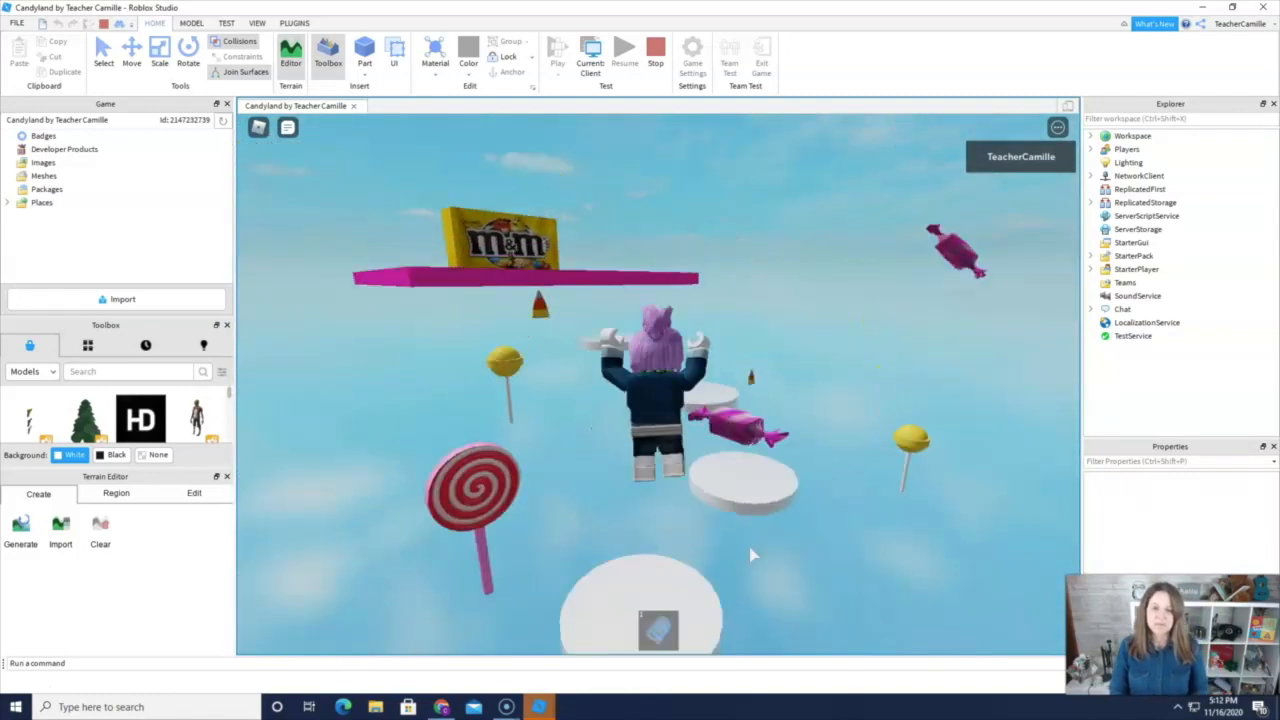
key("w")
key("d")
key("a")
key("w")
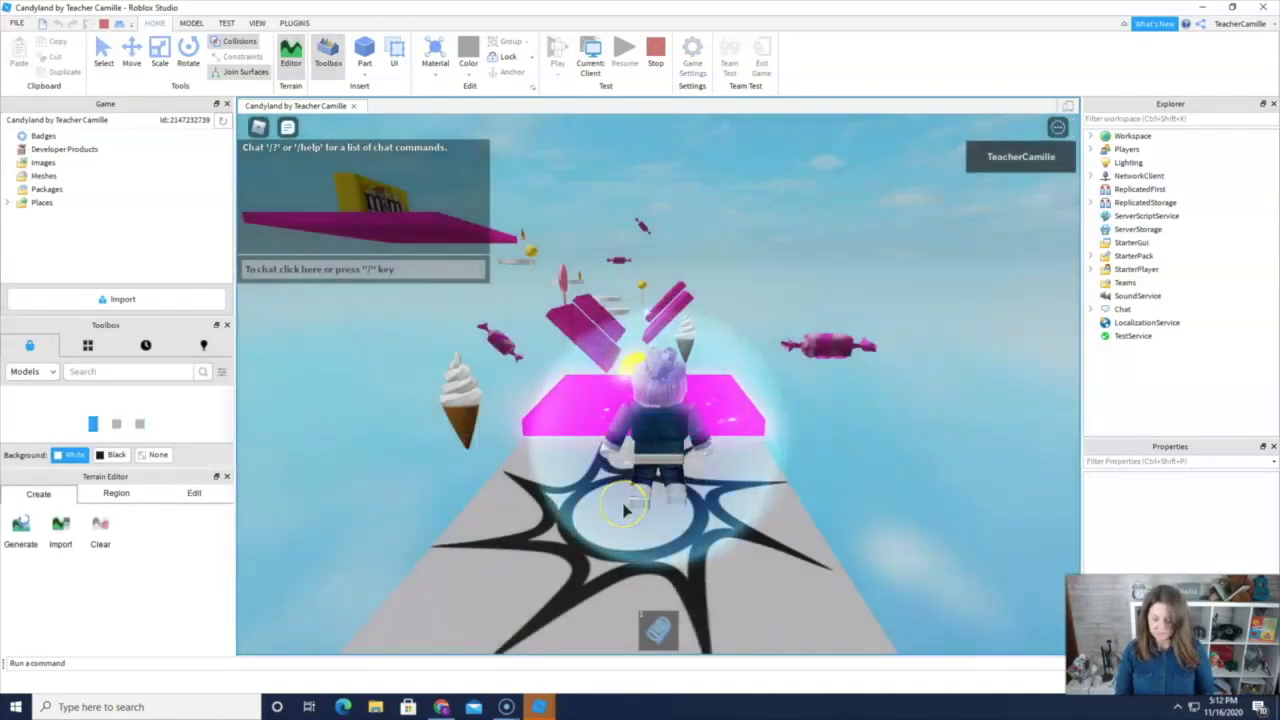
Step: Run the course again from the spawn pad over the neon platform and yellow ball onto the first brick platform
key("w")
key("space")
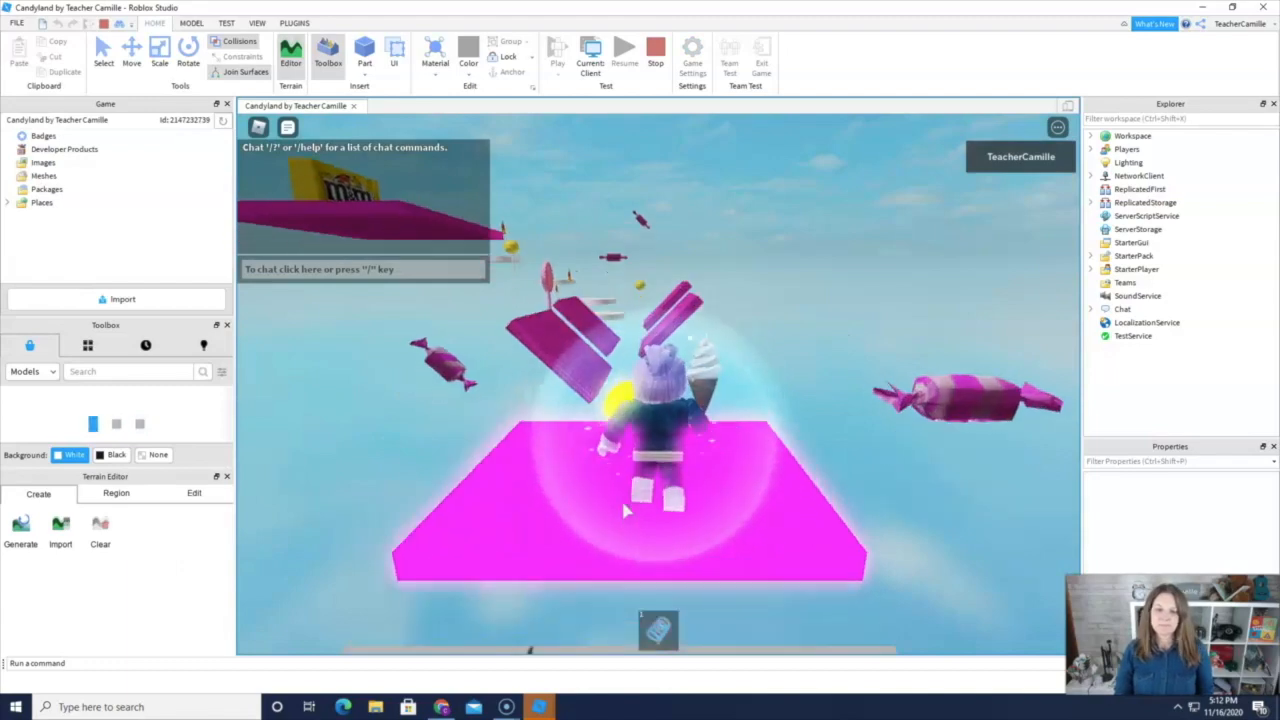
key("a")
key("d")
key("w")
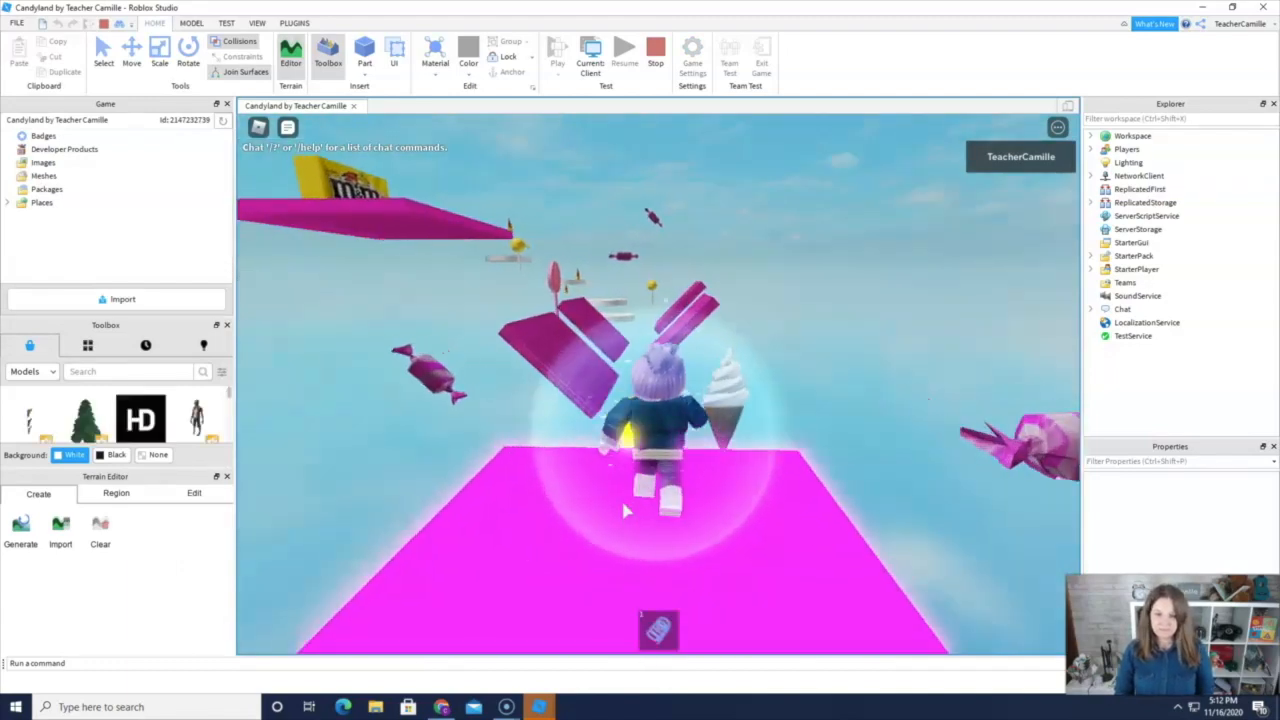
key("Left")
key("w")
key("space")
key("Left")
key("Left")
key("Left")
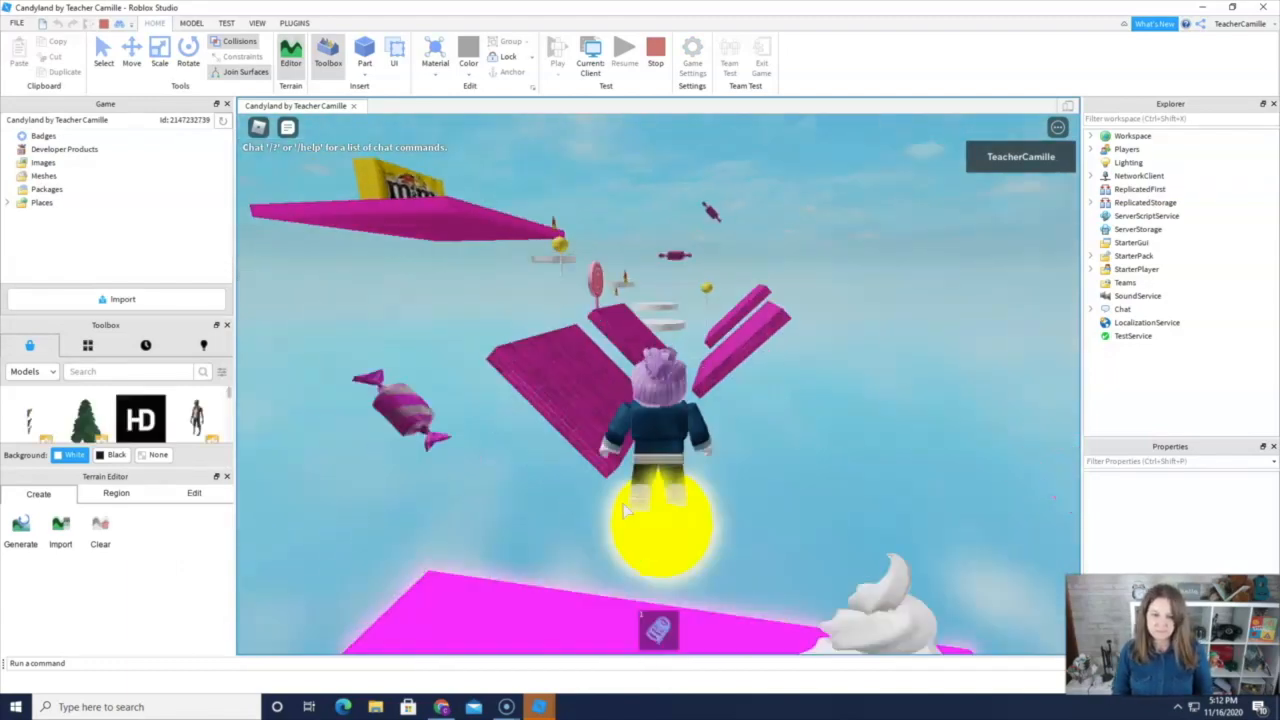
key("w")
key("space")
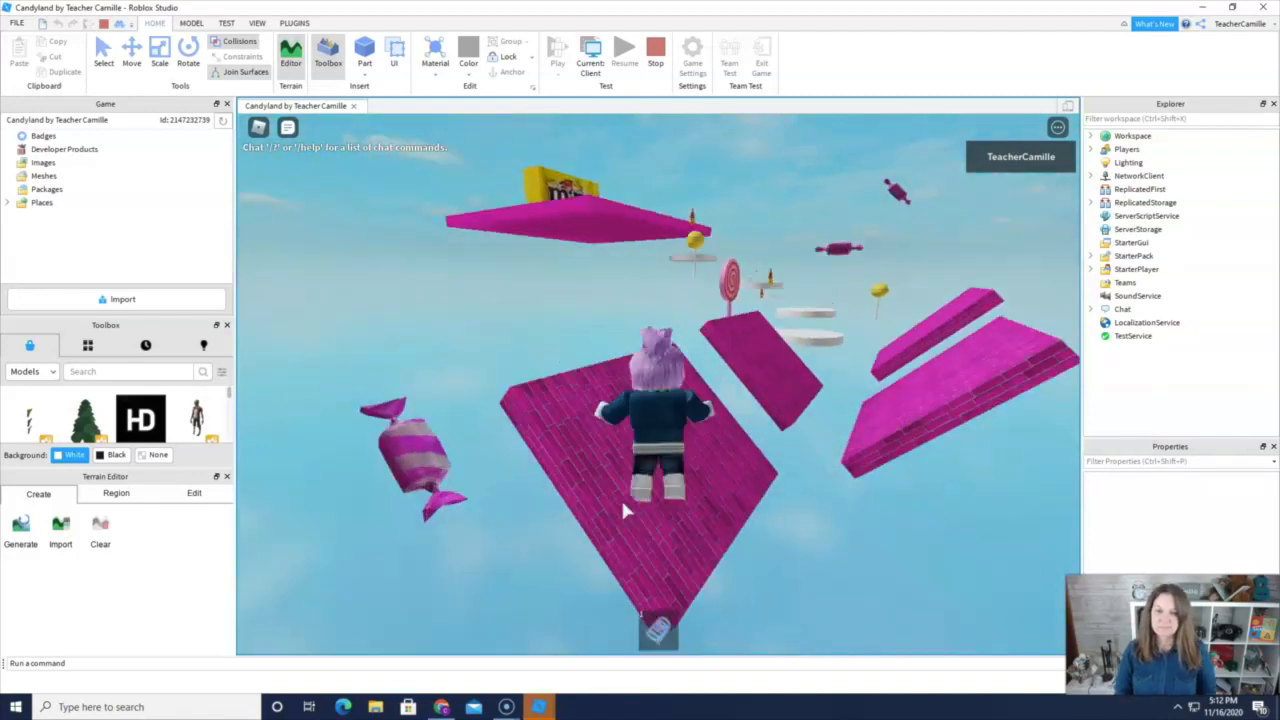
Step: Turn the avatar towards the opposite brick platforms, jump to the second one, and head for the third
key("Right")
key("Left")
key("Left")
key("Left")
key("Left")
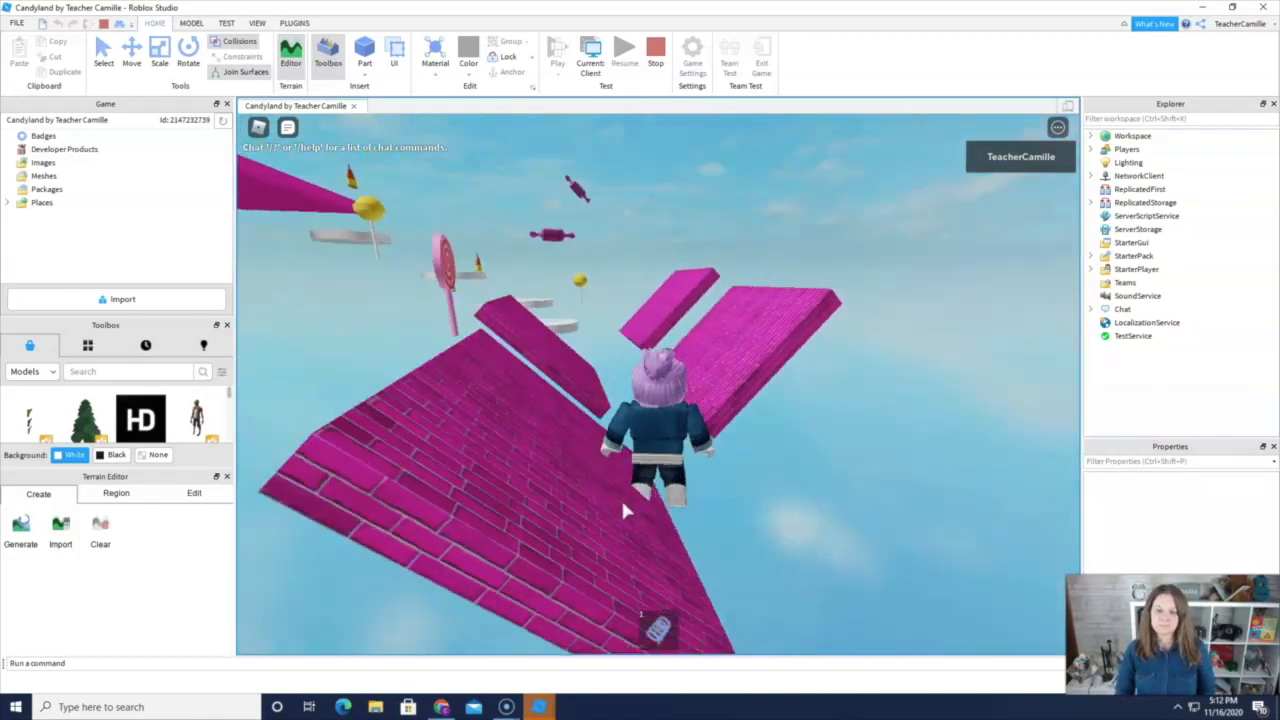
key("w")
key("space")
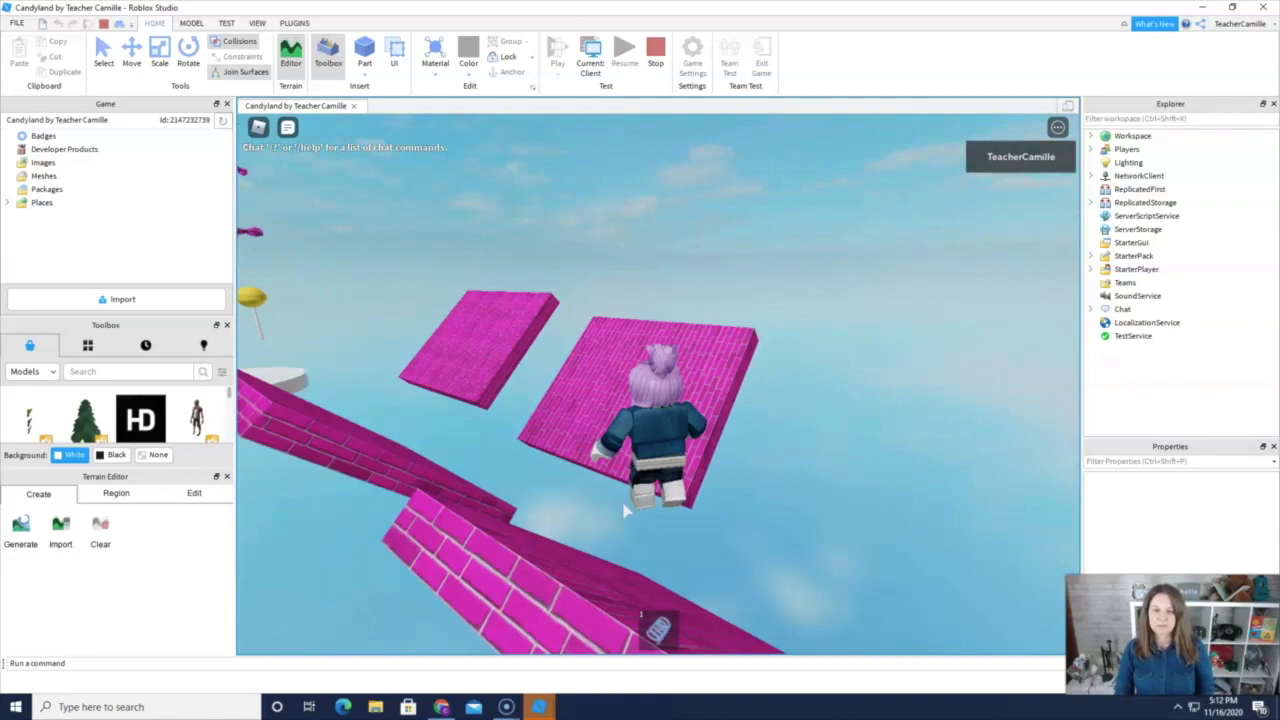
key("Left")
key("w")
key("space")
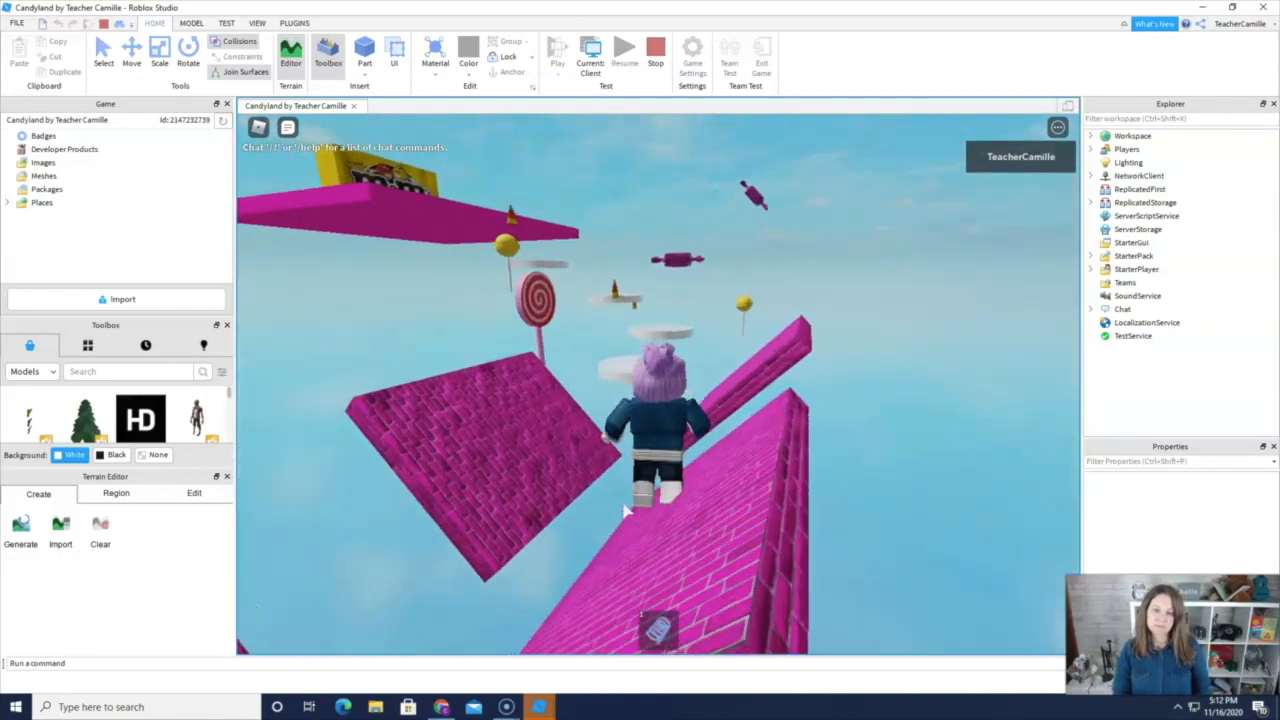
Step: Jump the avatar onto the third brick platform and across to the fourth one beside the white discs
key("Left")
key("w")
key("space")
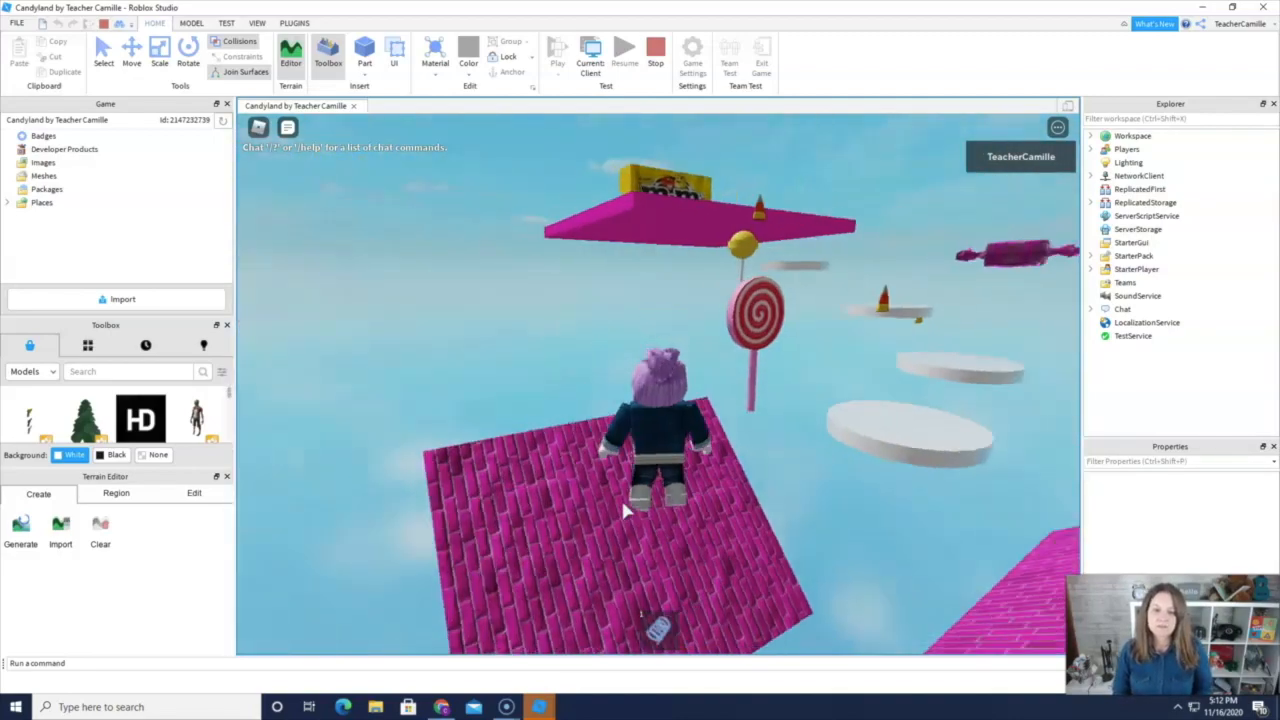
key("Right")
key("Right")
key("w")
key("space")
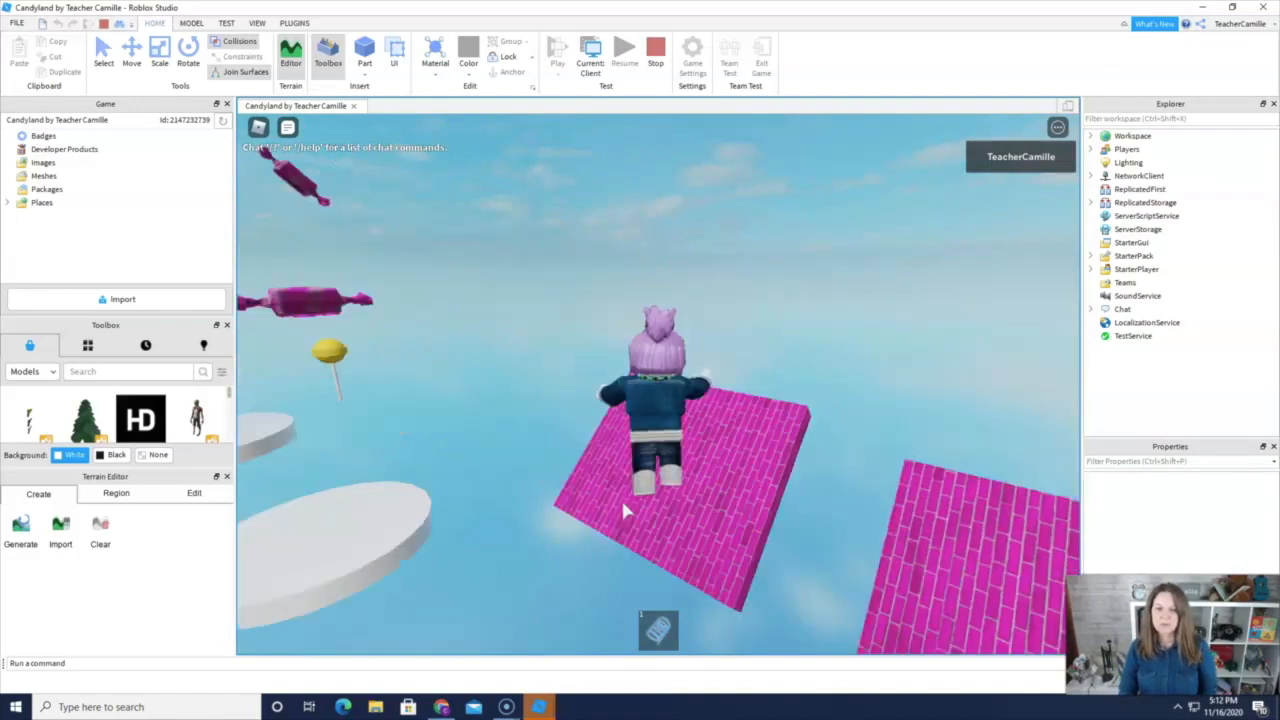
Step: Jump the avatar onto the last brick platform, turn towards the white discs, and jump to the first disc
key("Left")
key("Left")
key("w")
key("space")
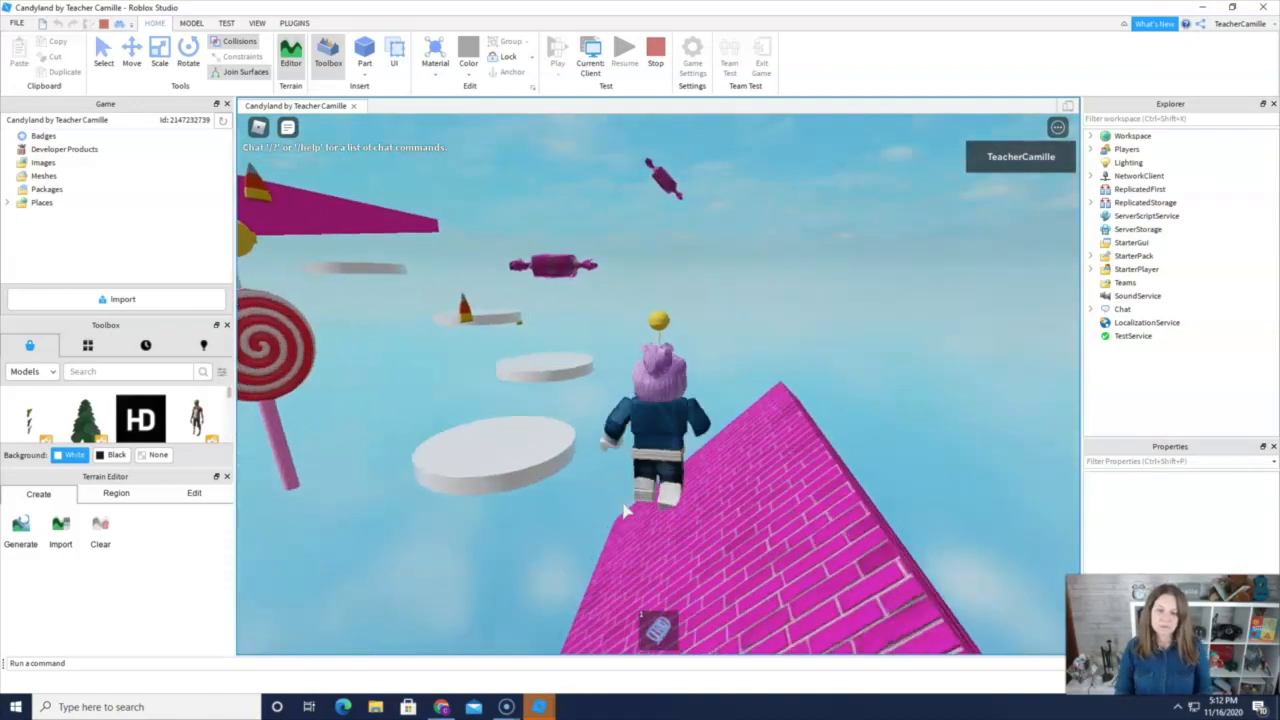
key("Left")
key("Left")
key("w")
key("space")
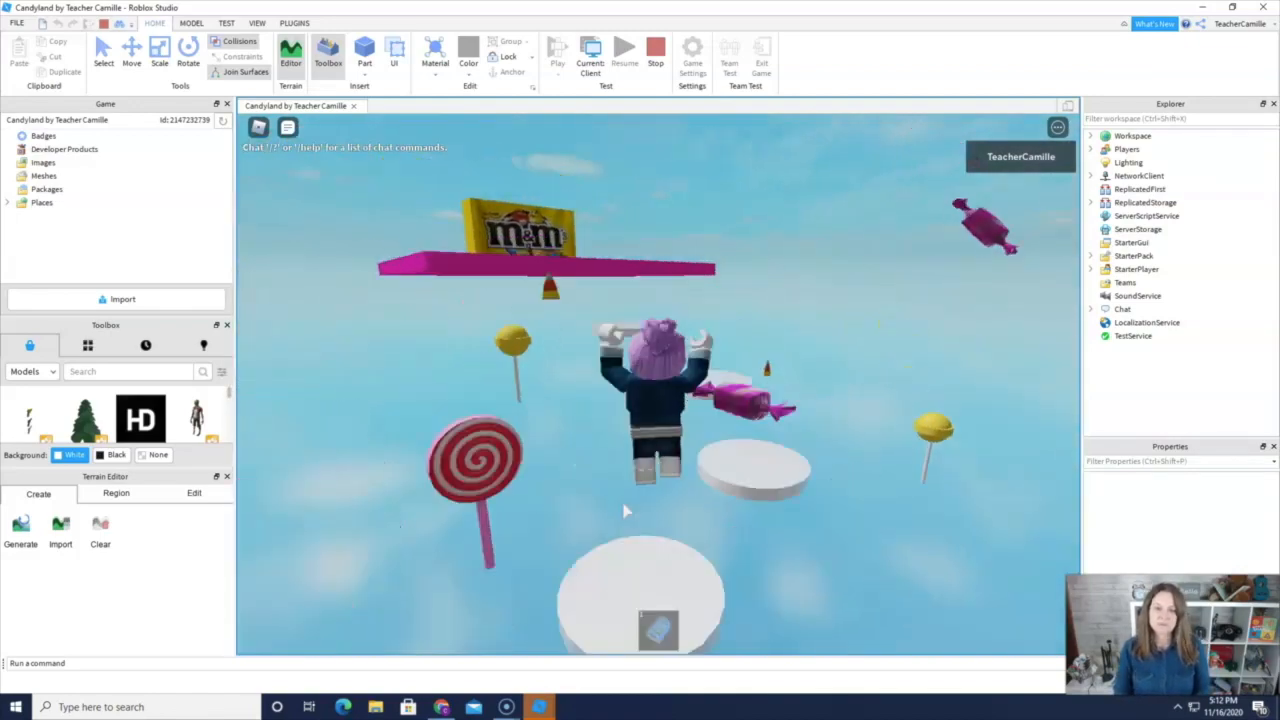
Step: Line the avatar up on the first white disc and jump across to the second disc
key("Right")
key("Left")
key("w")
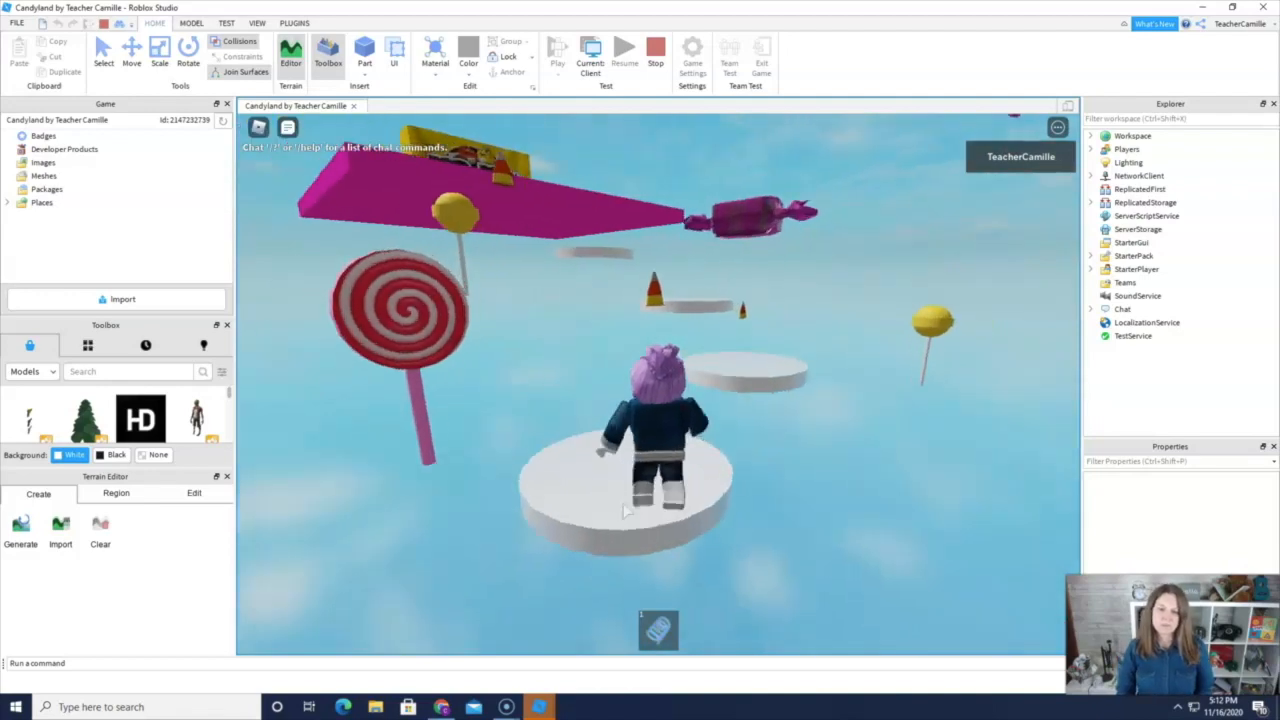
key("Right")
key("w")
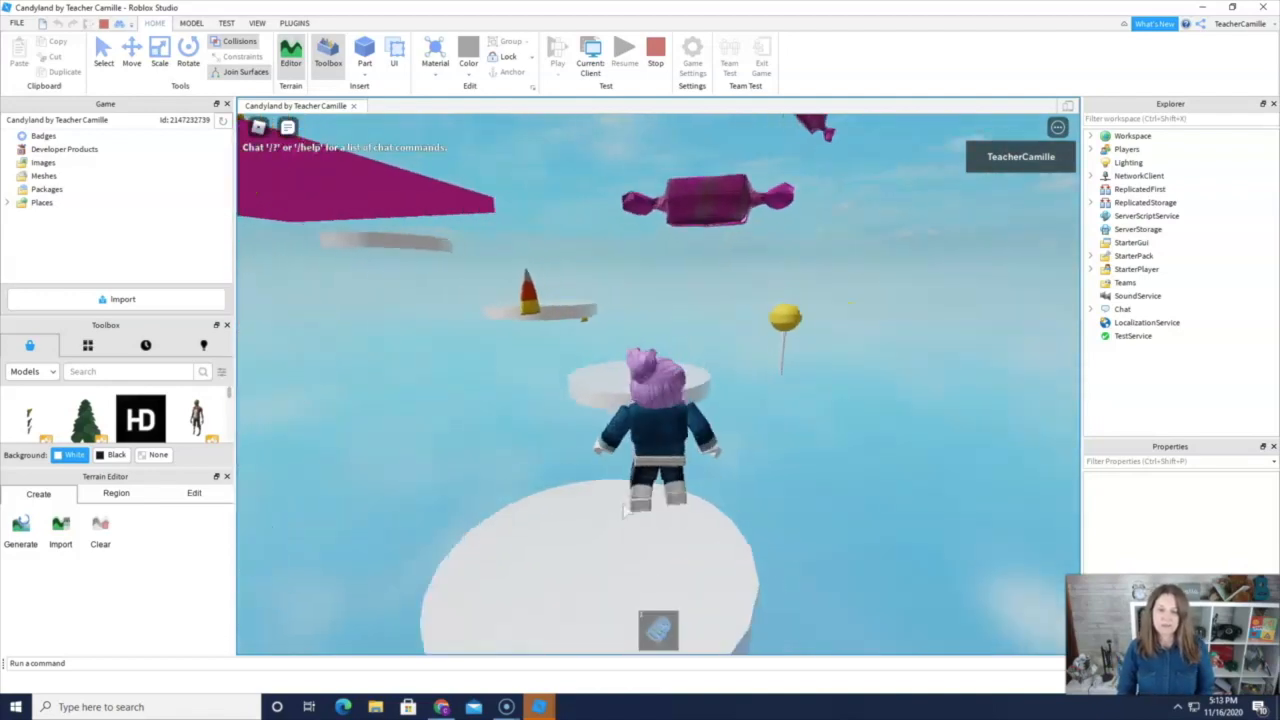
key("w")
key("space")
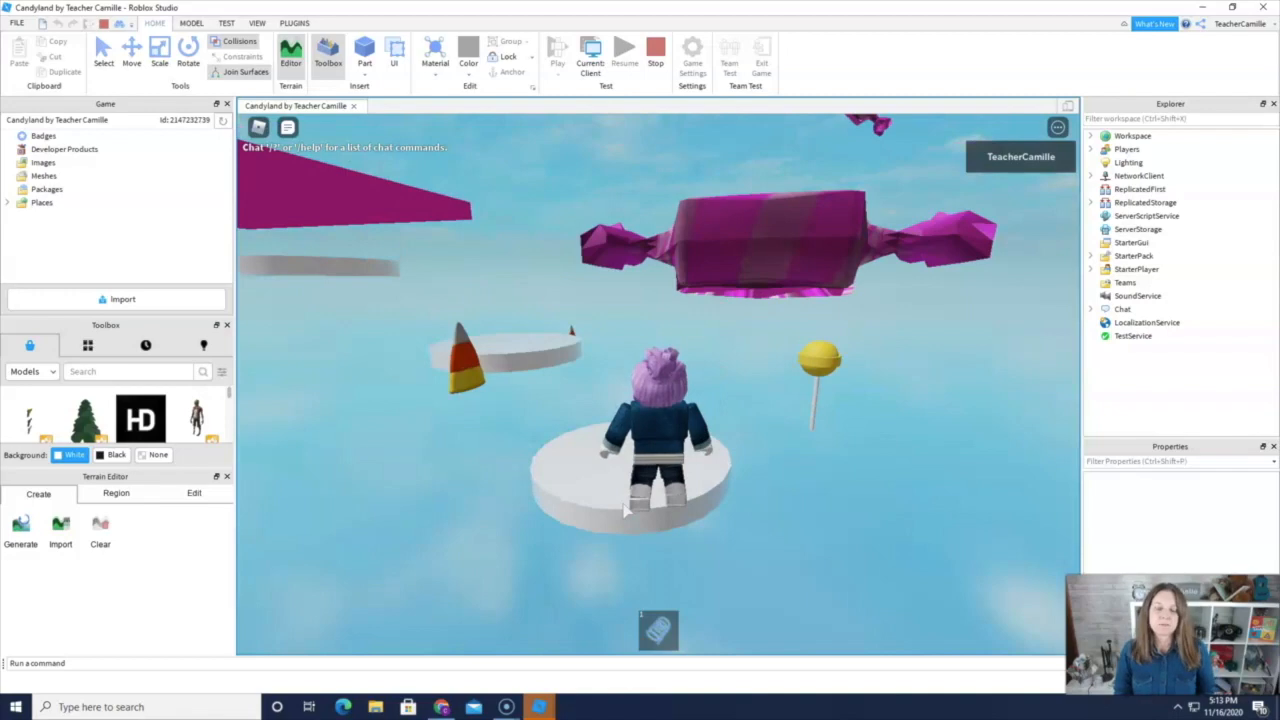
Step: Turn the avatar past the candy corn and jump from the second white disc to the third
key("w")
key("Left")
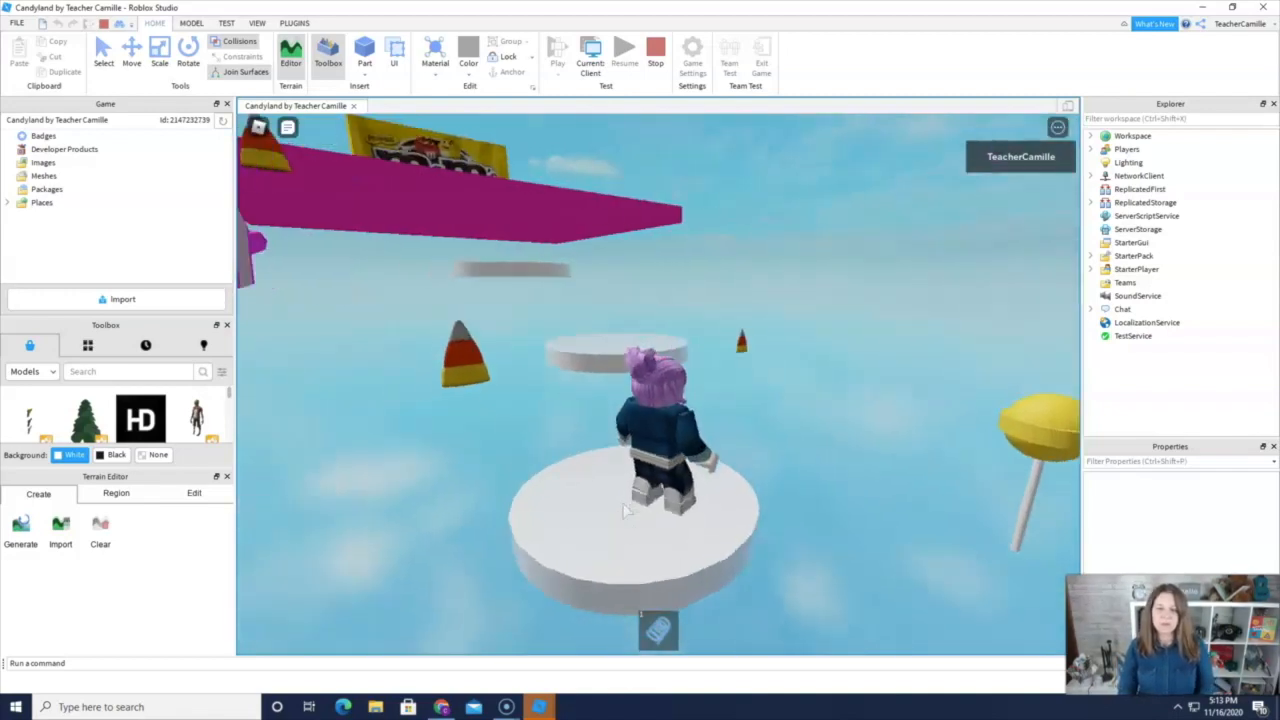
key("Left")
key("w")
key("space")
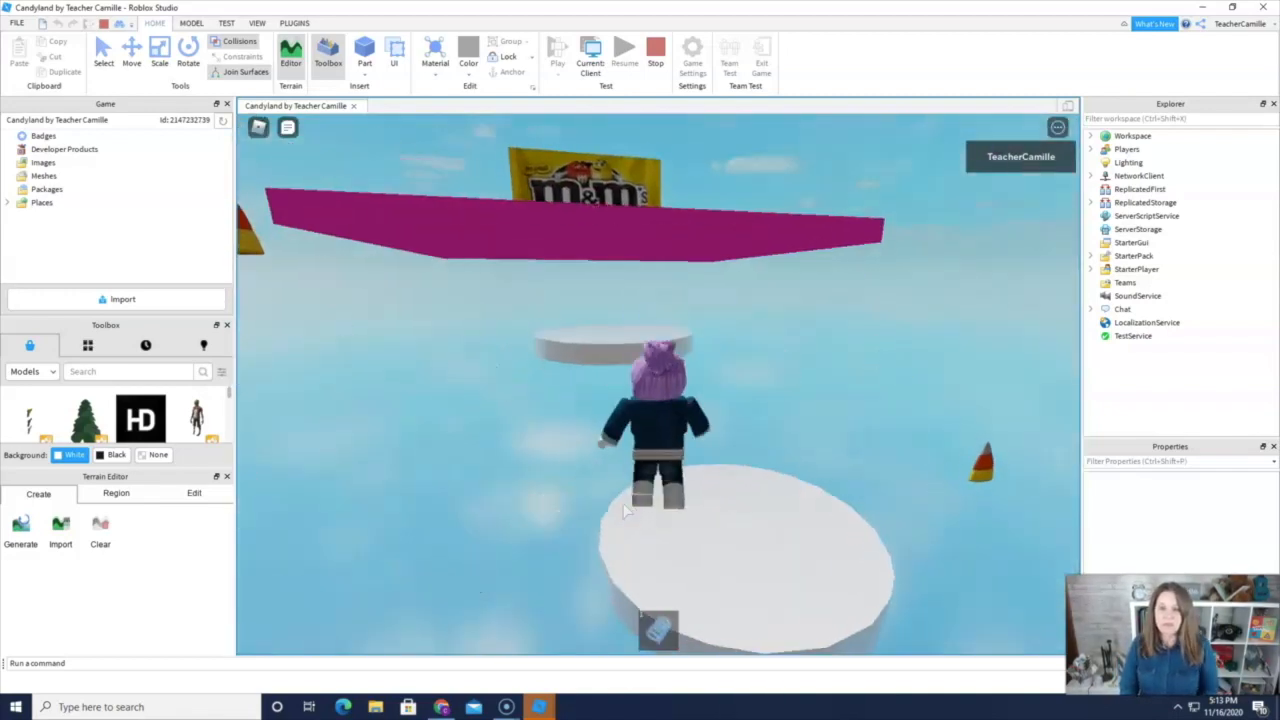
Step: Face the avatar towards the last white disc below the pink platform and jump onto it
key("Right")
key("Right")
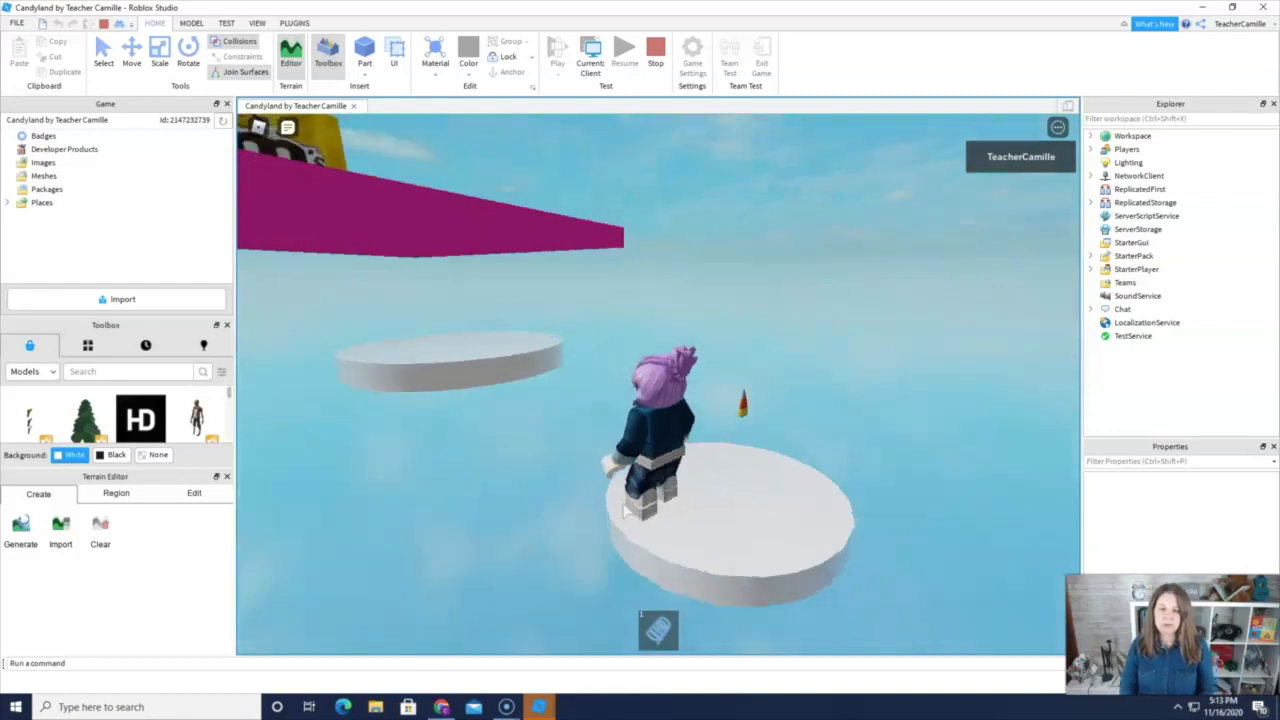
key("Left")
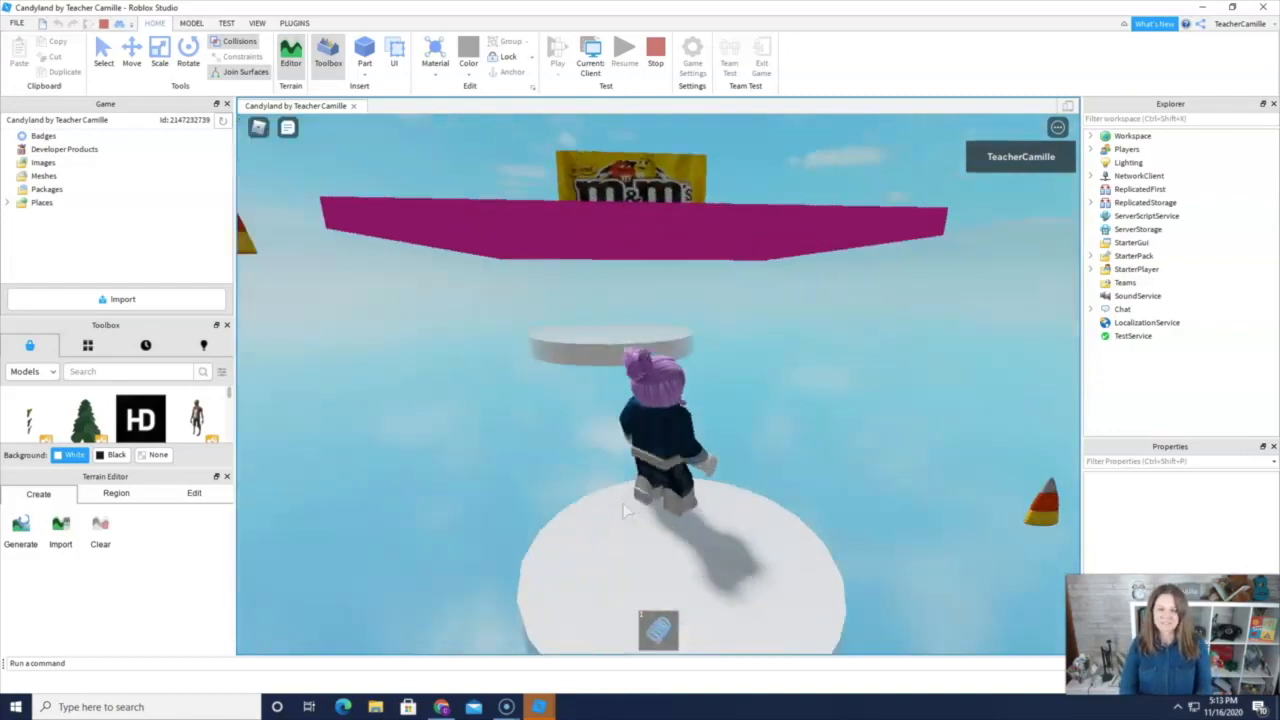
key("w")
key("space")
key("Right")
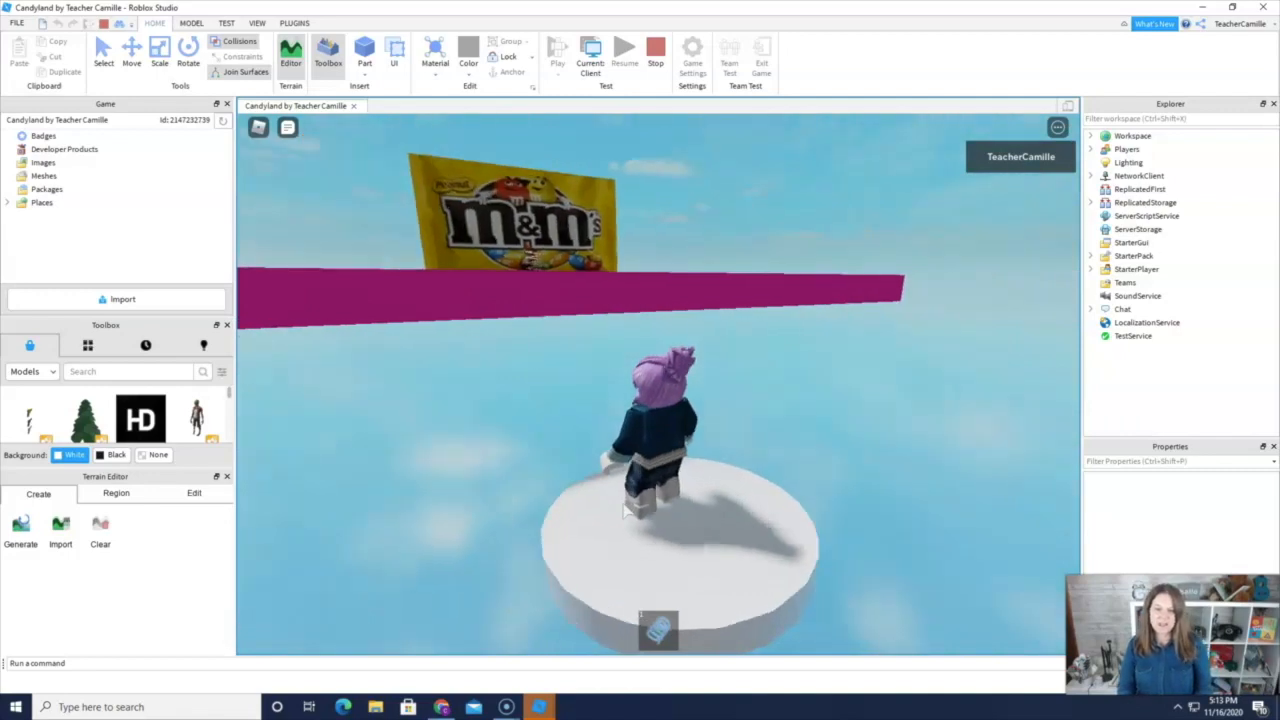
Step: Jump the avatar onto the pink finish platform and collect the striped candy coil in front of the M&M's bag
key("Left")
key("w")
key("space")
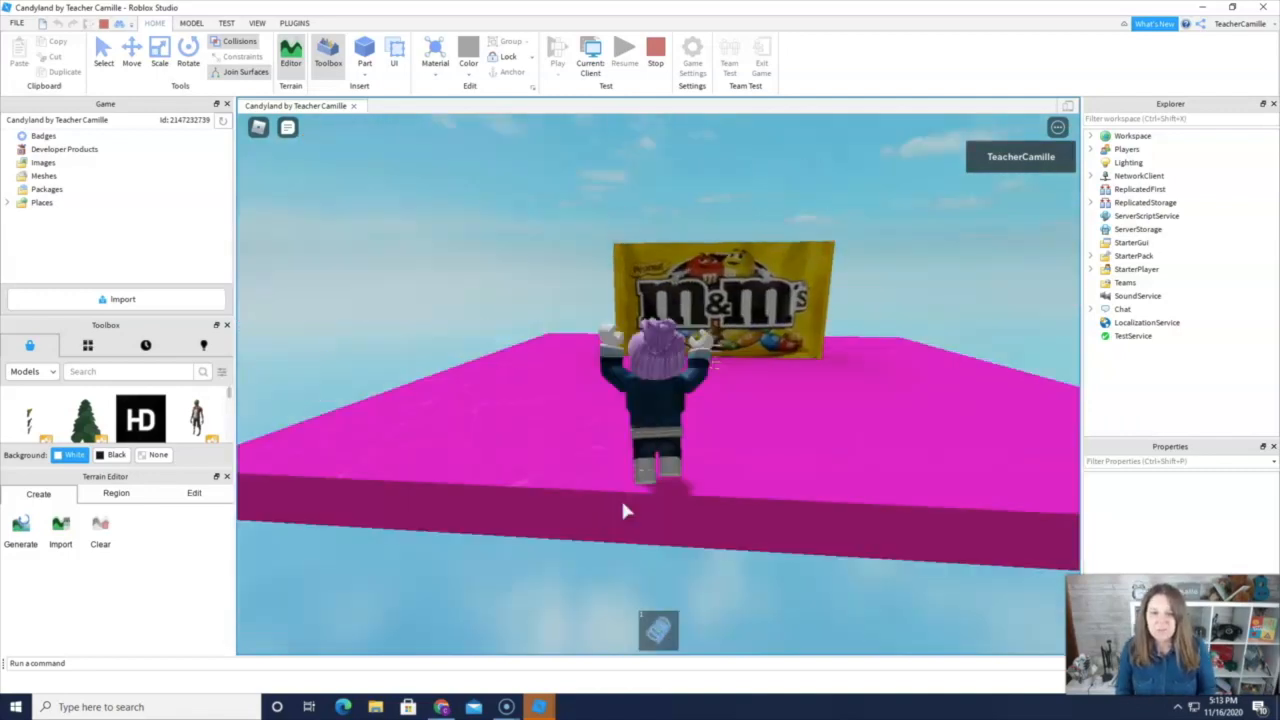
key("Right")
key("Left")
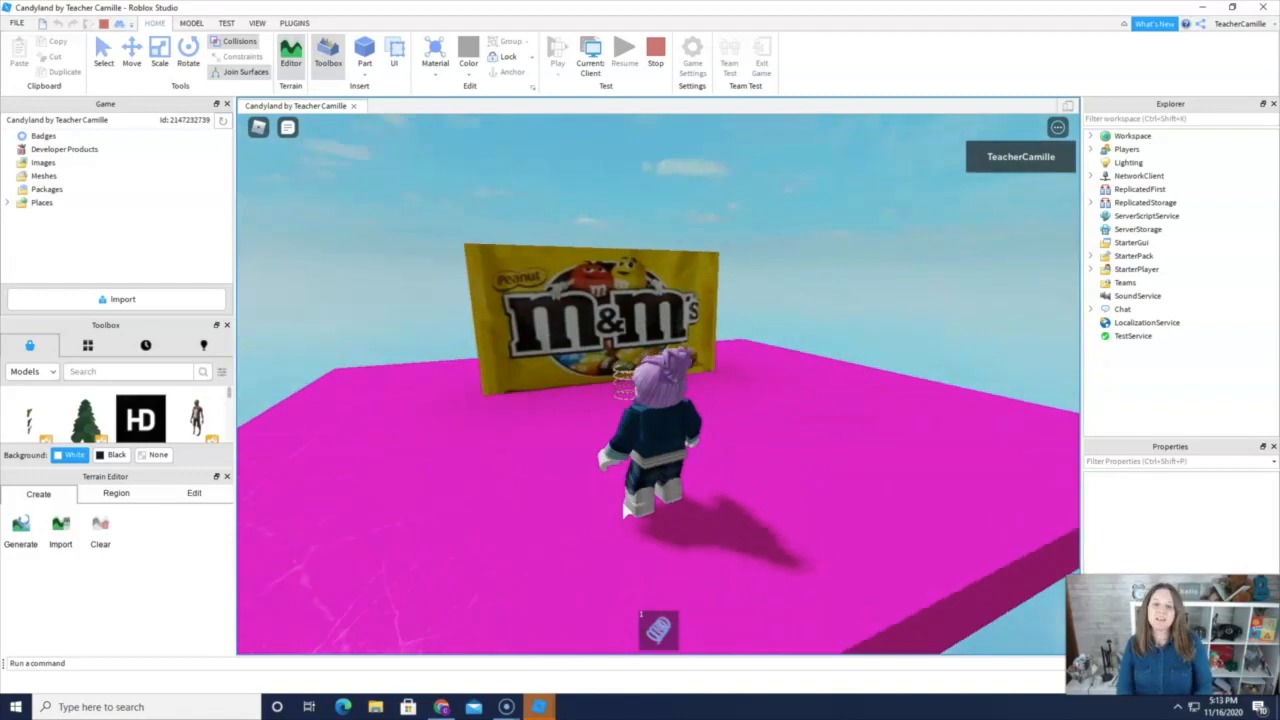
key("w")
key("w")
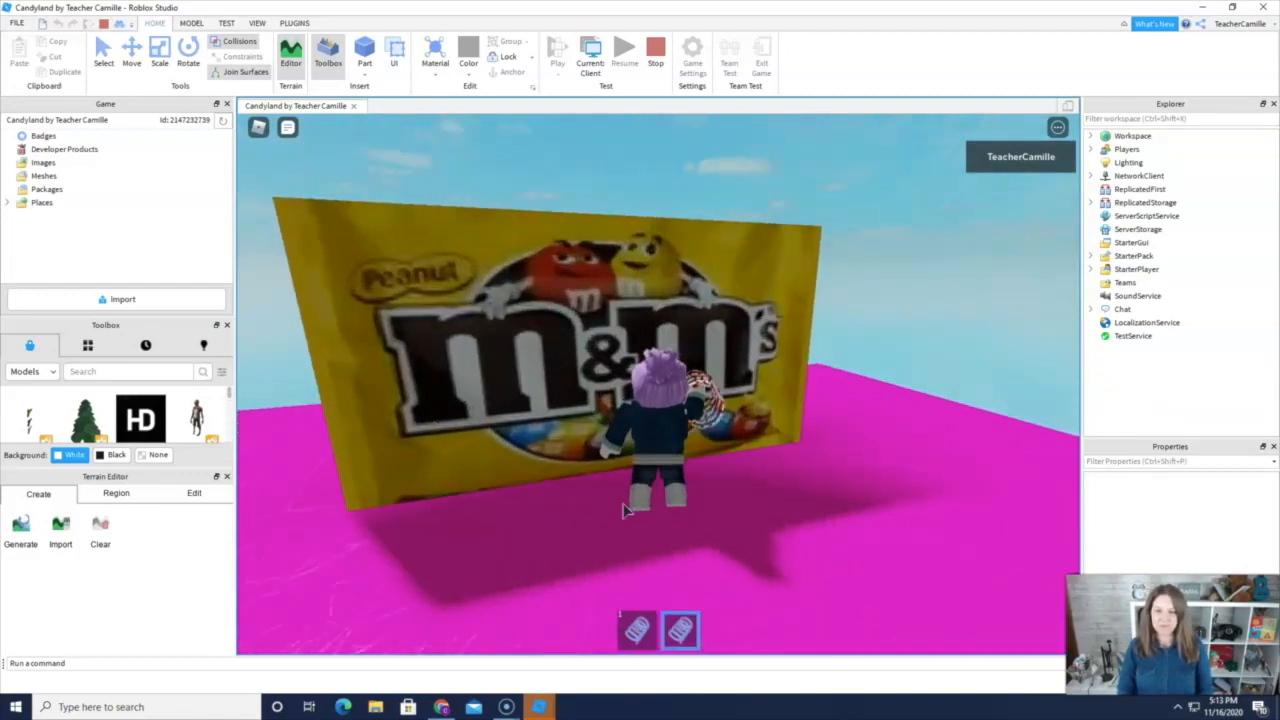
Step: Test the candy coil by walking and jumping the avatar around the M&M's bag, ending in a third-person view
key("s")
key("w")
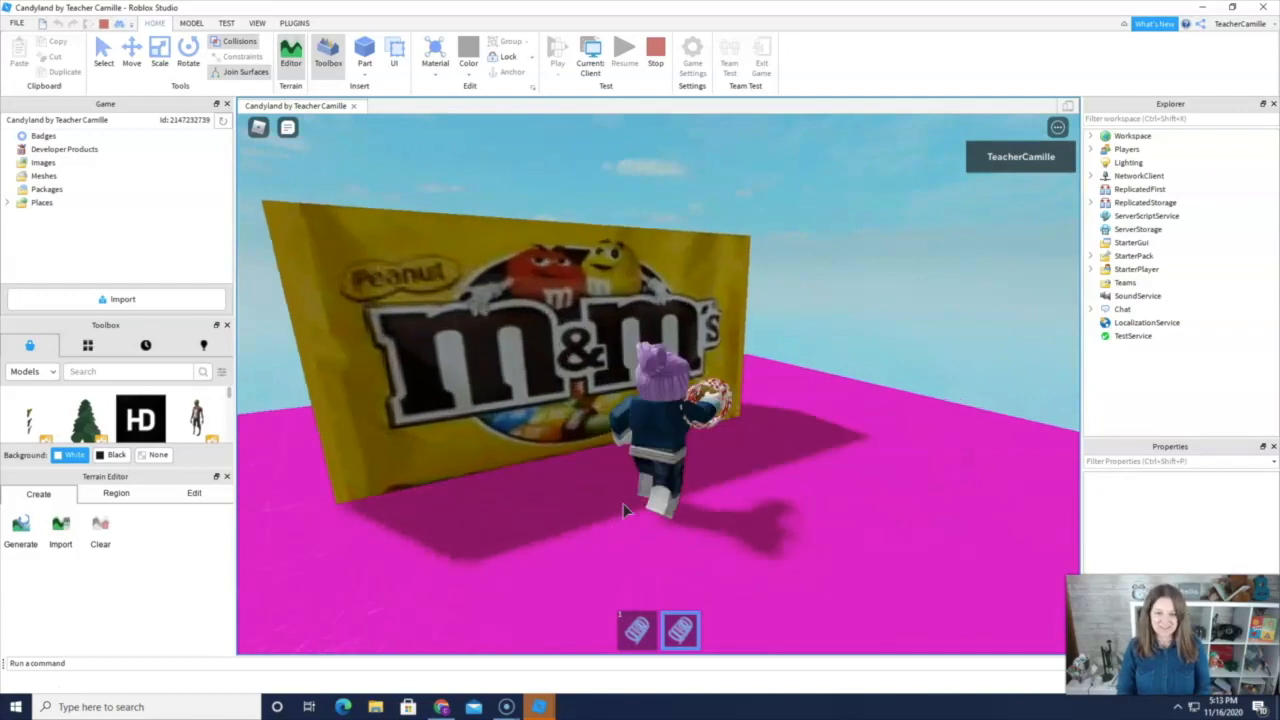
key("w")
key("s")
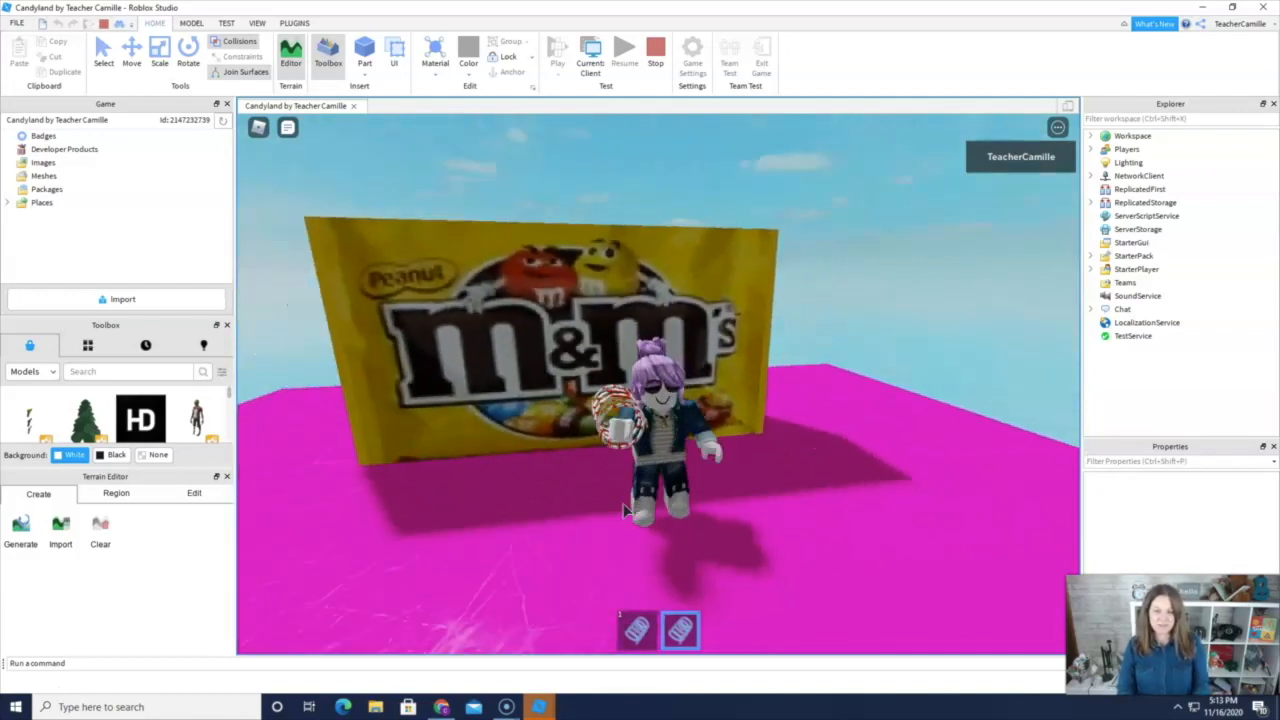
key("w")
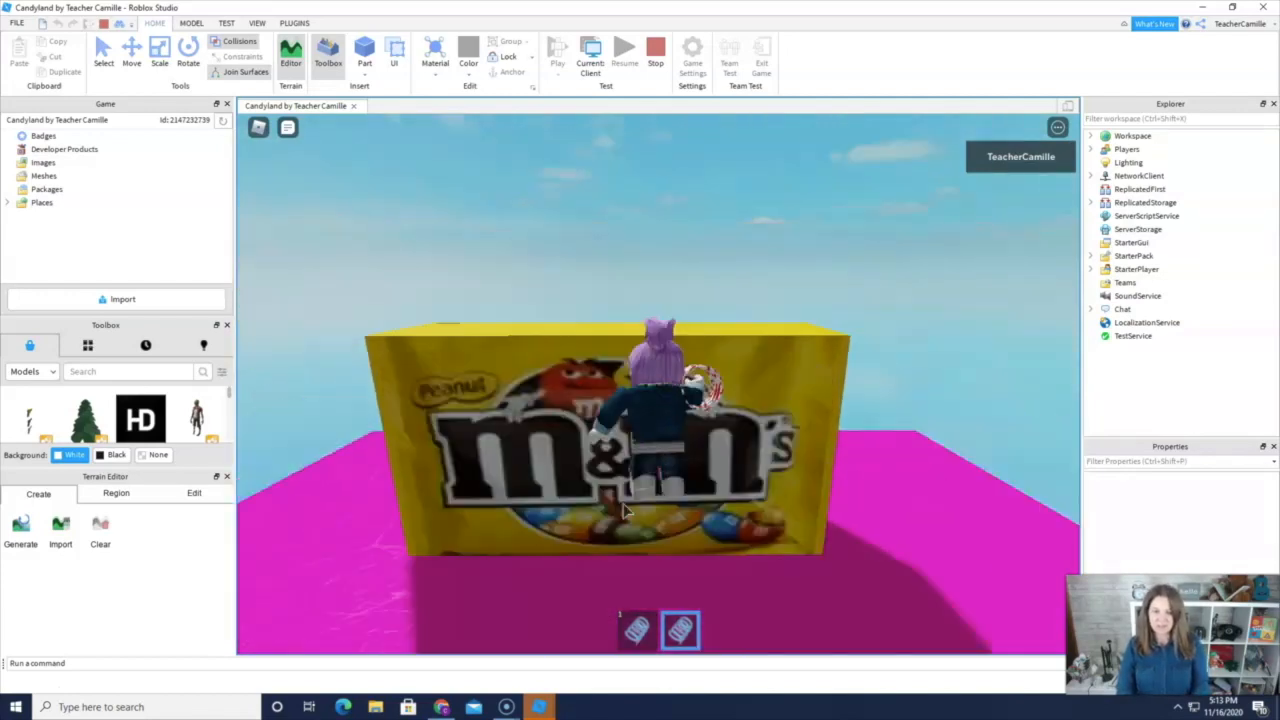
key("space")
key("w")
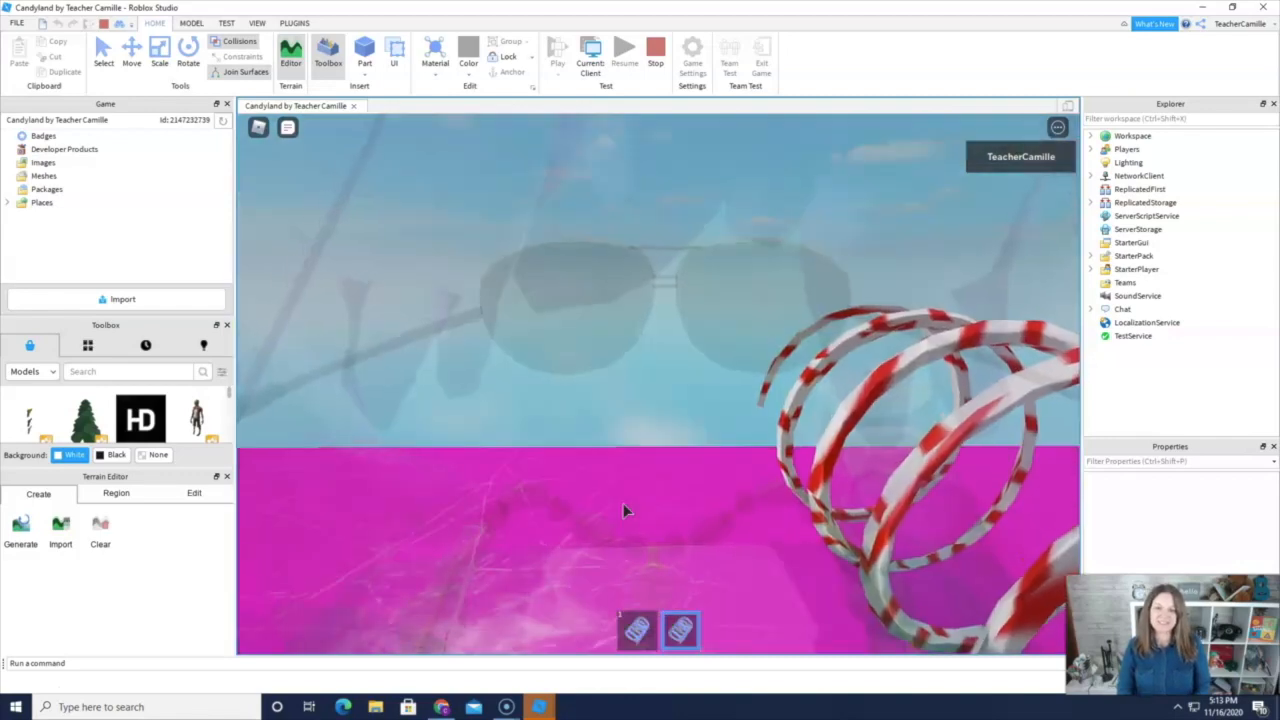
scroll(623, 505, "down", 2)
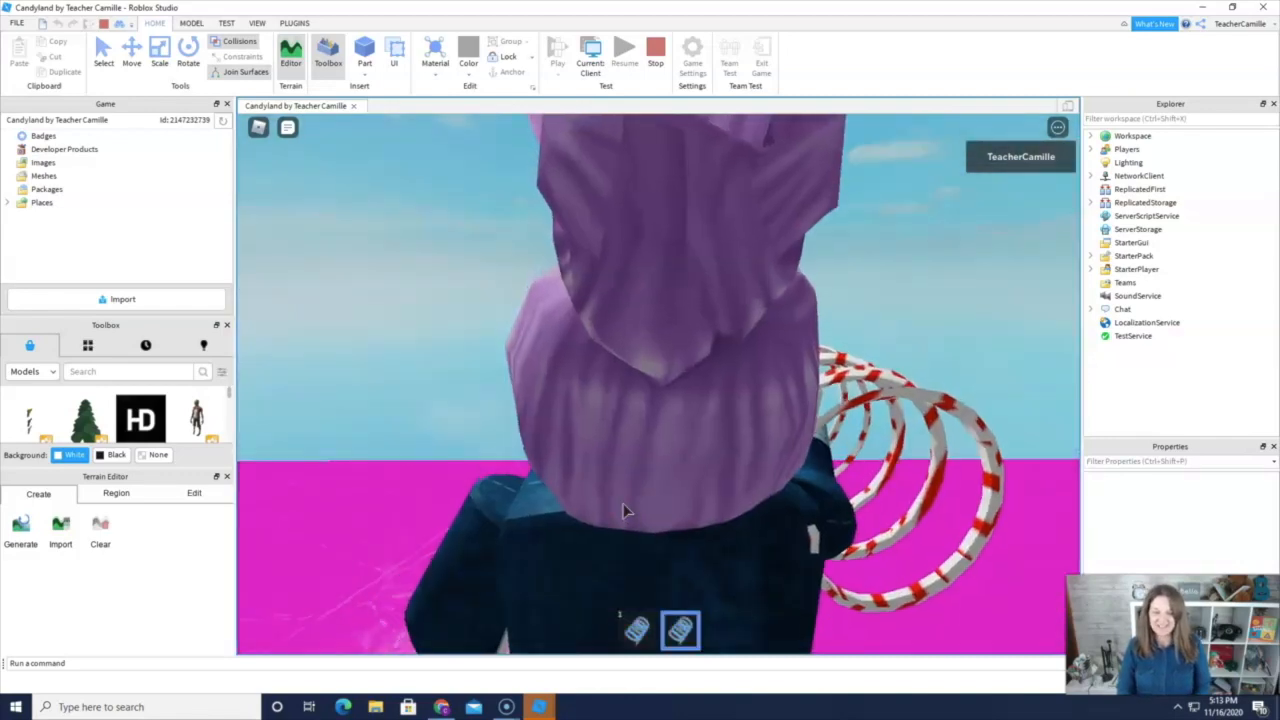
scroll(623, 510, "down", 4)
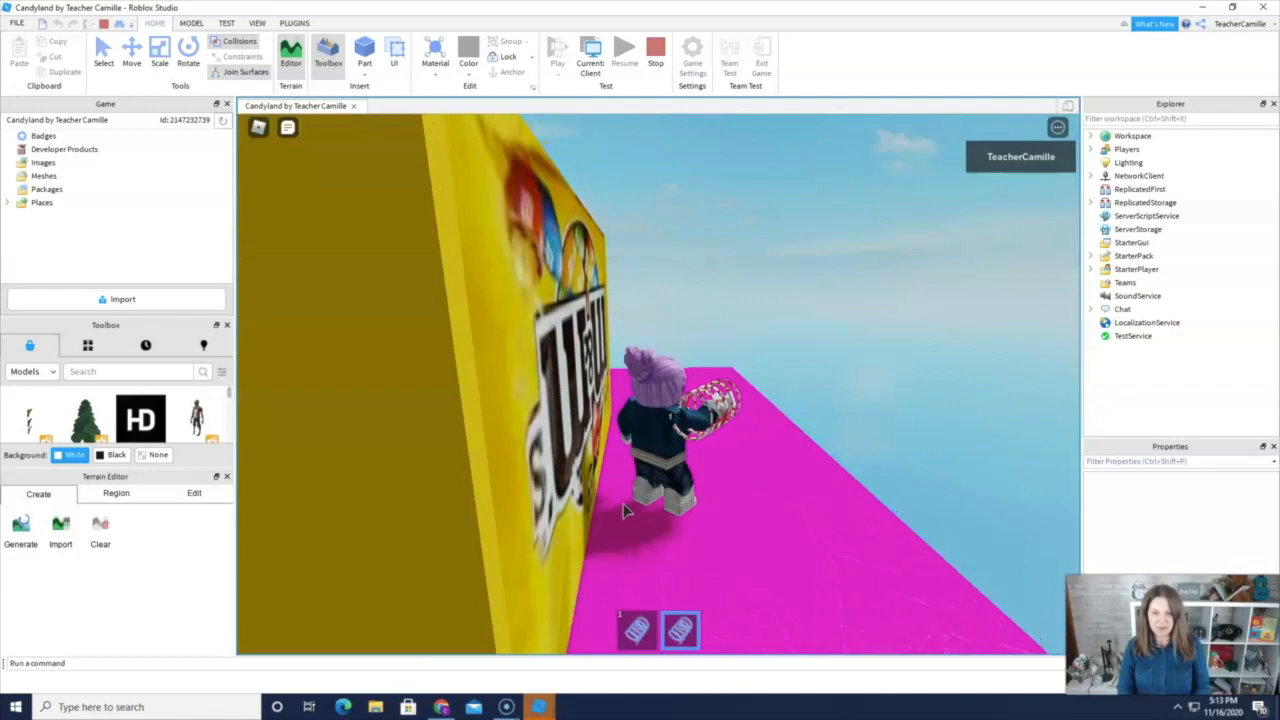
Step: Jump the avatar on top of the M&M's bag and turn the view to show its front
key("Left")
key("s")
key("w")
key("space")
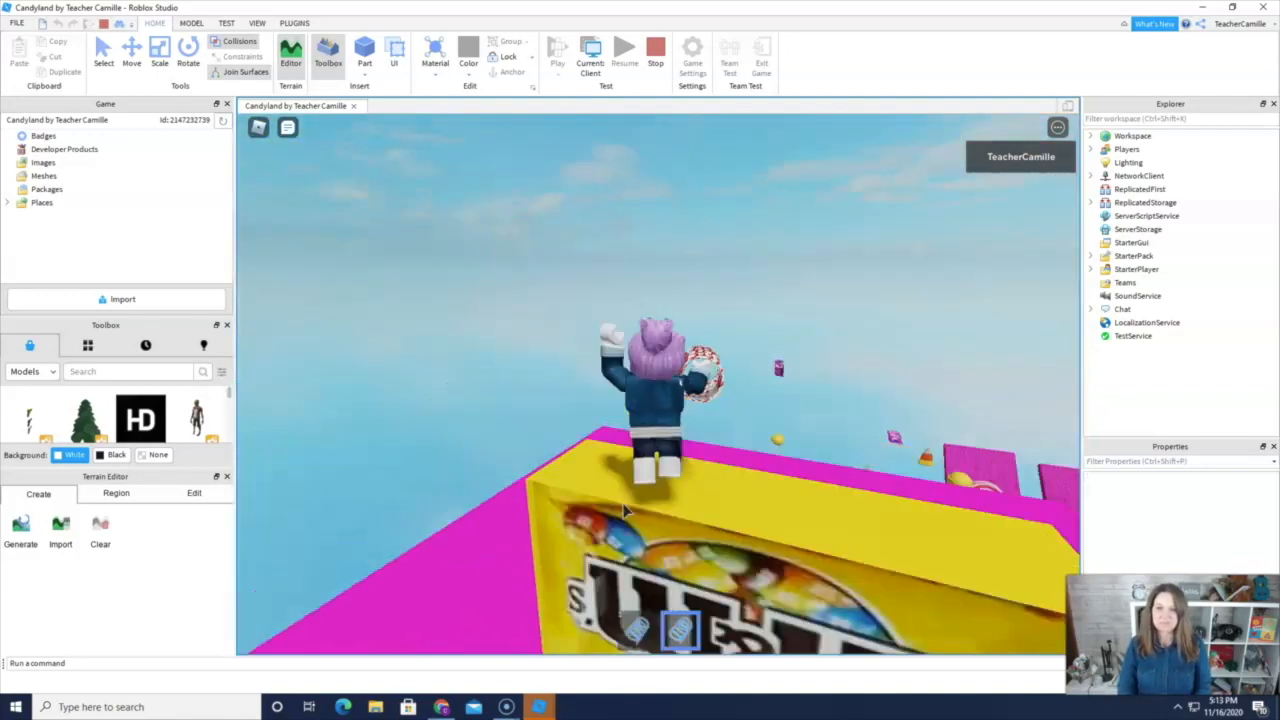
key("Right")
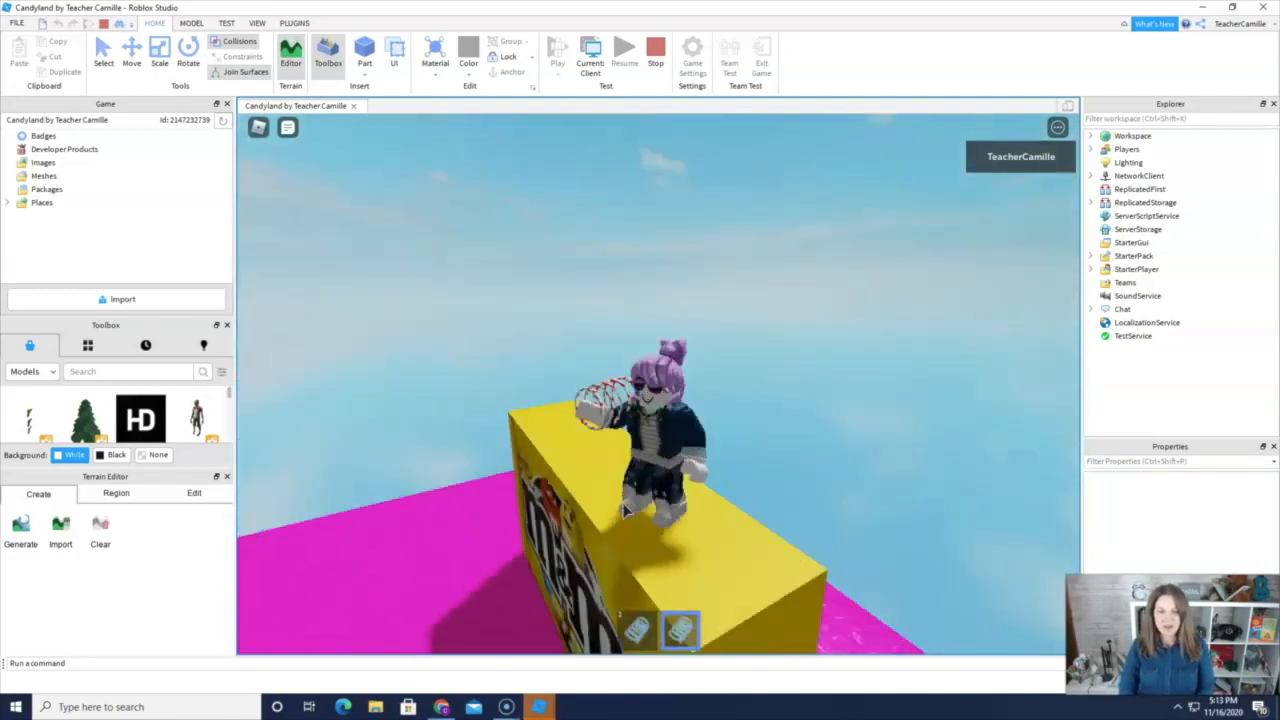
key("Right")
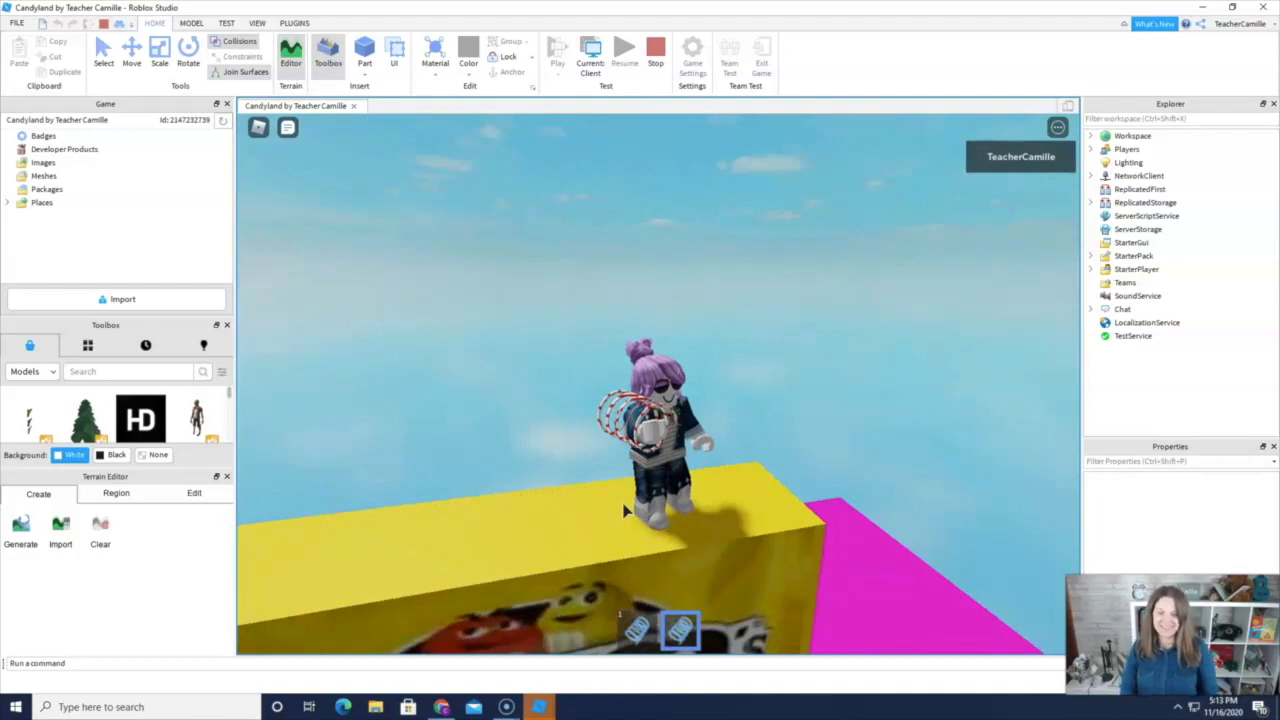